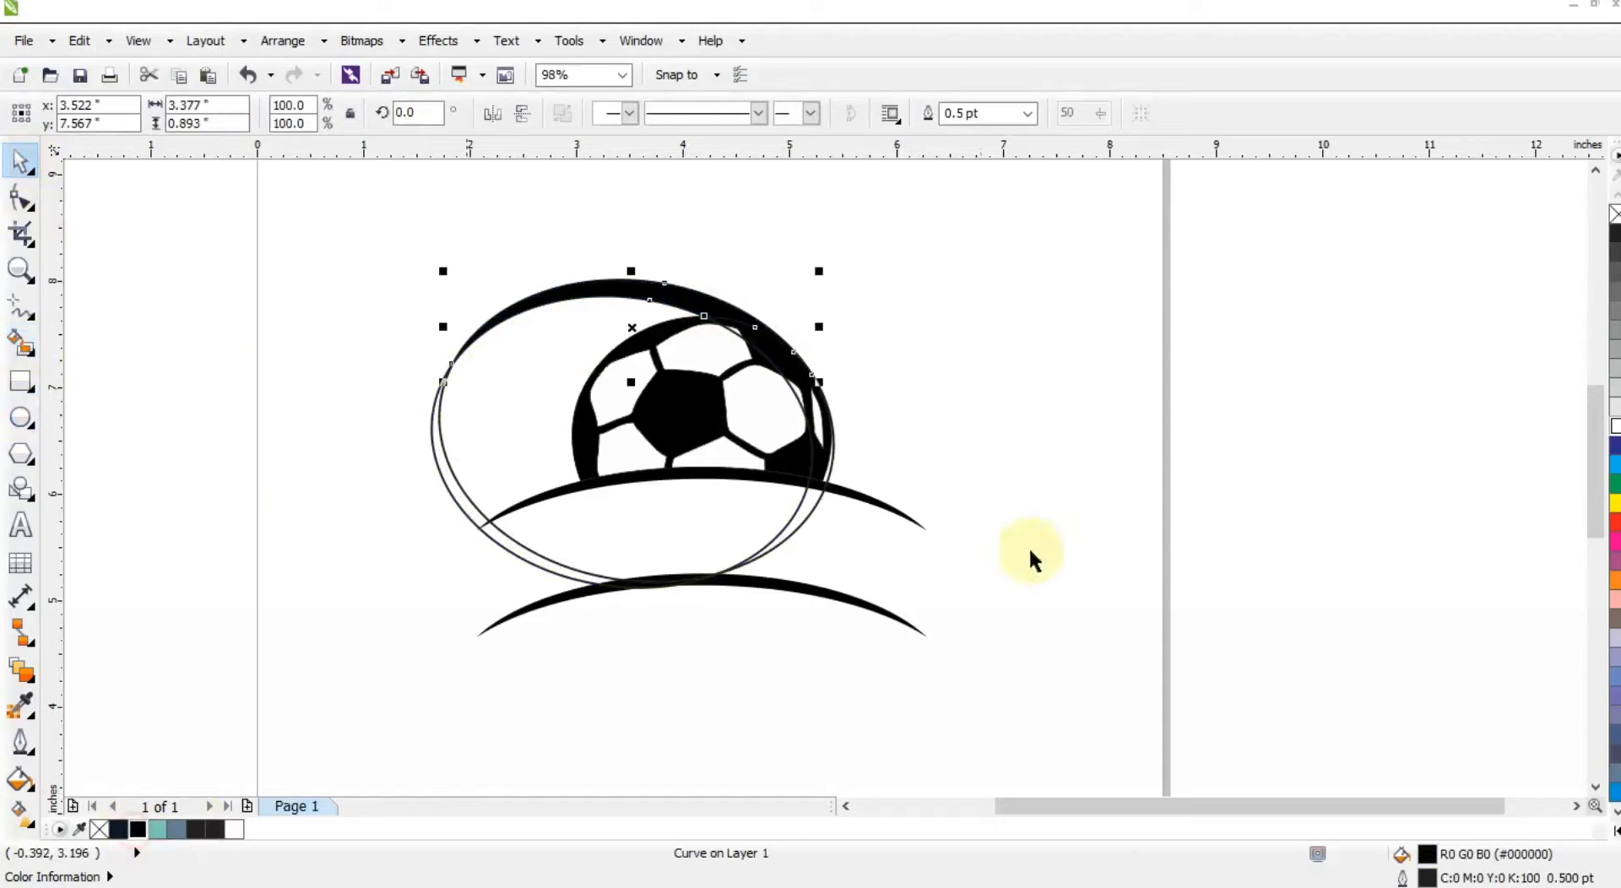
- Delete the larger guide ellipse and shift the remaining one slightly toward the ball's right edge
click(1029, 546)
click(802, 520)
key(Delete)
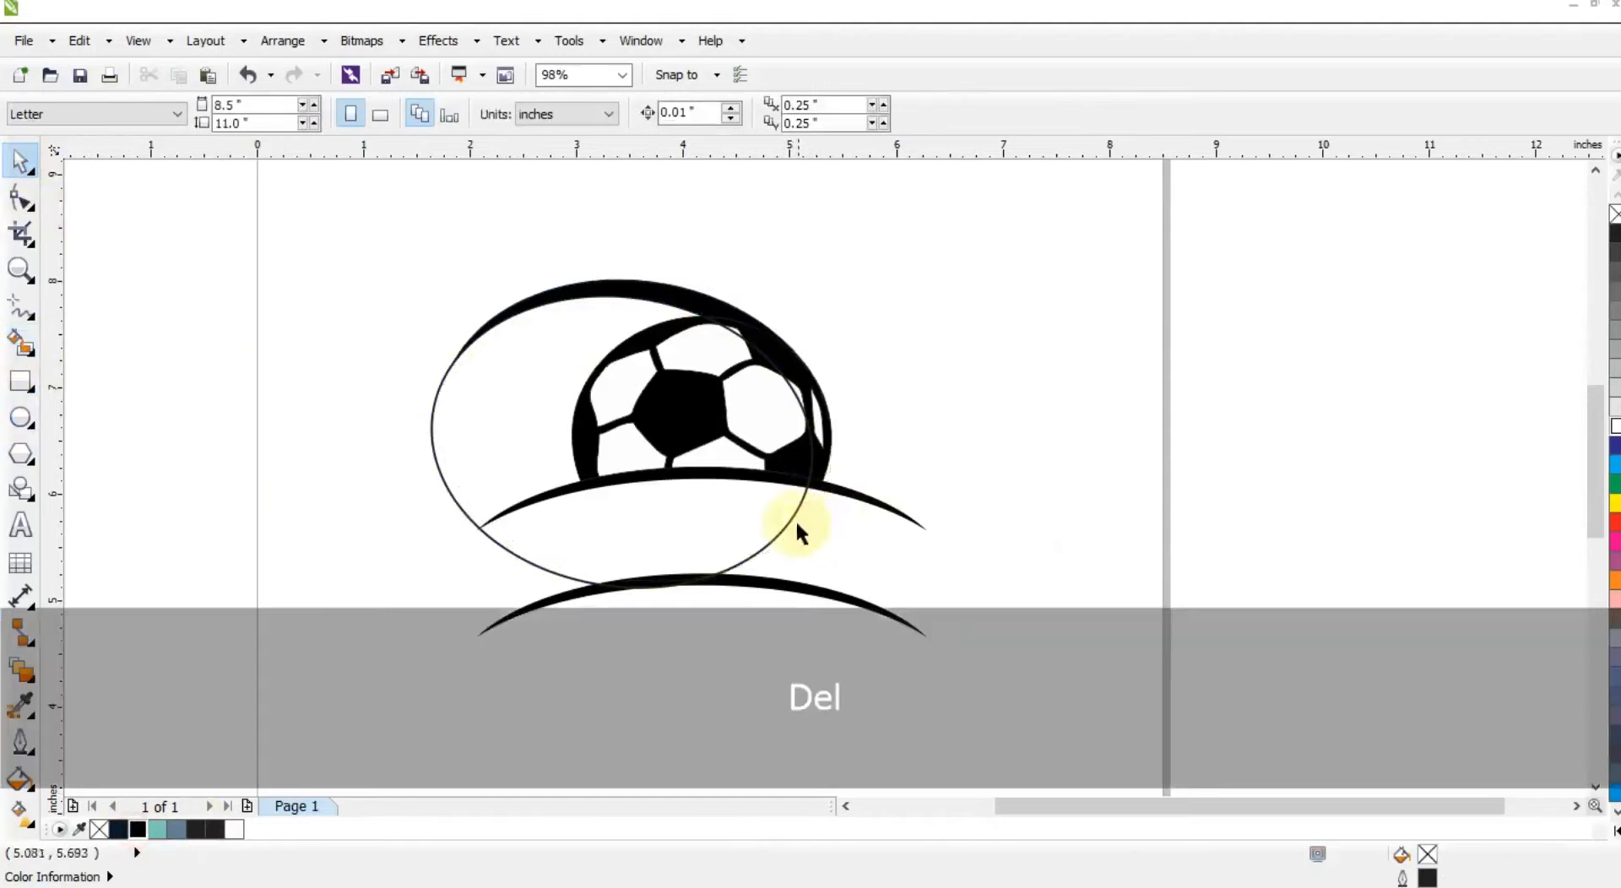
drag(776, 532, 789, 537)
- Make a smaller copy of the ellipse, about 3.4 by 2.6 inches, and offset it inside the first to outline a crescent
drag(836, 294, 838, 291)
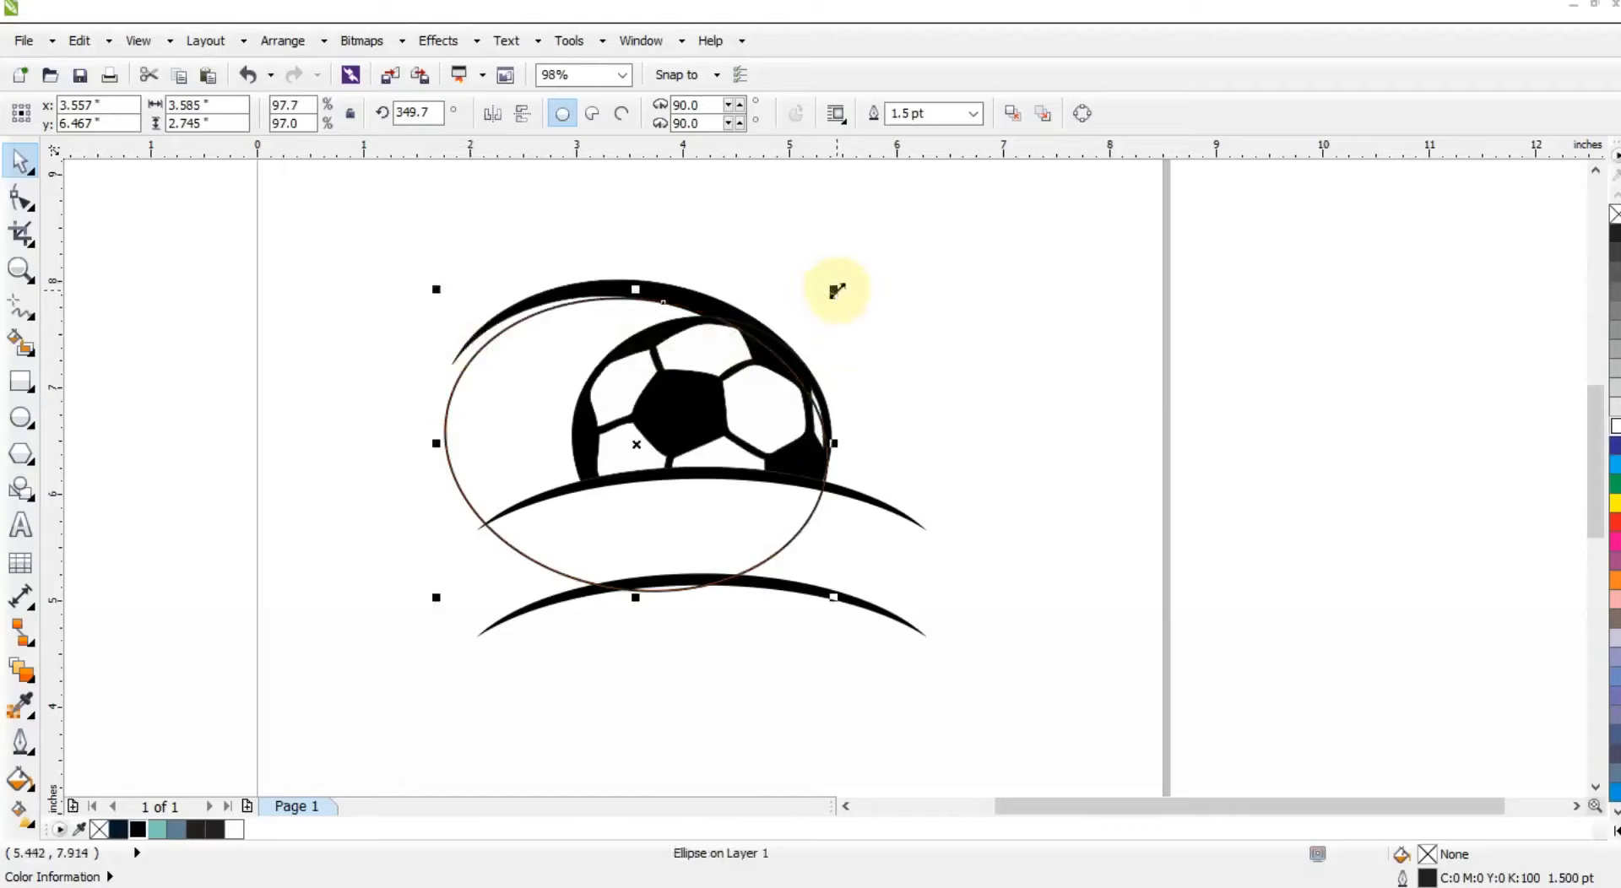
drag(444, 602, 460, 605)
drag(517, 453, 514, 473)
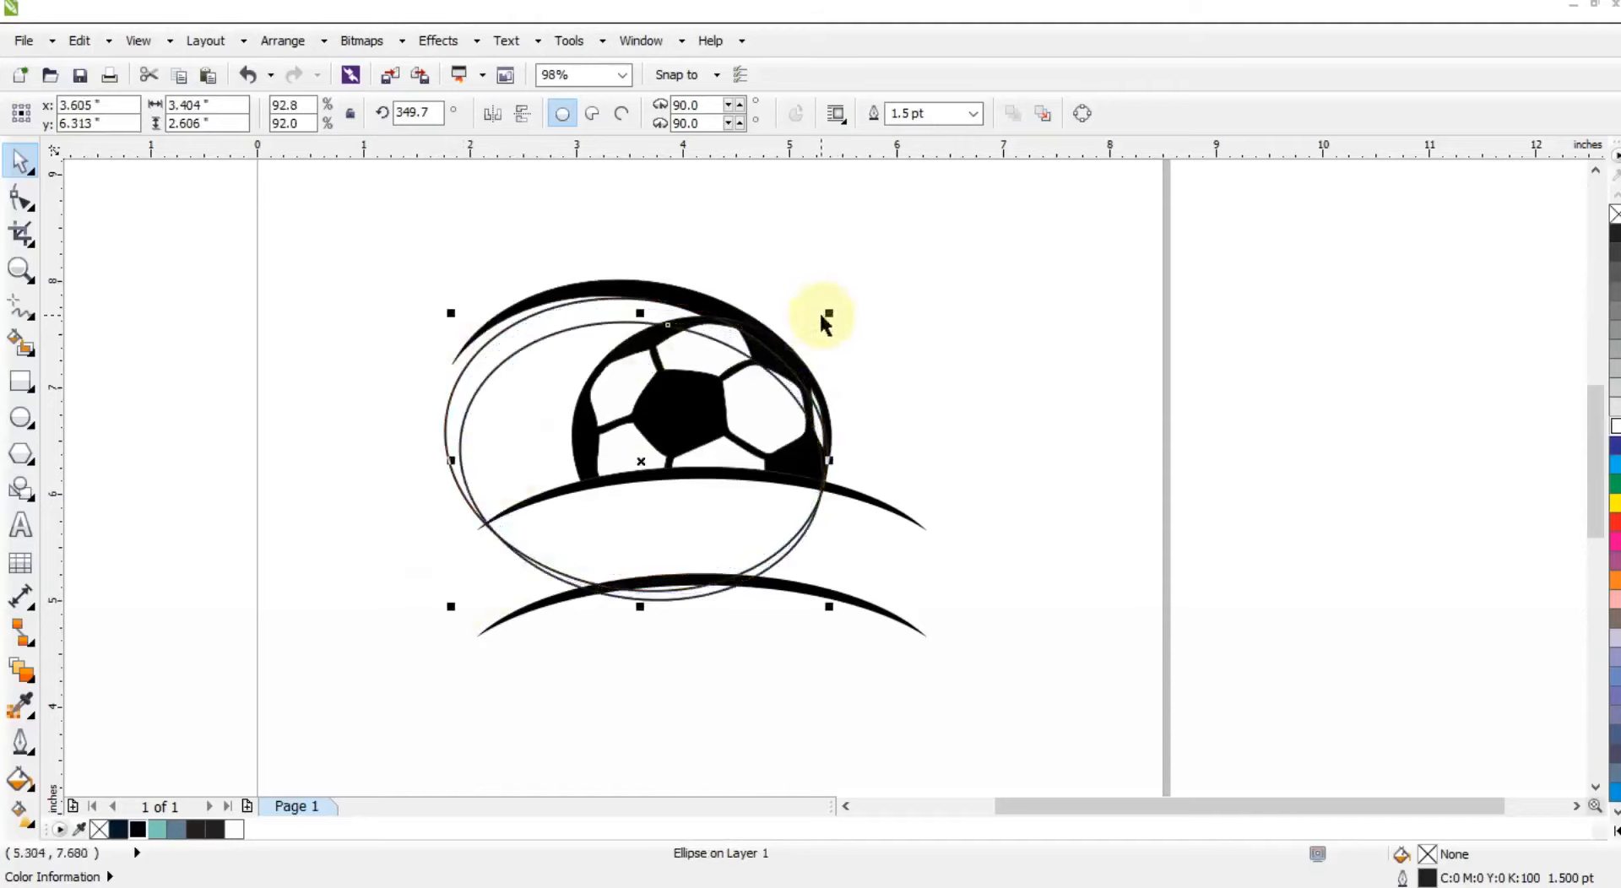
drag(832, 314, 836, 316)
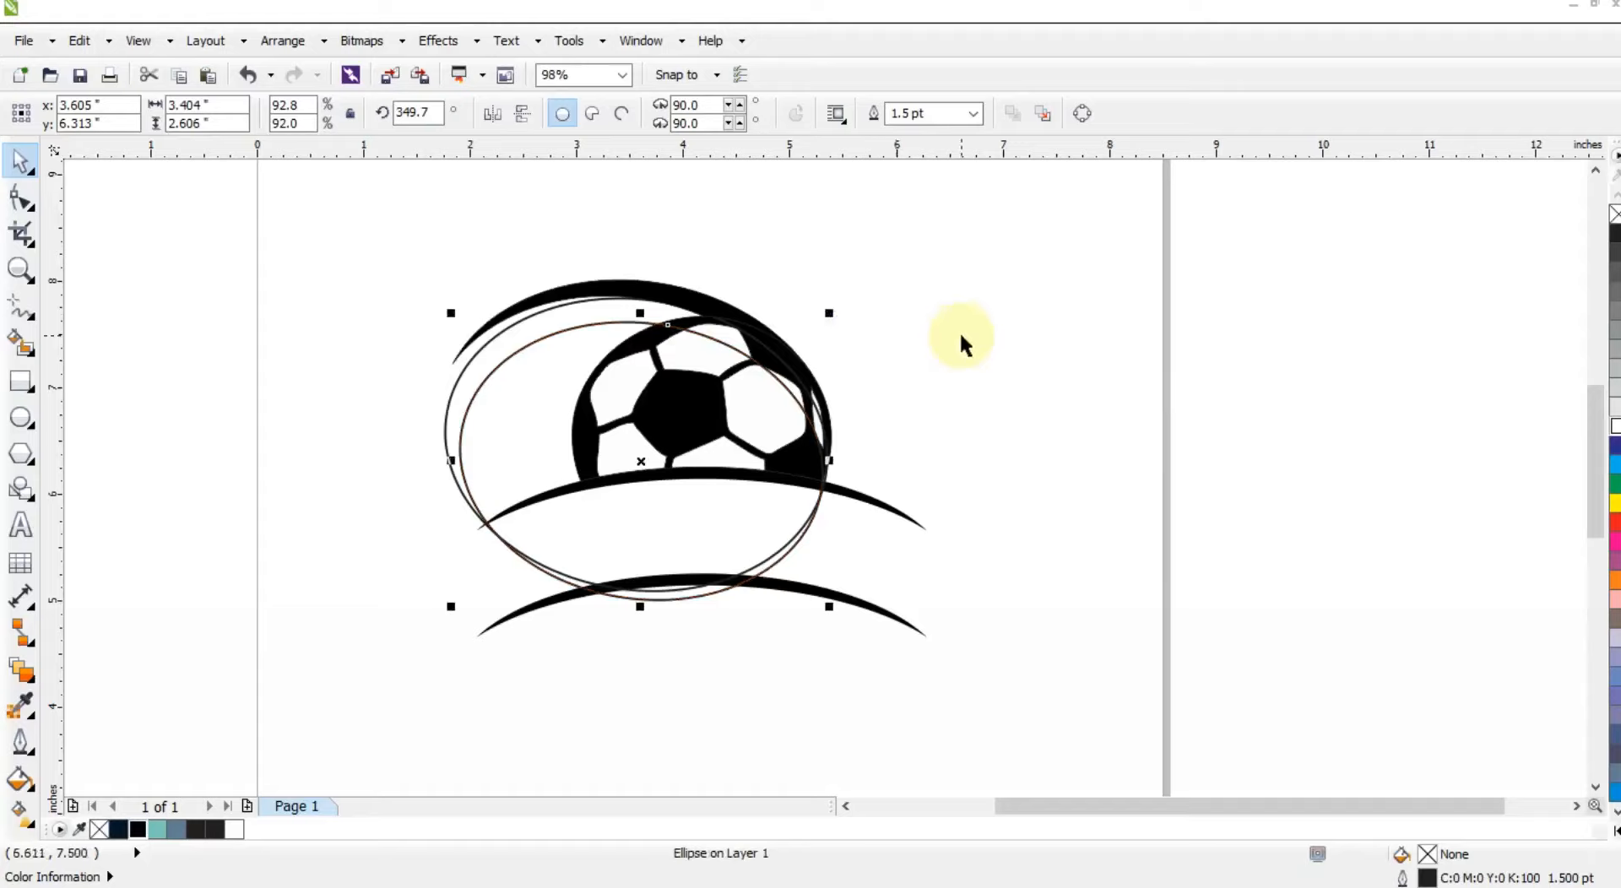
- Create the upper-left crescent between the two ellipses with Smart Fill and color it black
click(20, 342)
click(557, 324)
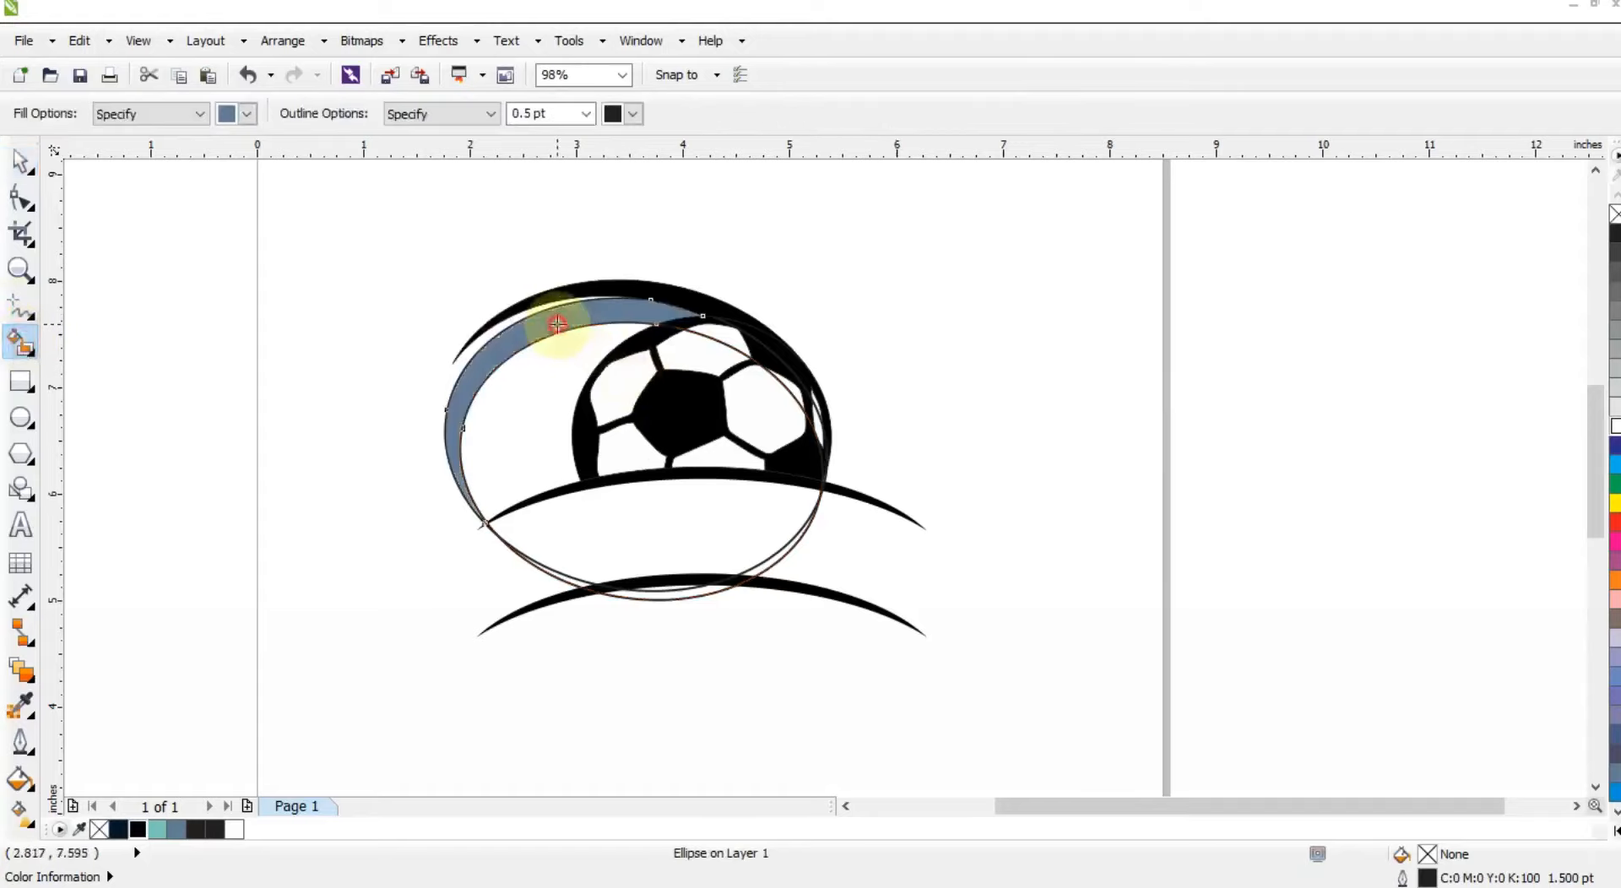
click(21, 160)
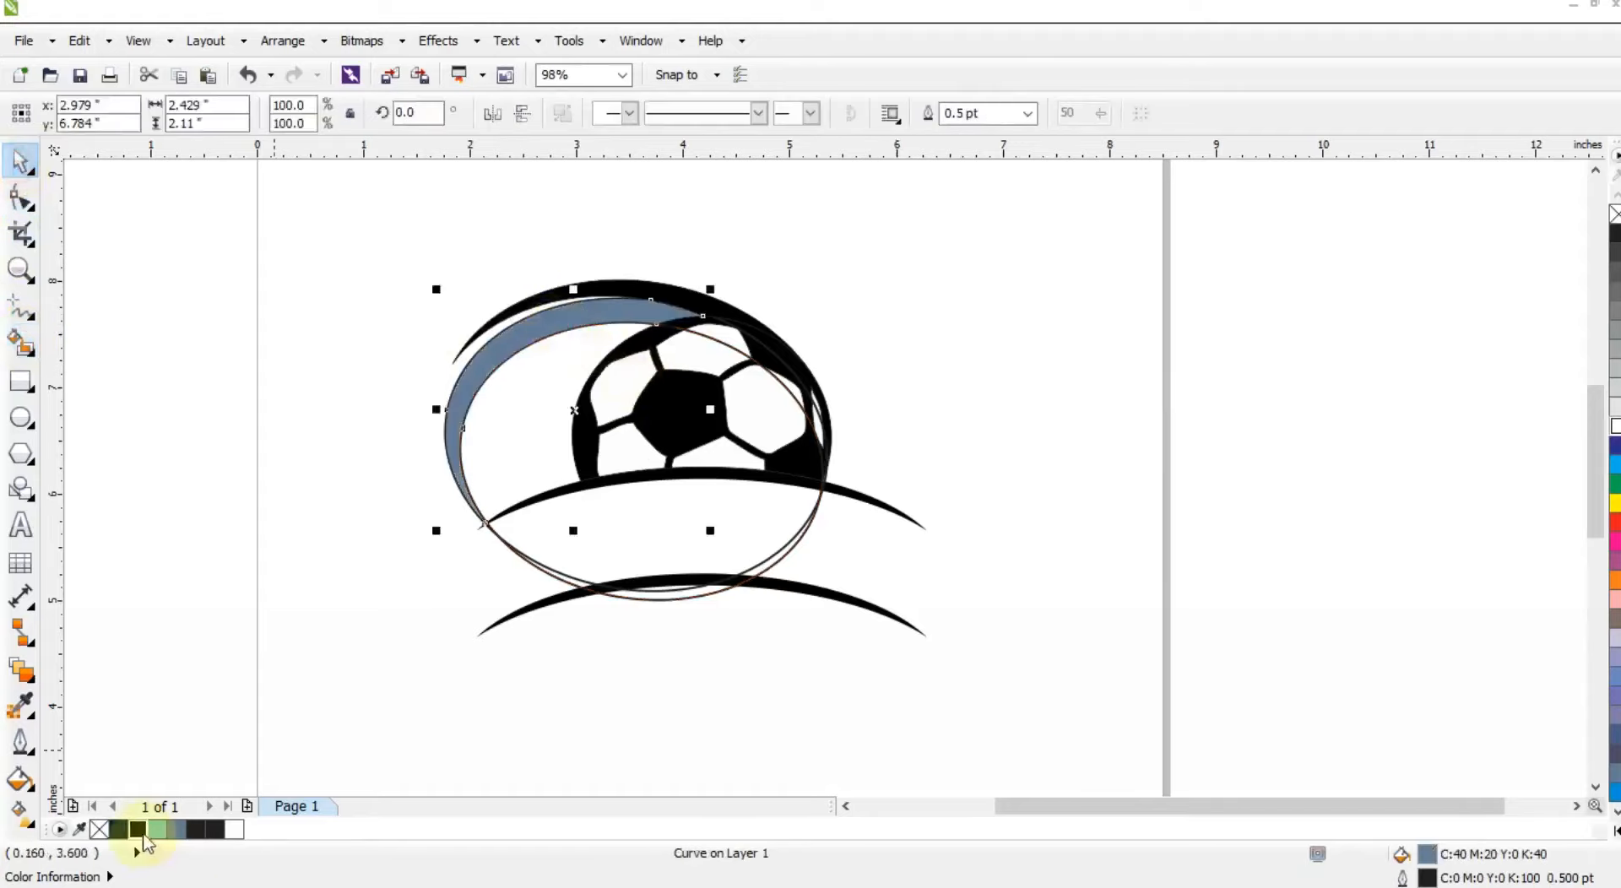
click(140, 831)
click(1041, 640)
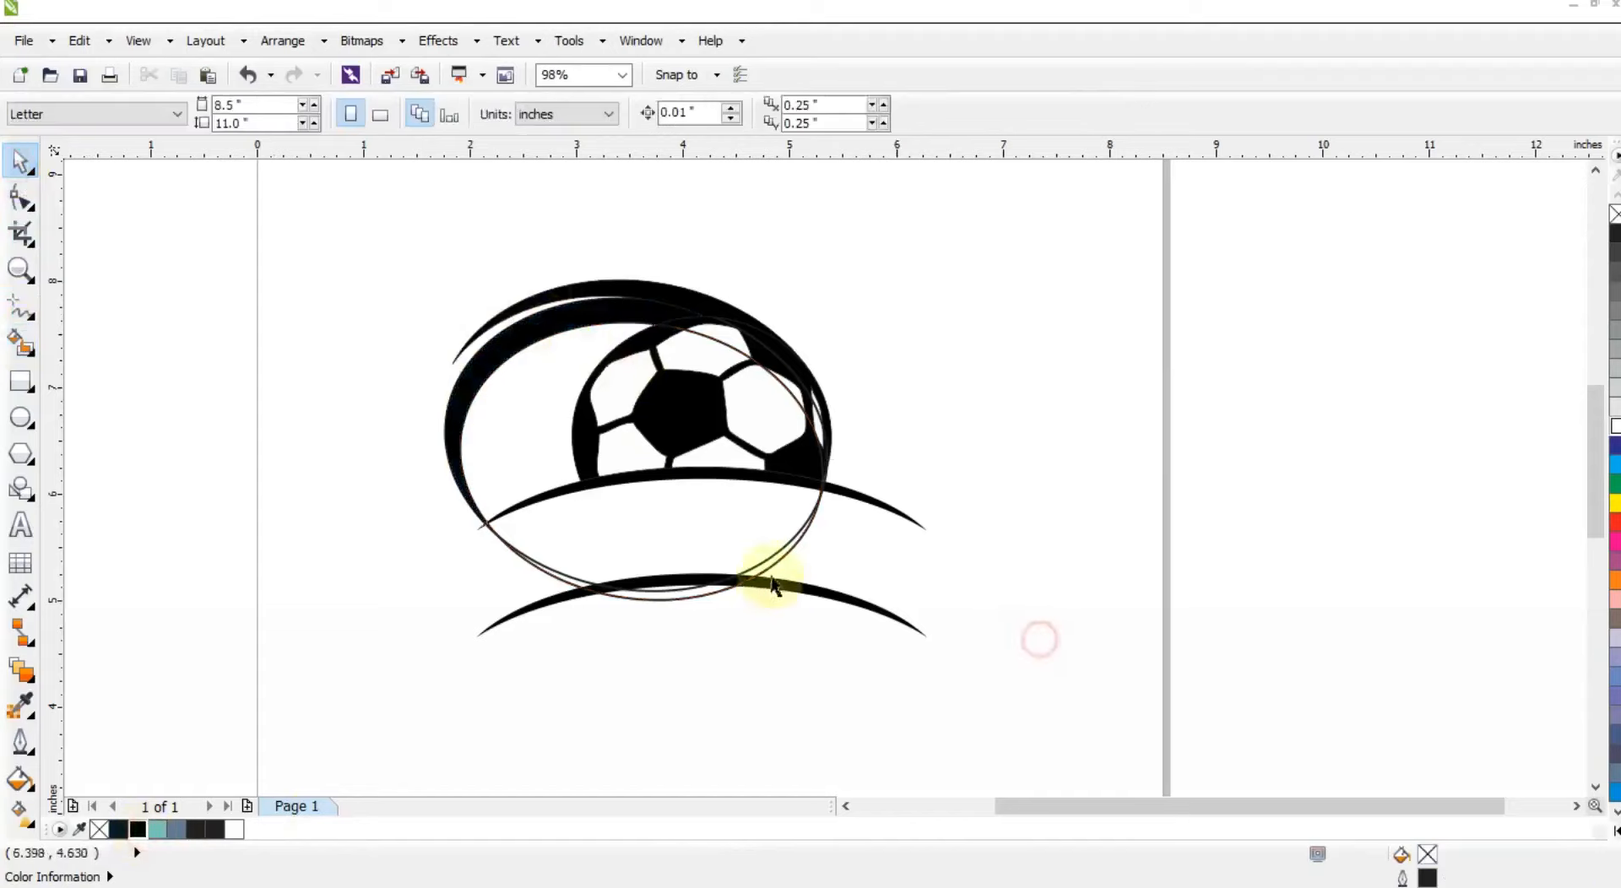
- Delete the smaller guide ellipse and move the remaining one down and right across the ball
click(798, 533)
key(Delete)
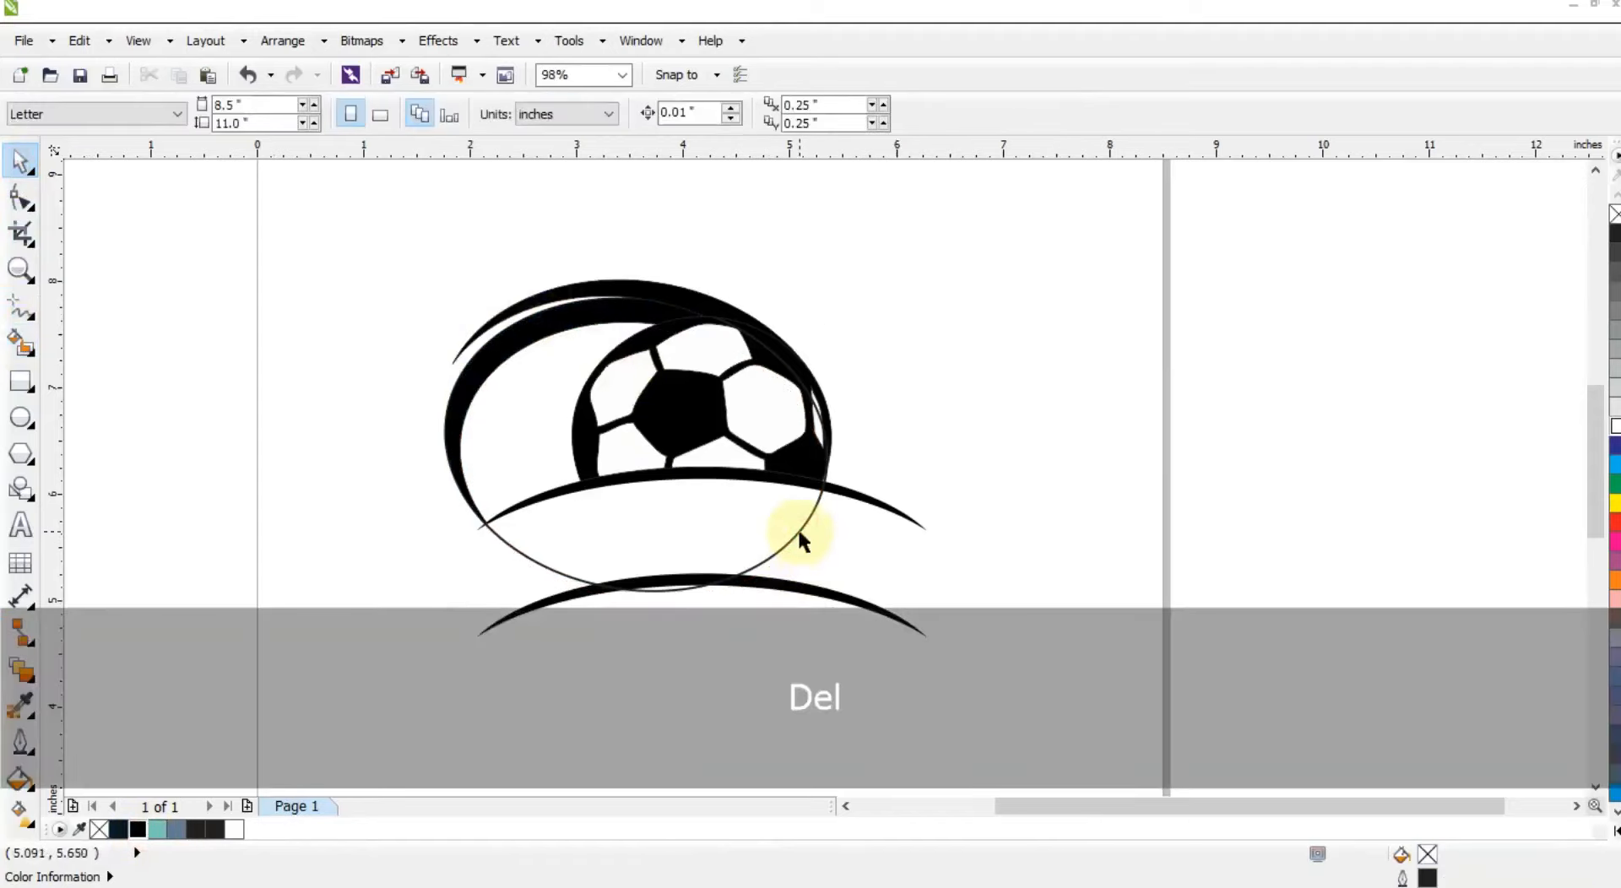
mouse_move(798, 525)
mouse_down()
mouse_move(849, 556)
mouse_move(840, 570)
mouse_up()
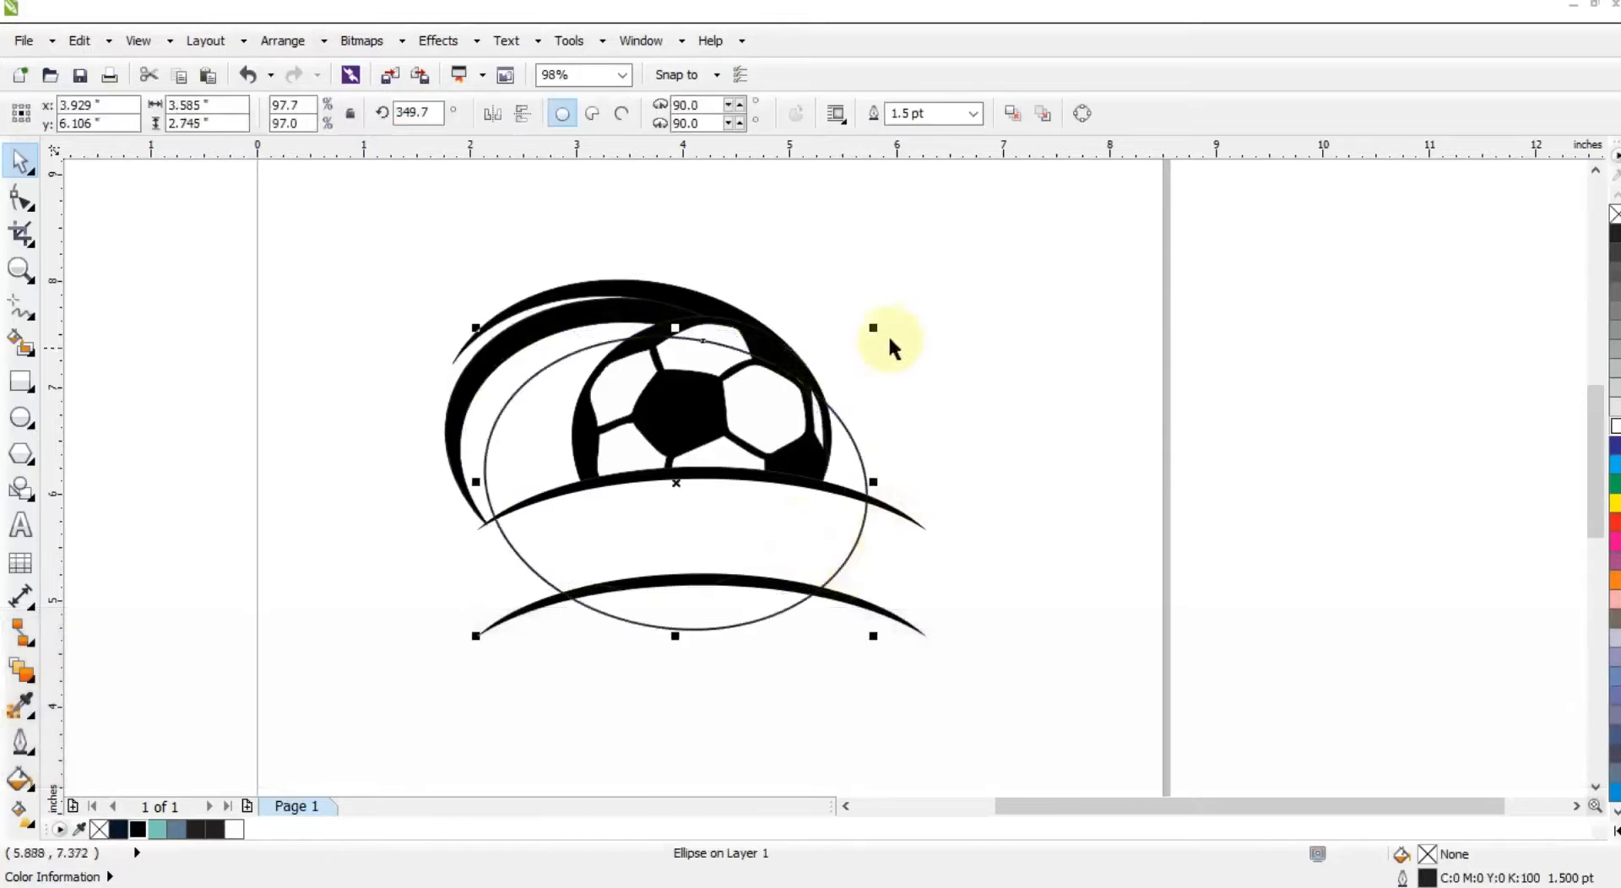
- Make a smaller copy of the ellipse, about 3.3 by 2.5 inches, and position it against the first one's right side
drag(878, 332, 858, 347)
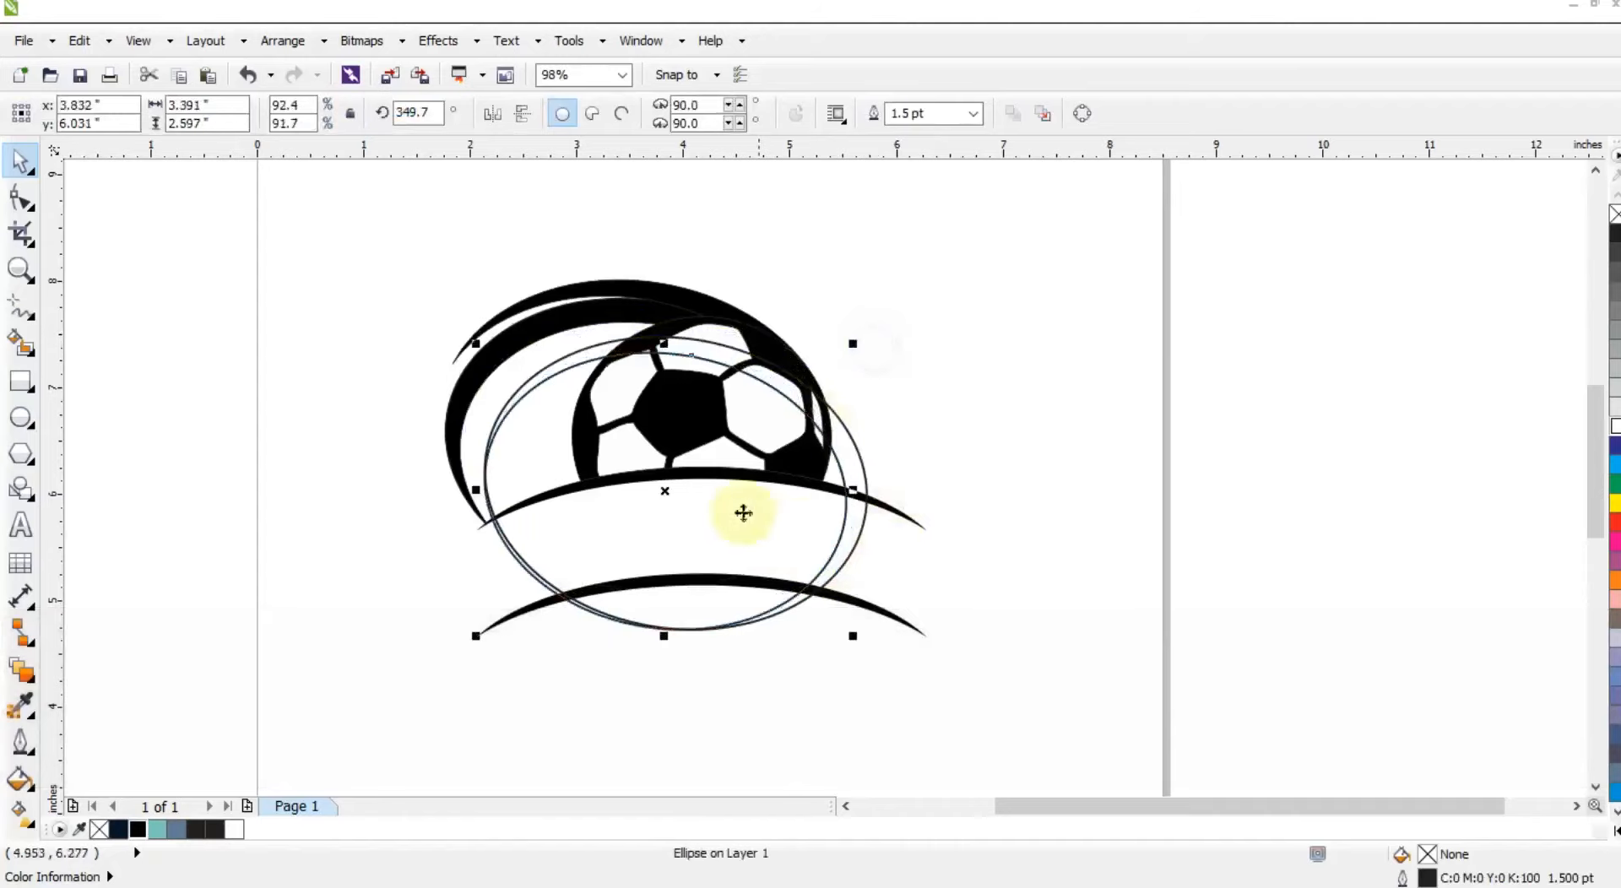
drag(728, 545, 738, 547)
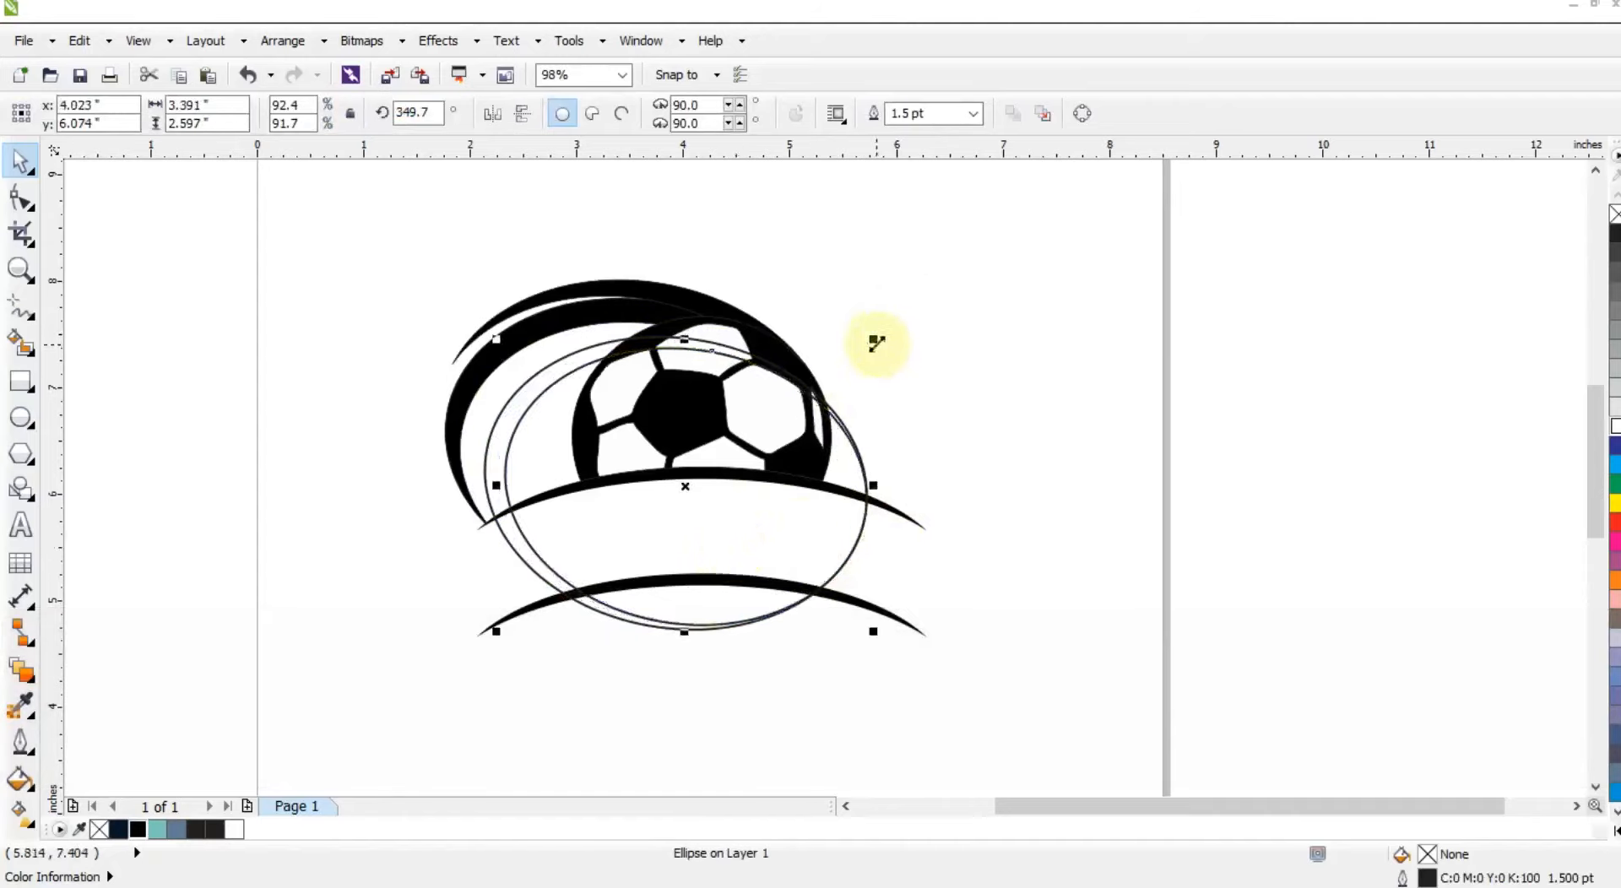
drag(876, 343, 869, 345)
drag(651, 555, 658, 555)
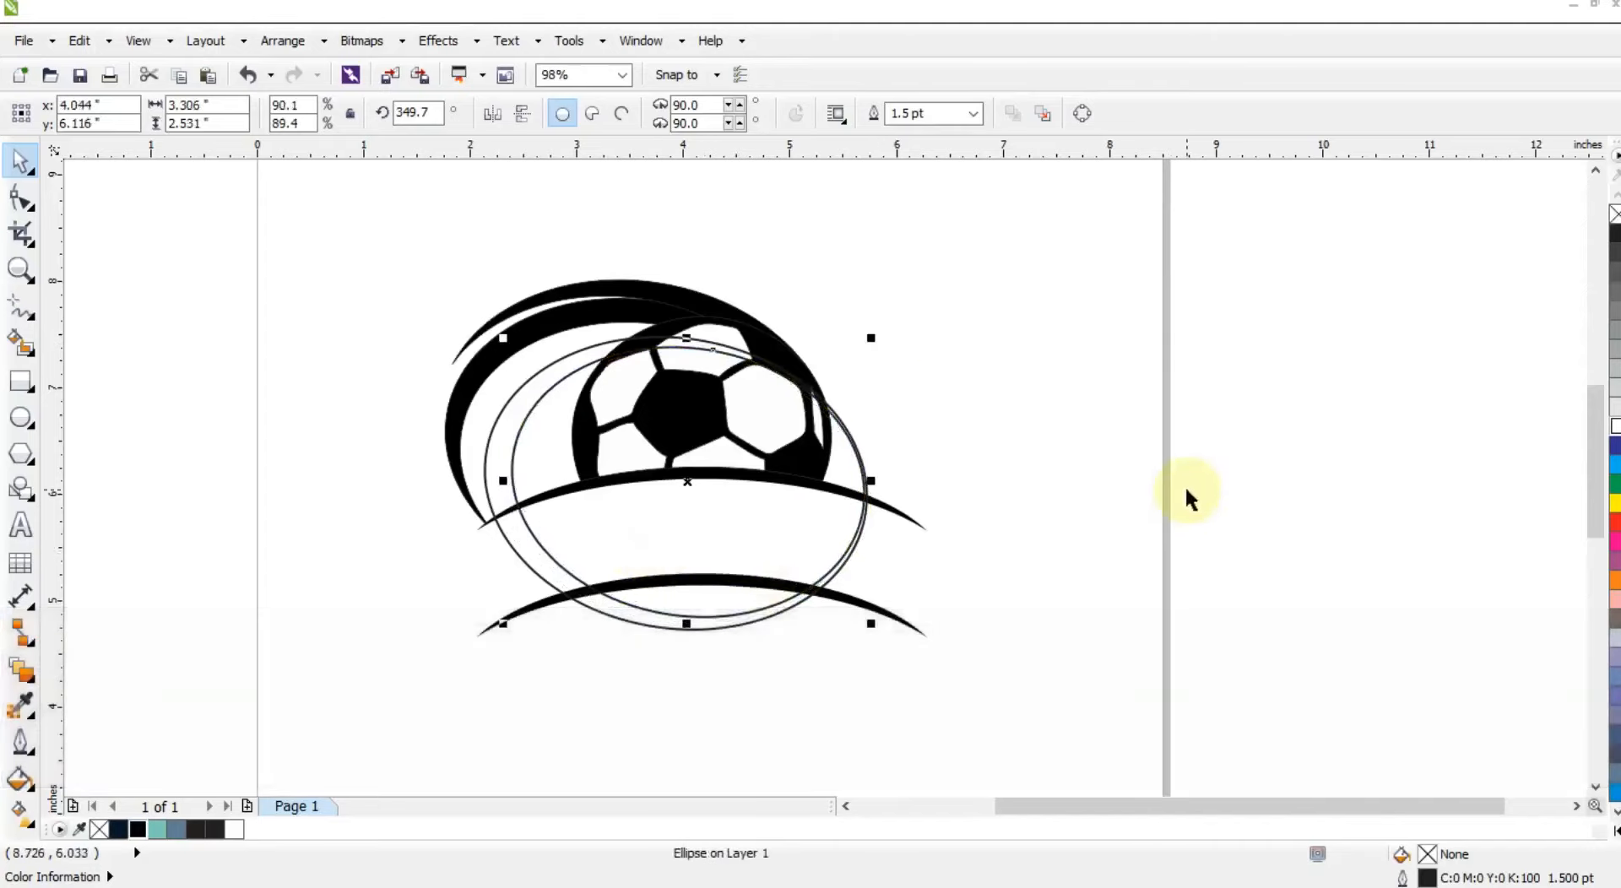
- Use Smart Fill to create the band between the two ellipses beside the ball, ending at the upper arc
click(25, 342)
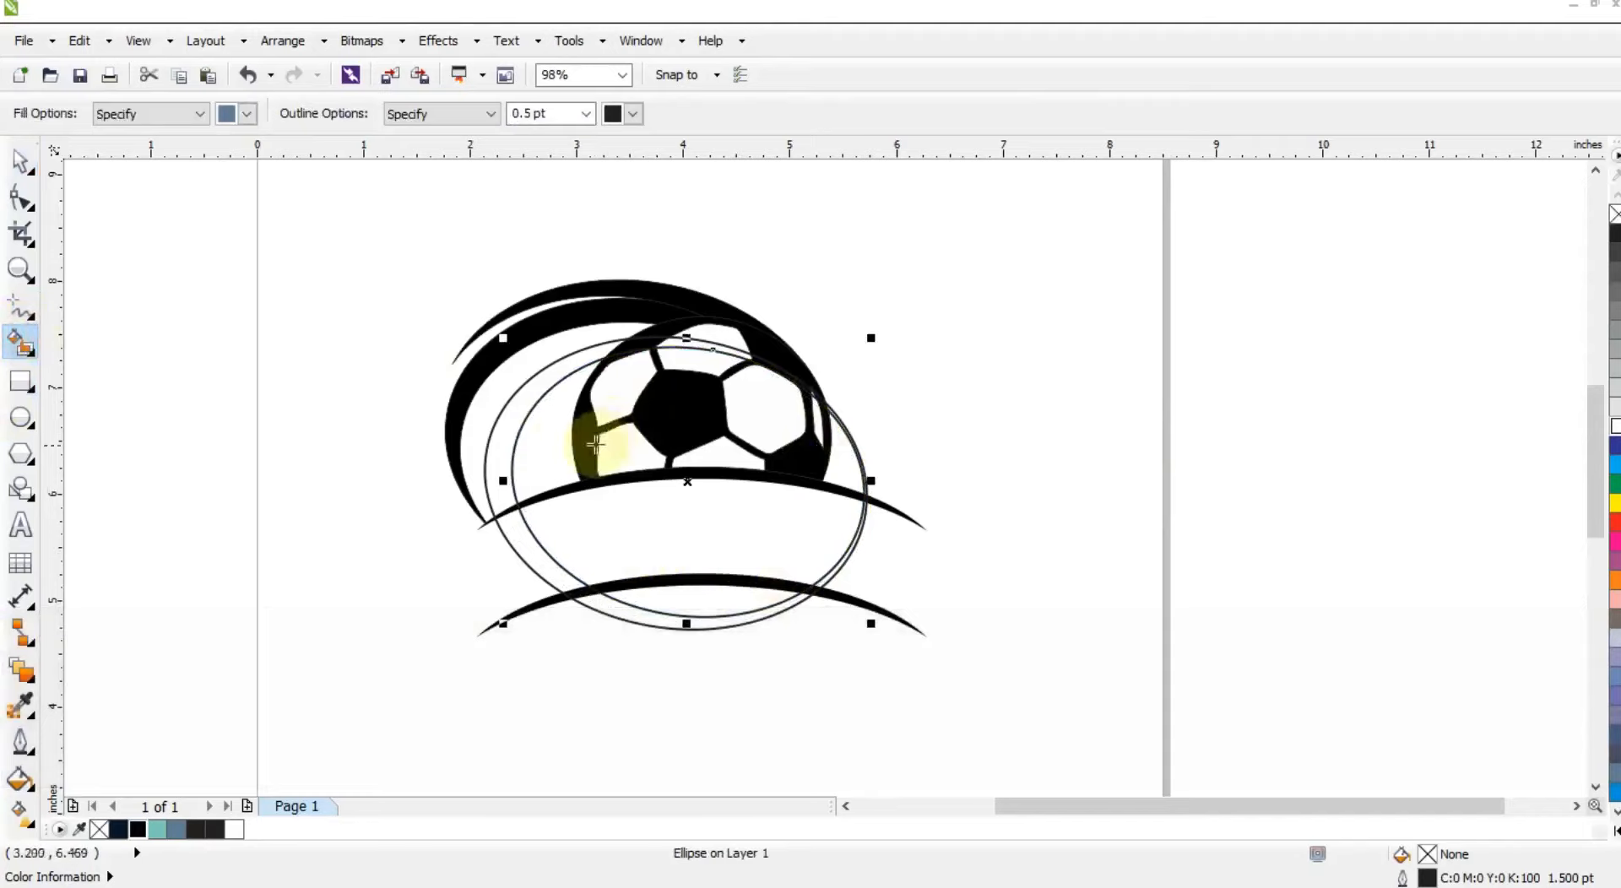
click(516, 410)
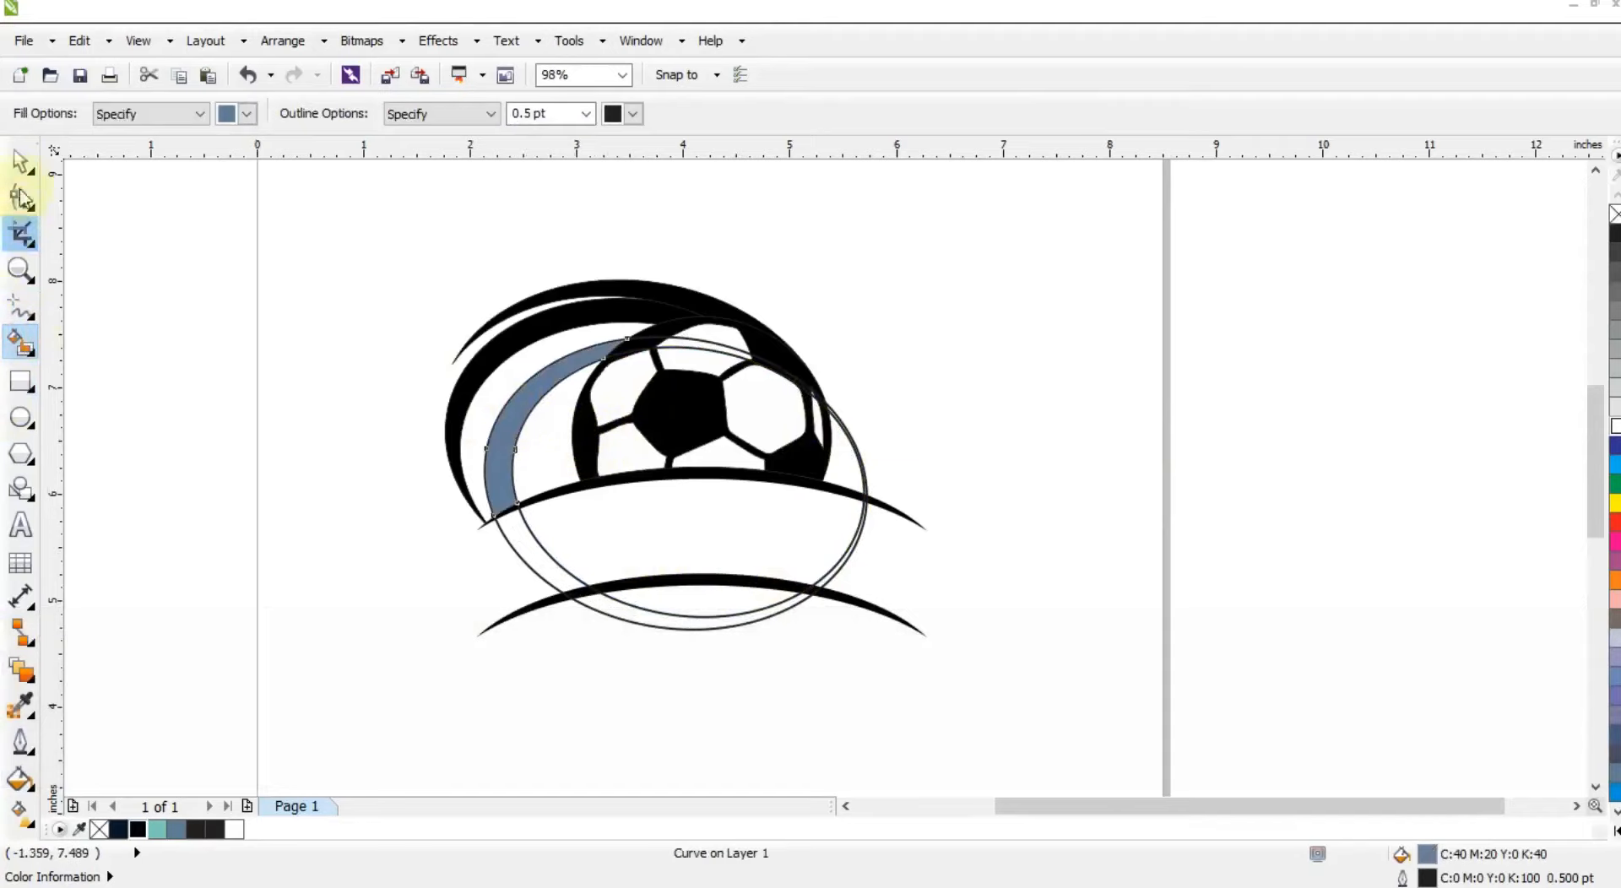
click(21, 160)
click(1061, 458)
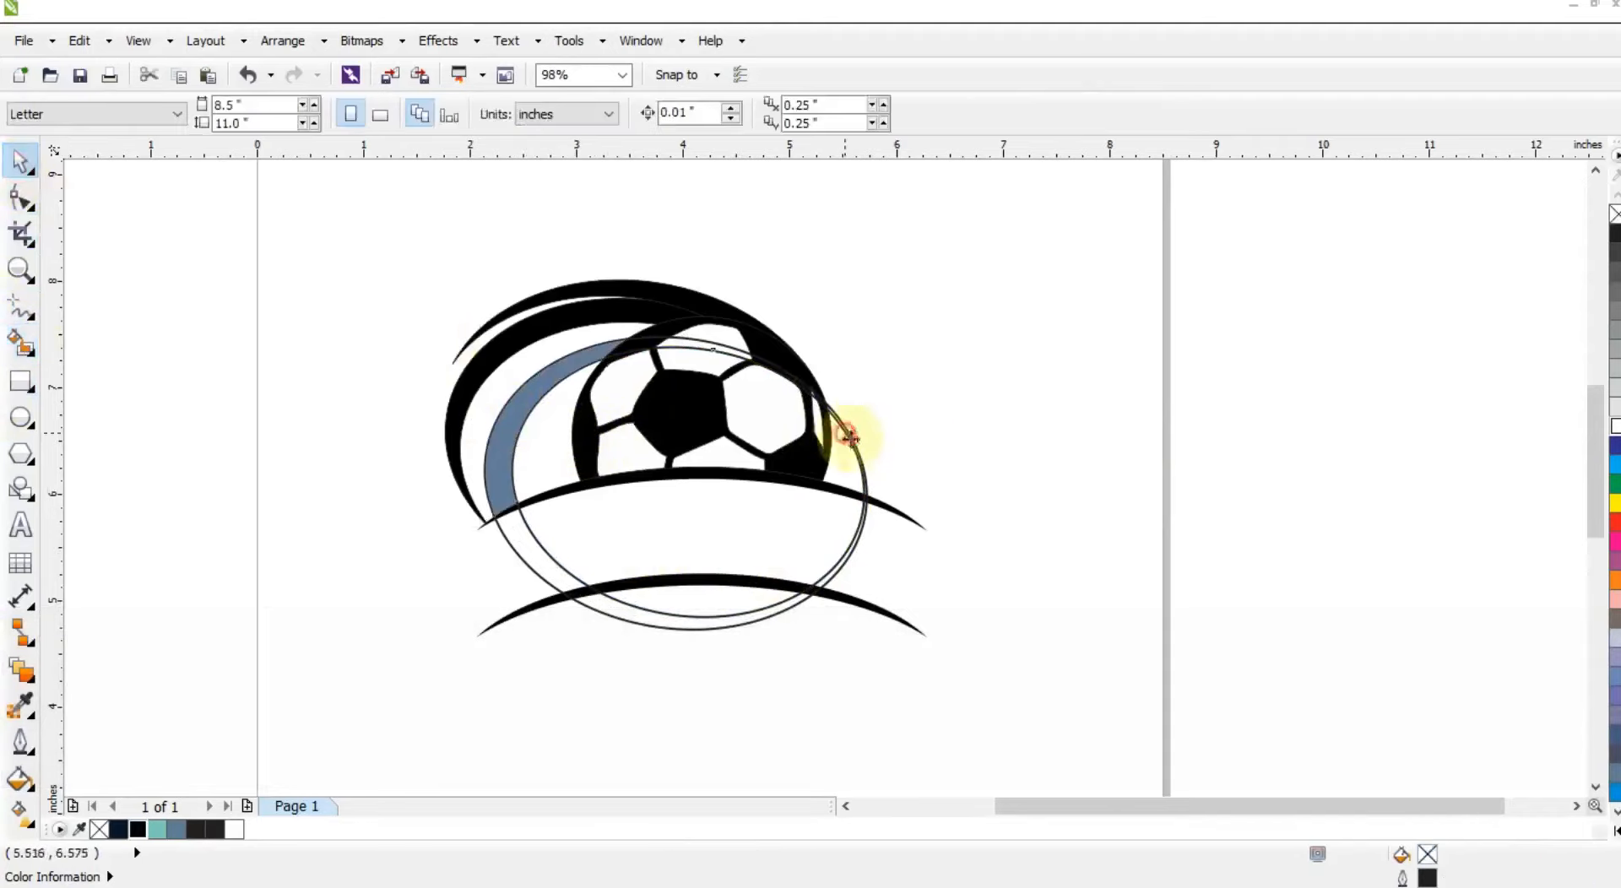
- Delete both remaining guide ellipses
click(851, 436)
key(Delete)
click(853, 449)
key(Delete)
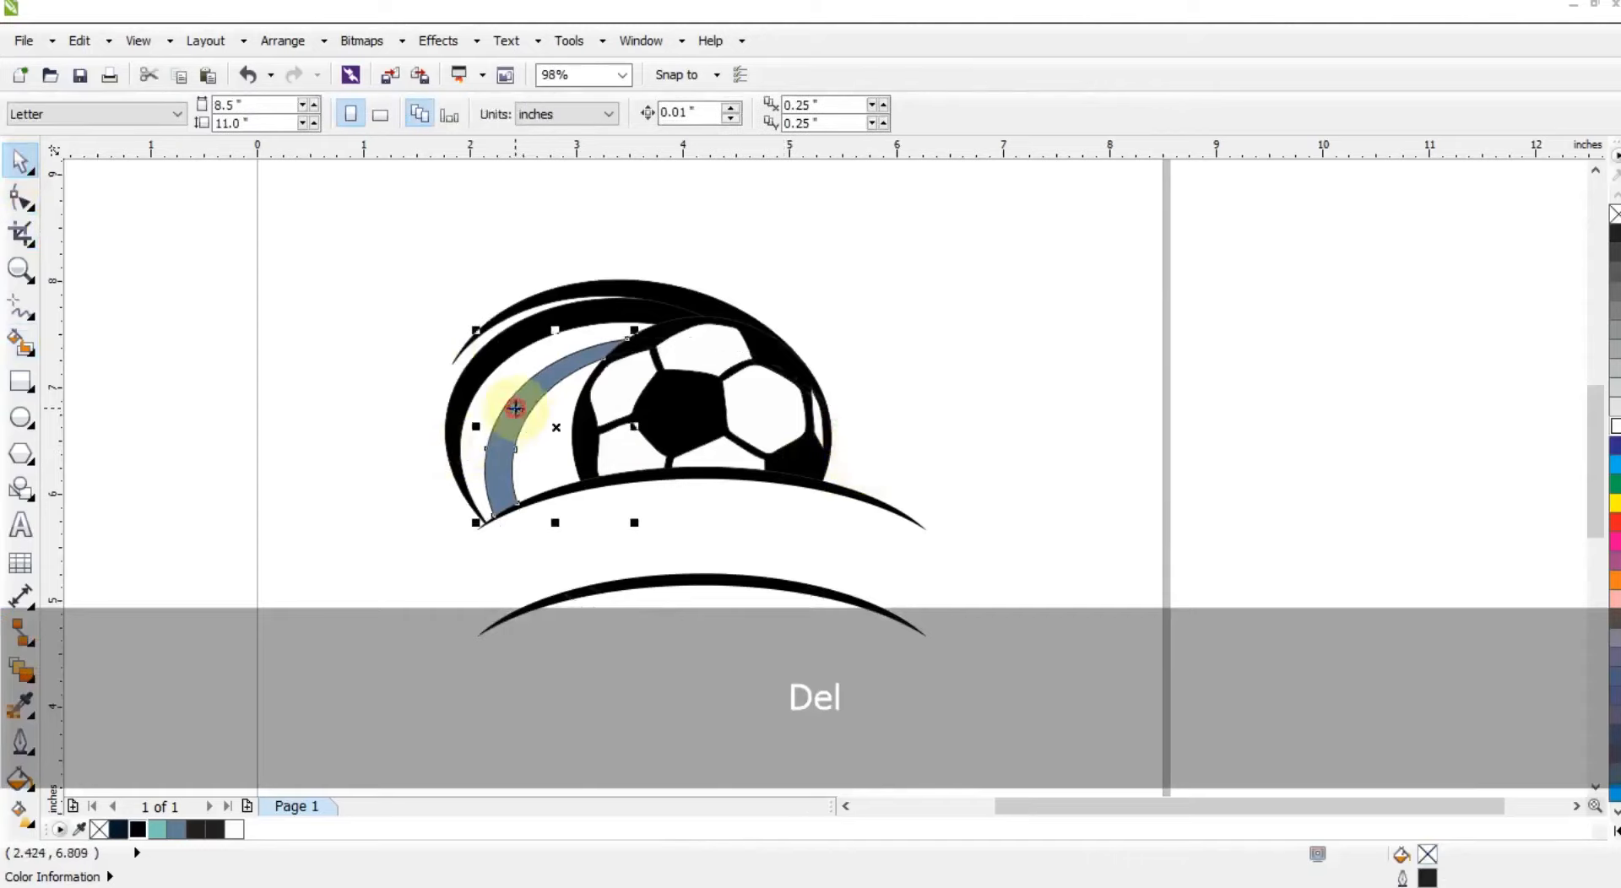
- Color the new inner band black and remove the outlines from the ball and the curved bands
click(138, 830)
drag(336, 245, 847, 531)
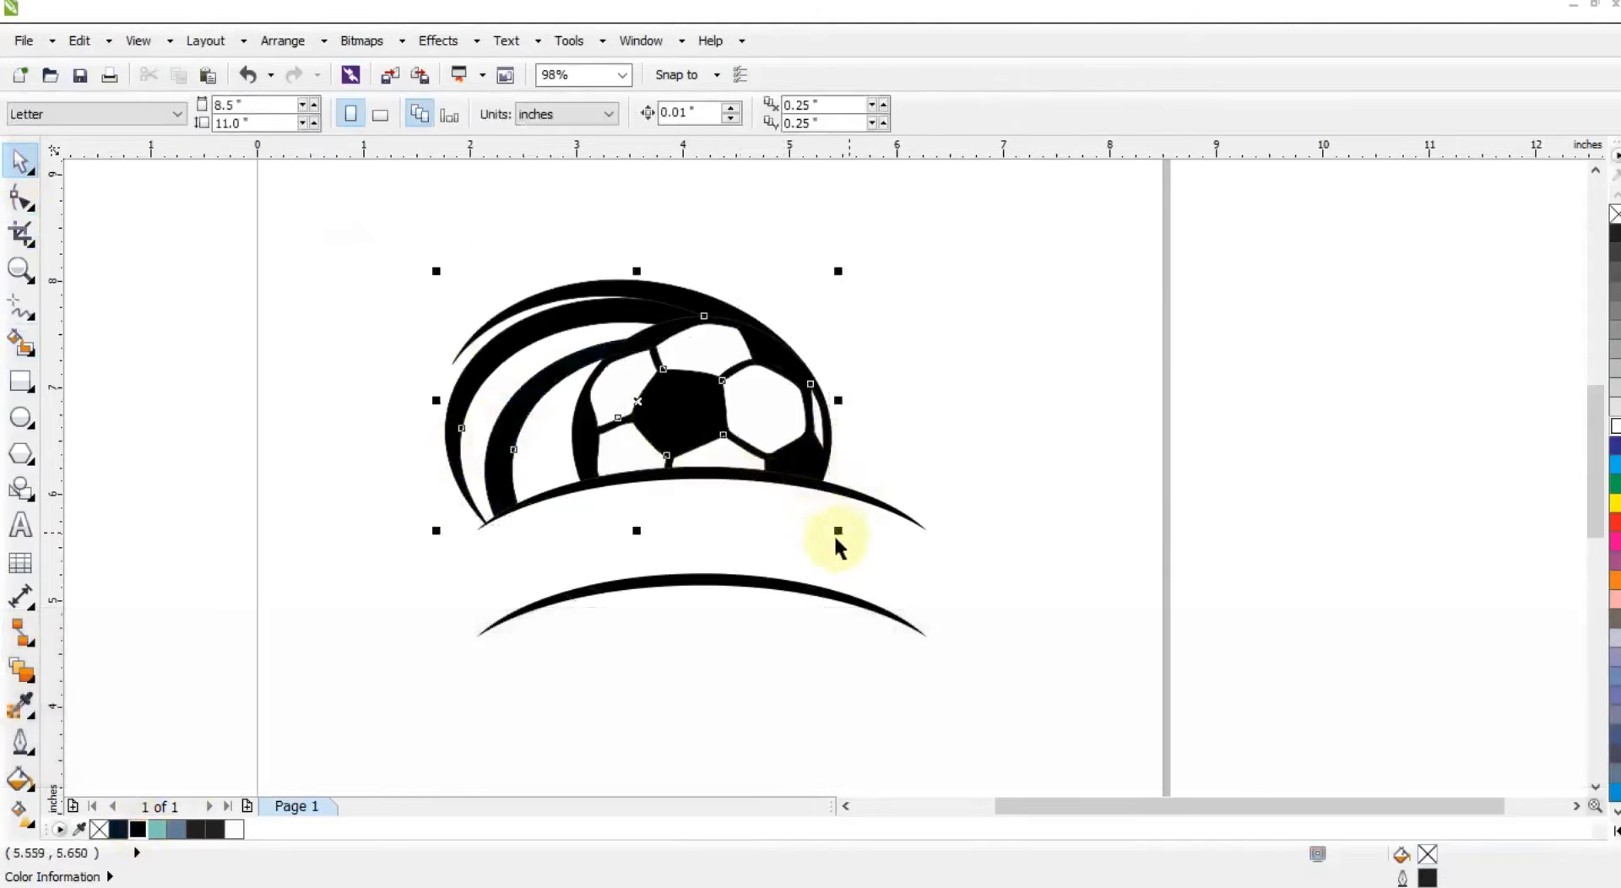
right_click(1614, 215)
click(1129, 316)
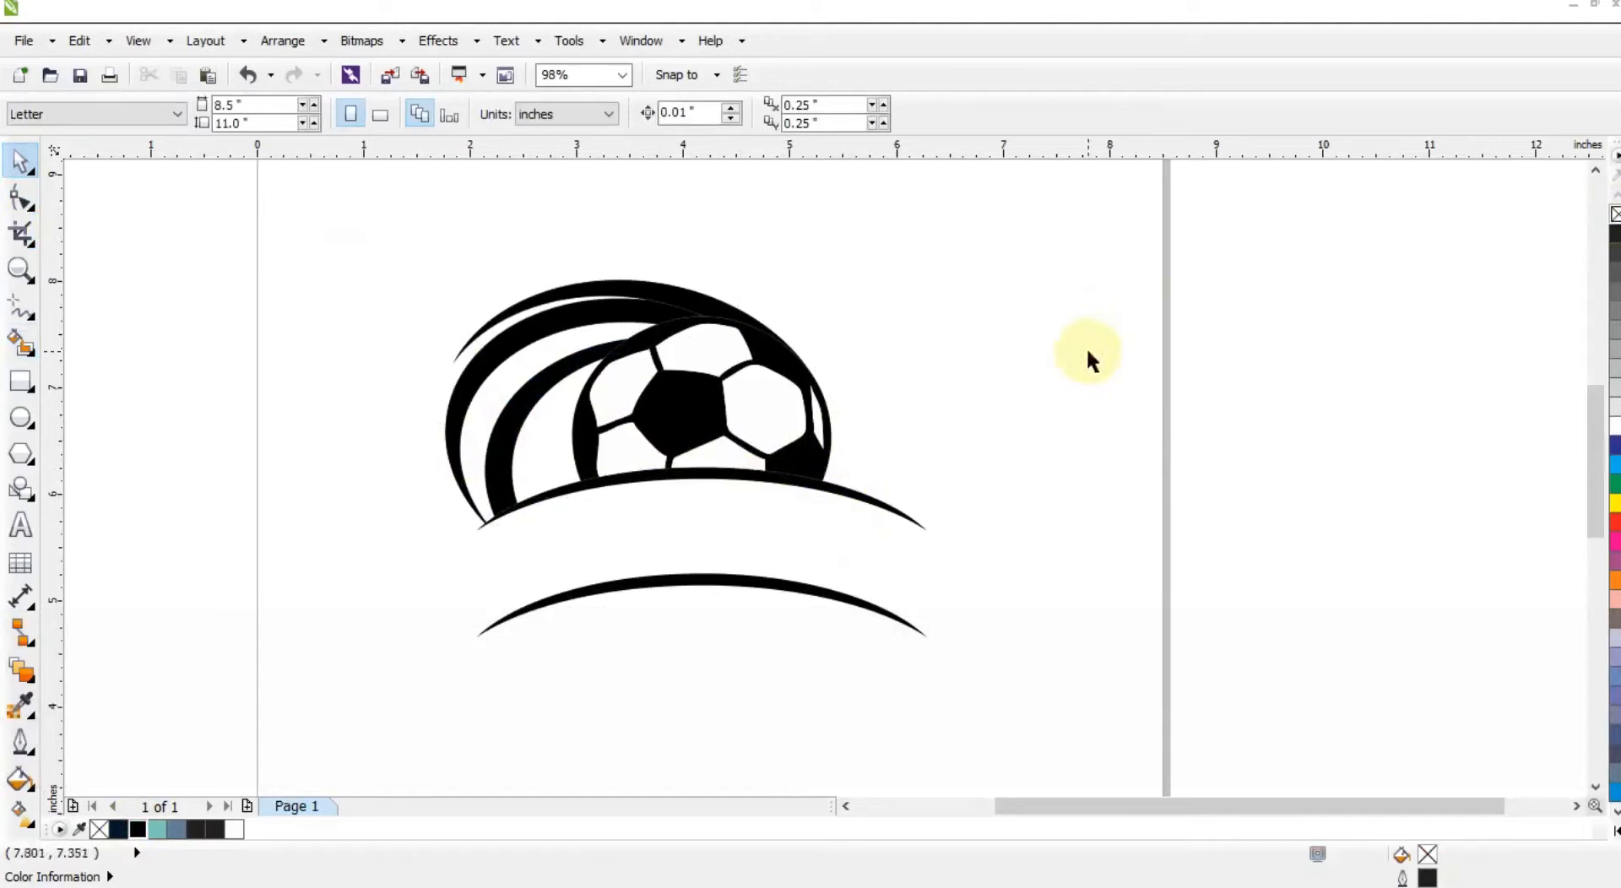
- Draw a closed two-node line from the ball's upper-right edge to the outer crescent's left tip and convert its segments to curves
click(20, 308)
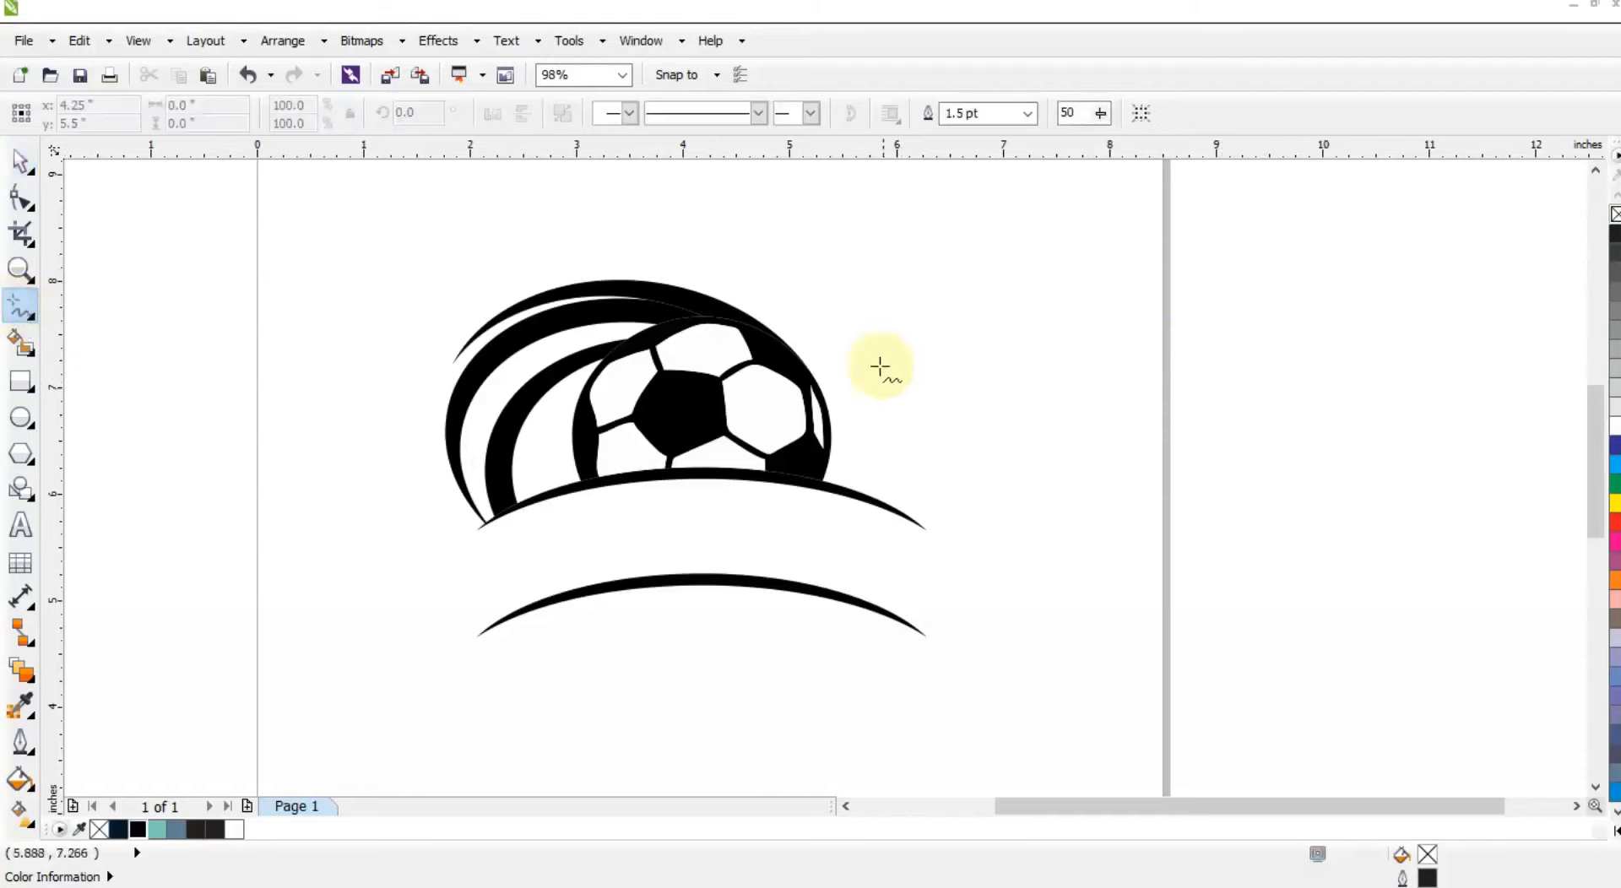
click(814, 382)
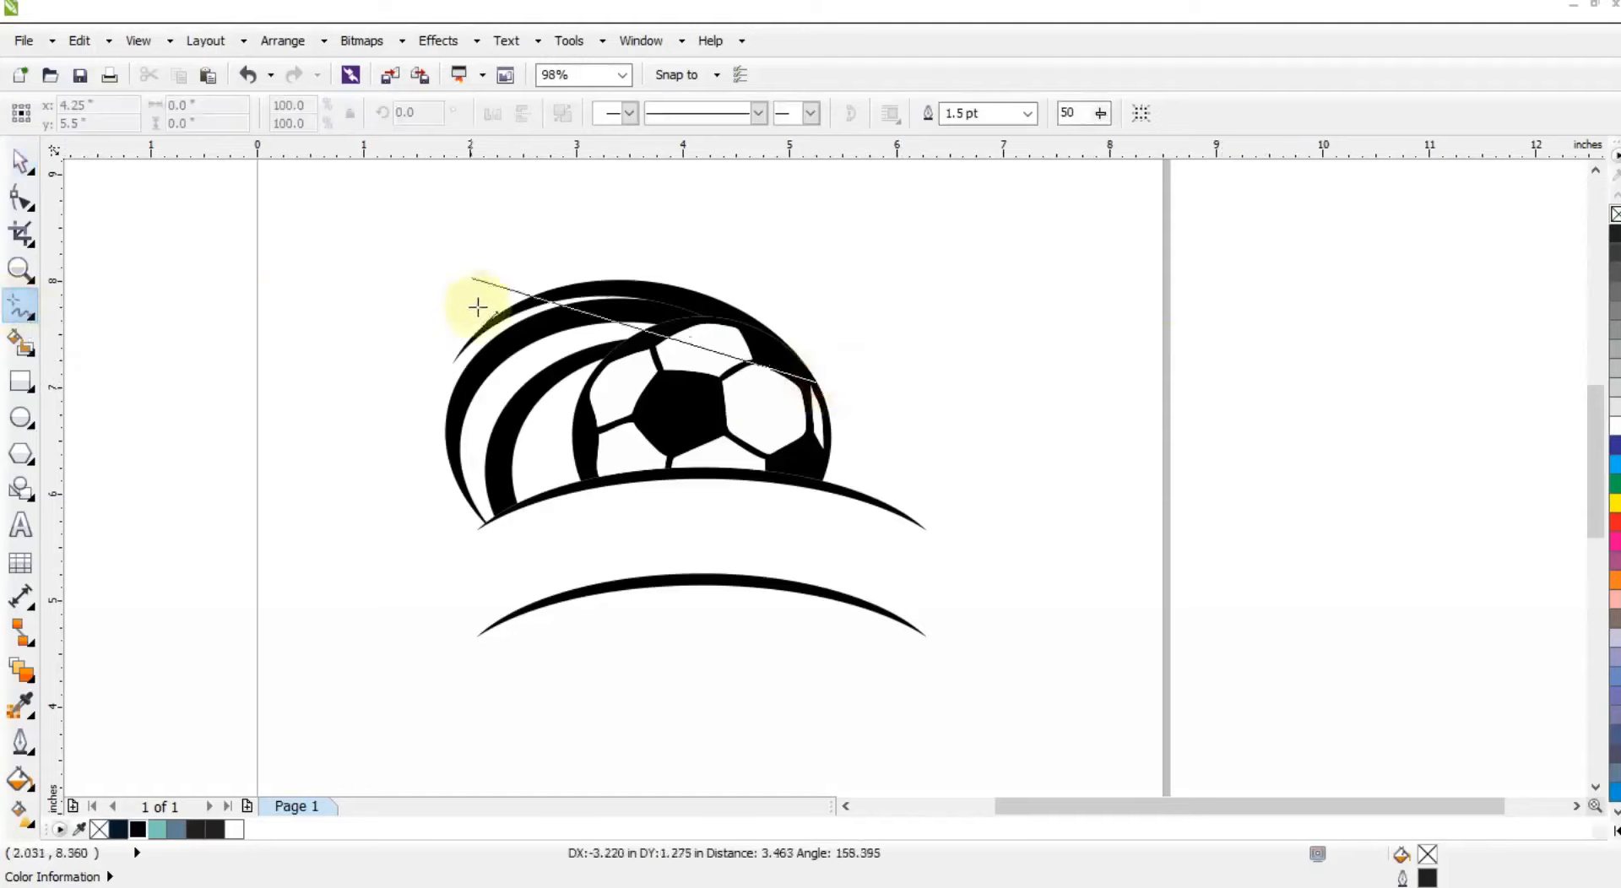
click(456, 356)
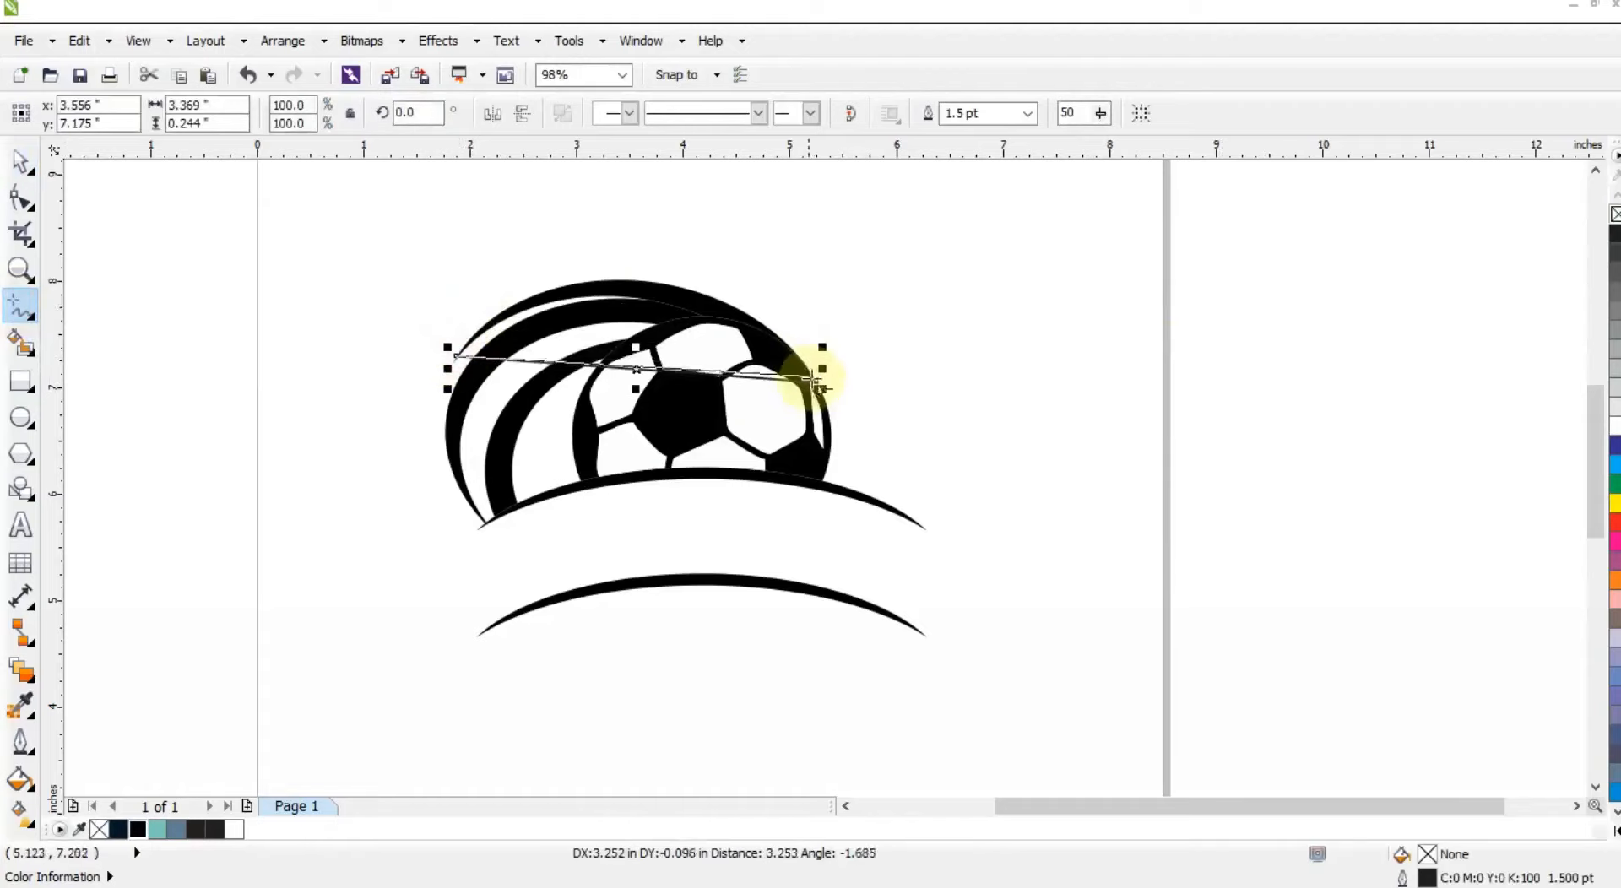
click(20, 201)
drag(853, 444, 467, 268)
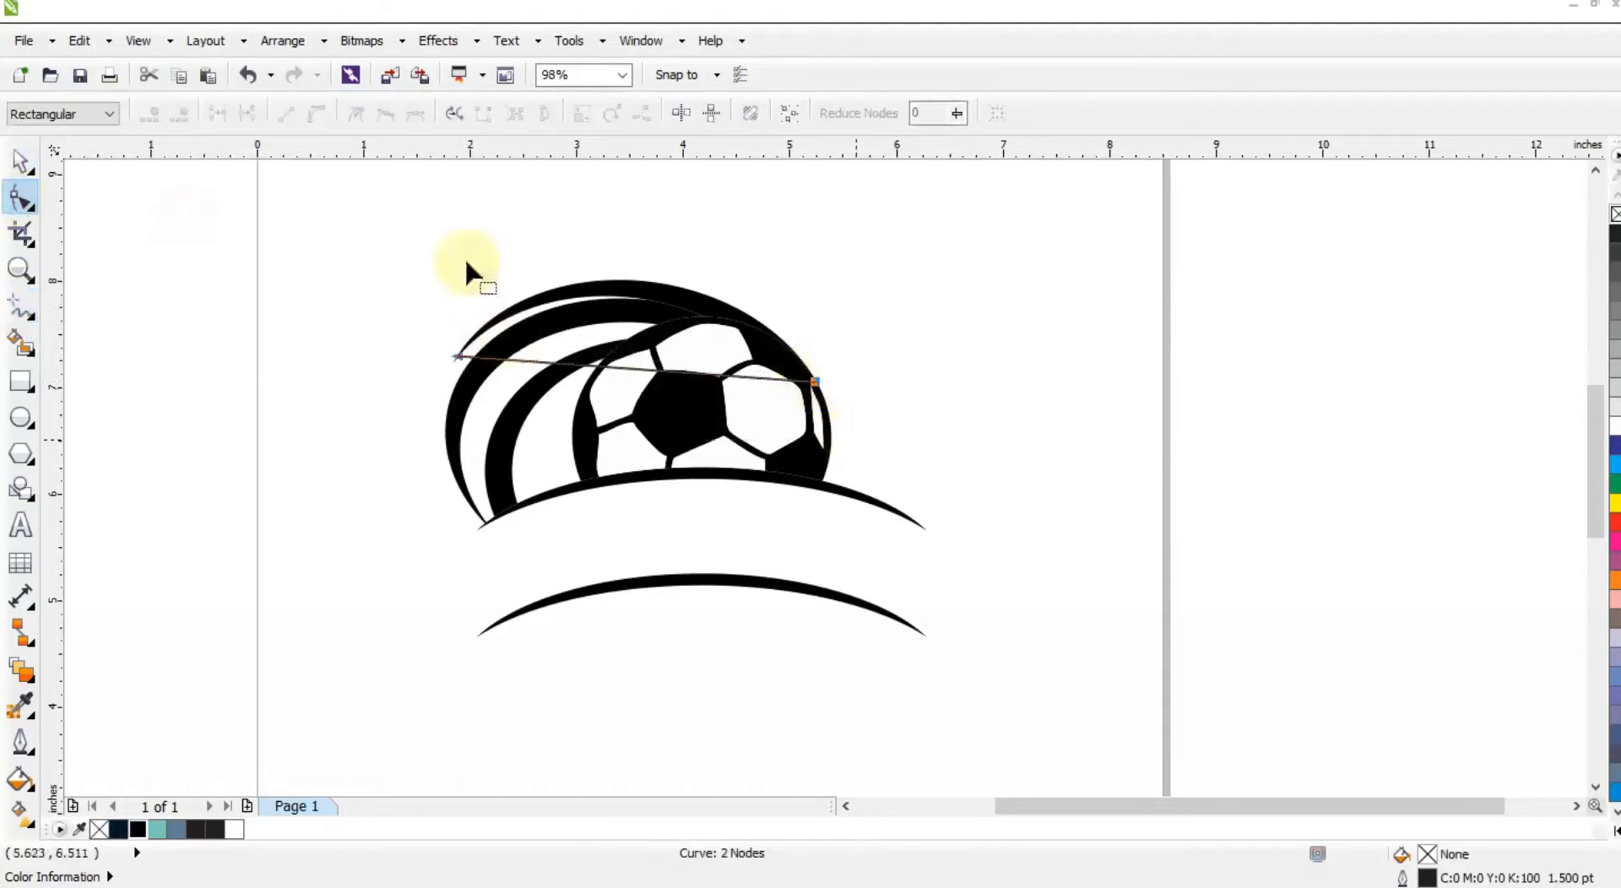
click(313, 113)
- Bend one segment of the two-node shape upward into an arc just above the outer crescent
click(20, 270)
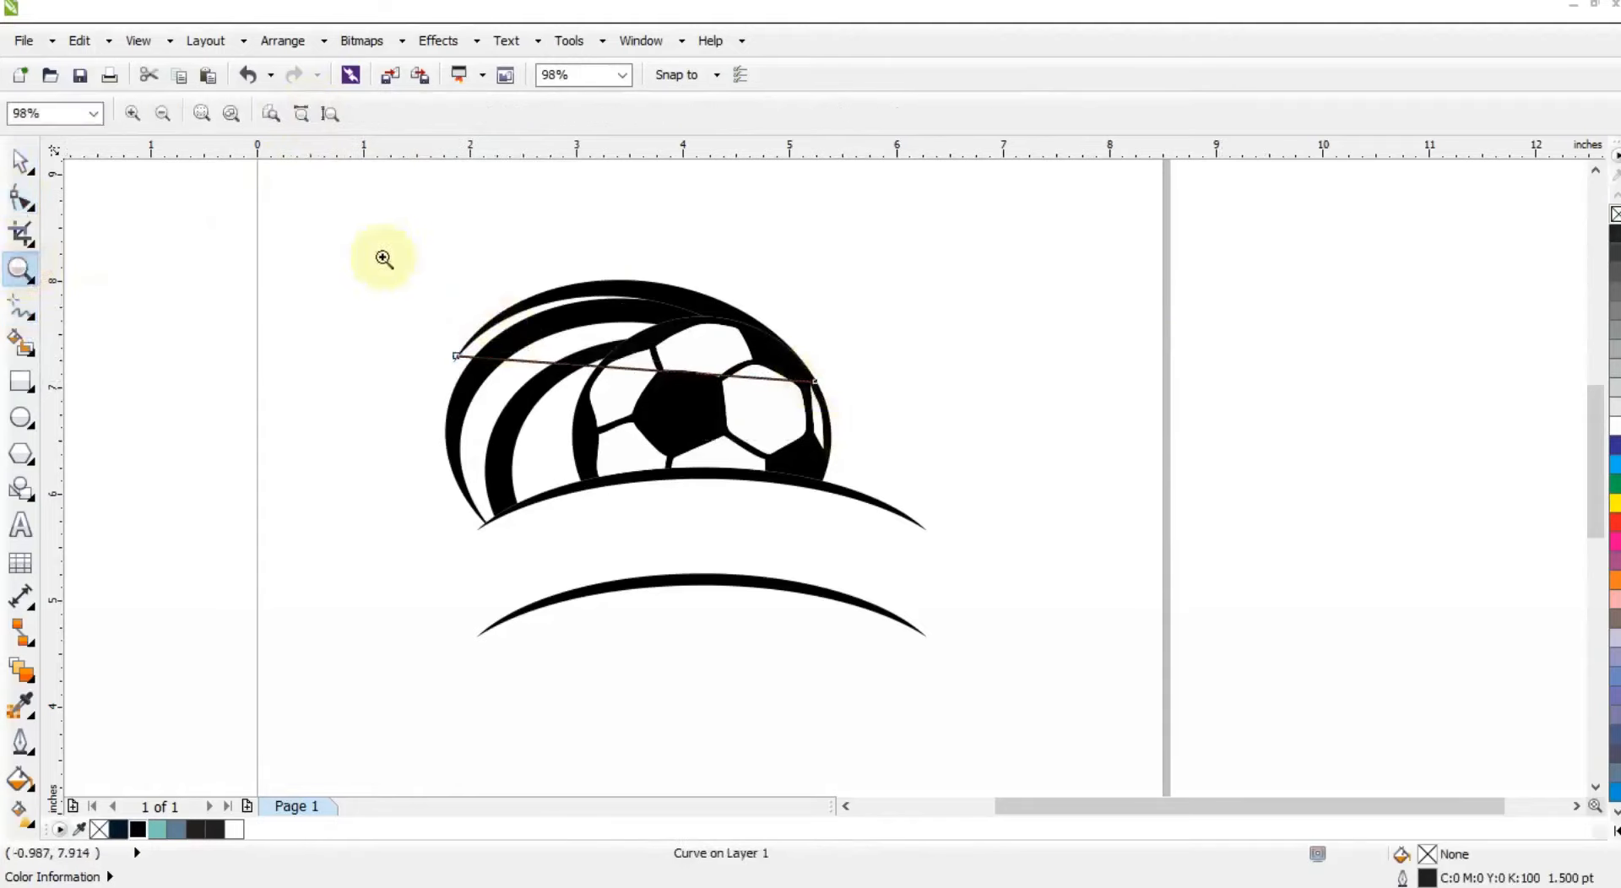
drag(362, 245, 1004, 548)
click(20, 200)
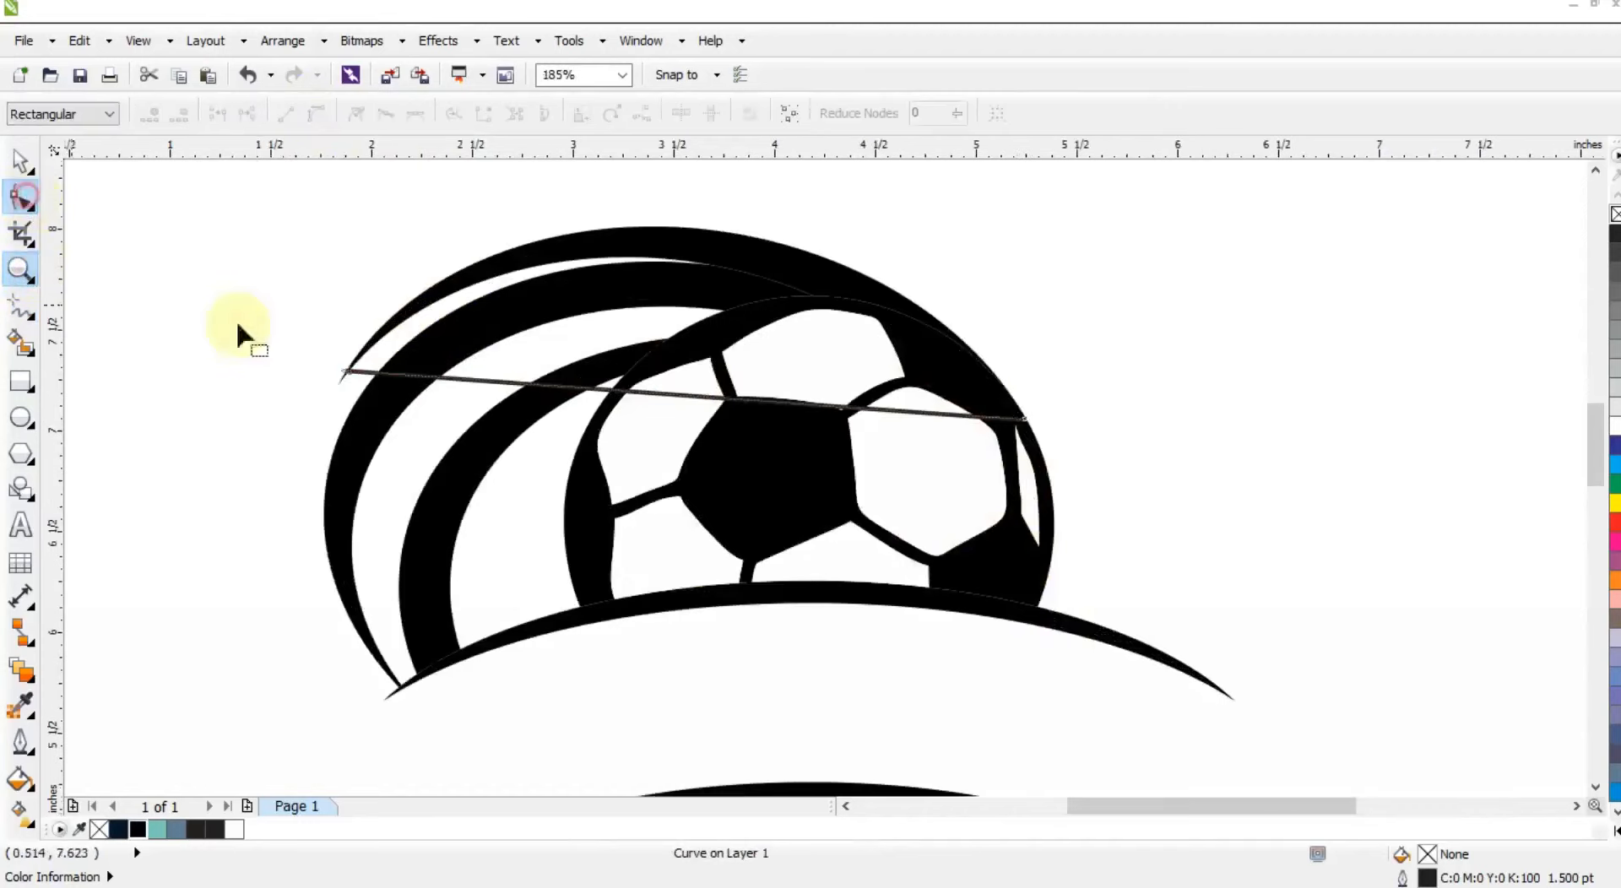
click(381, 373)
drag(574, 393, 614, 263)
click(1596, 170)
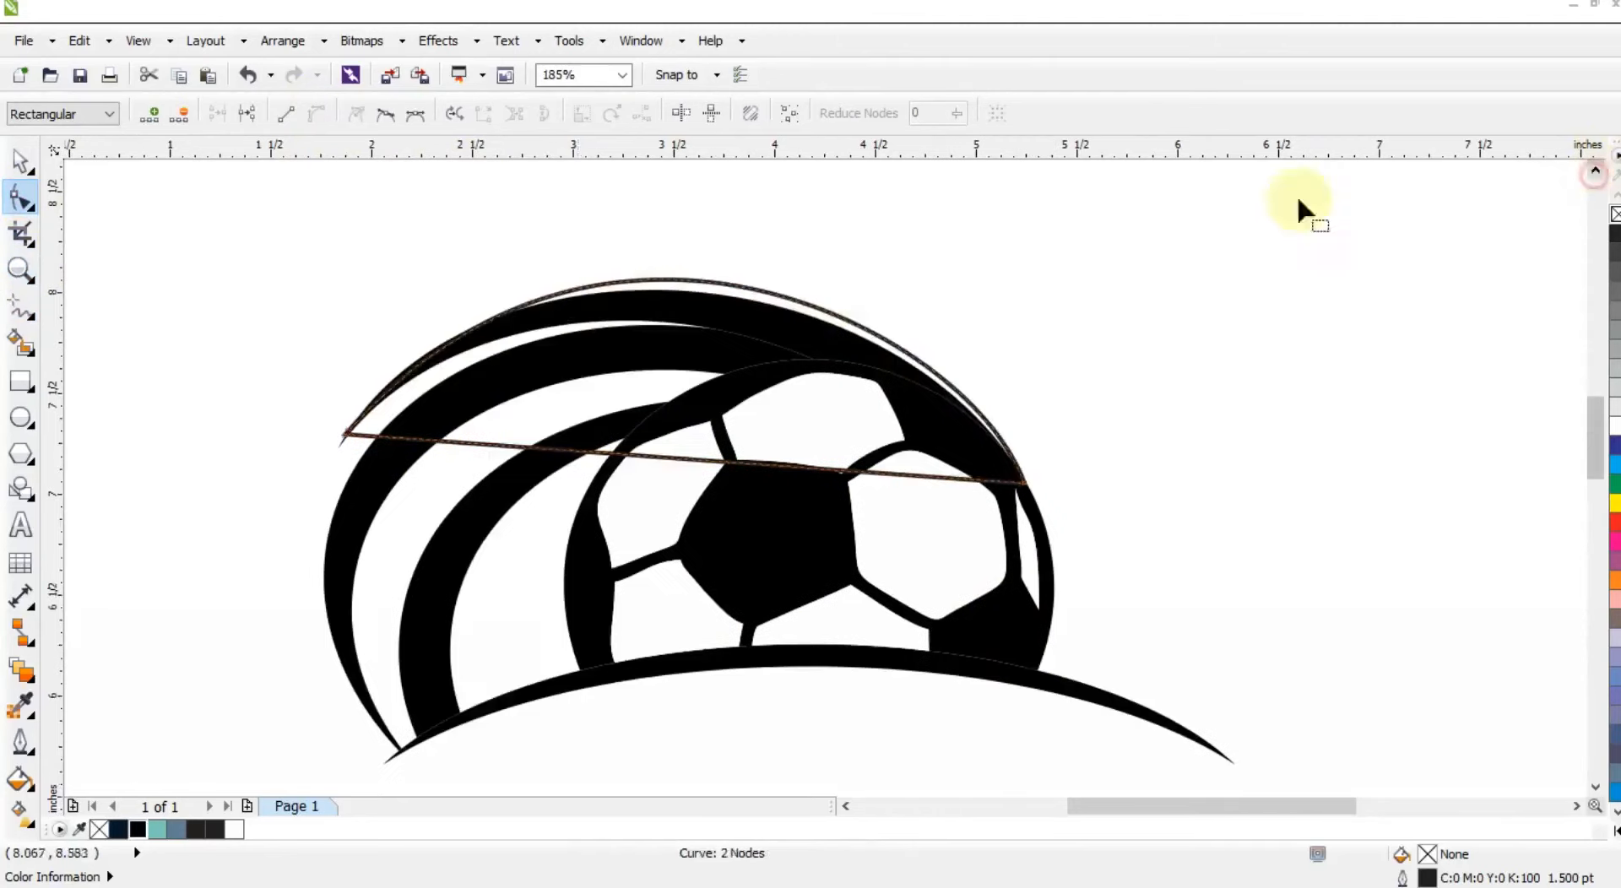
- Refine the upper arc with its node handles and curve the straight segment along the outer crescent to form a thin sliver
drag(282, 391, 407, 460)
key(F3)
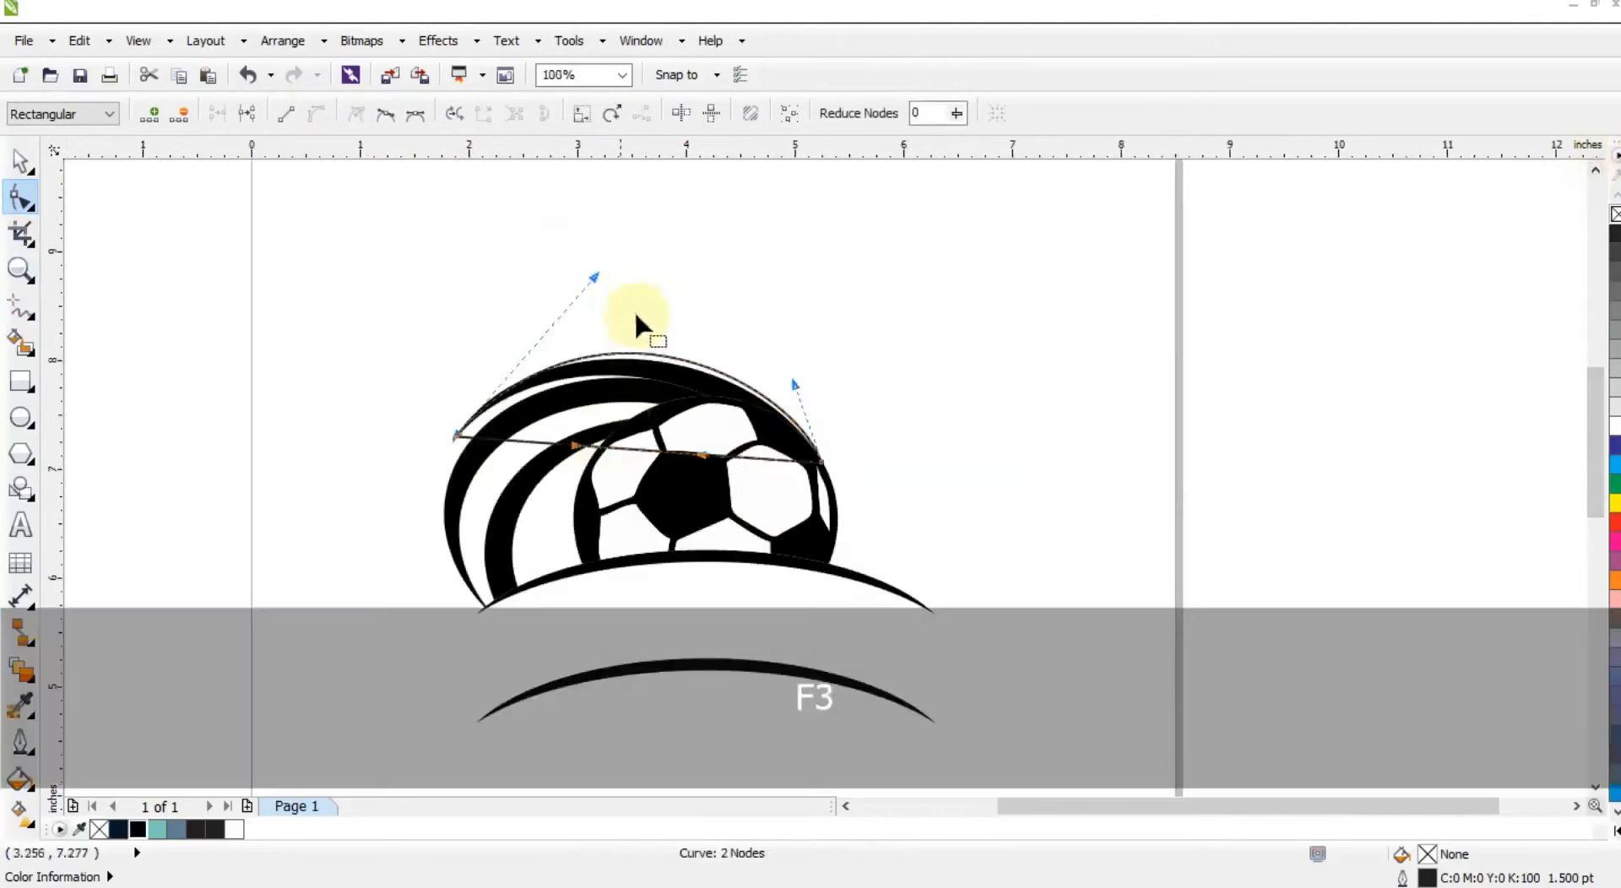
drag(593, 276, 581, 273)
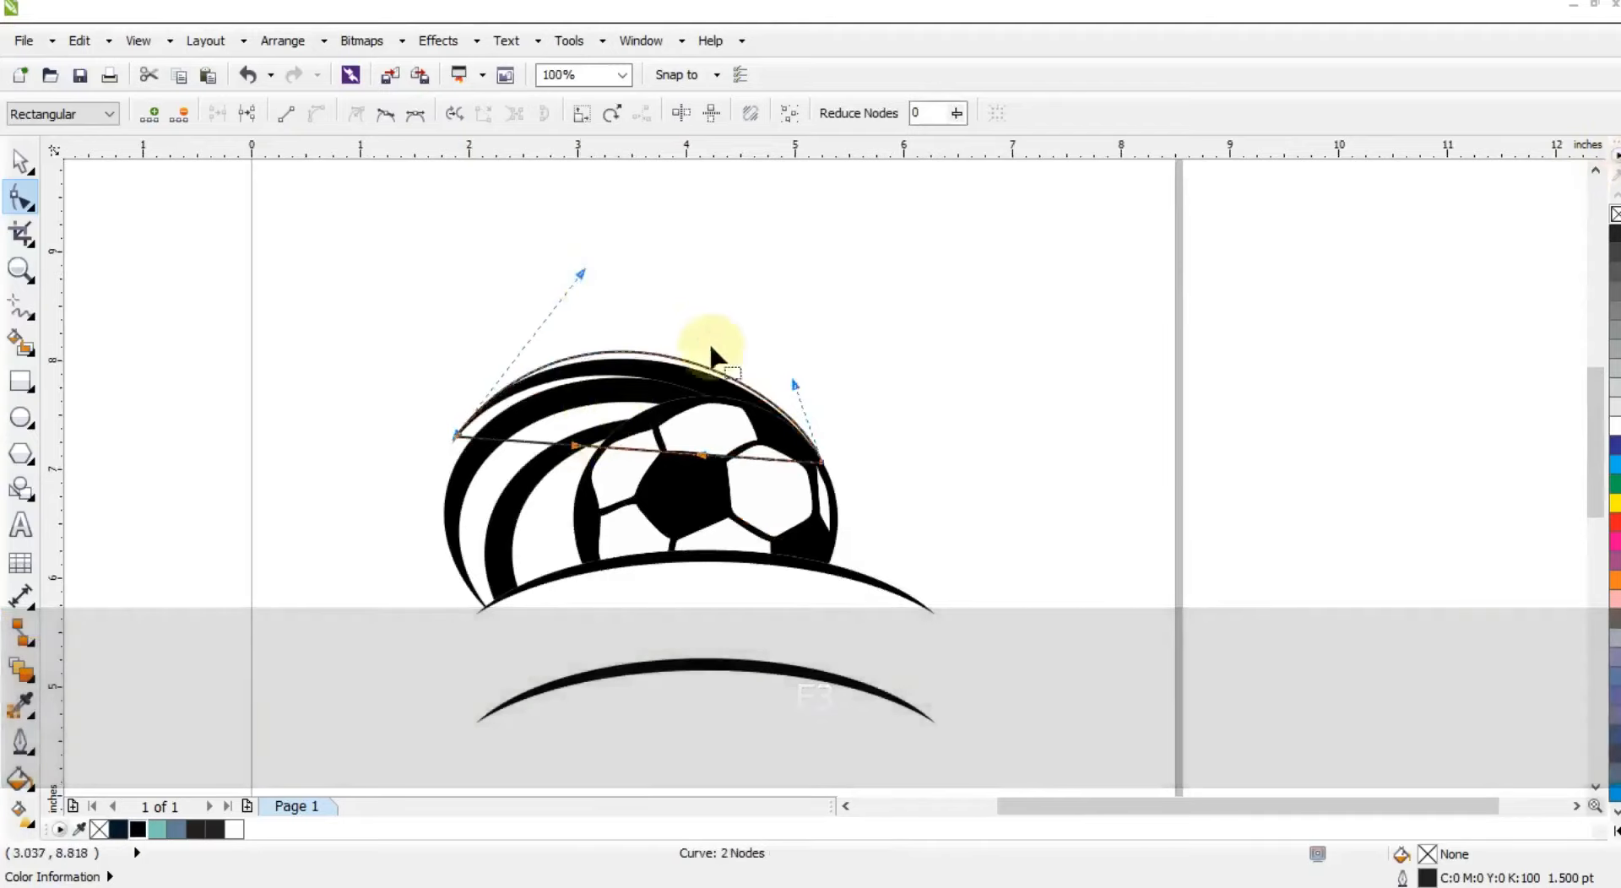
drag(797, 386, 791, 382)
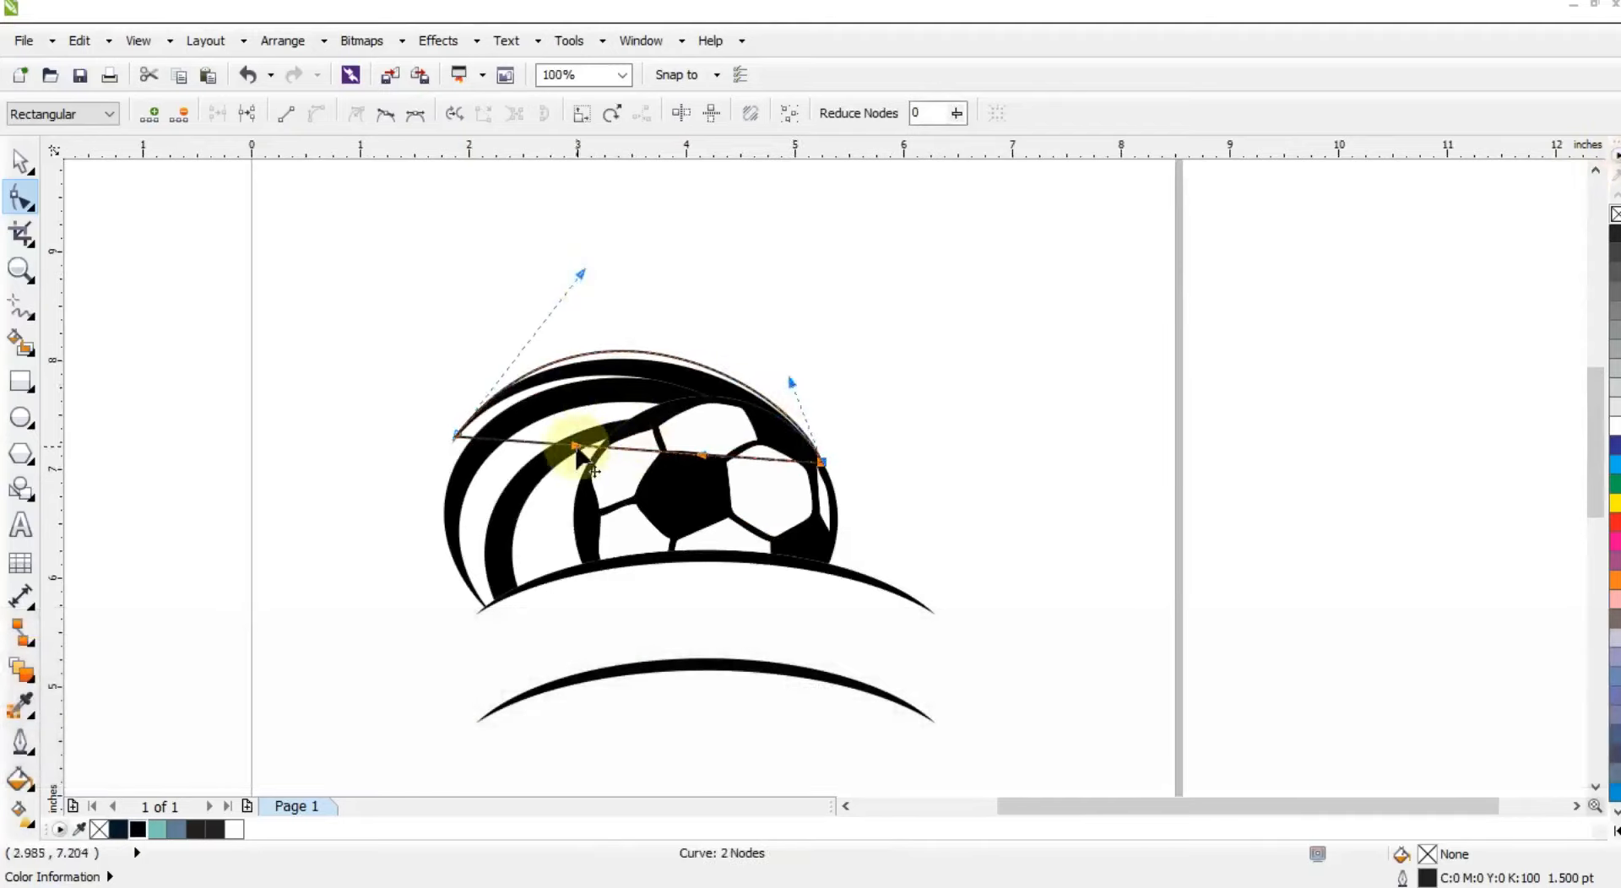
drag(573, 446, 547, 328)
click(694, 456)
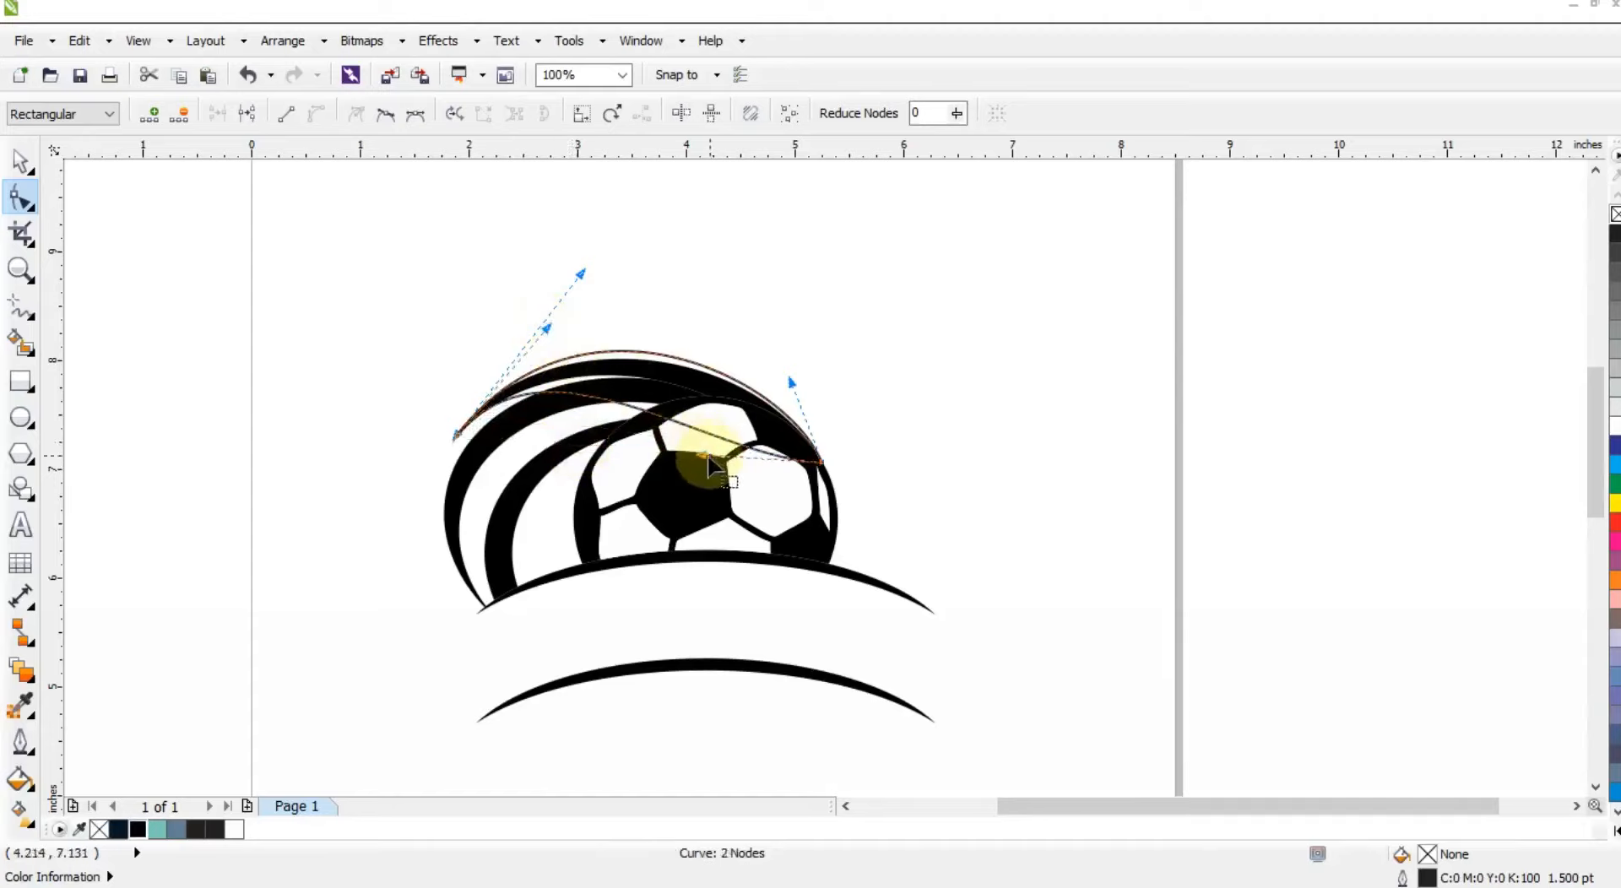
drag(708, 459, 761, 370)
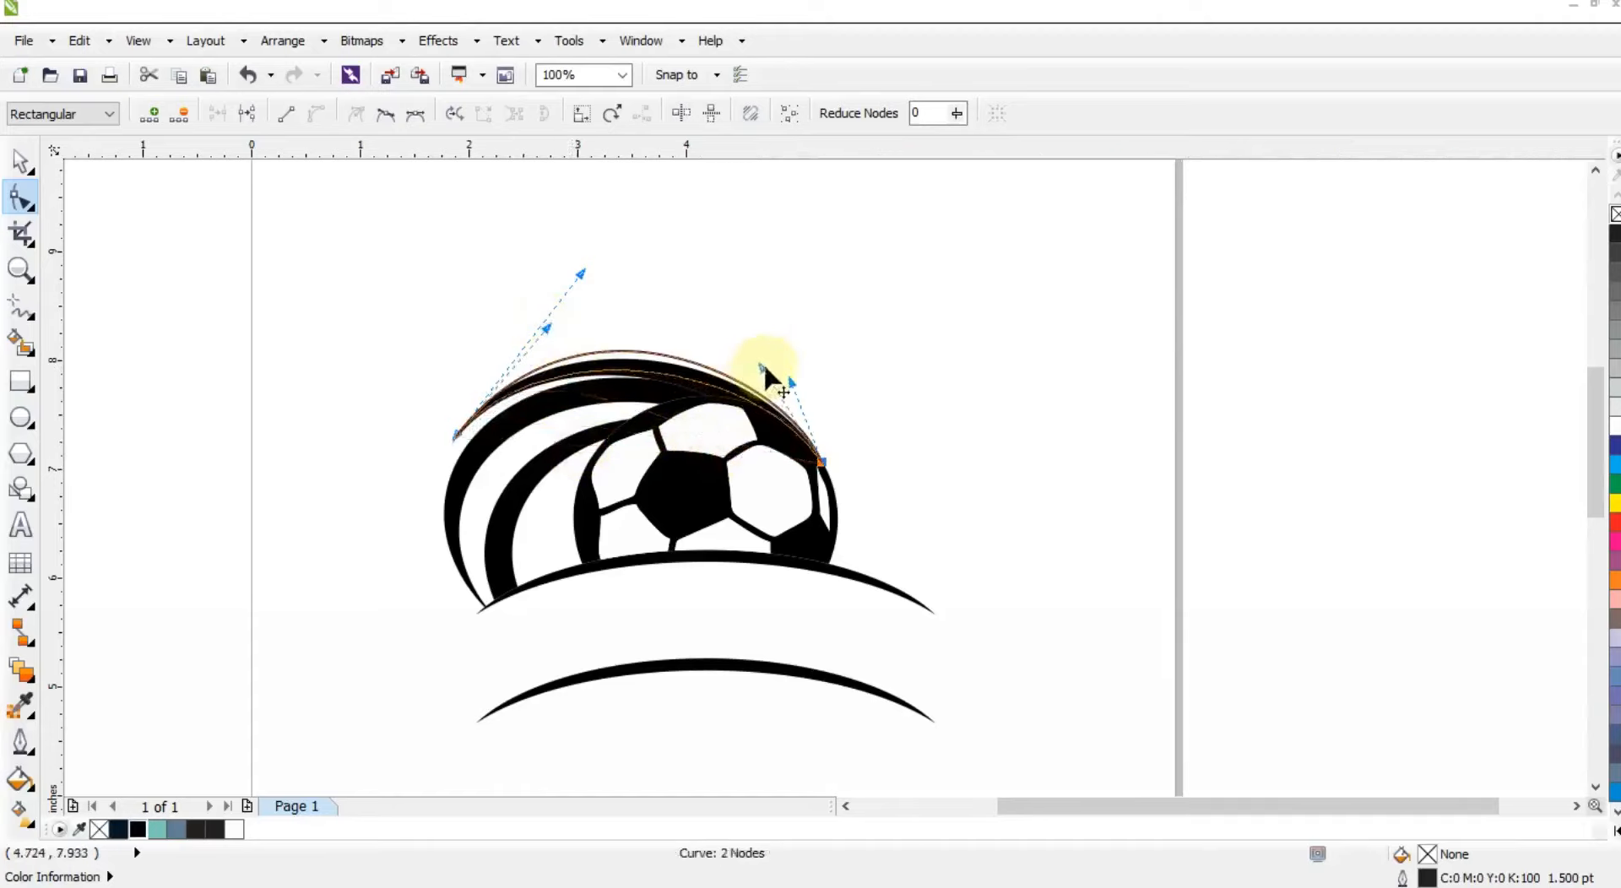
- Fill the thin sliver with teal (R122 G198 B188) and send it behind the black shapes
click(21, 161)
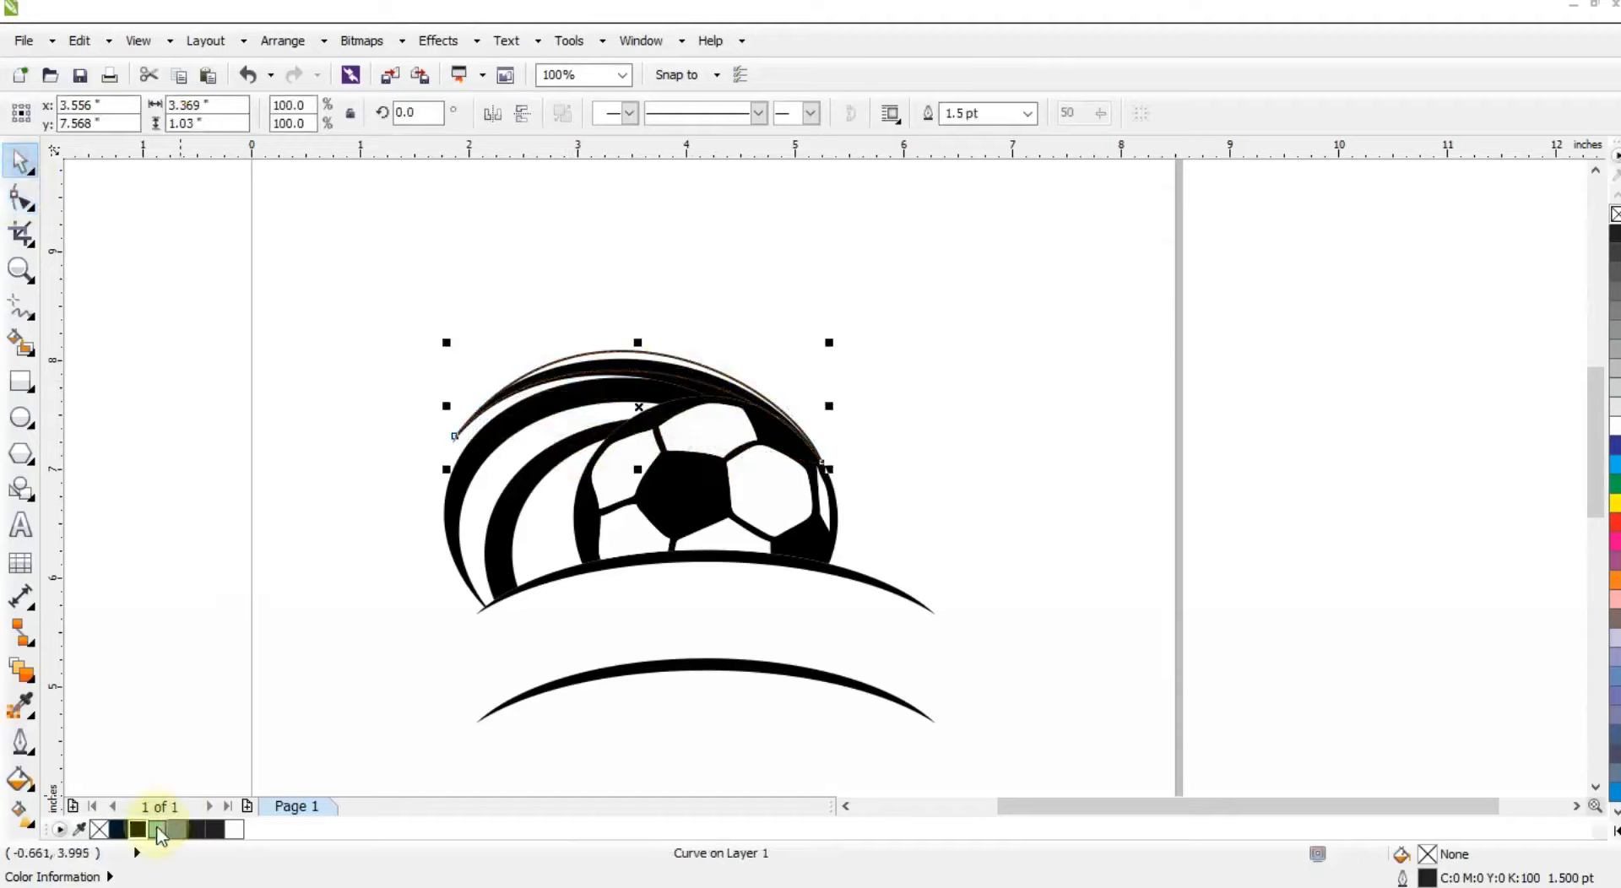
click(157, 829)
key(ctrl+Page_Down)
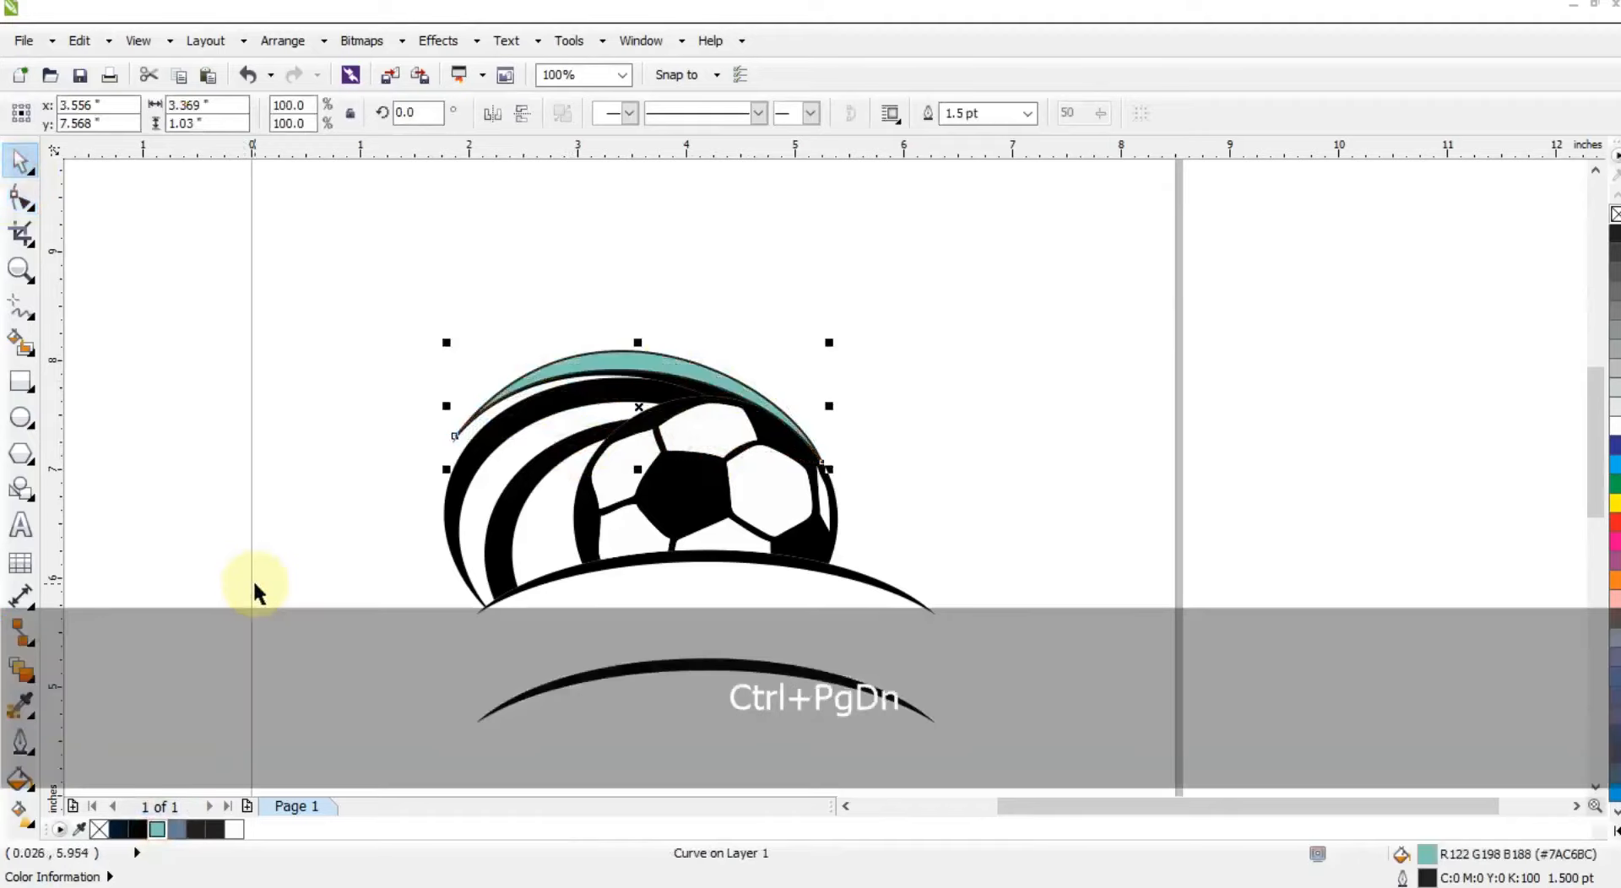
key(shift+Page_Down)
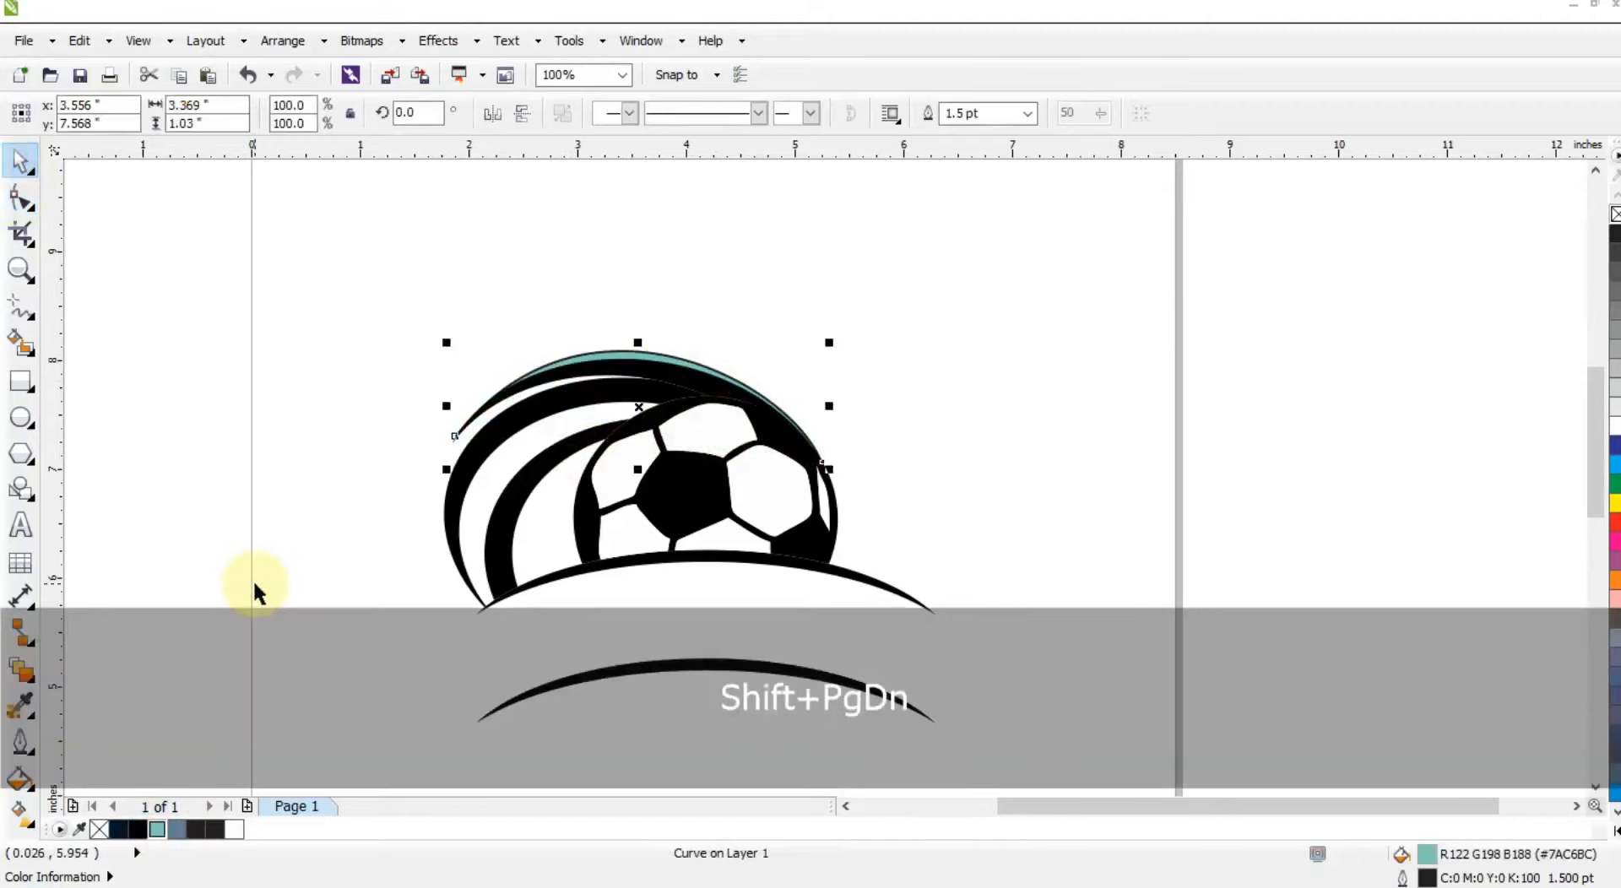
- Remove the outlines from all the logo objects
drag(271, 297, 988, 747)
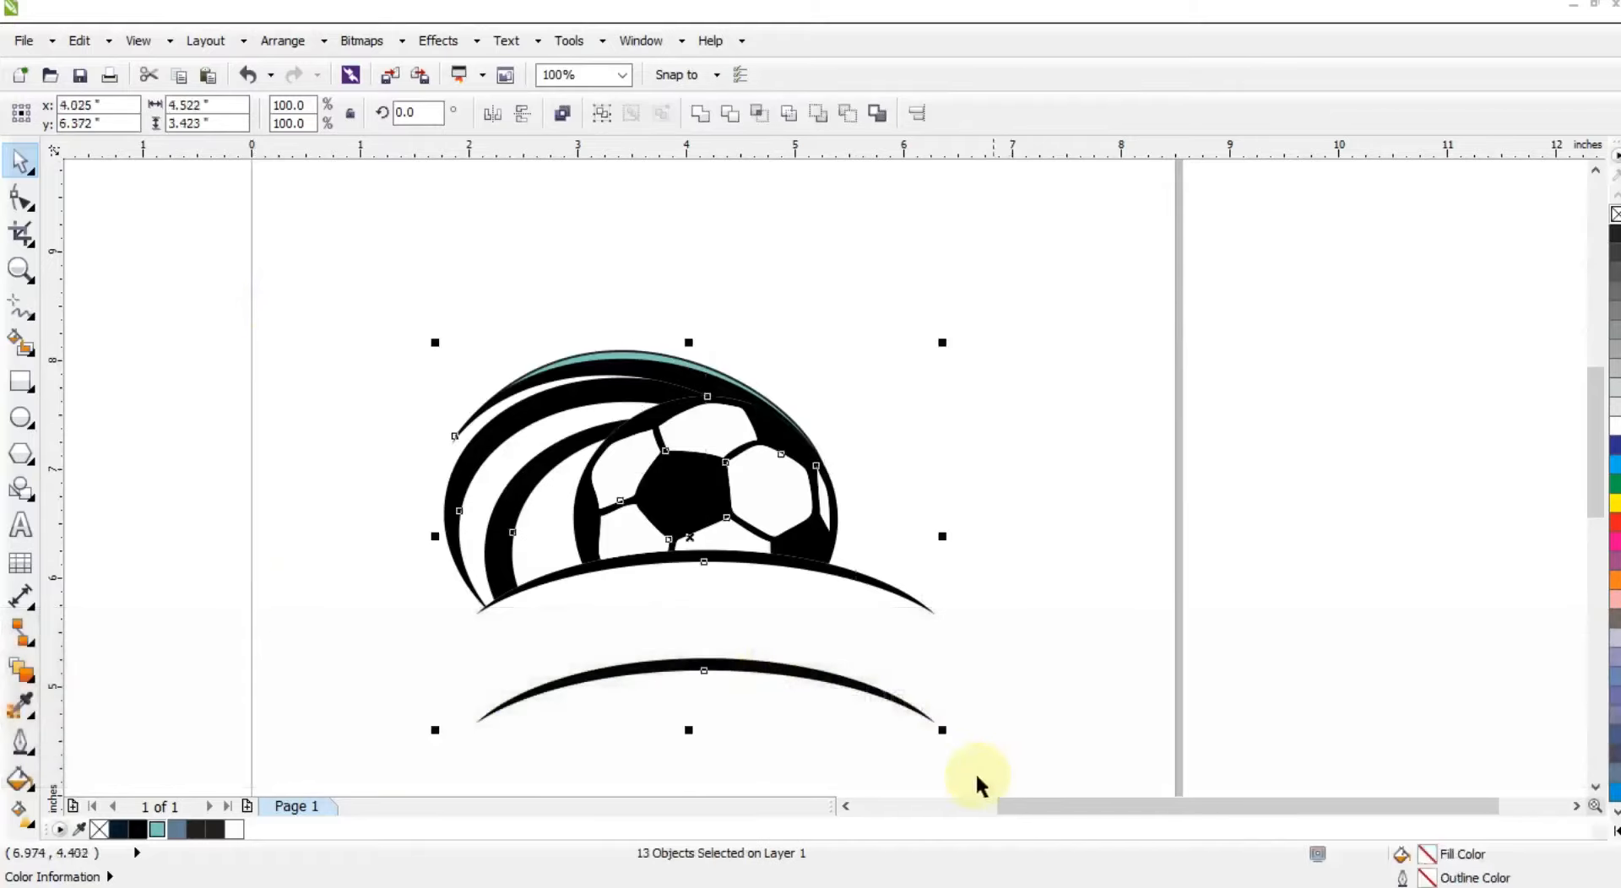
click(1379, 267)
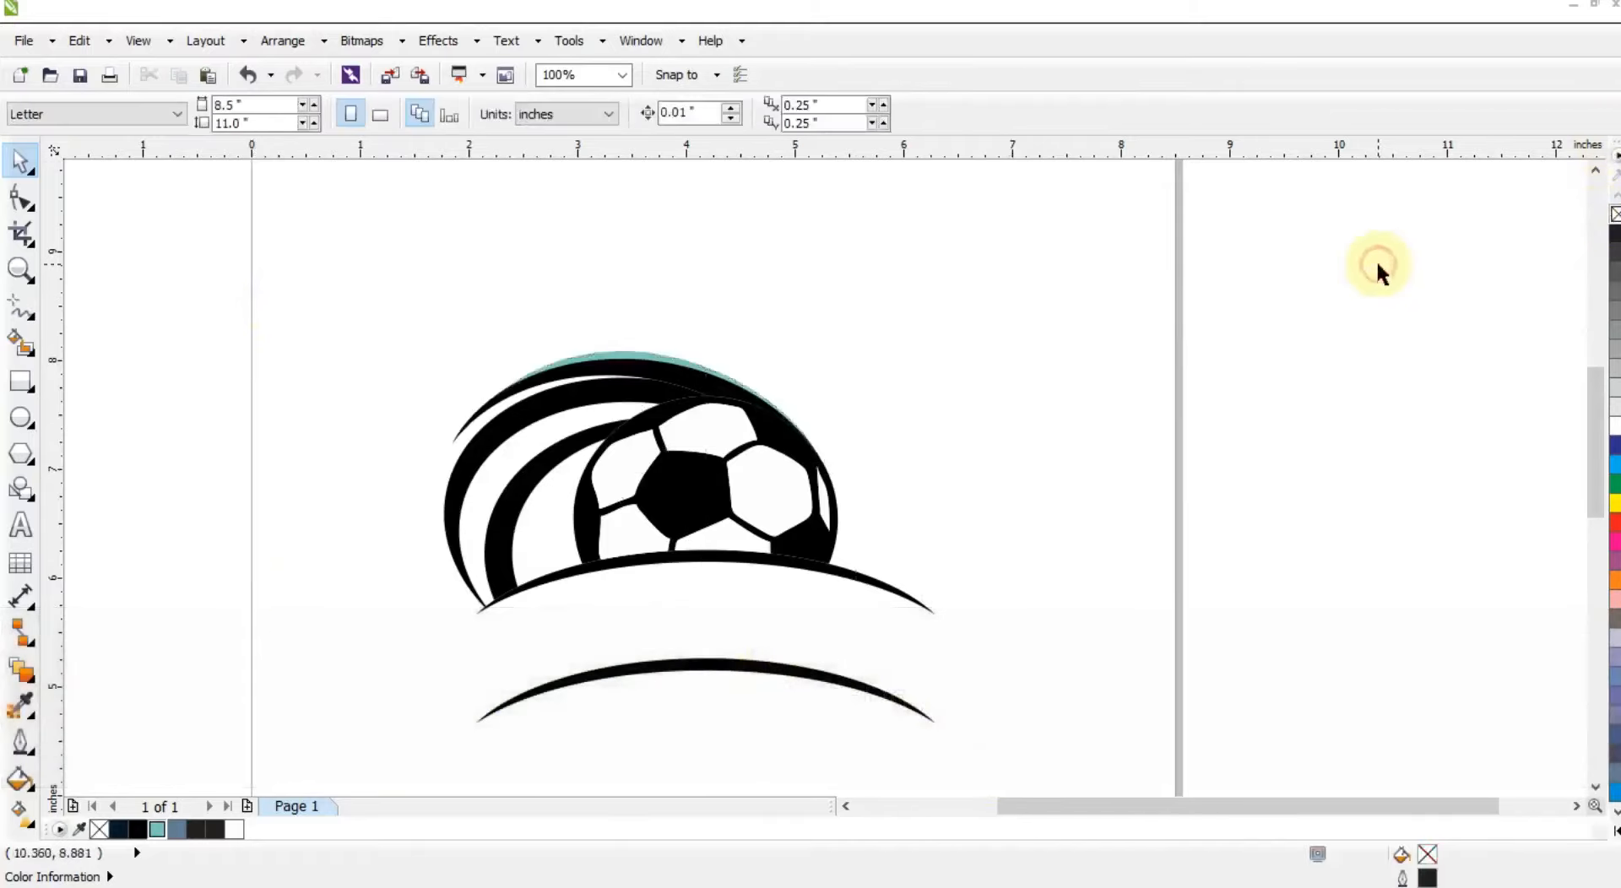
- Draw a straight line spanning about 1.37 by 1.75 inches from the inner black band's upper end at the ball to its lower end
click(21, 270)
drag(464, 324, 971, 726)
click(20, 304)
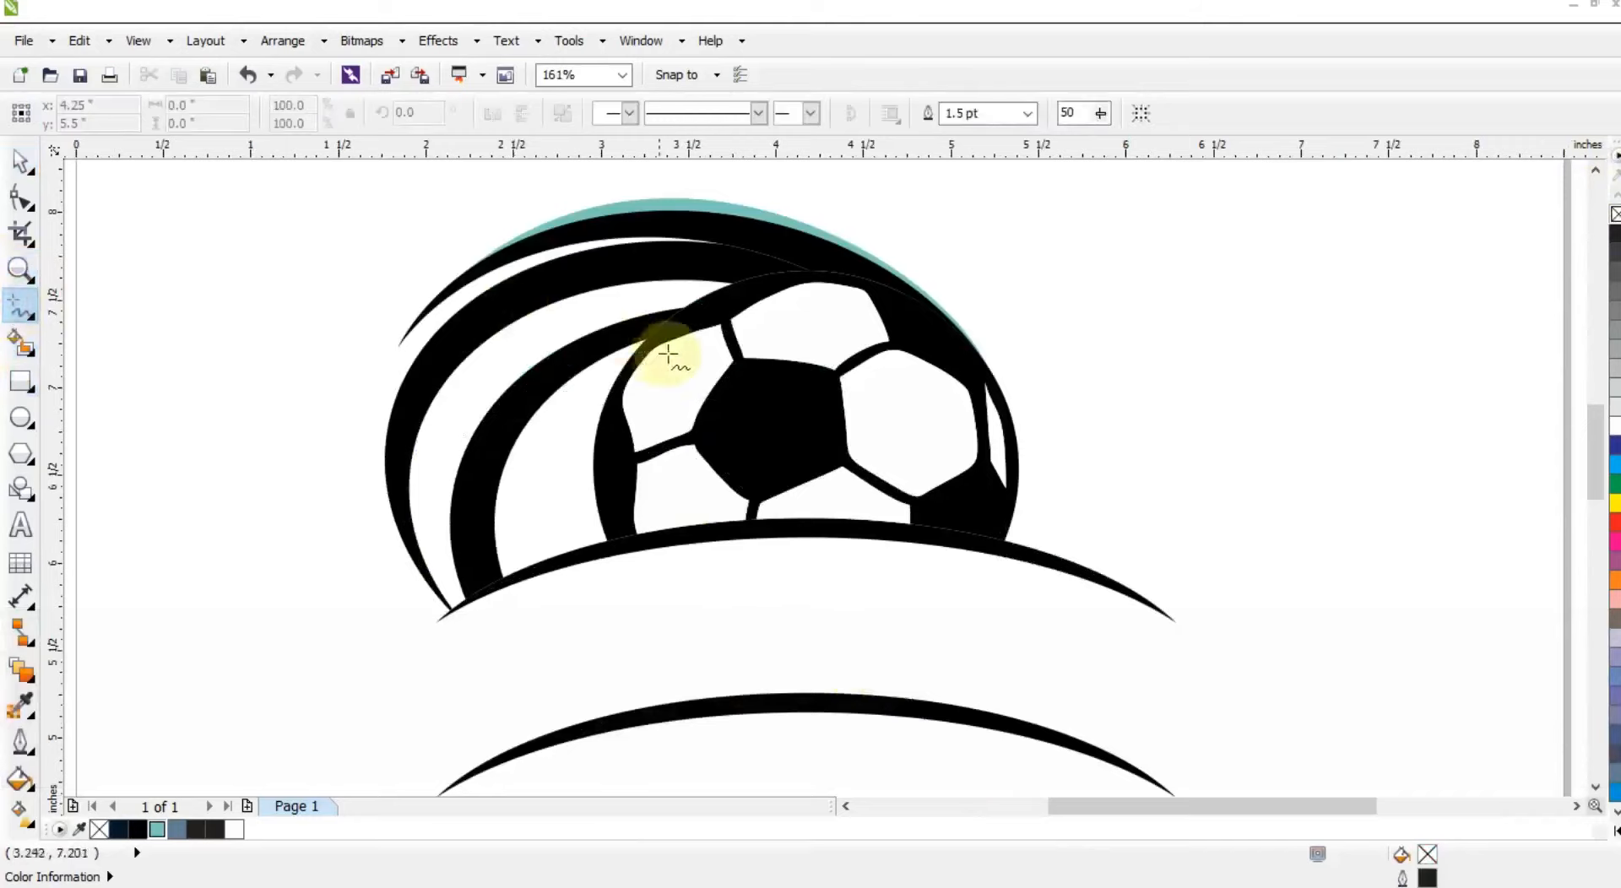
drag(714, 291, 472, 602)
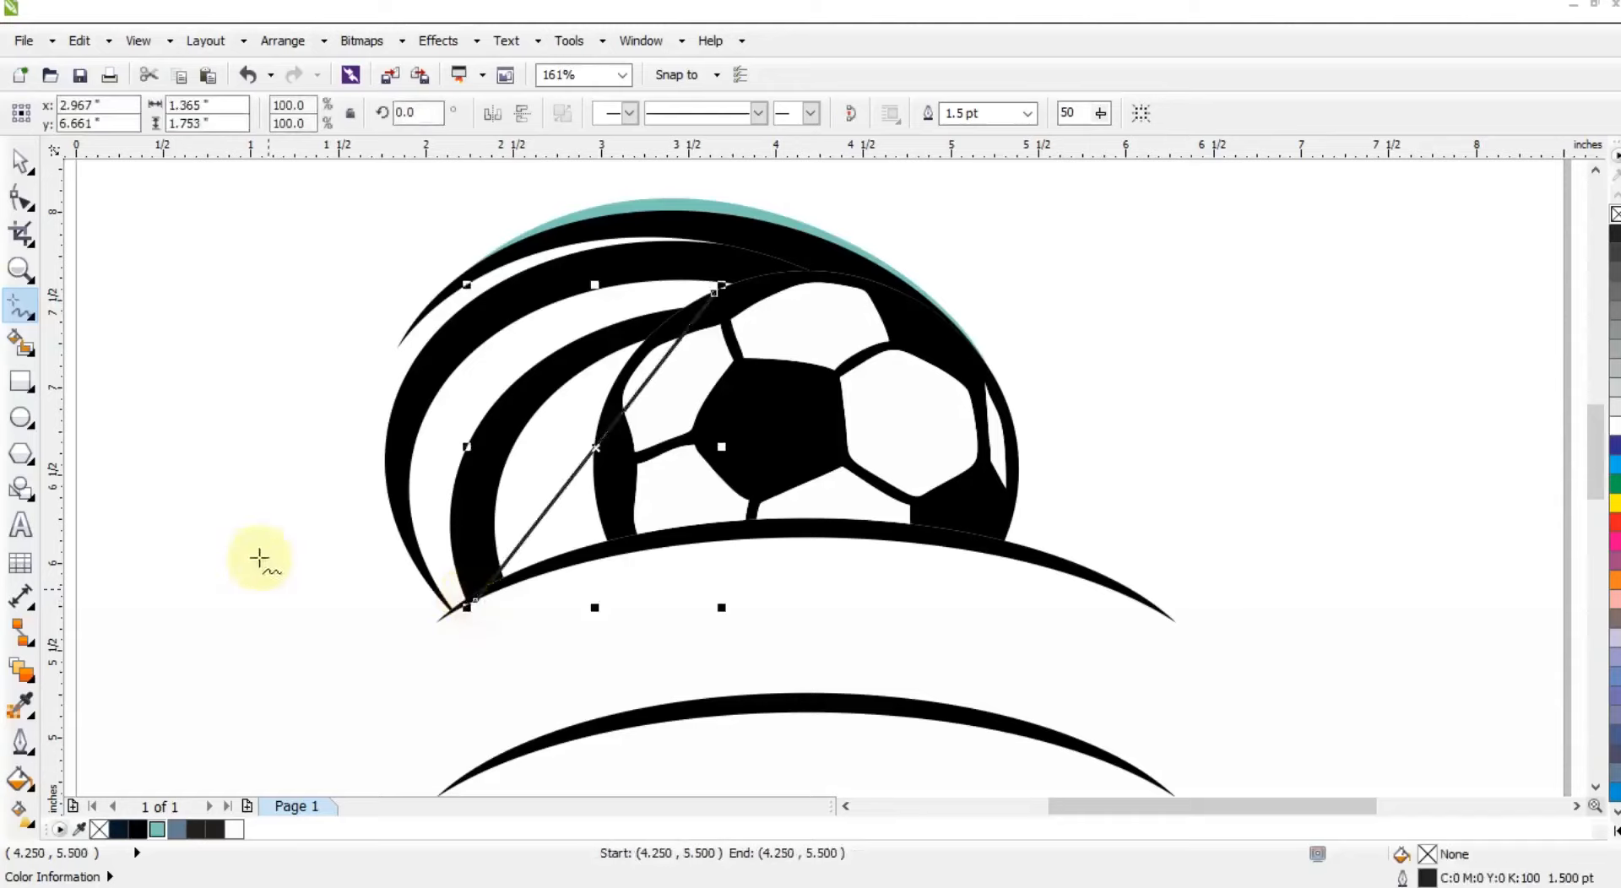
- Convert the straight line to a curve and bend it into an arc bulging slightly outside the inner black band
click(18, 202)
drag(261, 253, 789, 644)
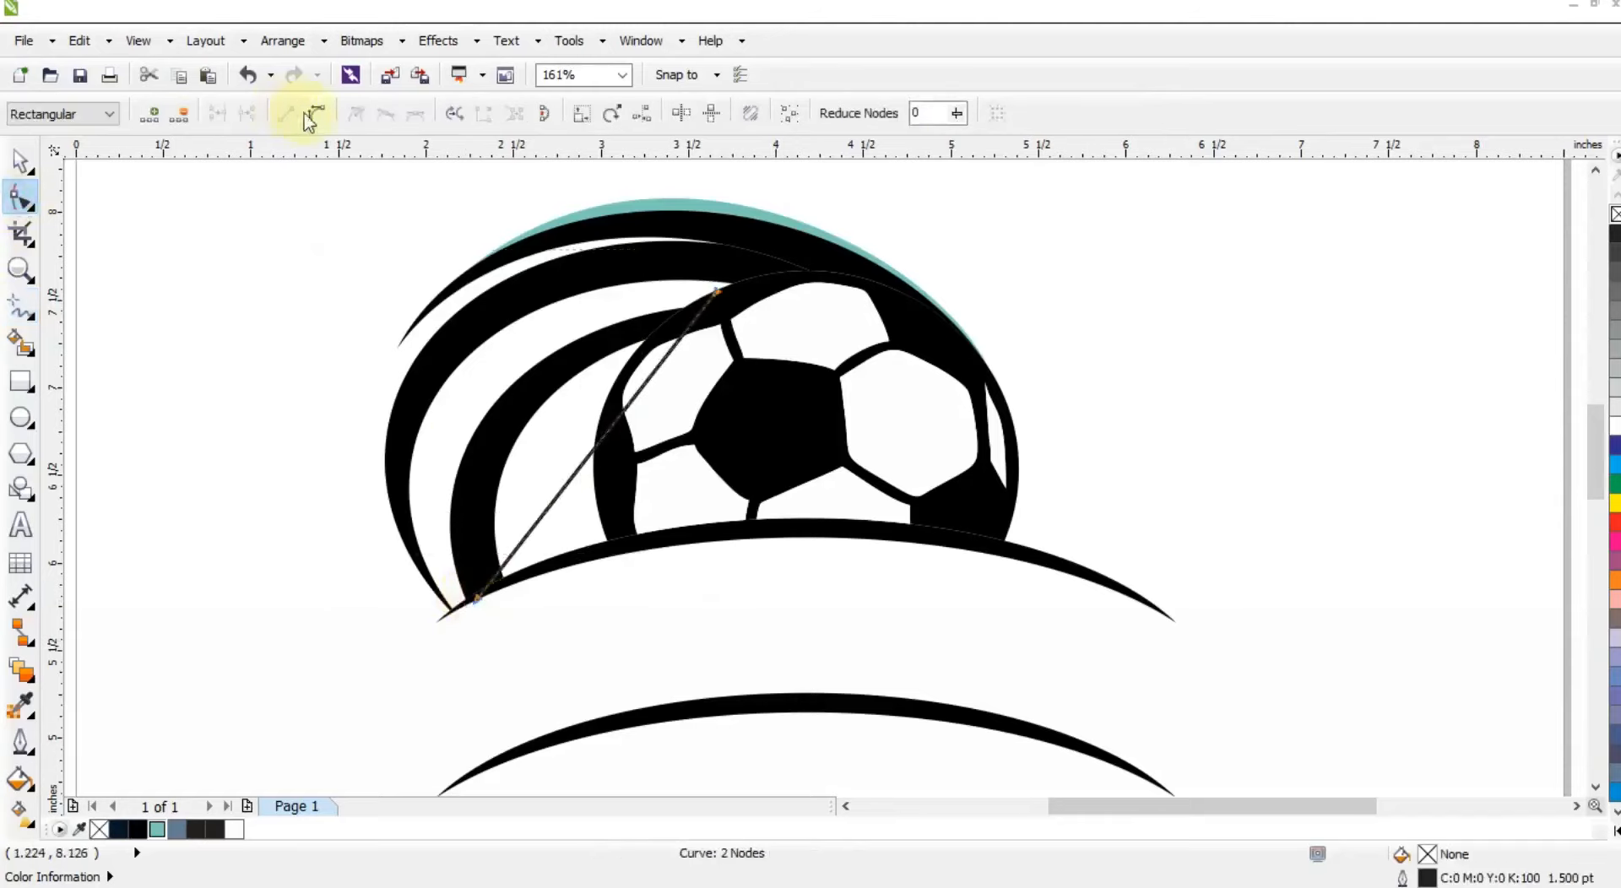
click(704, 306)
drag(635, 408, 372, 454)
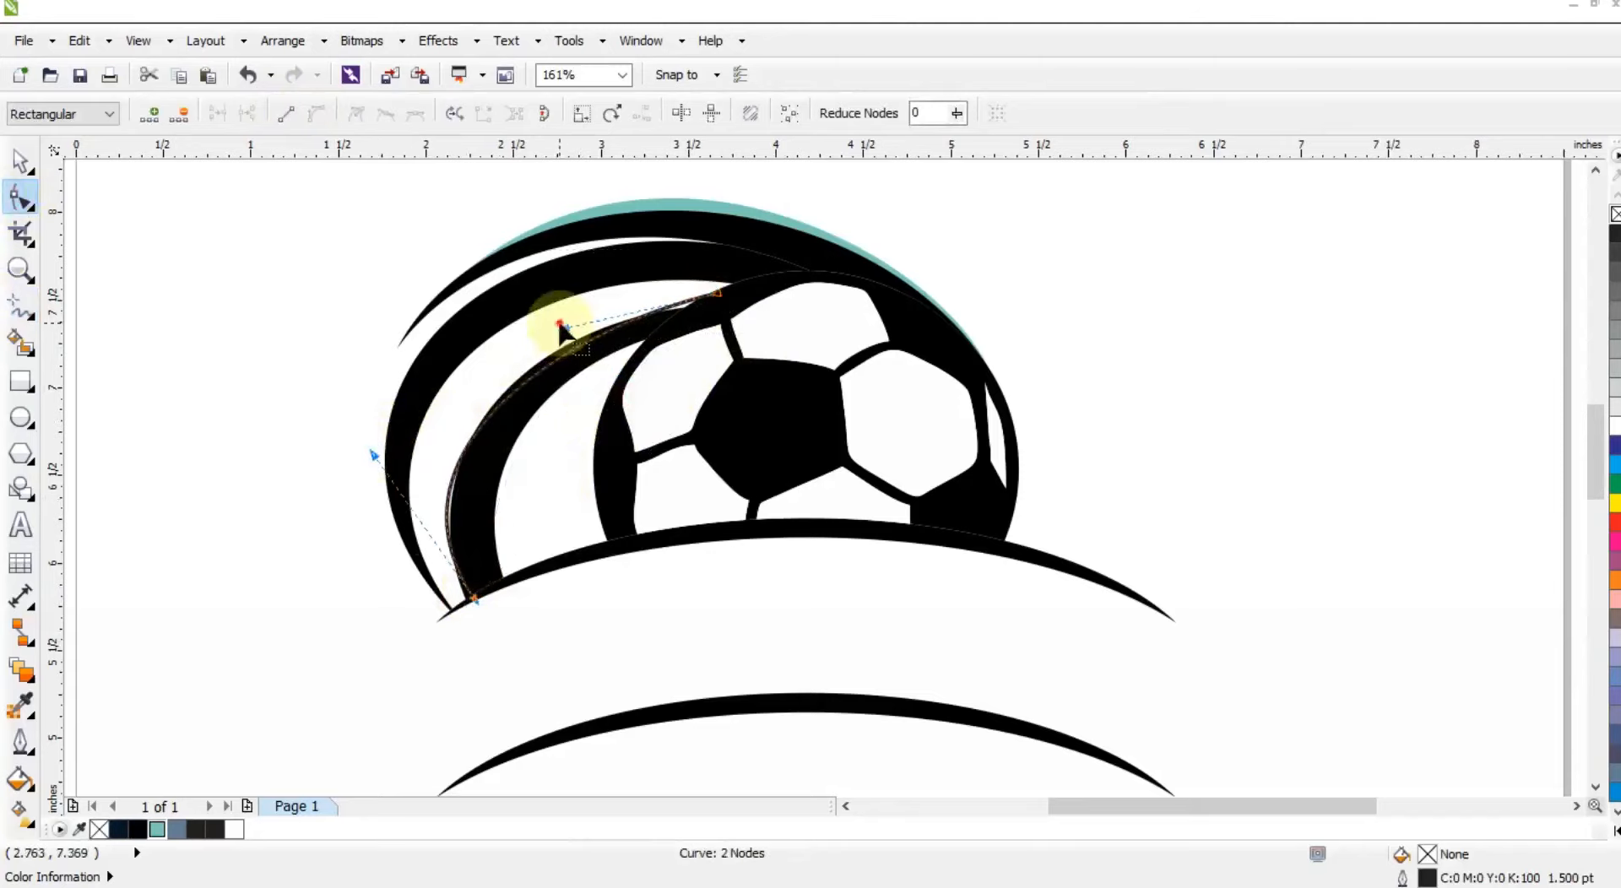
drag(560, 326, 539, 285)
- Smart Fill the gap between the new arc and the inner black band, and color it teal (R122 G198 B188)
click(21, 344)
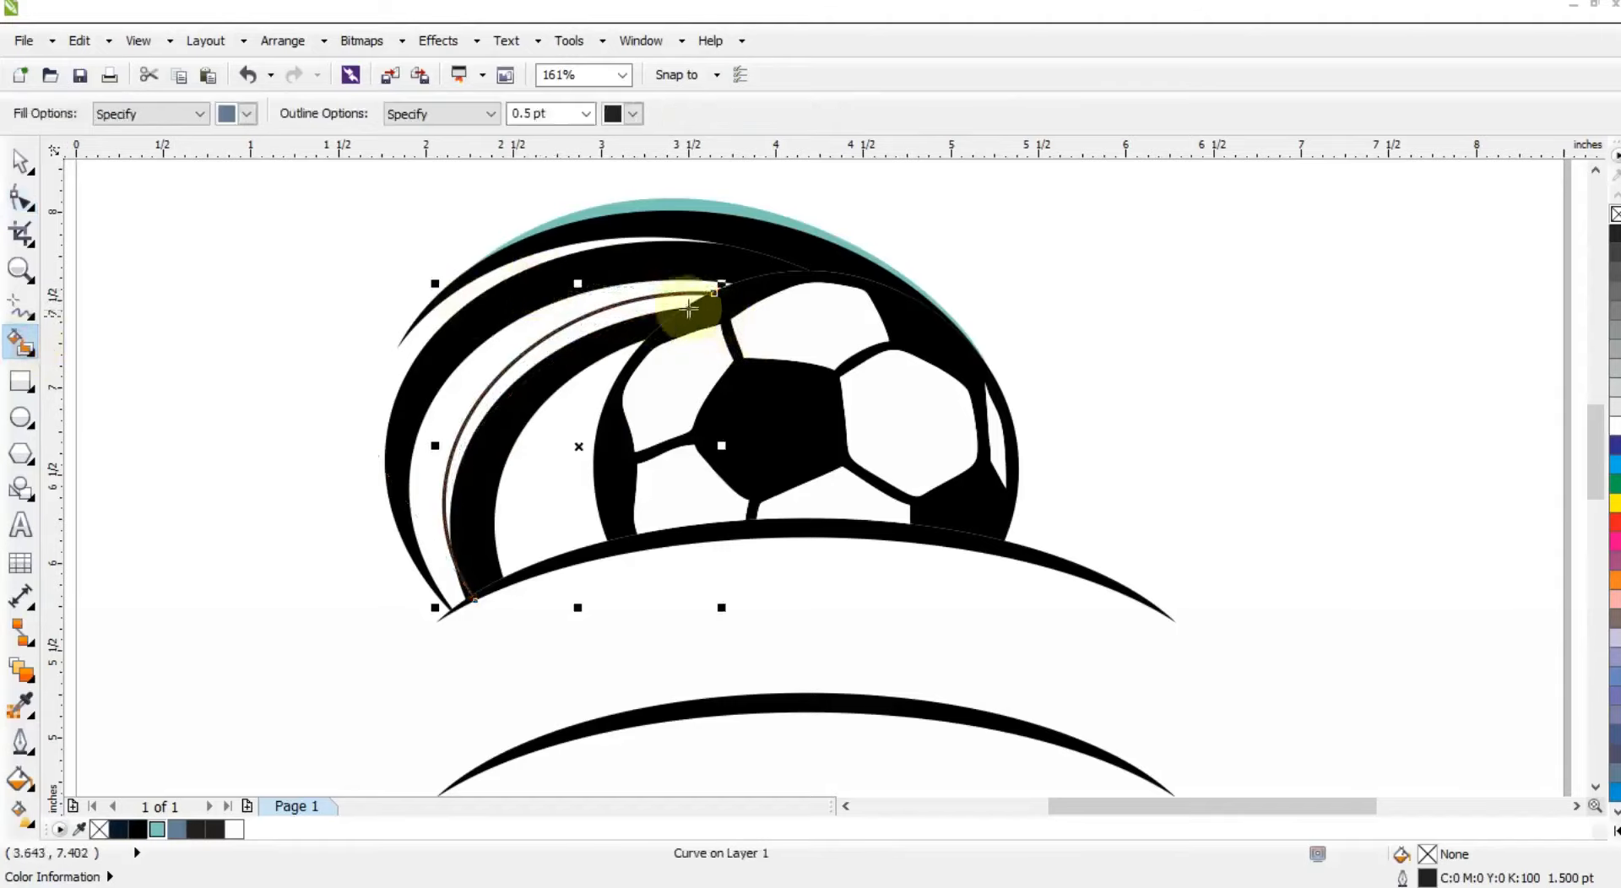
click(659, 306)
click(21, 166)
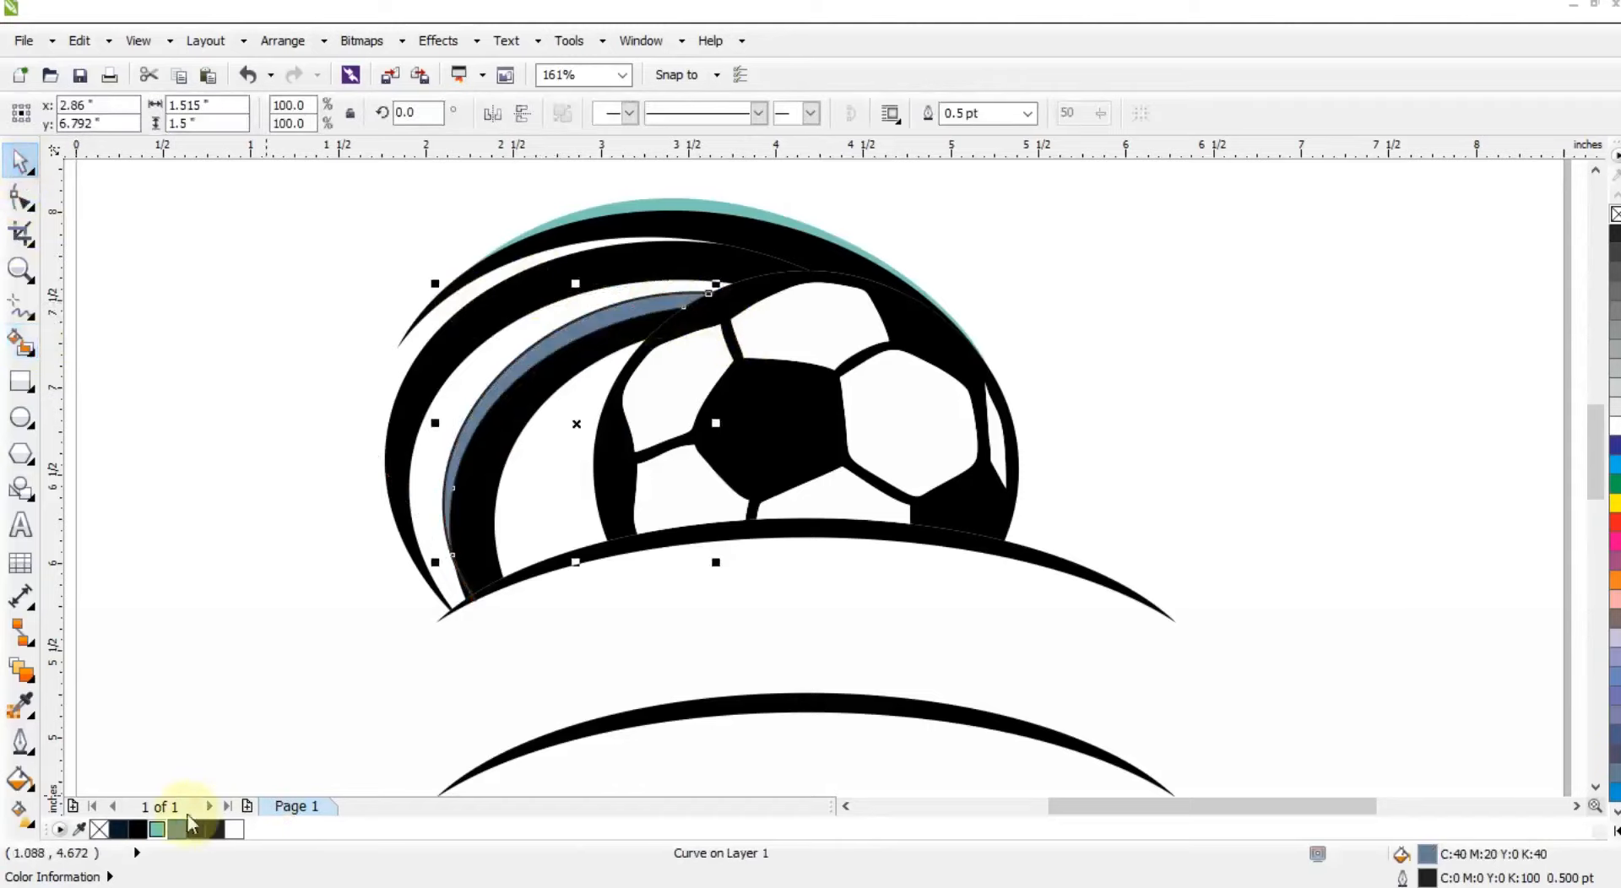
click(157, 831)
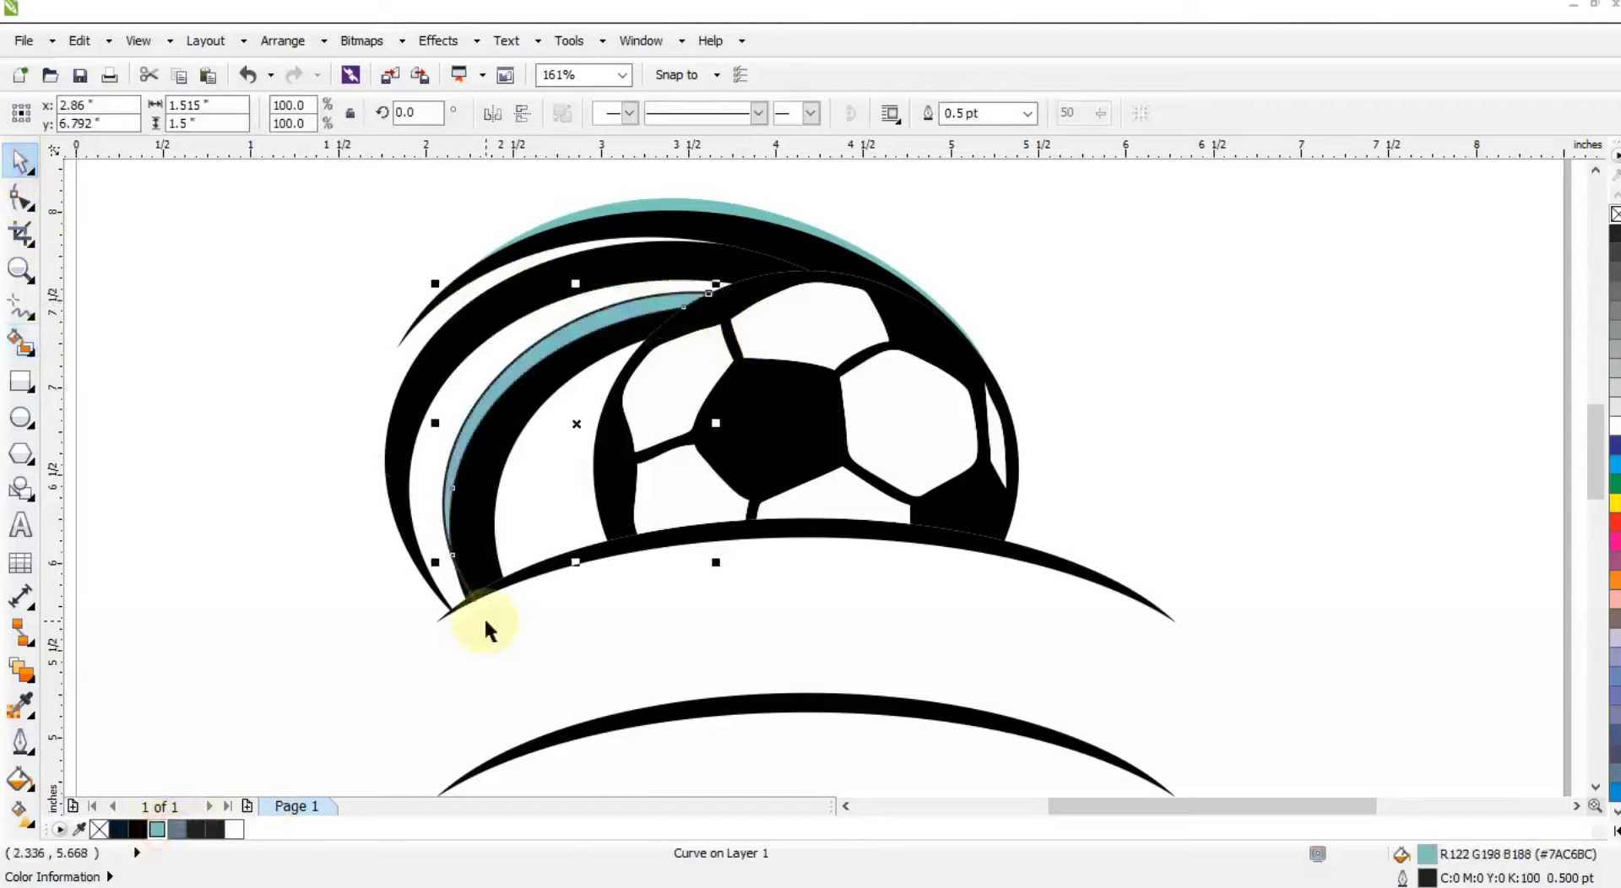
- Delete the guide arc above the inner band and remove the outline from the new teal sliver
click(703, 293)
key(Delete)
click(686, 297)
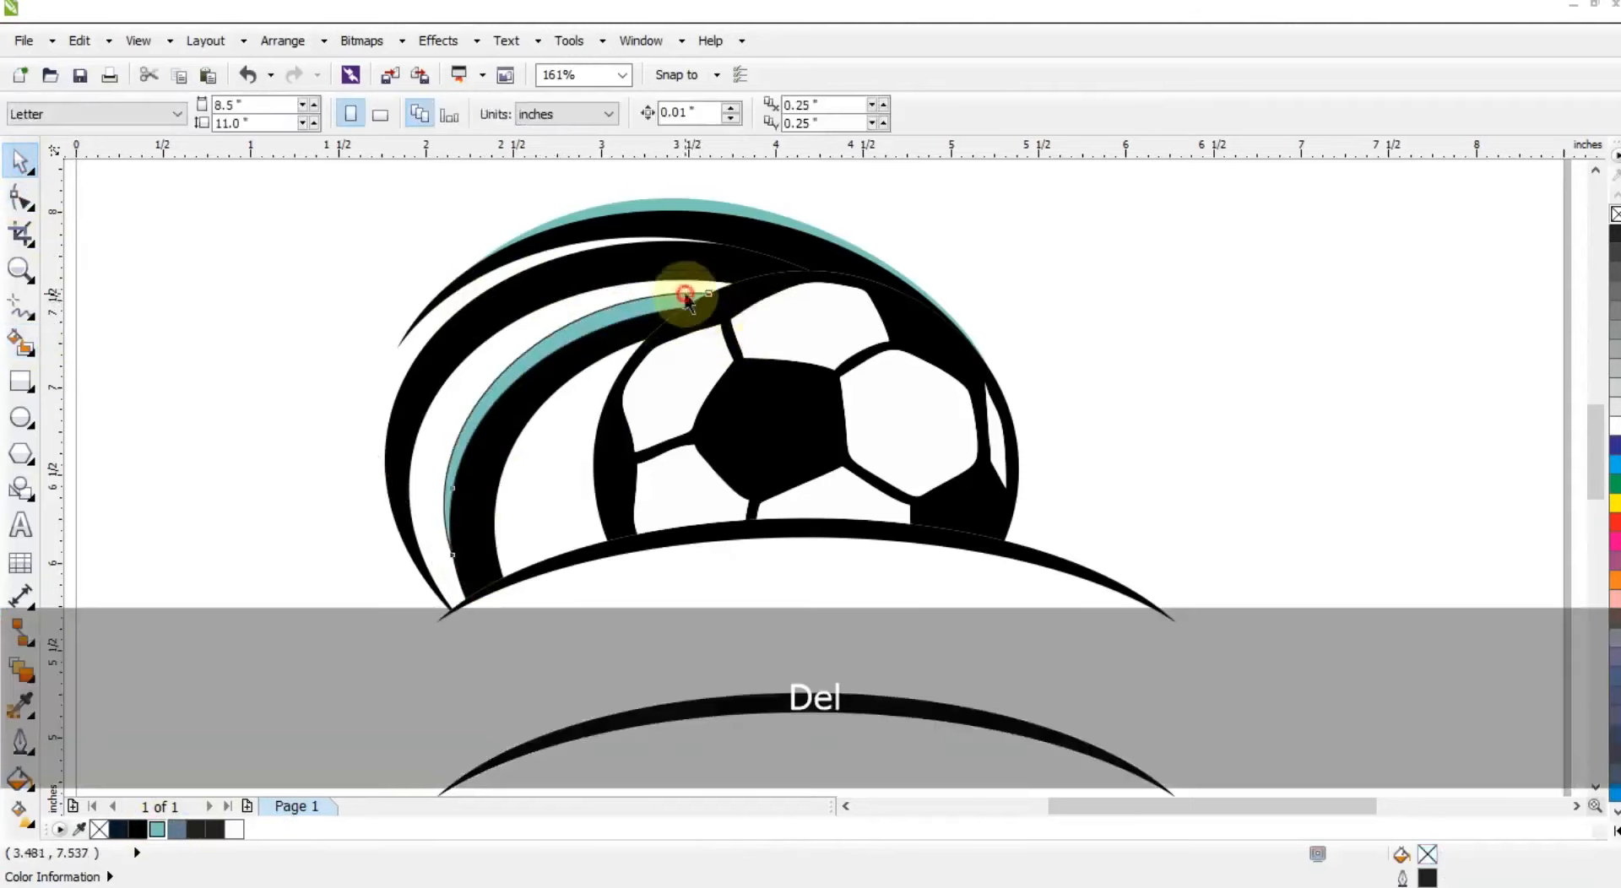
right_click(1614, 214)
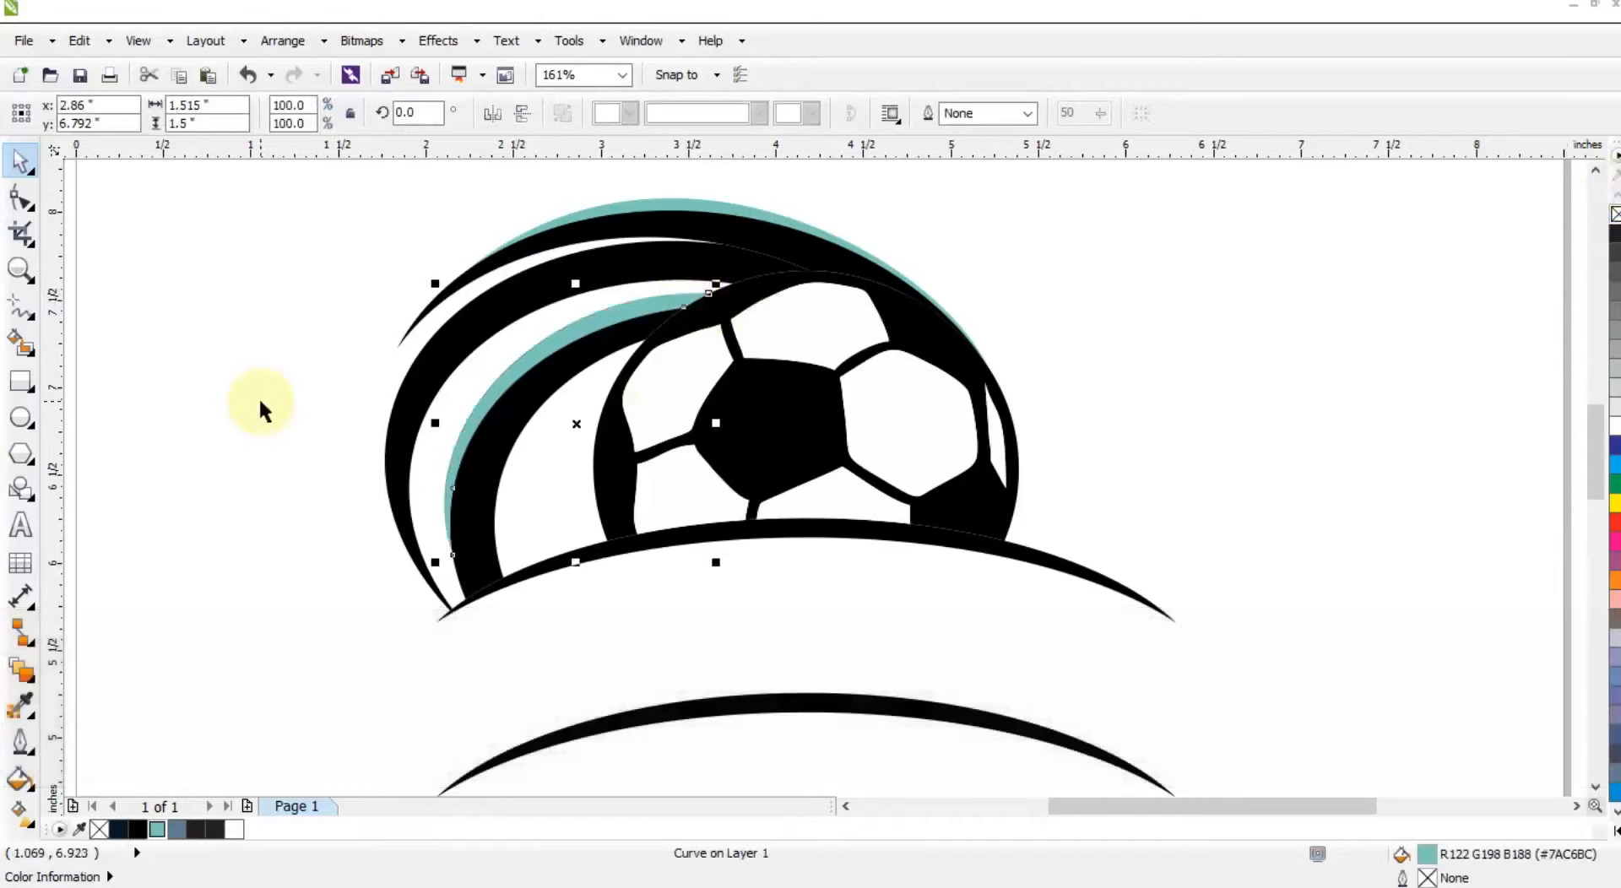
click(259, 397)
- Draw a closed three-node shape from the ball's upper seam to two points on the upper base arc, below the ball and inner band
click(21, 306)
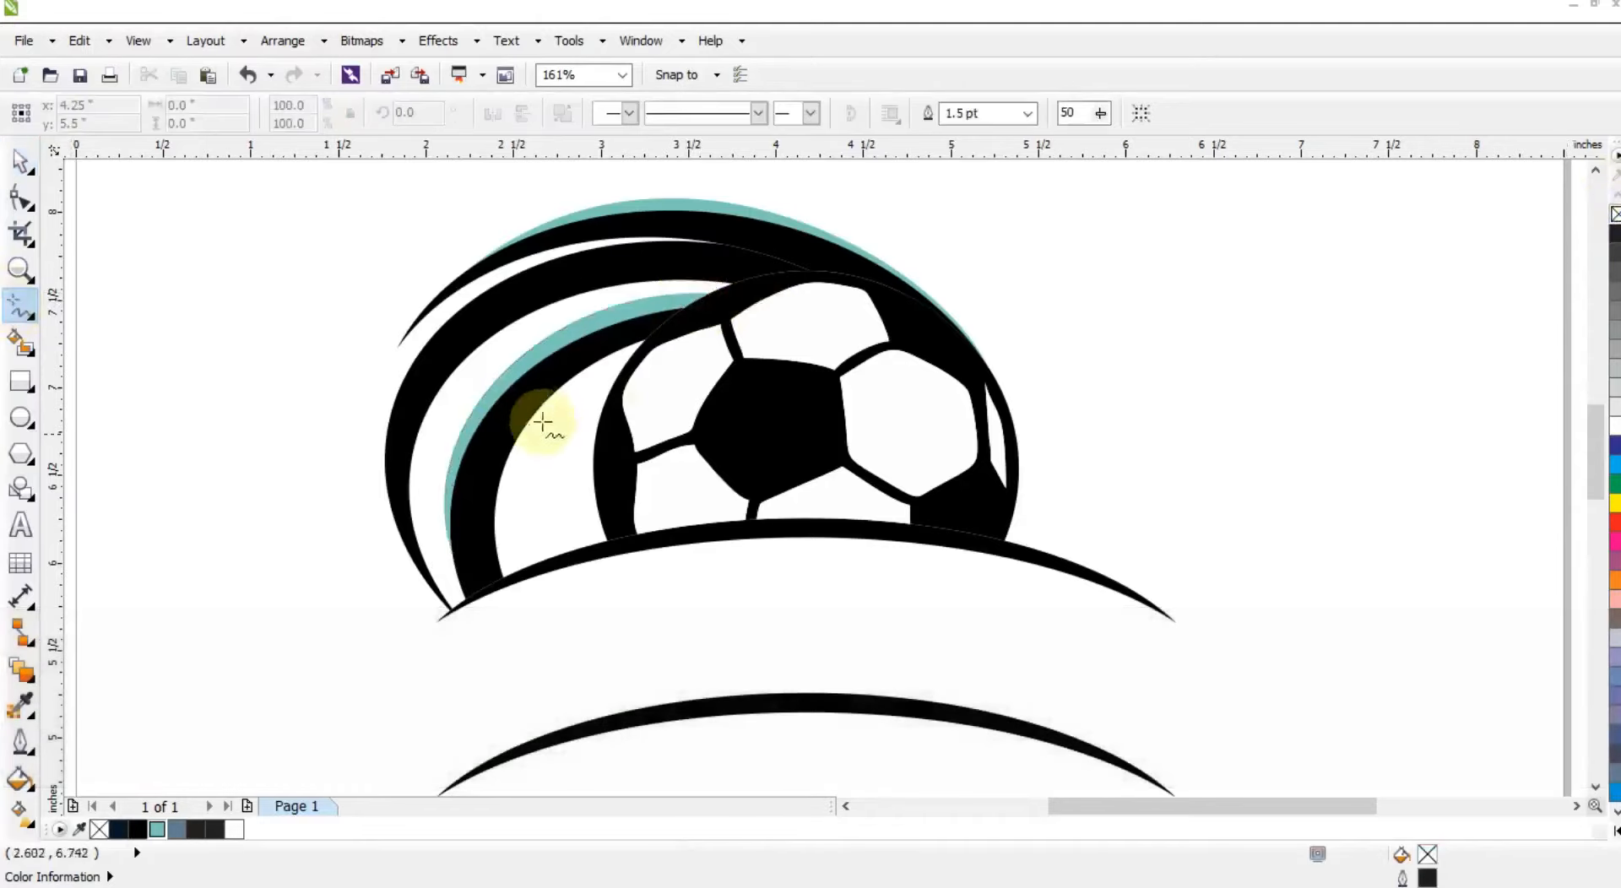
click(724, 319)
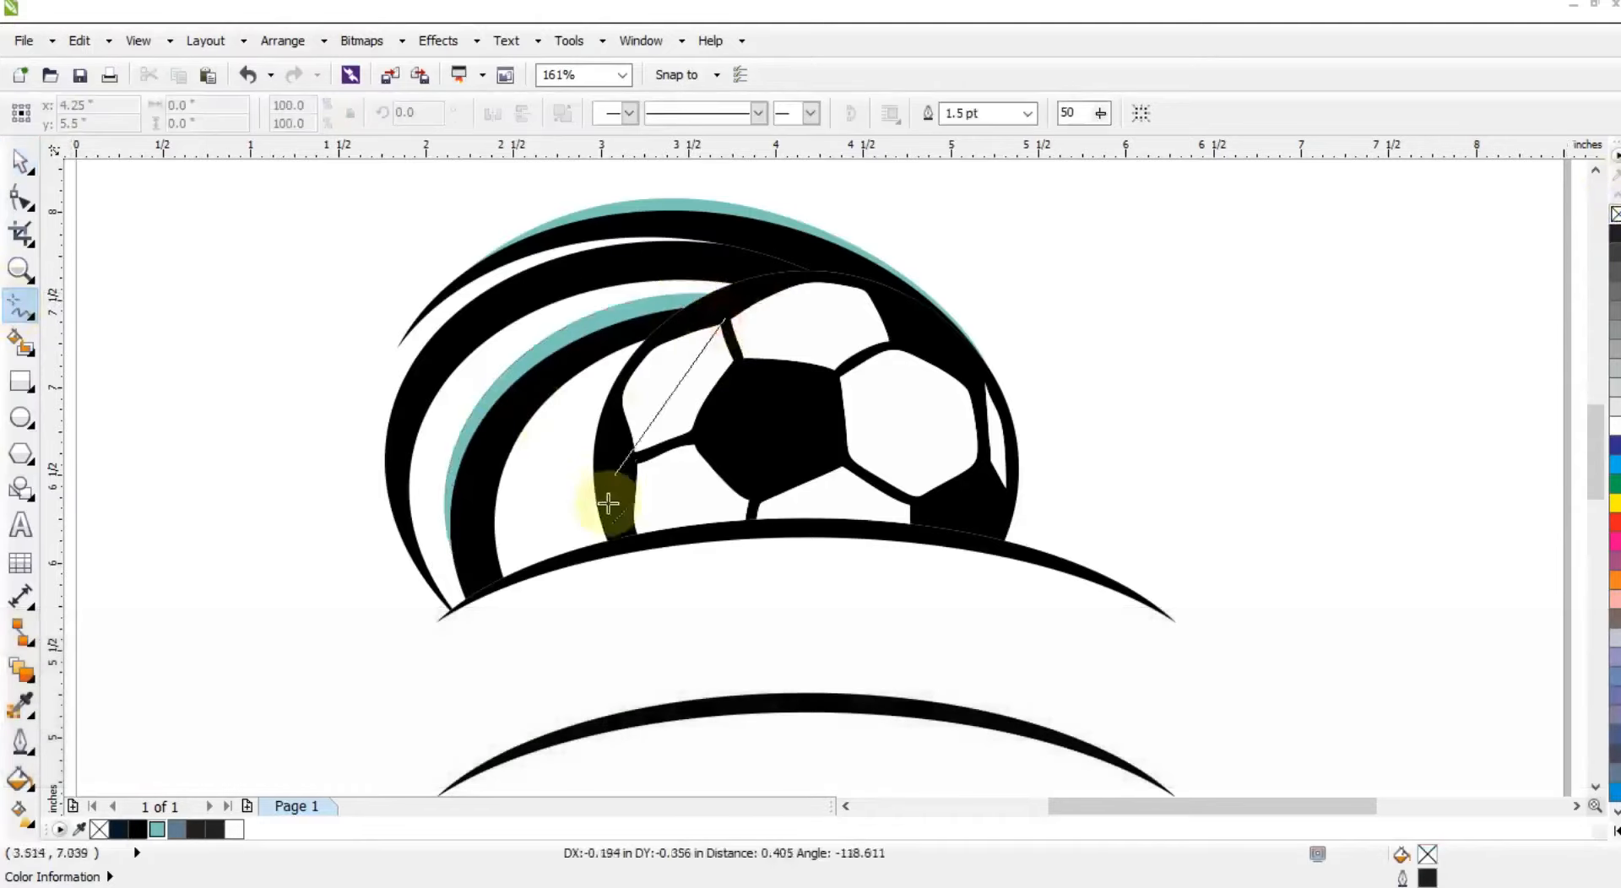
click(610, 548)
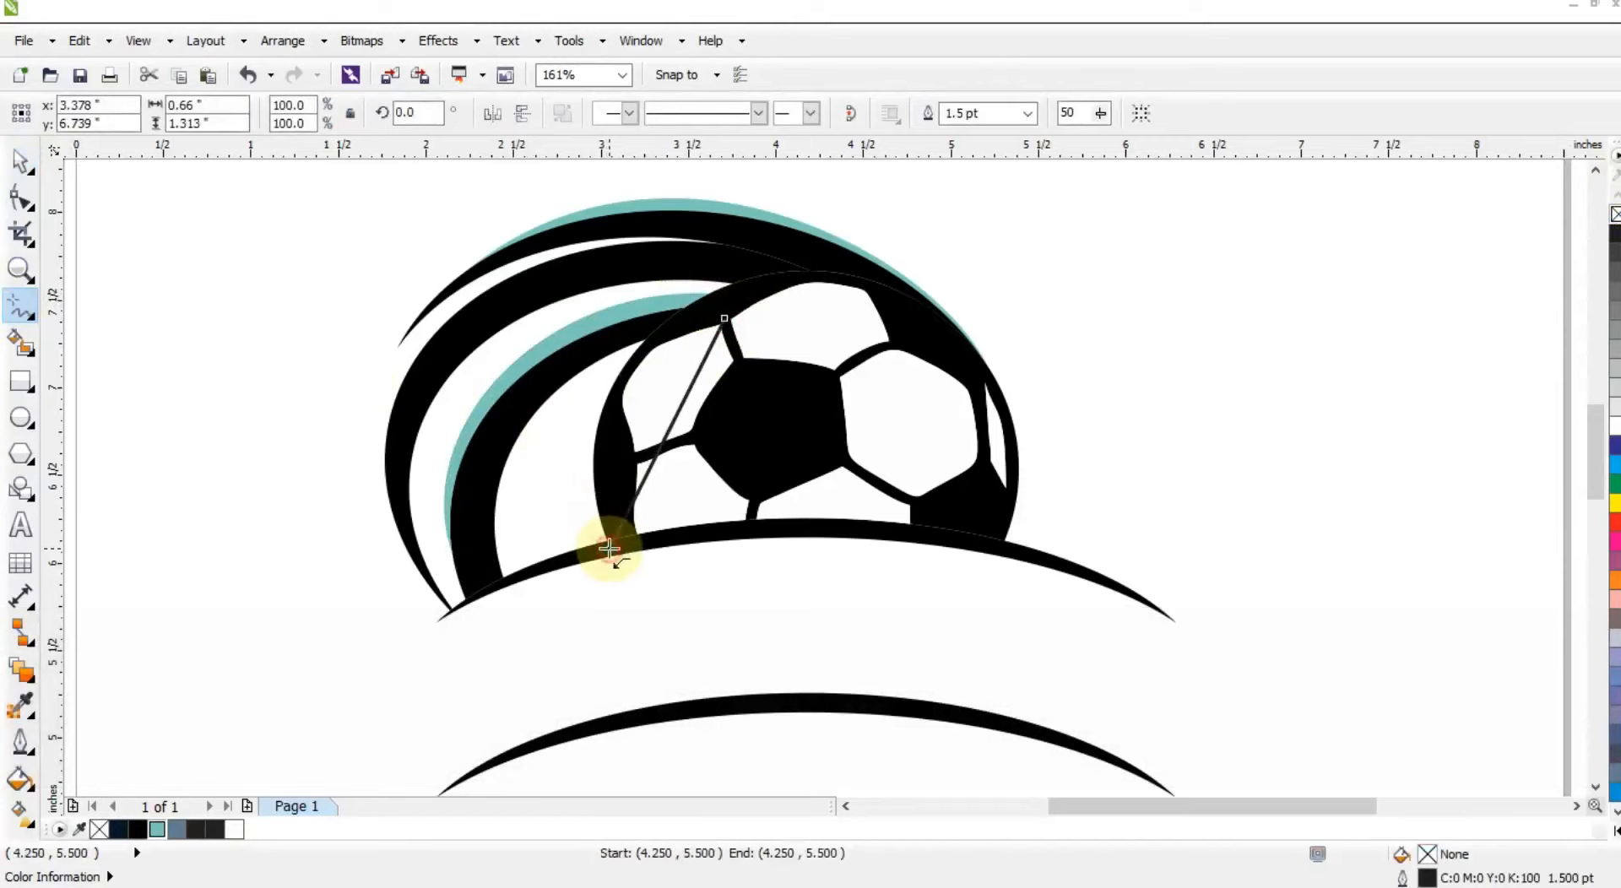
click(492, 583)
click(488, 582)
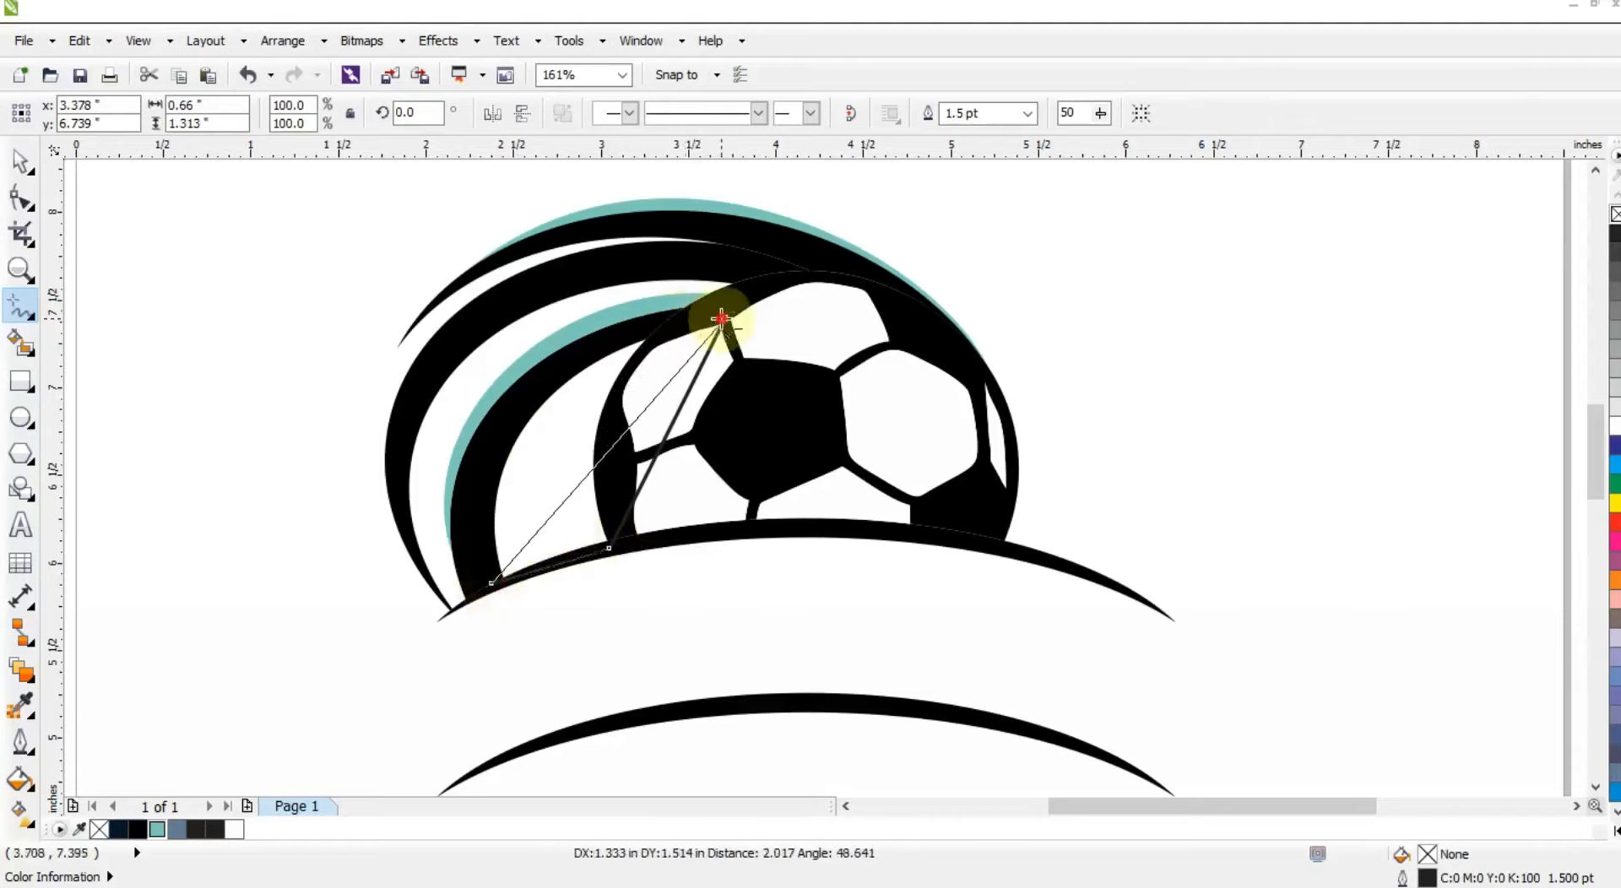
click(722, 318)
- Convert the three-node shape to curves, bend its outer side along the inner band, and move its lower outer node inward to leave a strip
click(21, 198)
drag(282, 239, 898, 586)
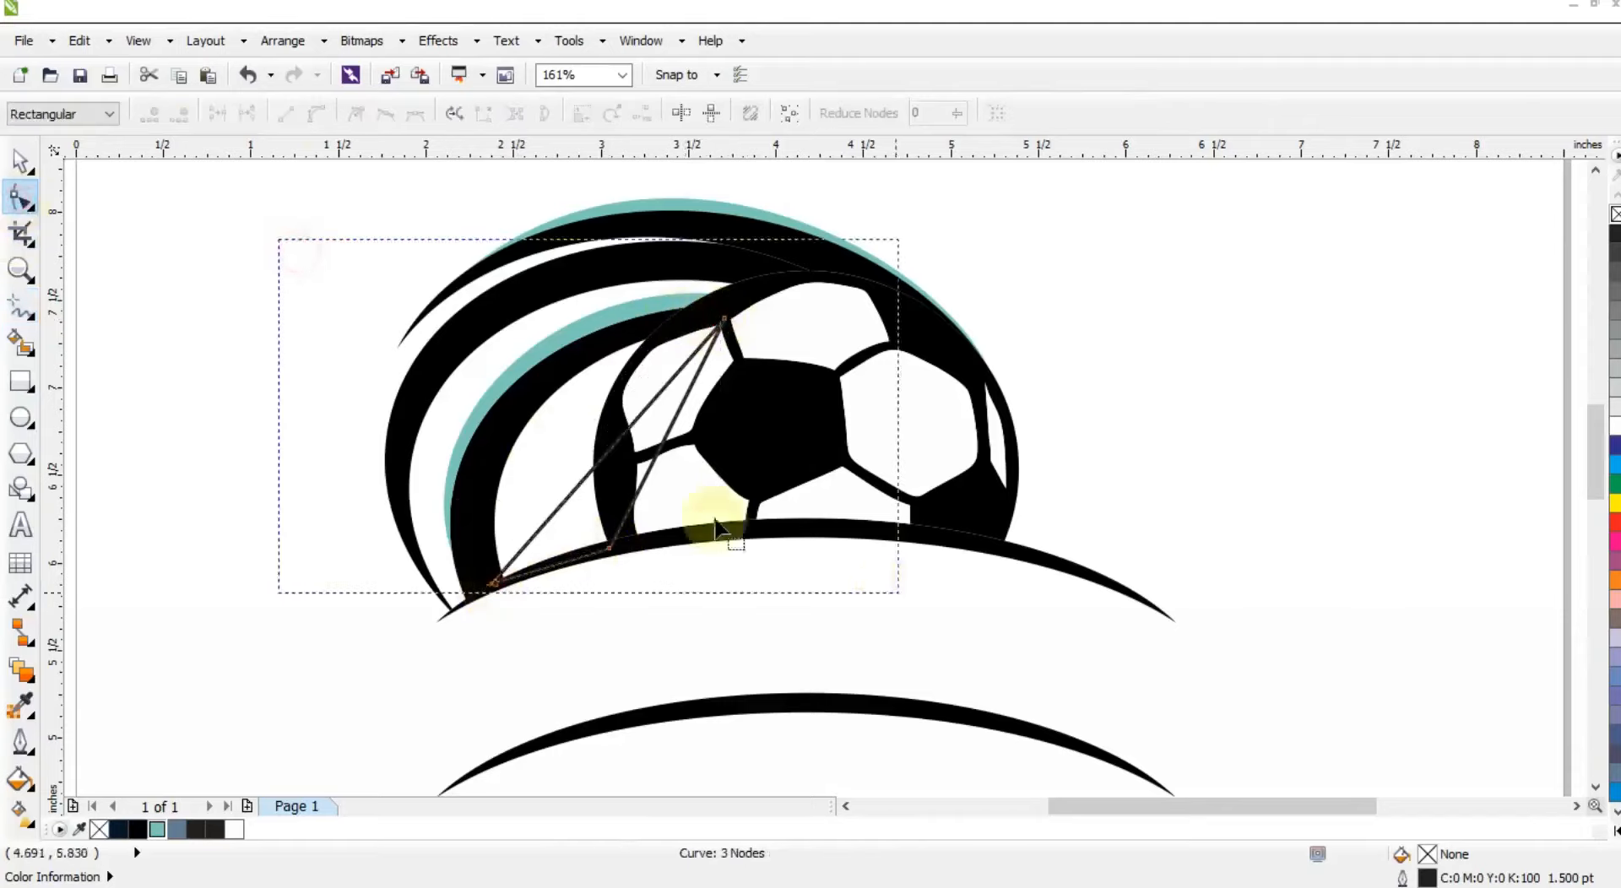
click(313, 117)
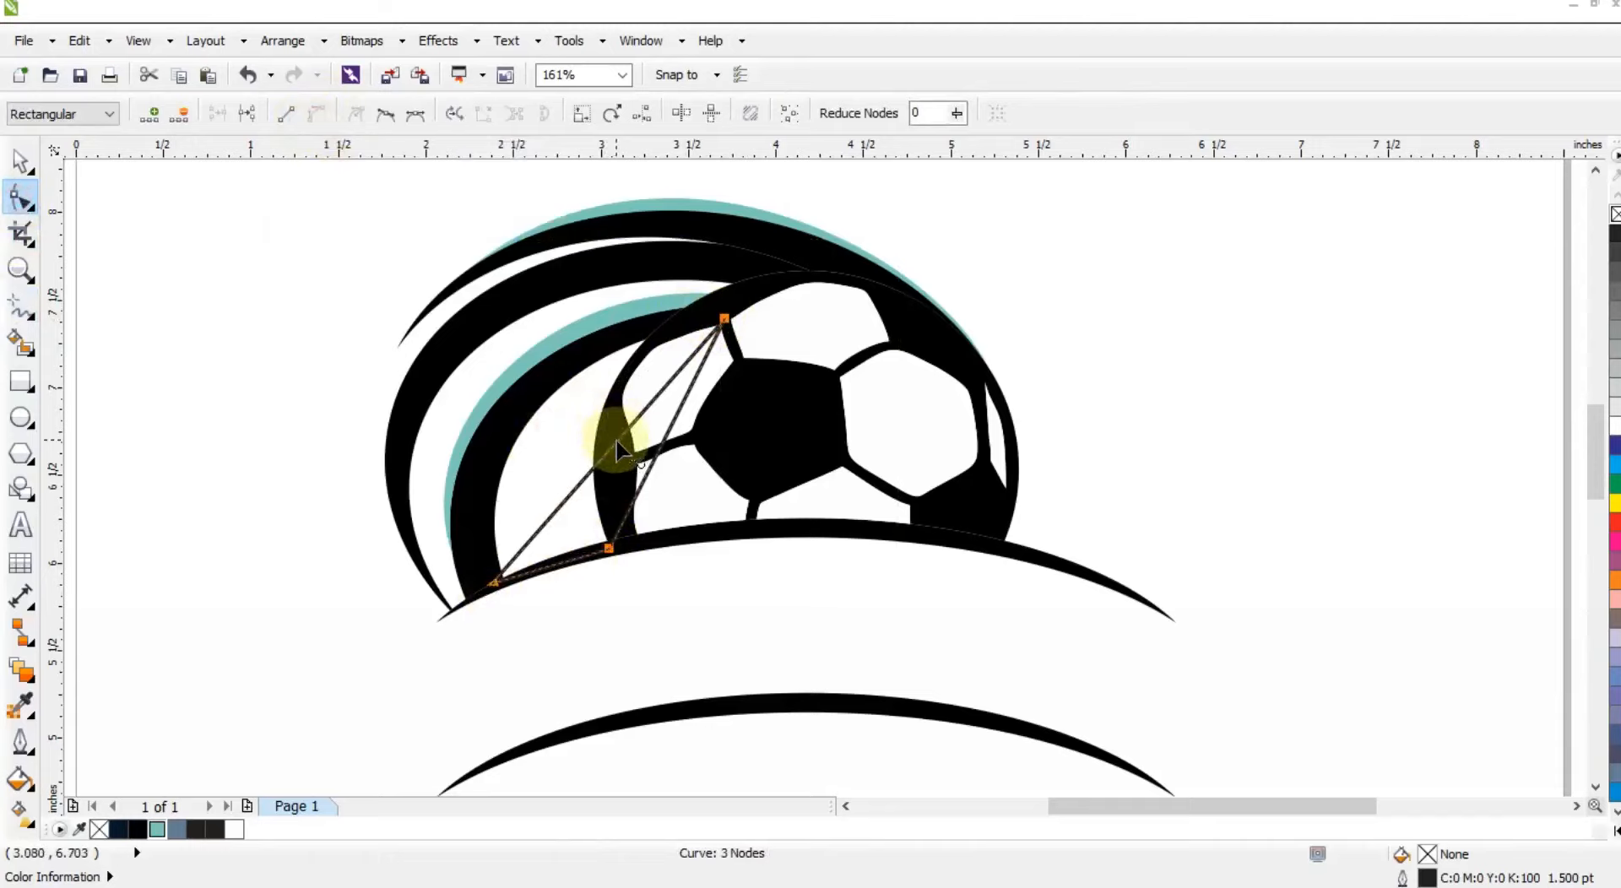
drag(615, 454, 567, 400)
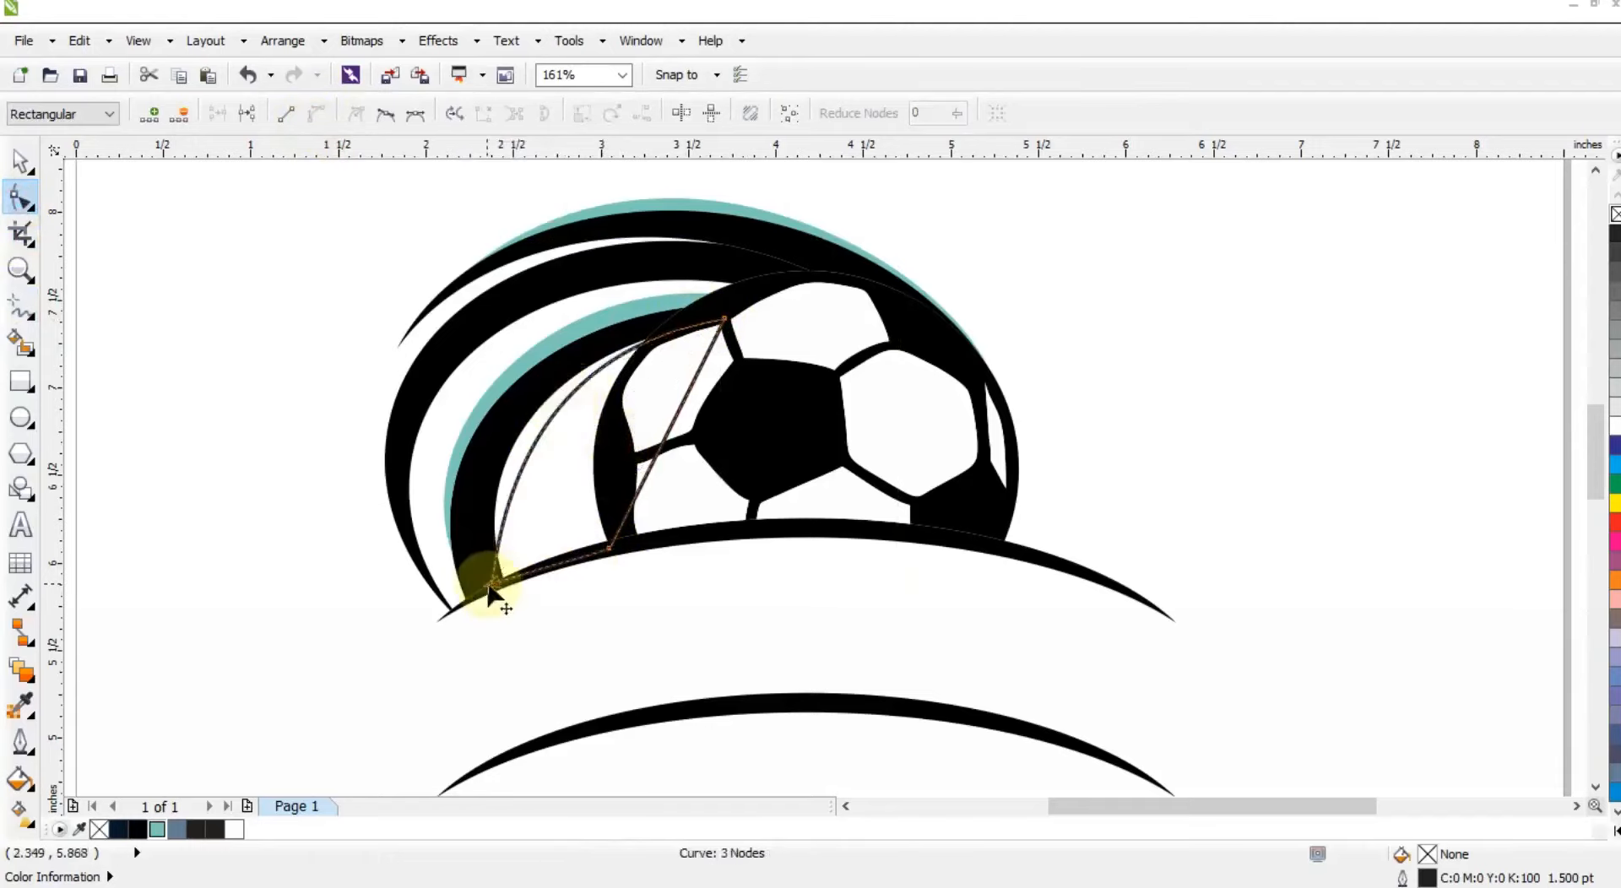
drag(487, 577, 524, 566)
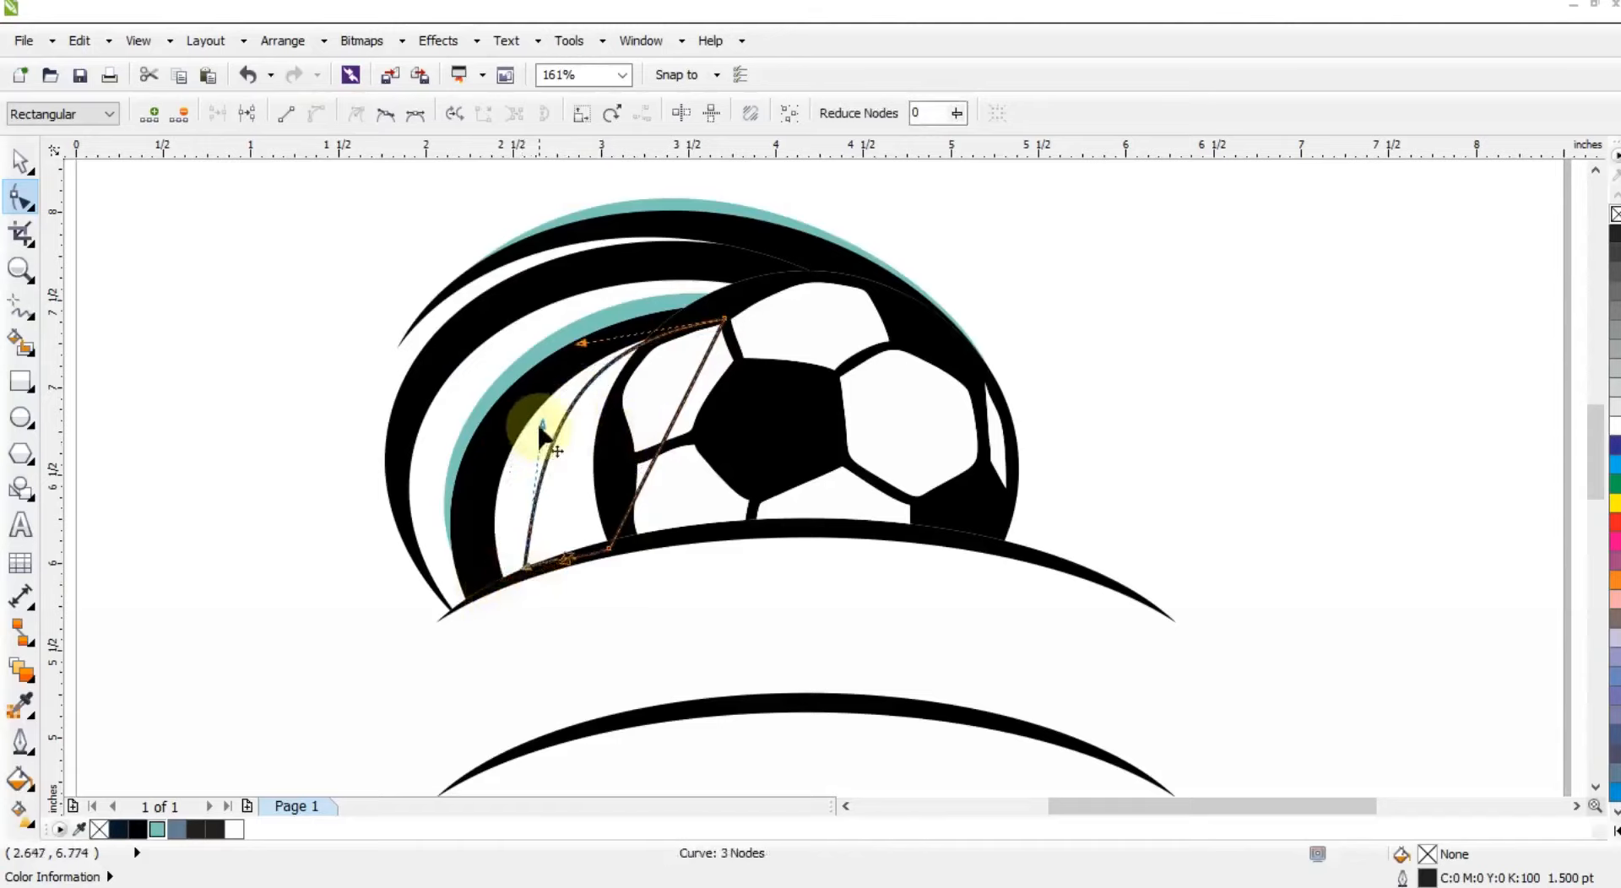
drag(542, 427, 520, 425)
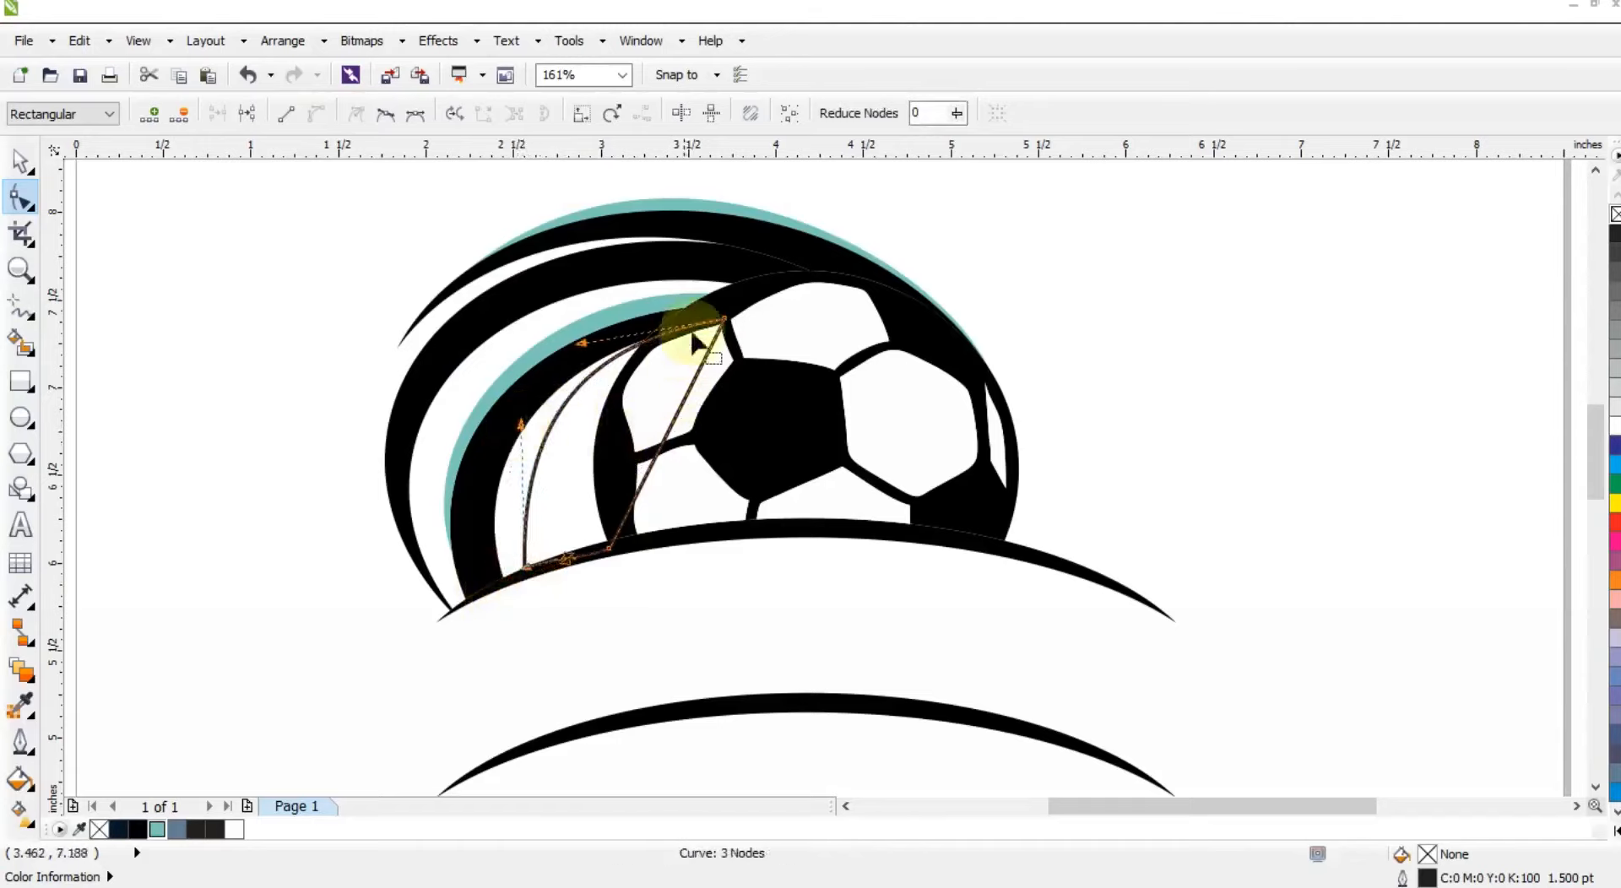
- Curve the shape's other side across the ball's outer panels and shift its lower node farther under the ball
drag(690, 292, 776, 375)
drag(685, 397, 627, 462)
click(610, 549)
drag(610, 549, 640, 546)
drag(651, 464, 649, 464)
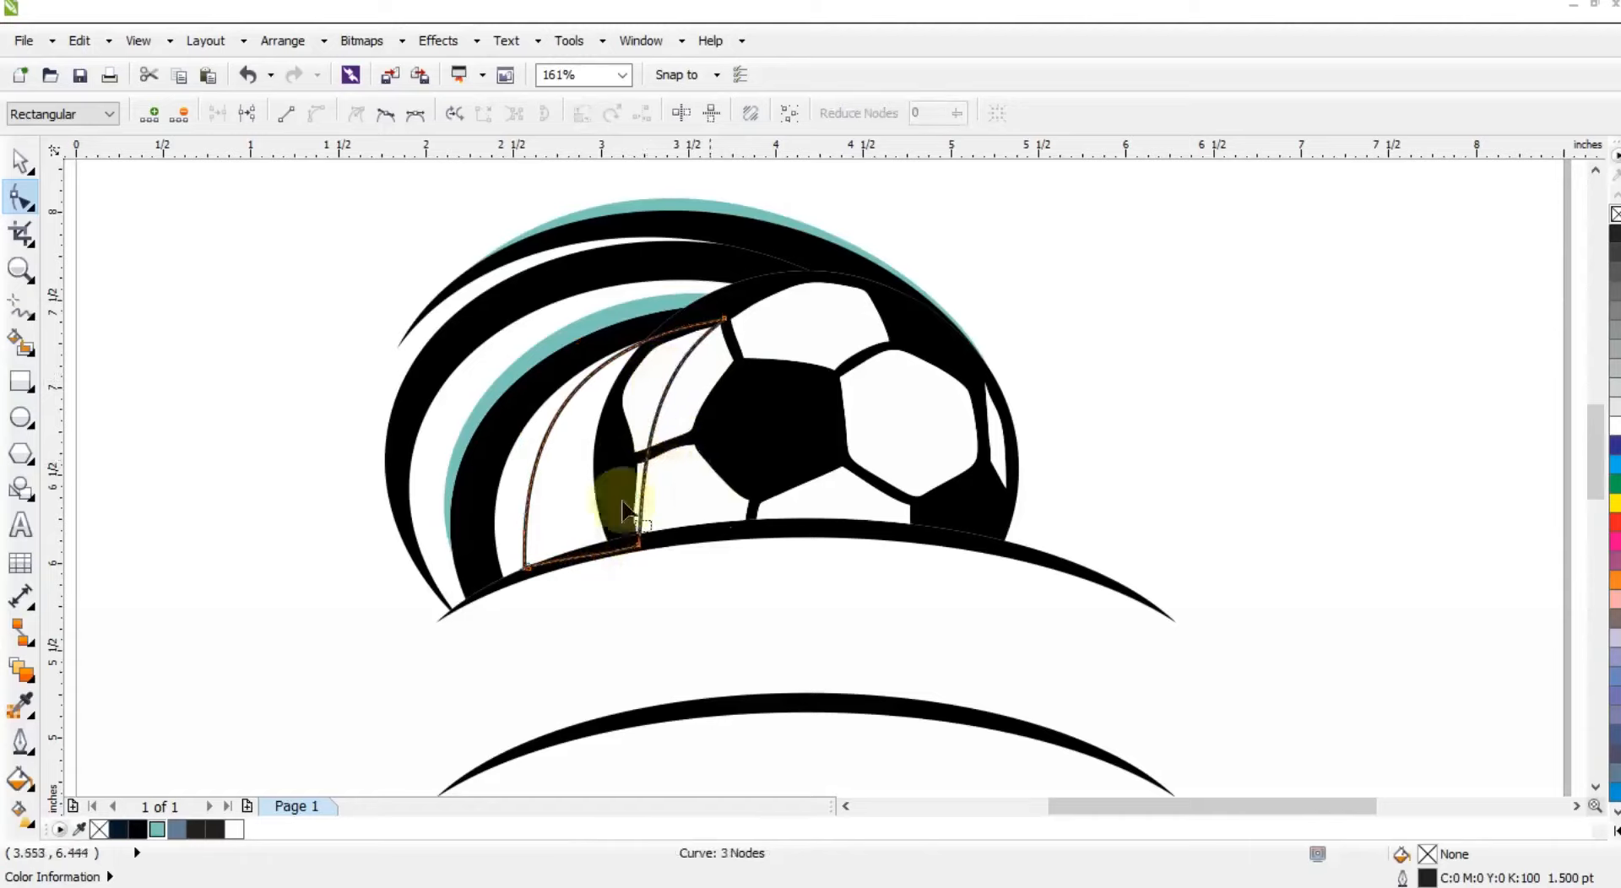
- Smart Fill the strip beside the inner band and the two slices of the ball's white panels bounded by the guide shape
click(20, 342)
click(532, 435)
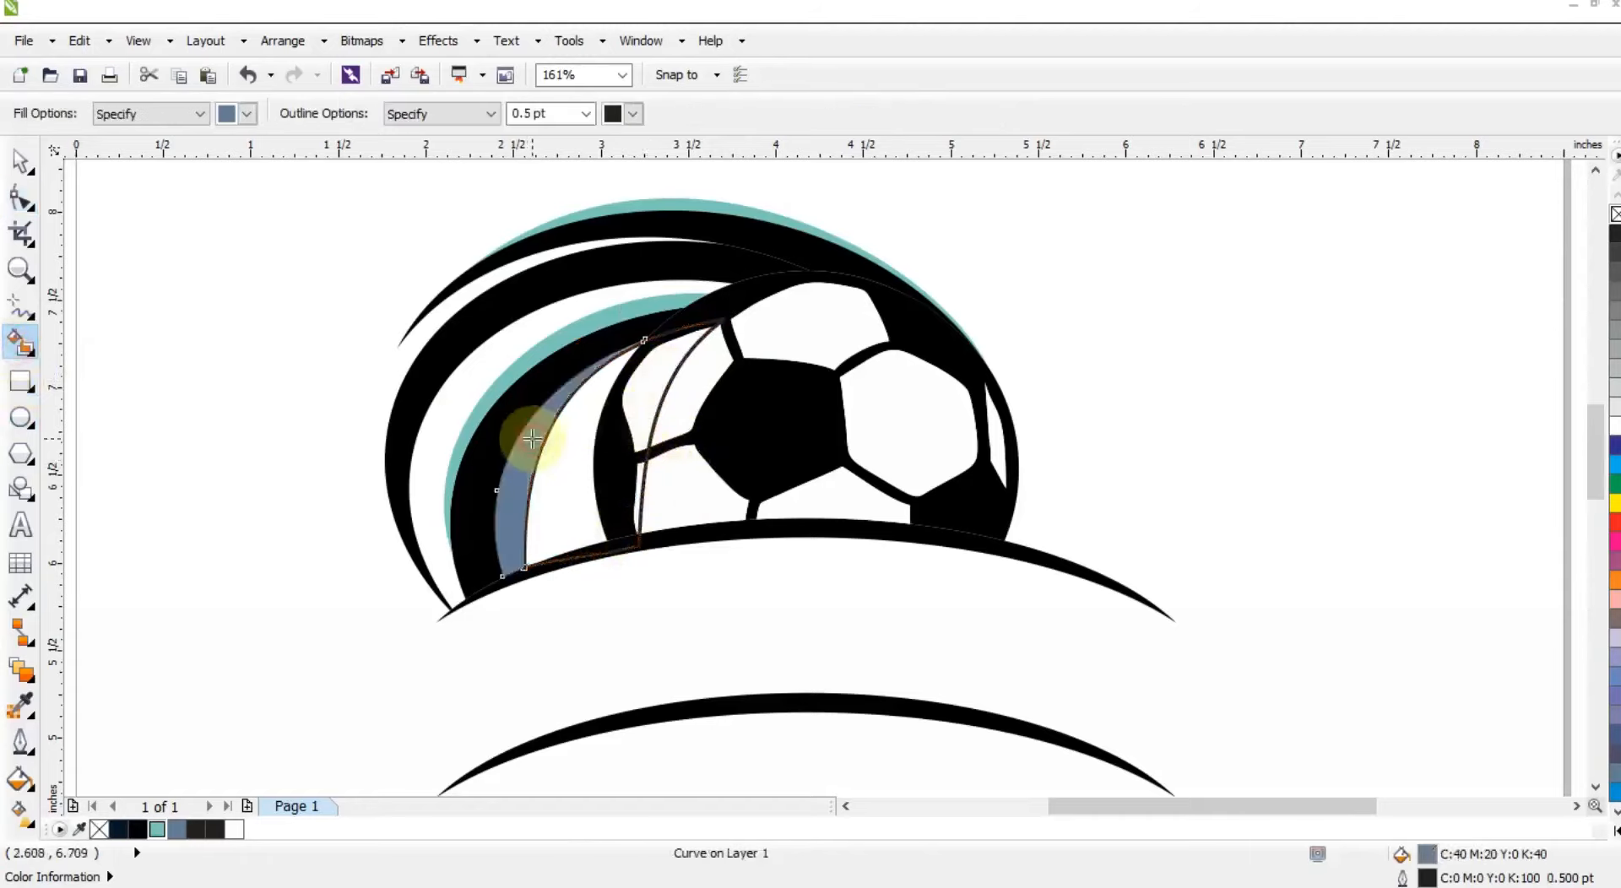
click(649, 376)
click(638, 482)
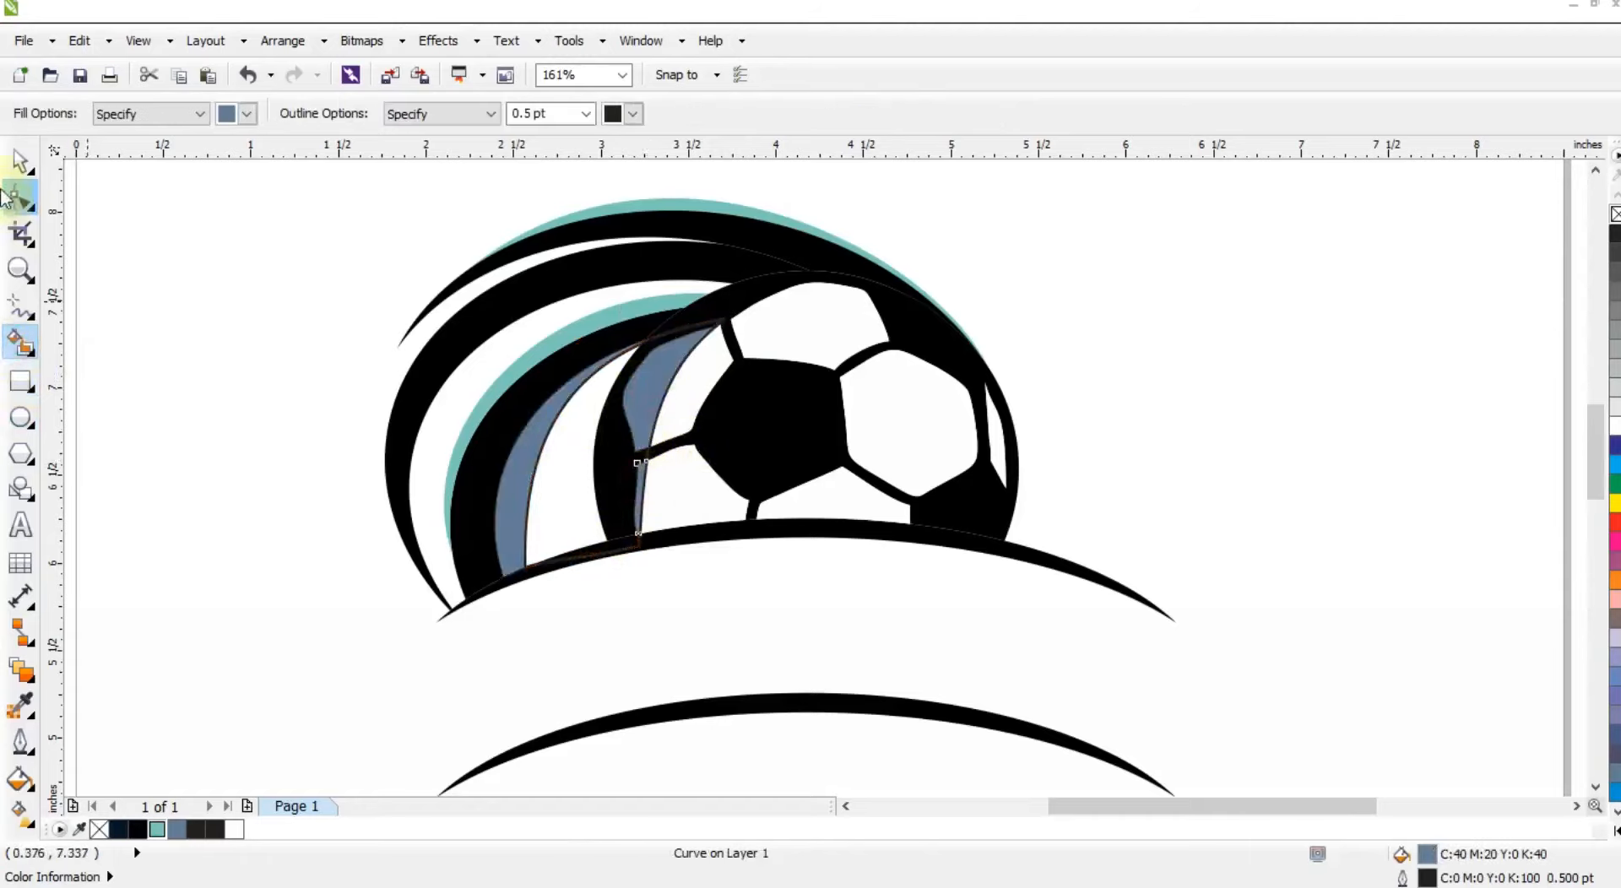
- Select the three newly filled pieces and color them teal (R122 G198 B188)
click(644, 387)
shift+click(517, 464)
shift+click(517, 568)
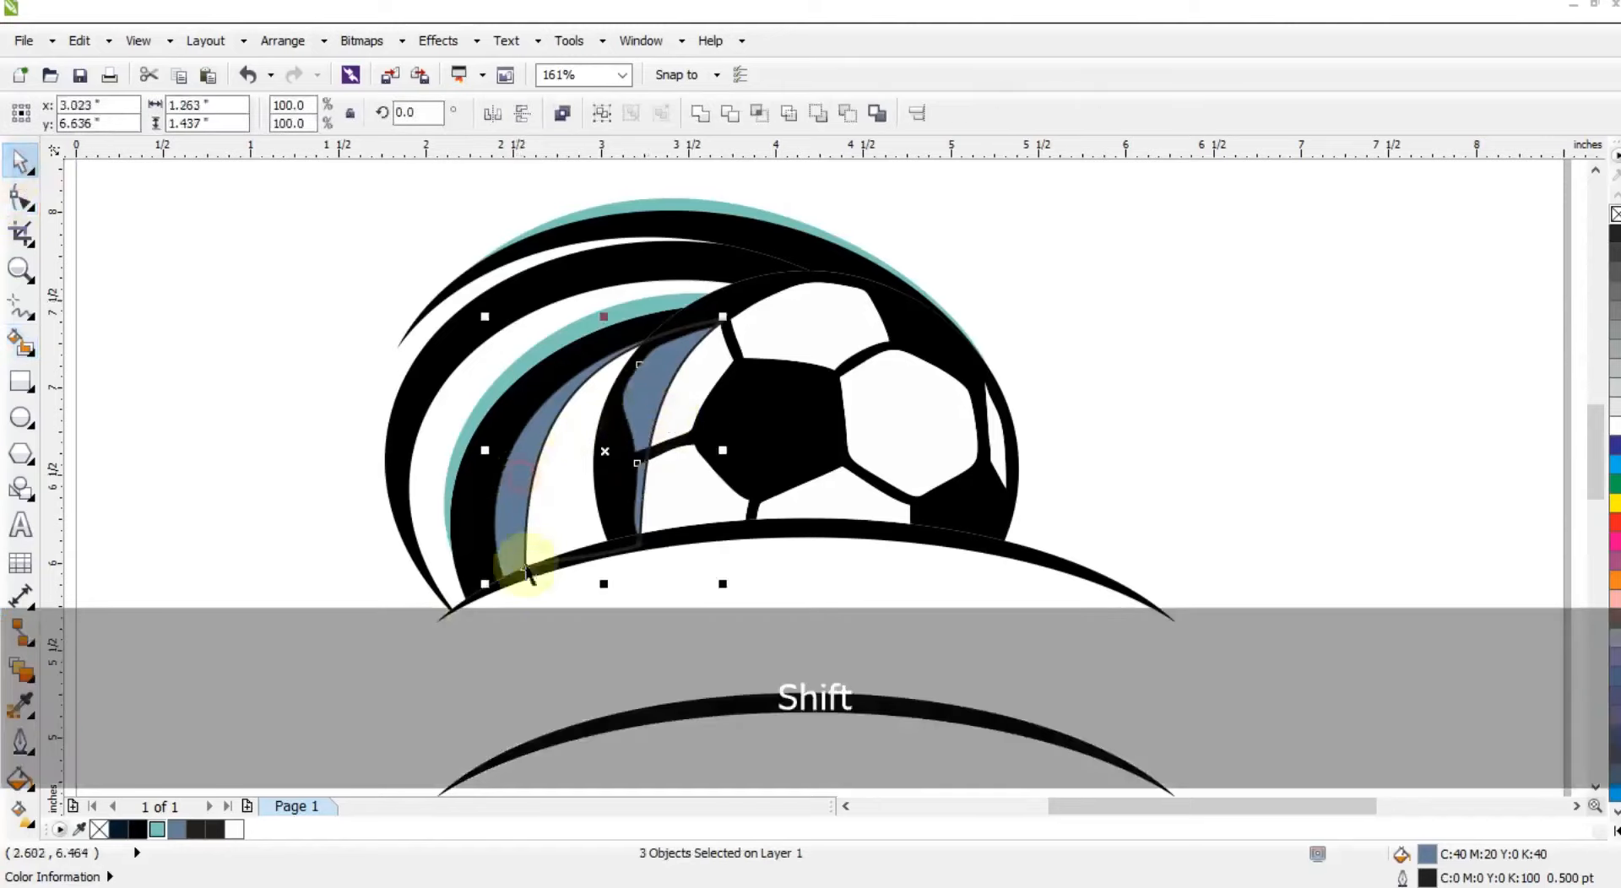
click(160, 829)
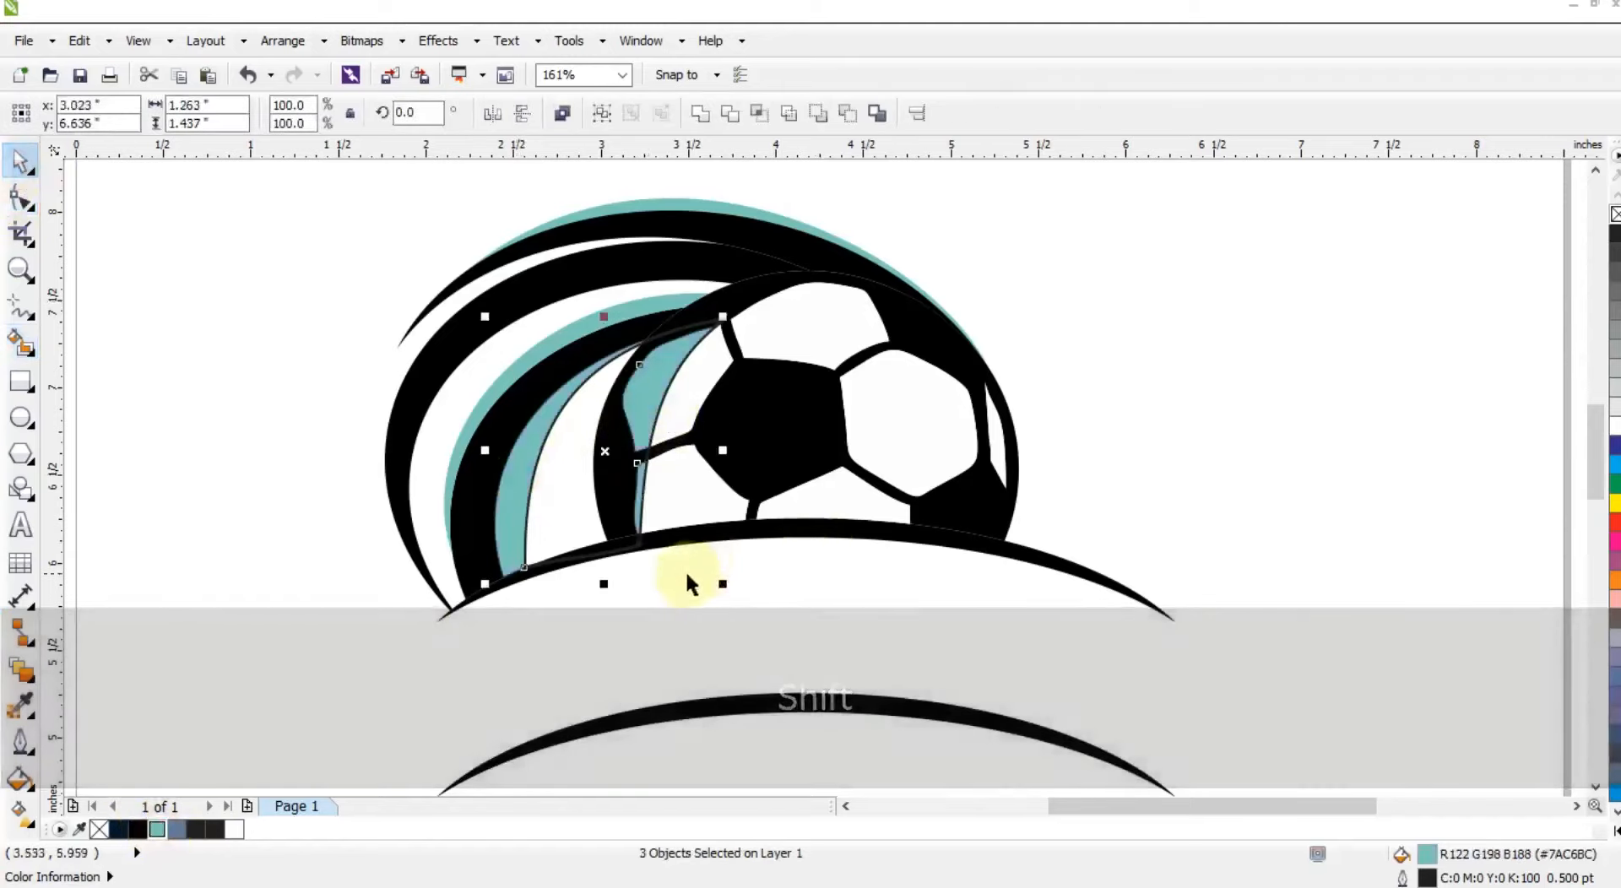
- Delete the three-node guide shape and remove the outlines from all the logo objects
click(686, 571)
click(619, 369)
key(Delete)
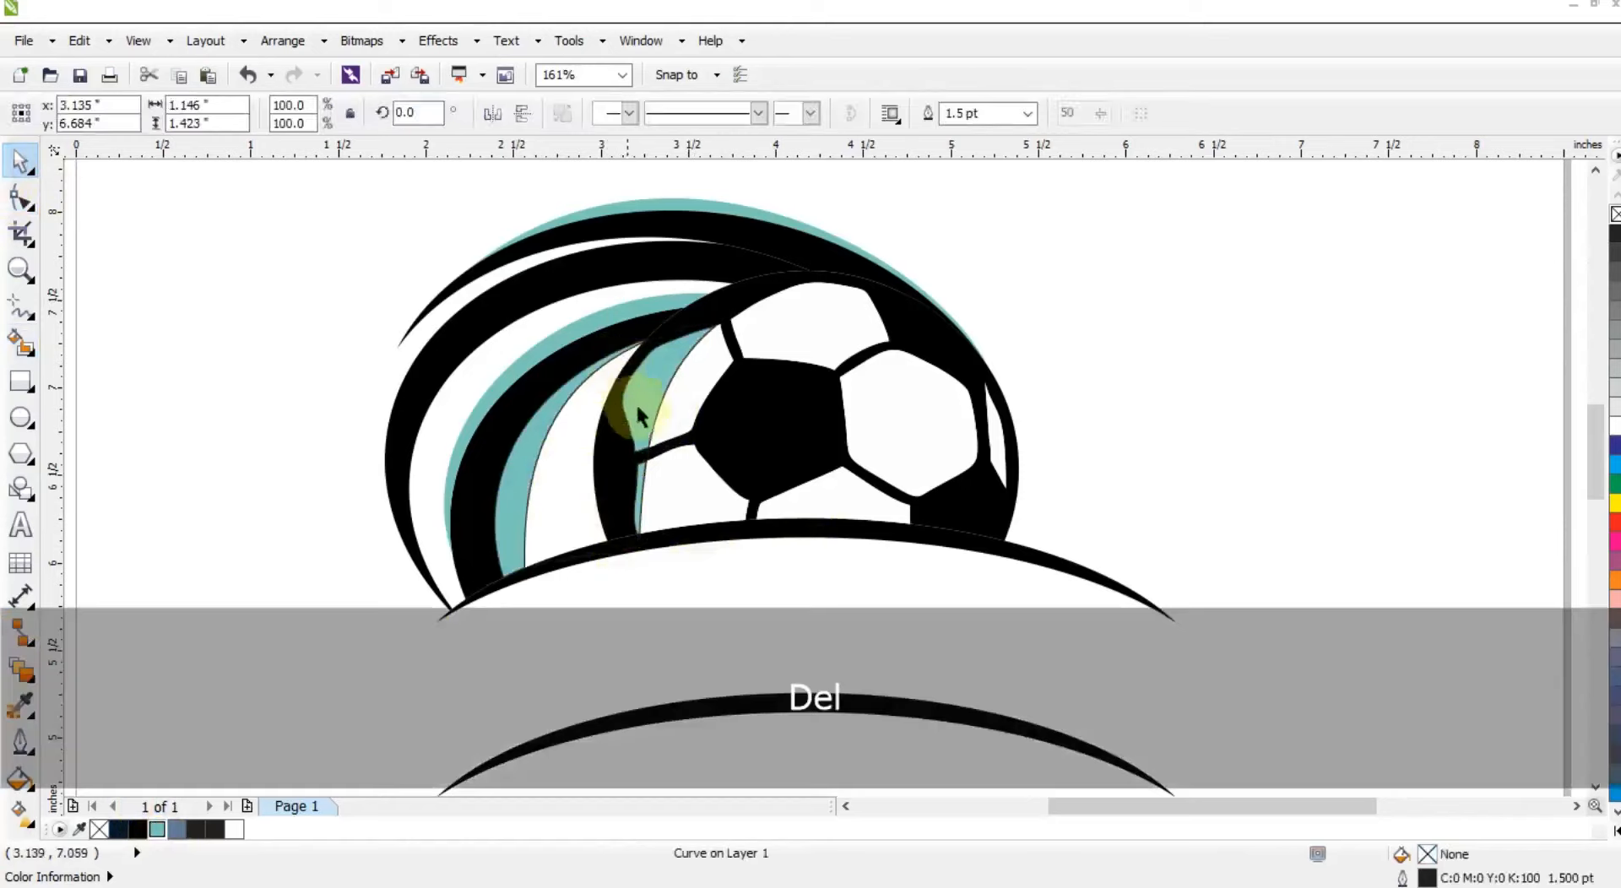
key(F3)
drag(669, 471, 875, 632)
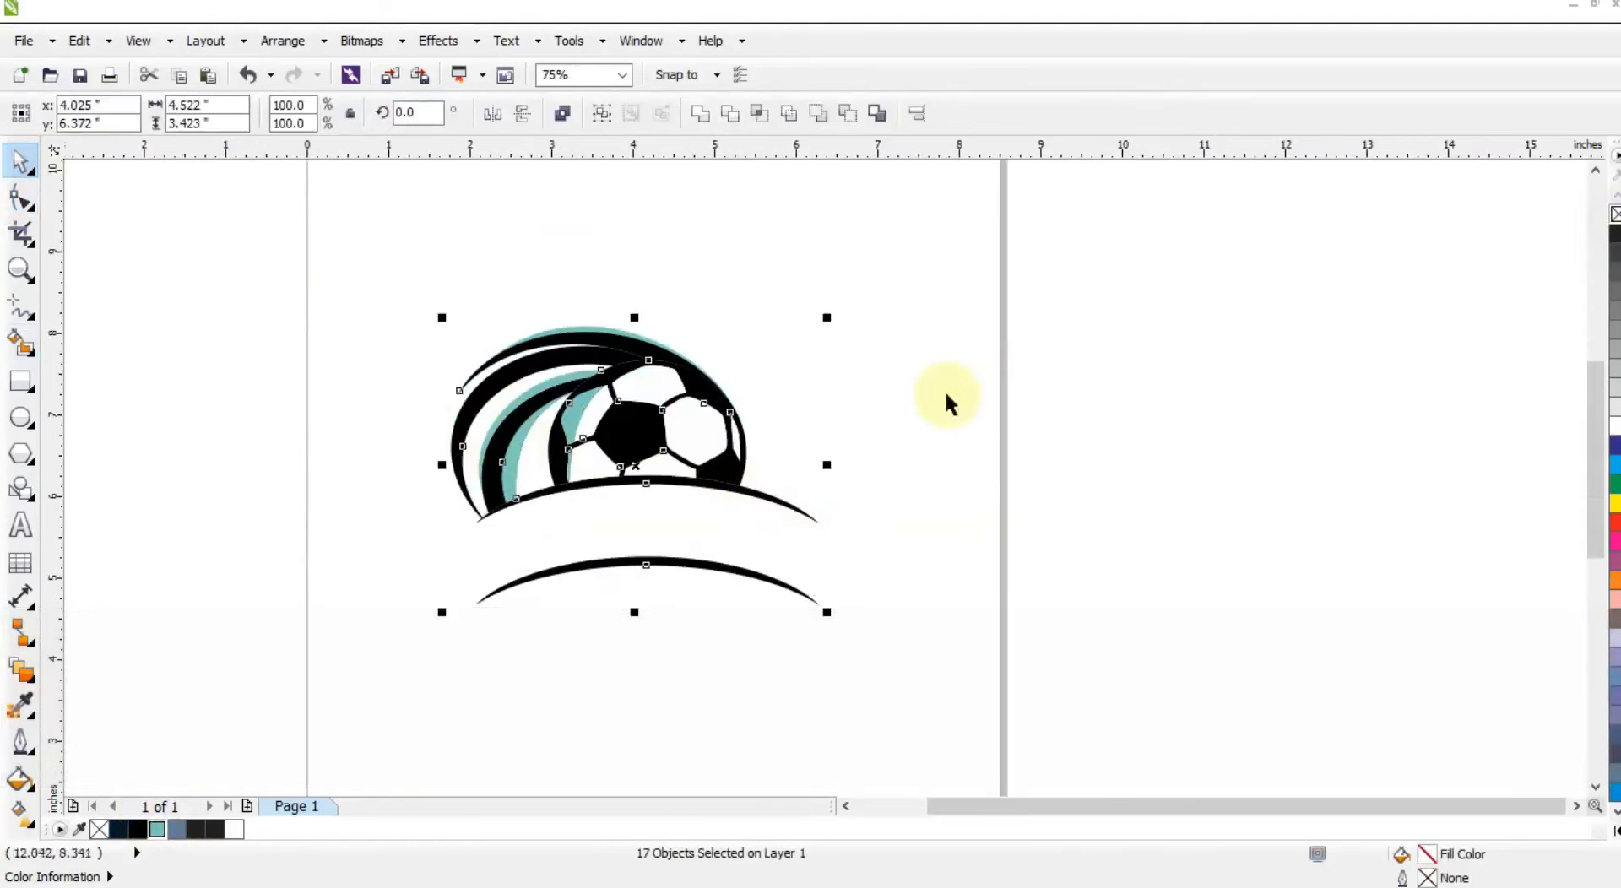
click(945, 389)
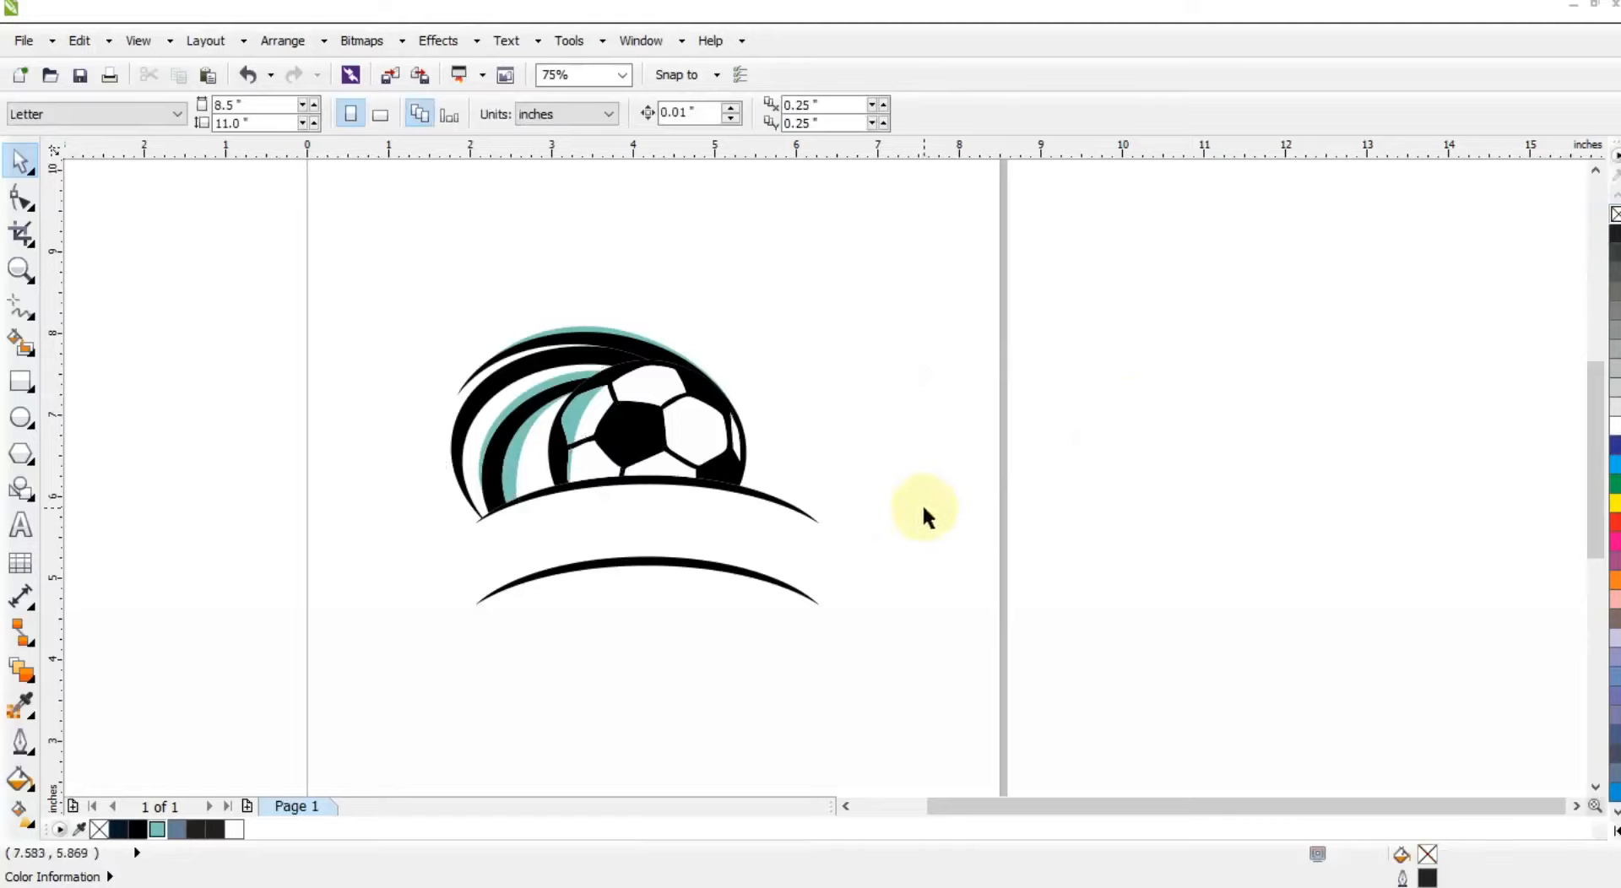
- Draw a circle about 4.08 inches wide beside the page, then place overlapping copies about 1.4 inches to its right and centrally below
click(21, 417)
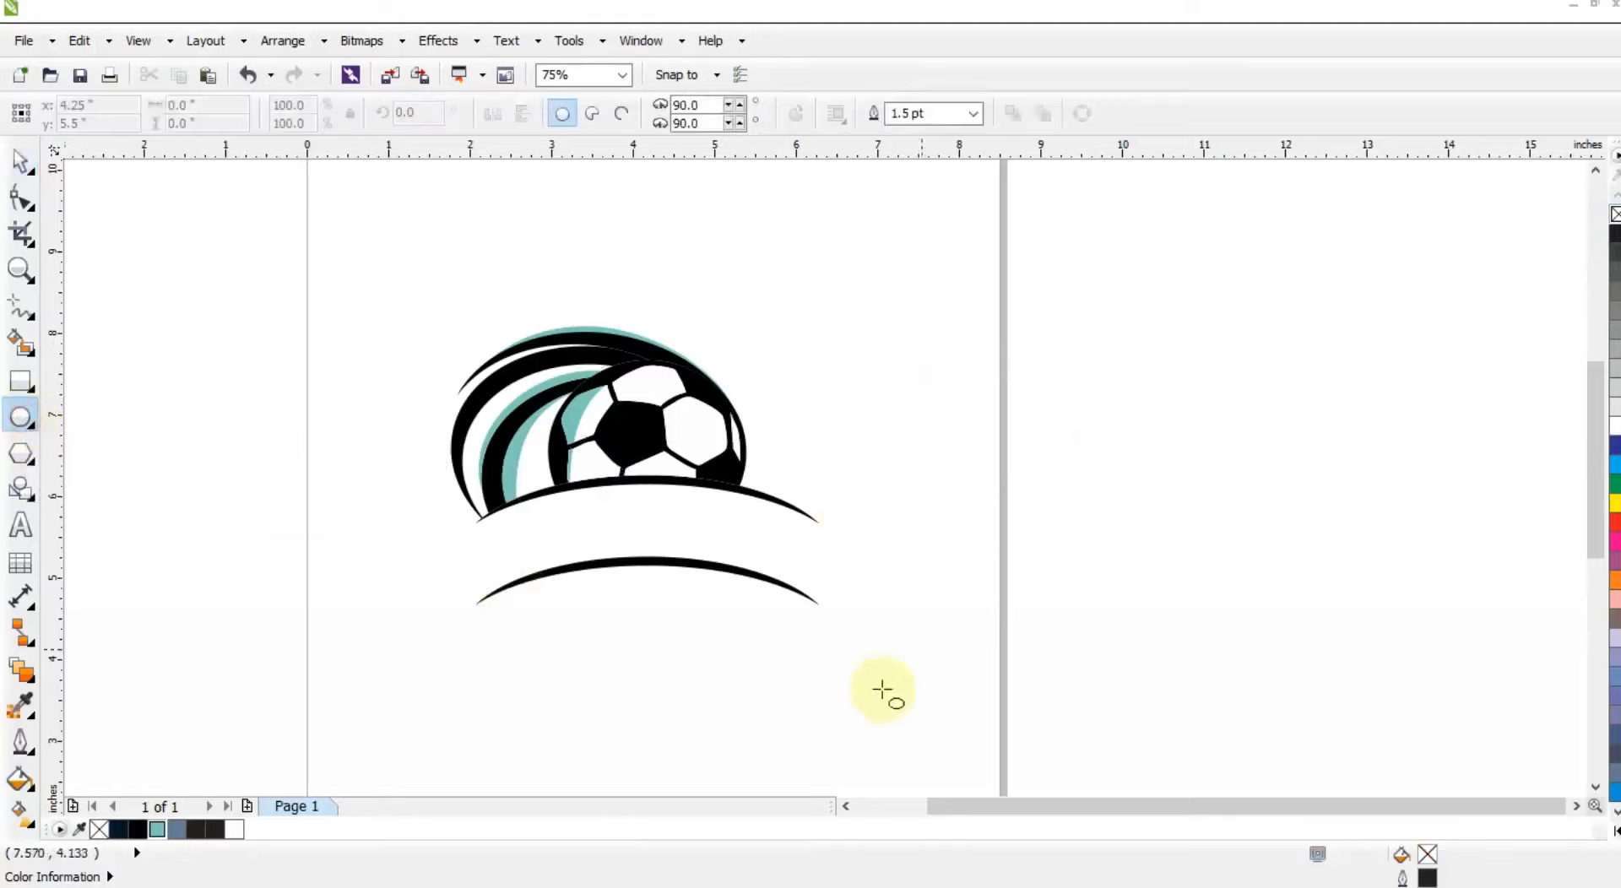
click(846, 807)
drag(206, 309, 445, 644)
click(21, 161)
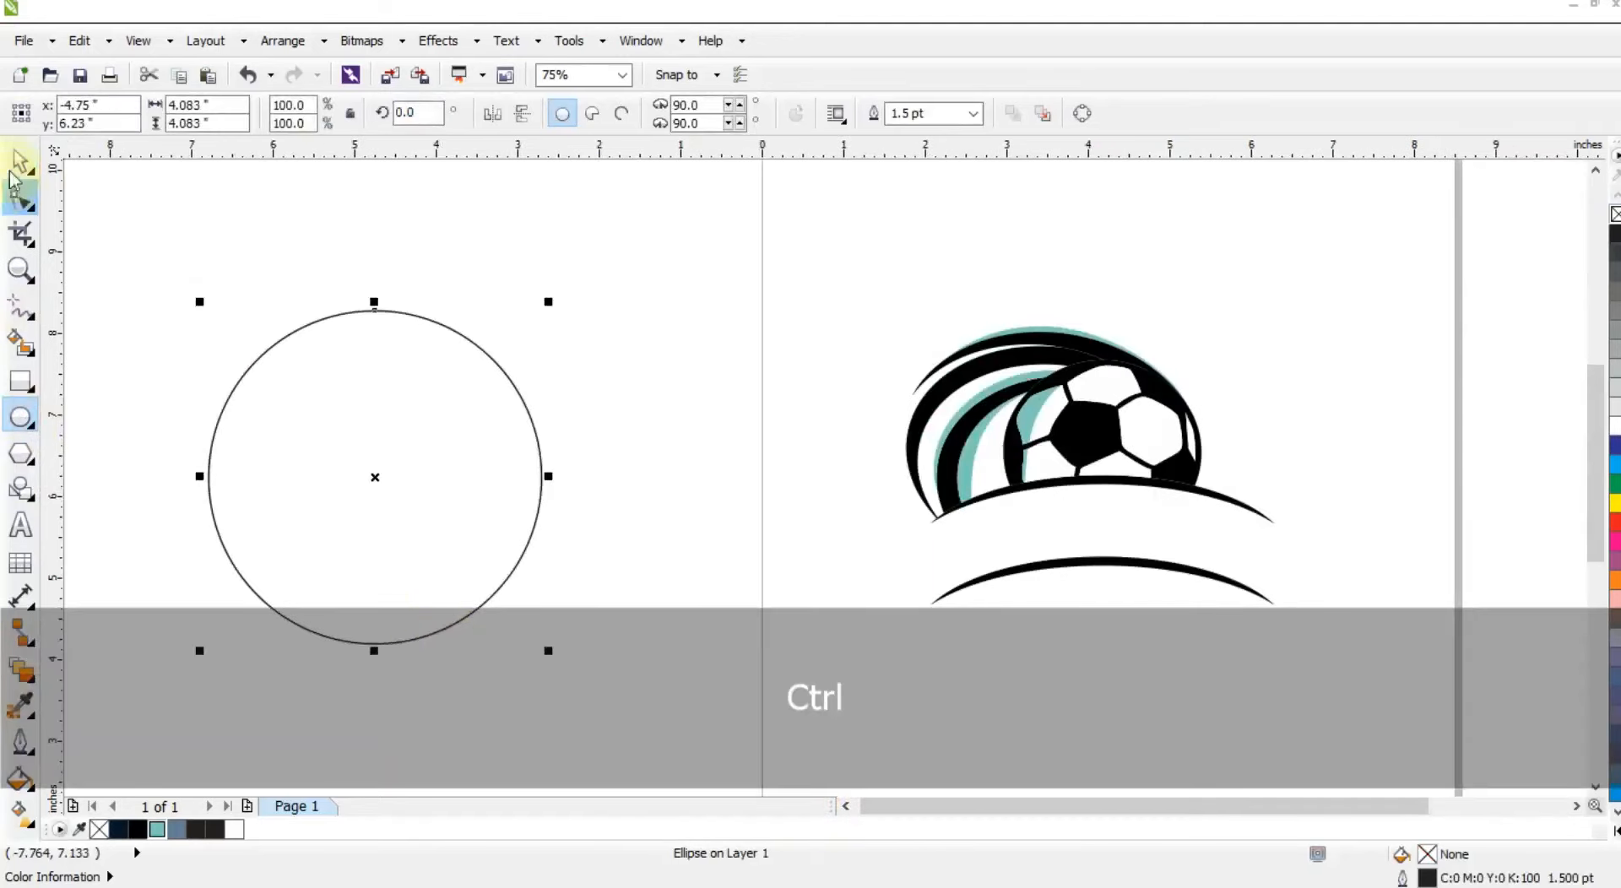
drag(430, 489, 545, 489)
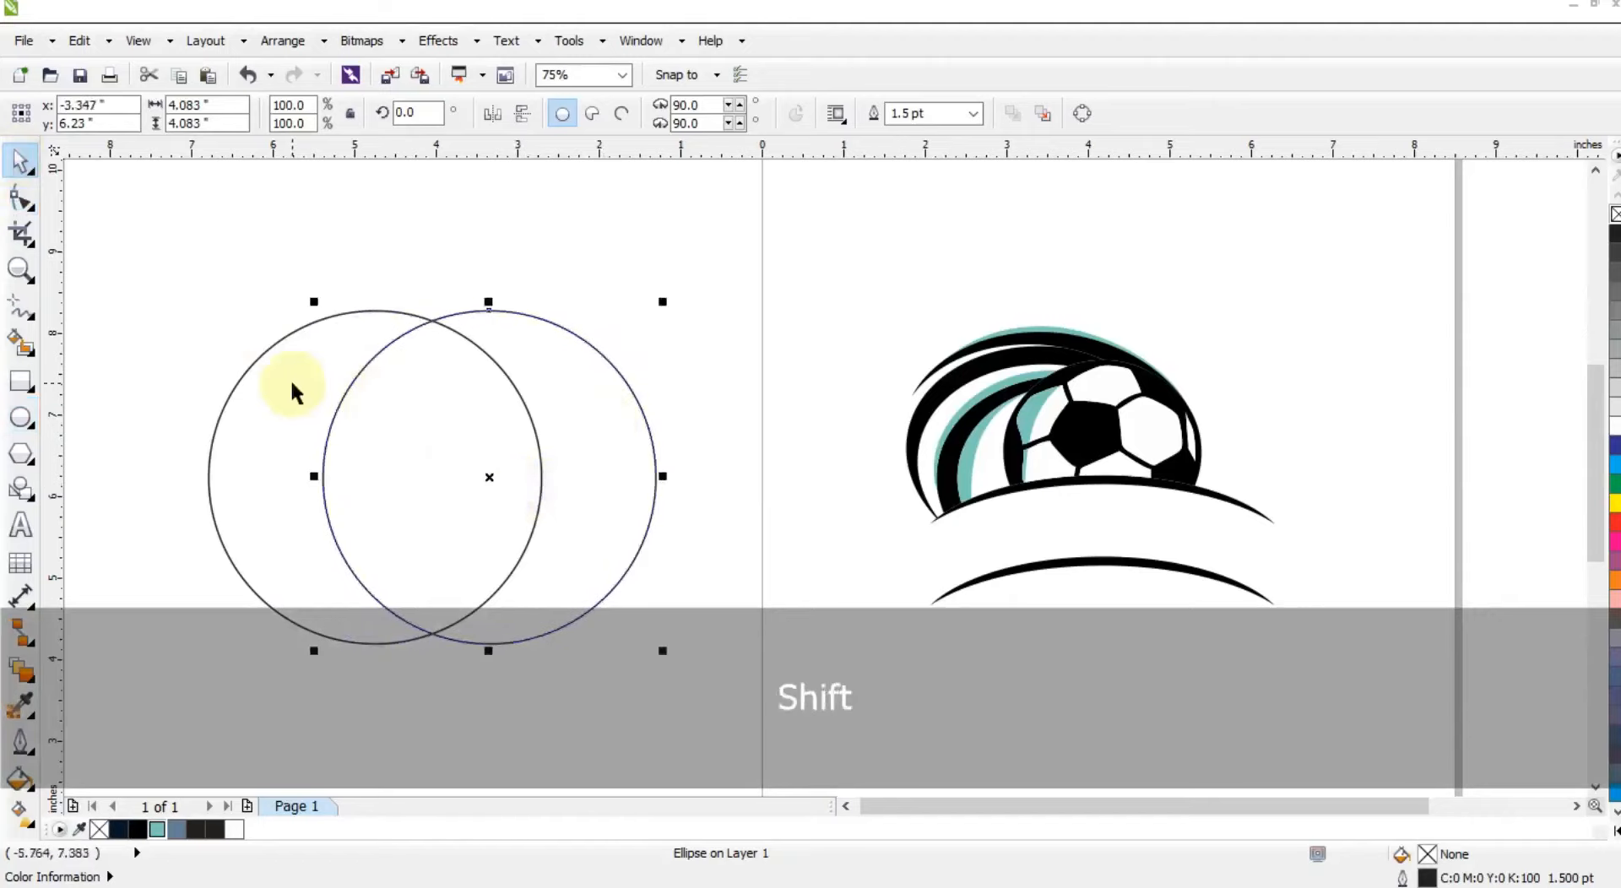
drag(555, 362, 507, 481)
- Combine the two upper circles and center the lower circle horizontally on them
click(550, 378)
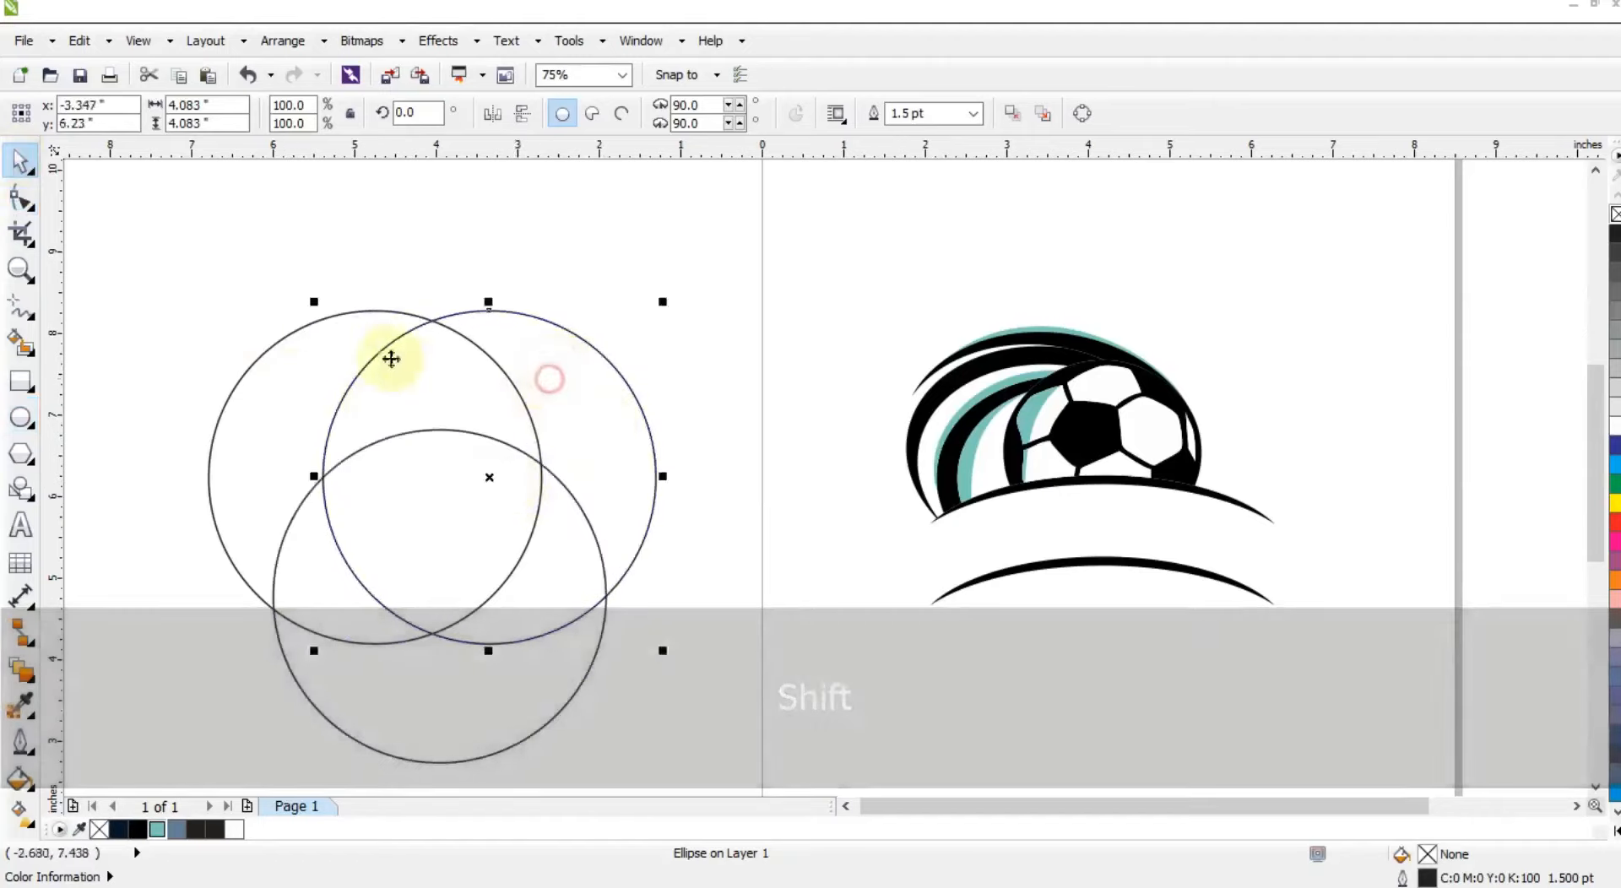
shift+click(339, 347)
click(569, 116)
click(545, 510)
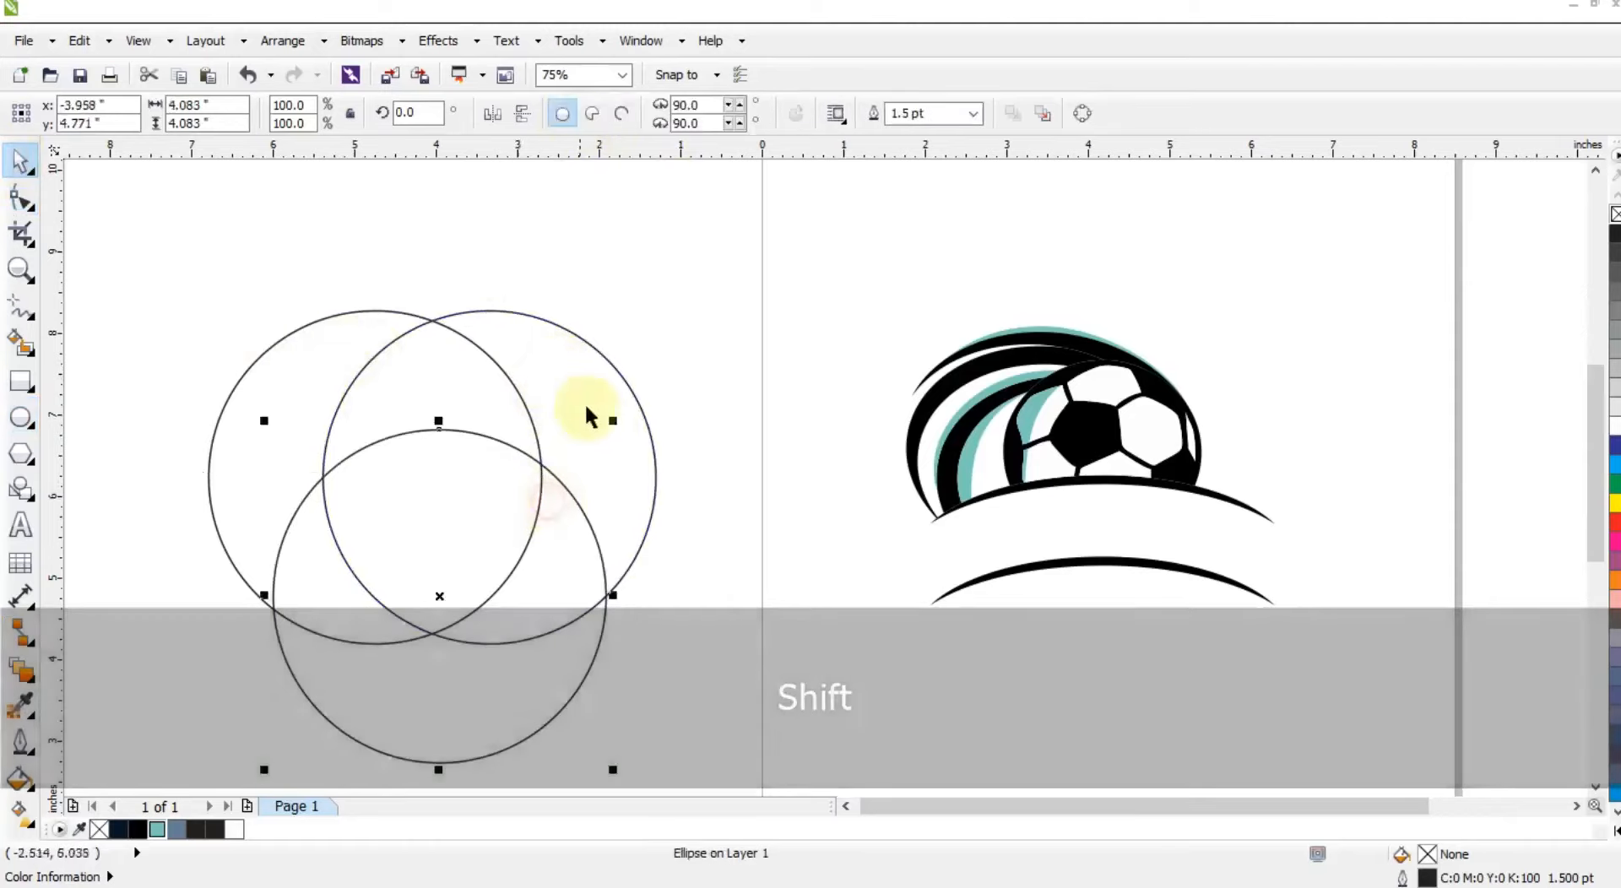
shift+click(589, 407)
key(c)
- Raise the lower circle slightly and stretch it symmetrically into an ellipse about 4.97 inches wide
click(701, 429)
drag(542, 709, 543, 686)
drag(605, 569, 646, 573)
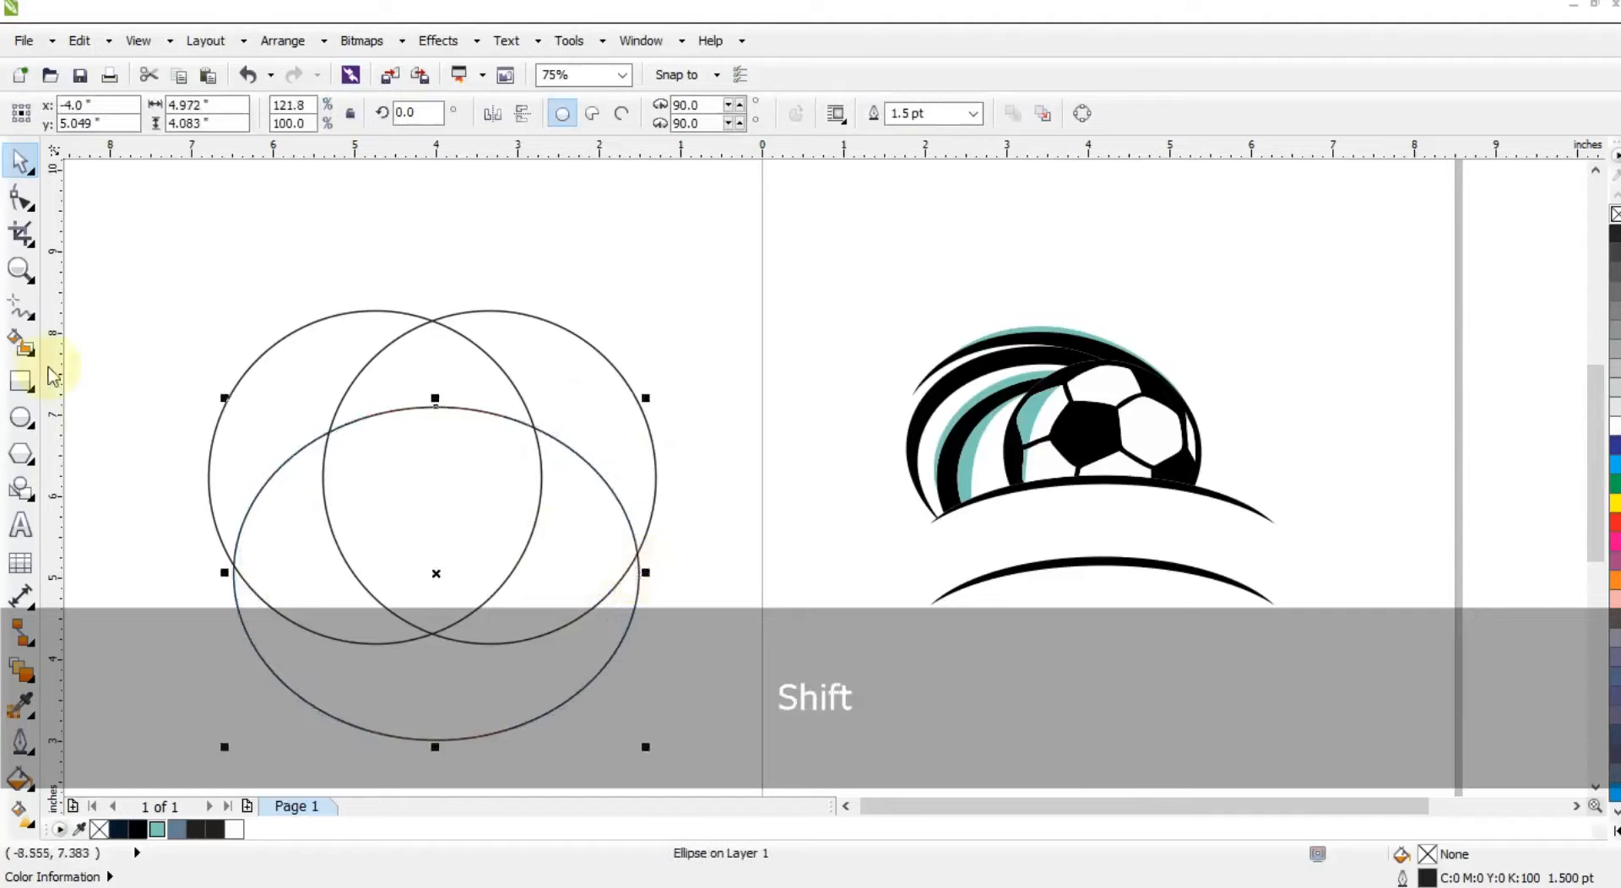
- Smart Fill the central overlap of the circles and ellipse to create a shield shape
click(21, 342)
click(449, 515)
click(19, 165)
- Delete the construction circles and ellipse around the shield, and remove the shield's fill
click(435, 380)
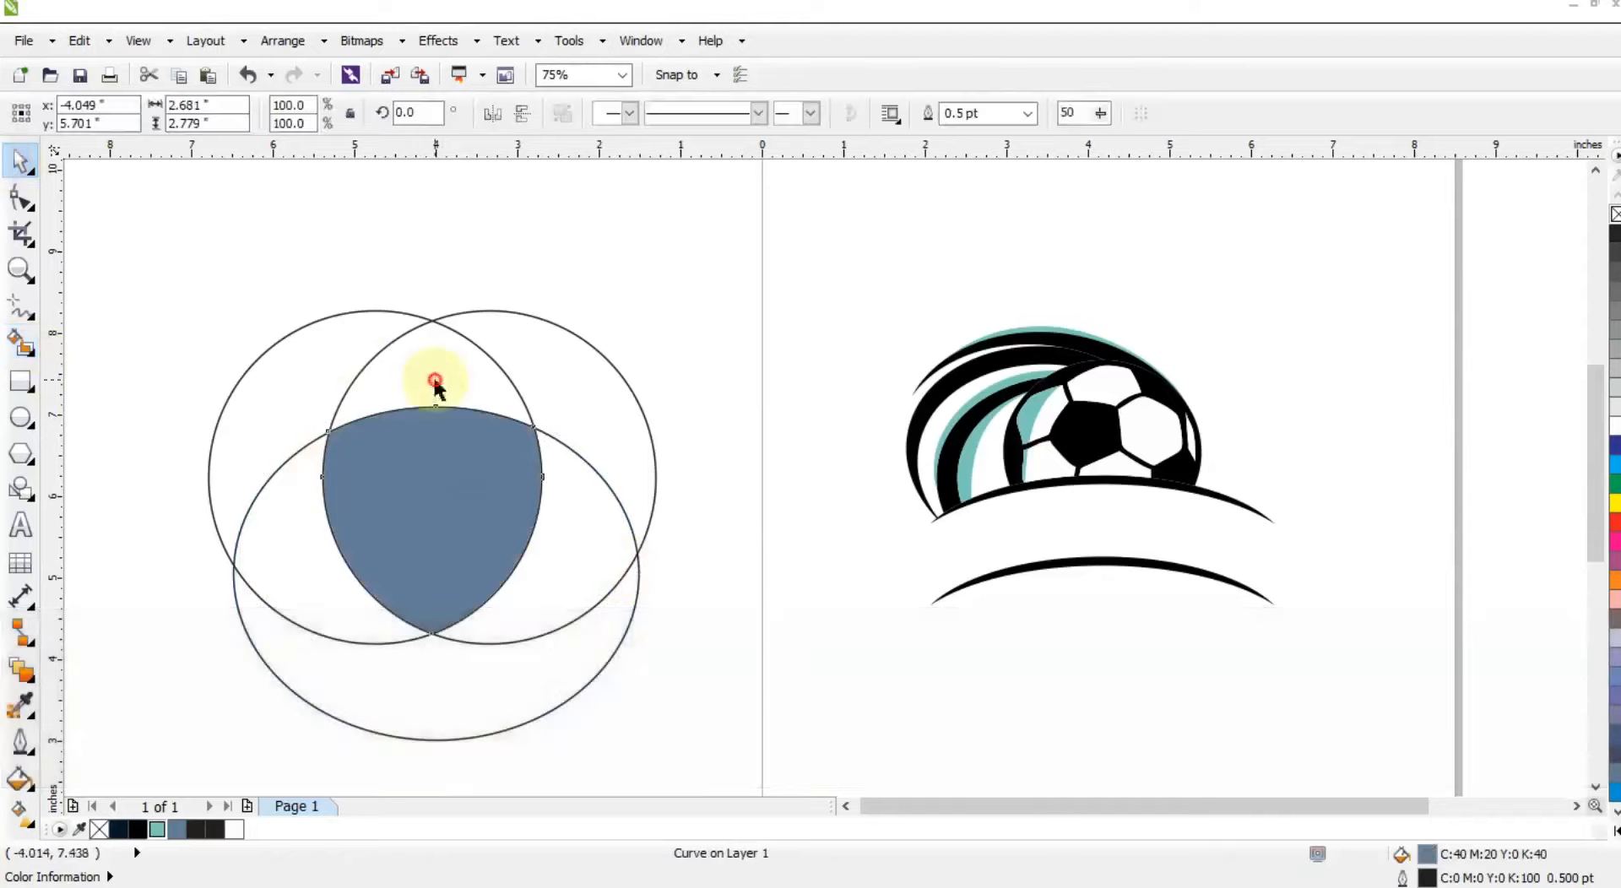
key(Delete)
click(504, 368)
key(Delete)
click(581, 468)
key(Delete)
click(521, 461)
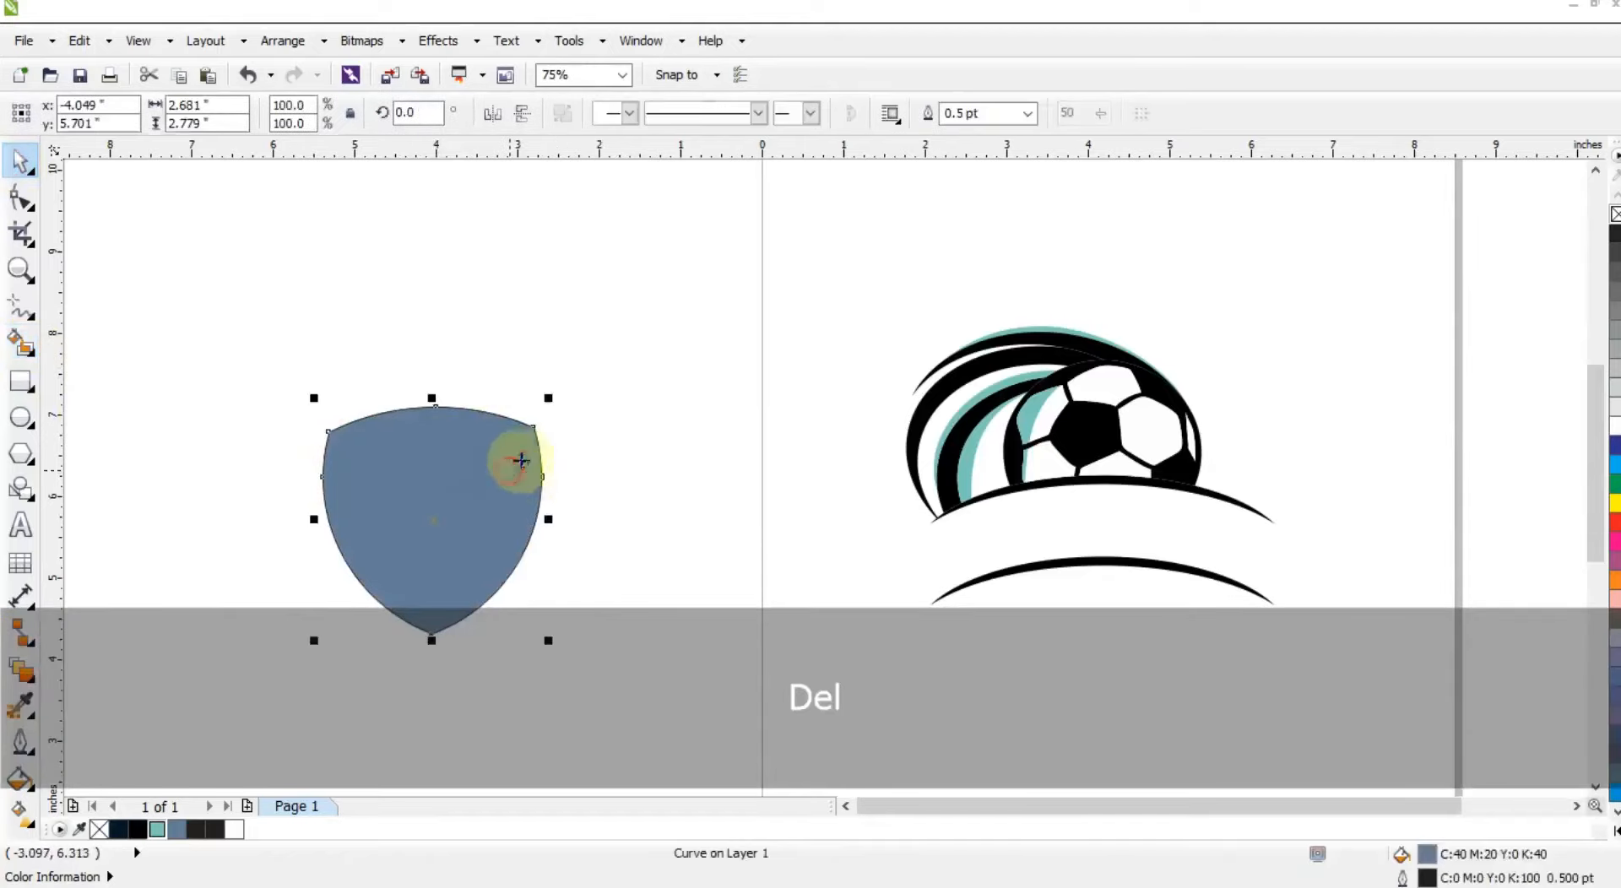
click(1613, 216)
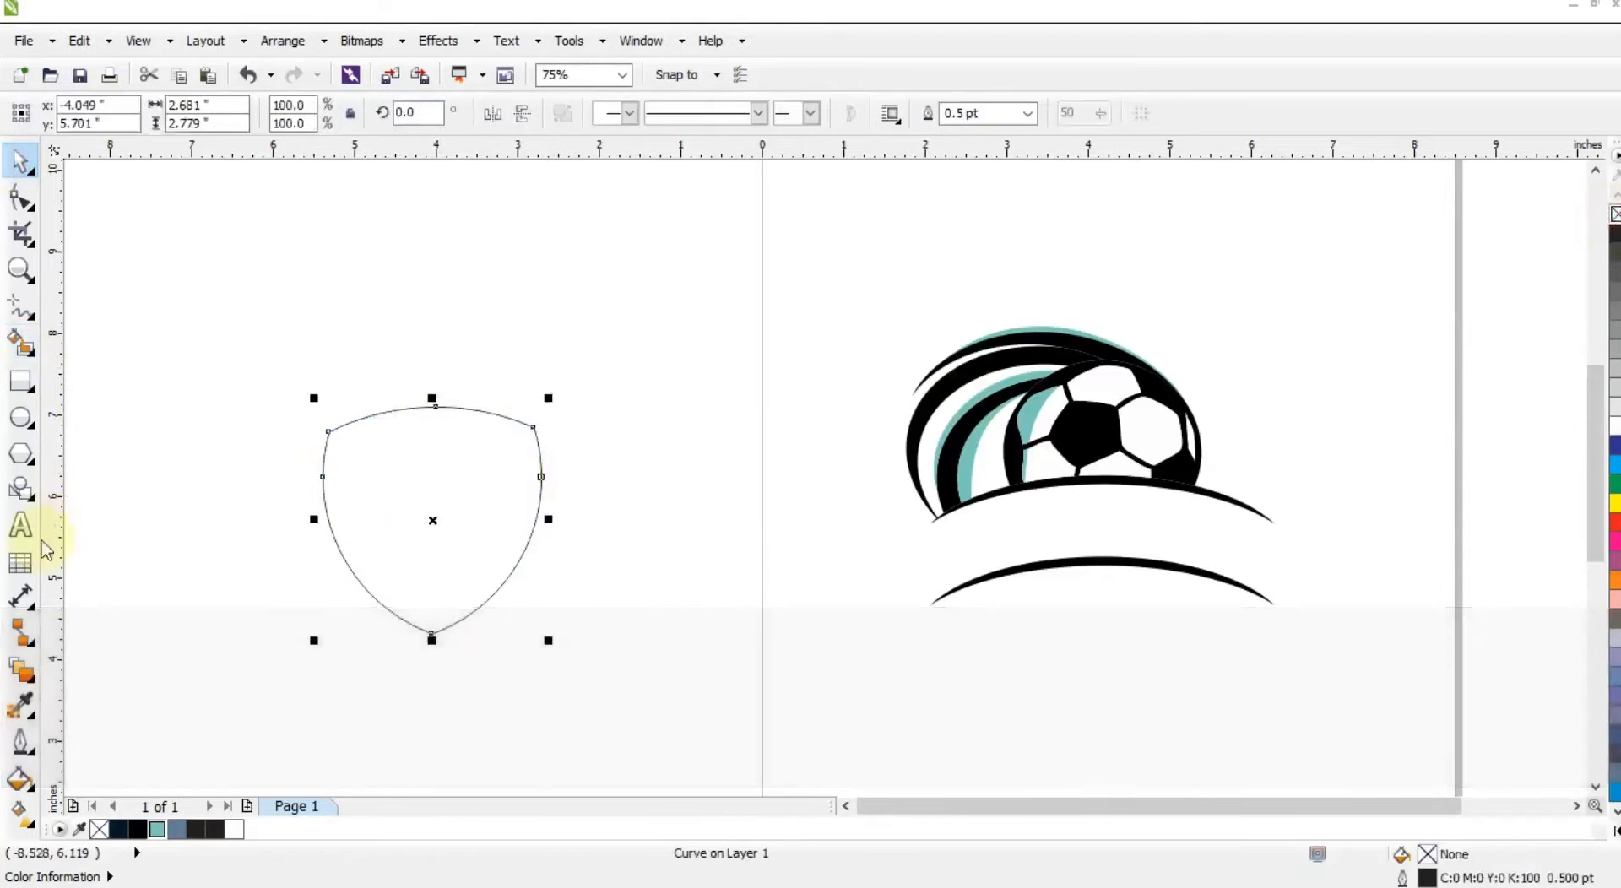
- Add a single-step inside contour with a 0.167 inch offset to the shield
click(34, 692)
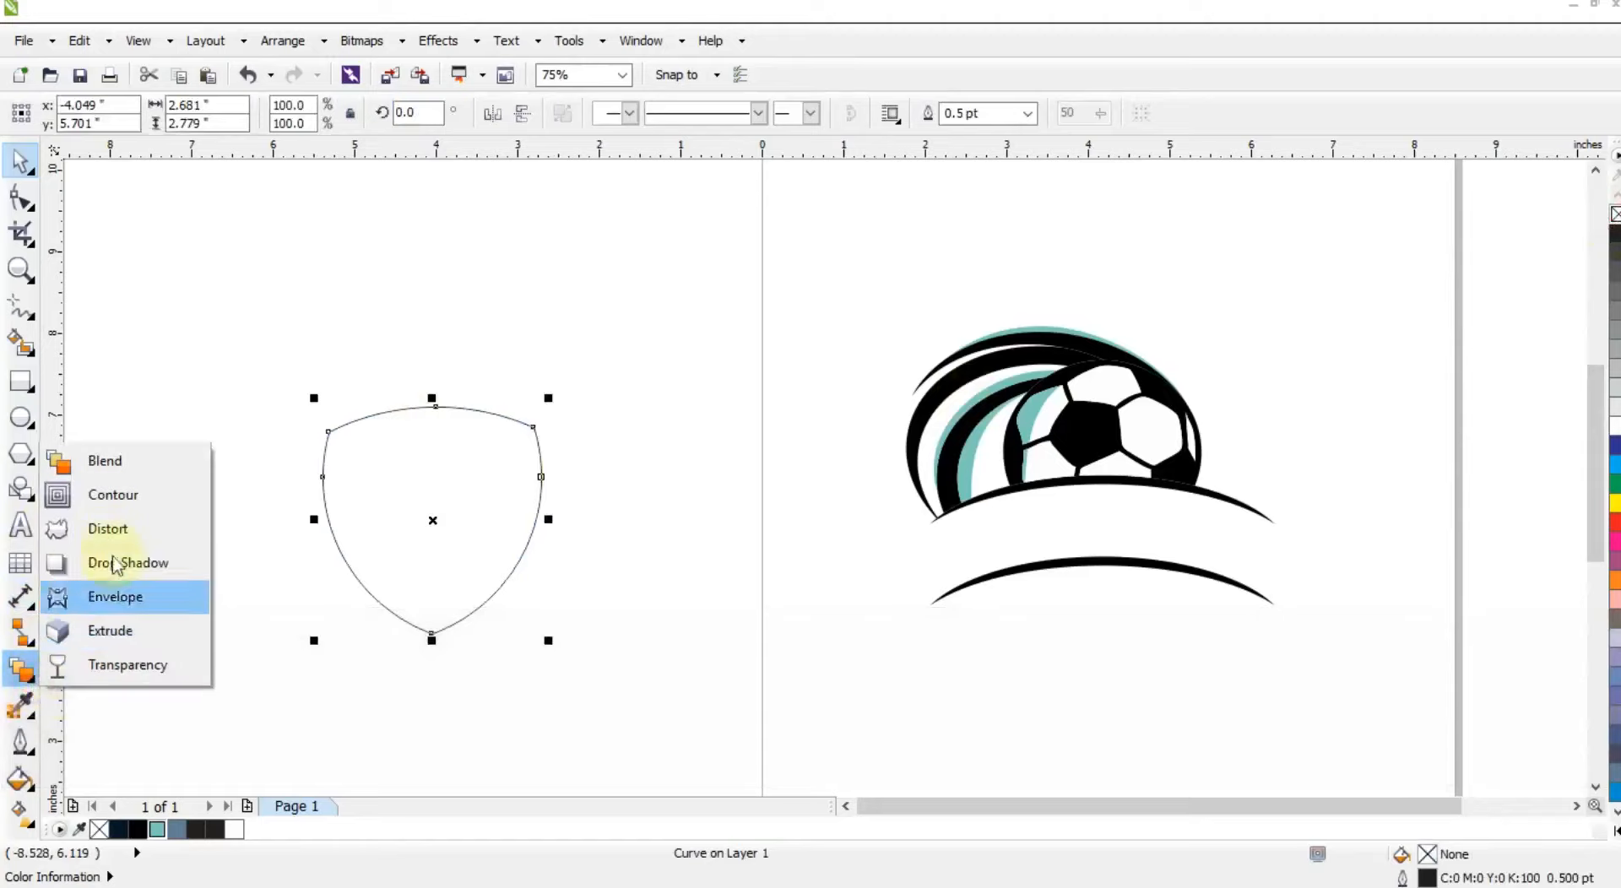
click(102, 494)
drag(427, 415, 428, 428)
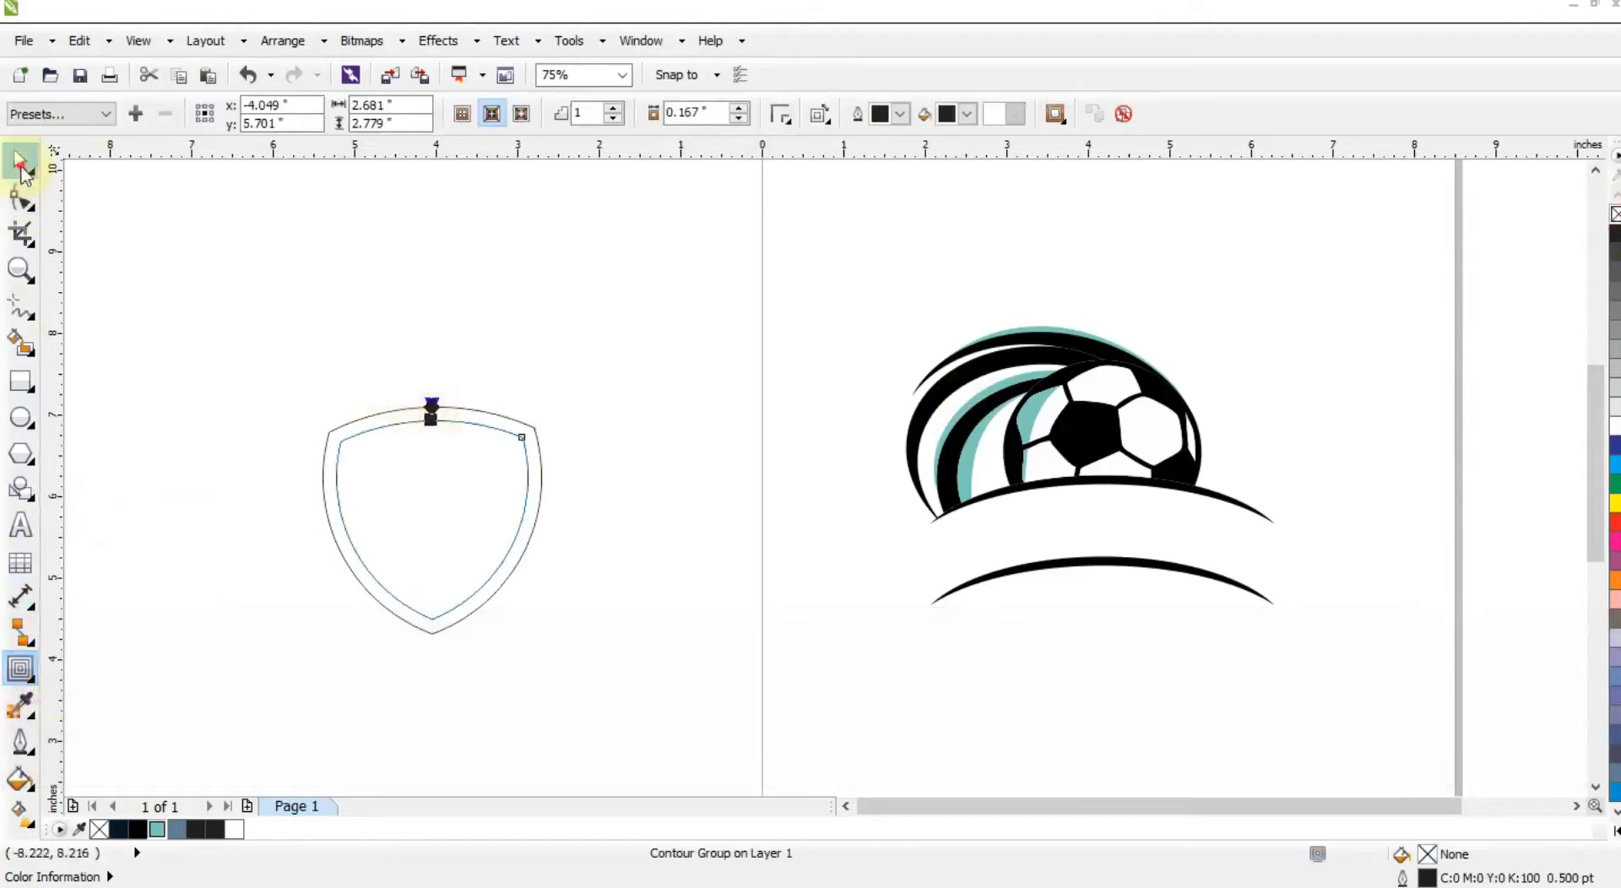
- Break the shield's contour group apart and combine its inner and outer outlines into one curve
click(21, 163)
click(279, 41)
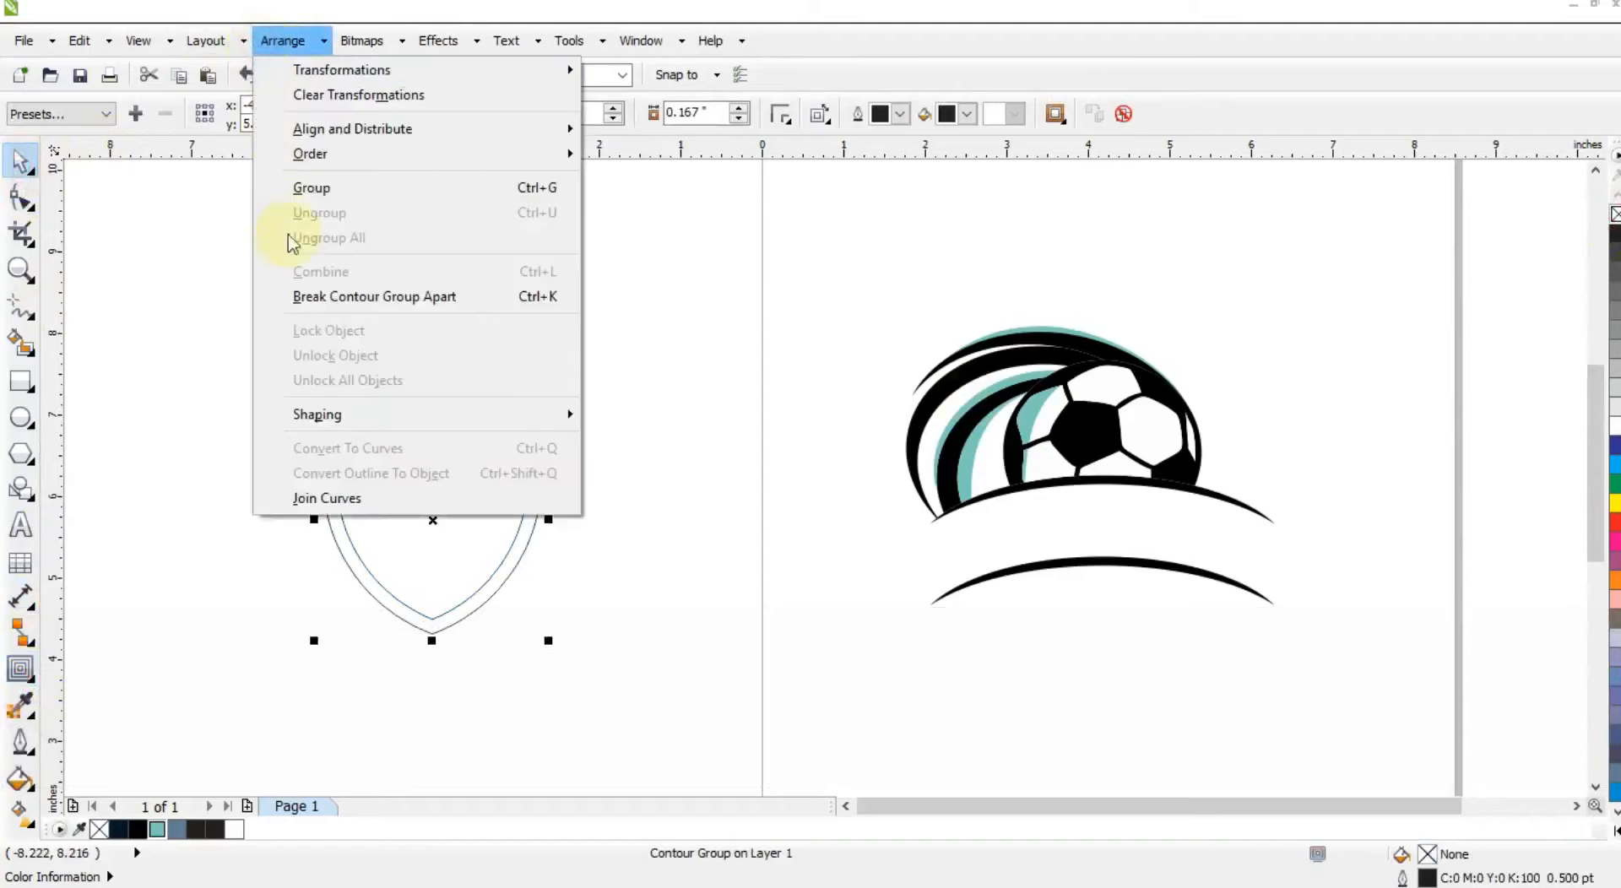
click(302, 295)
drag(207, 328, 555, 637)
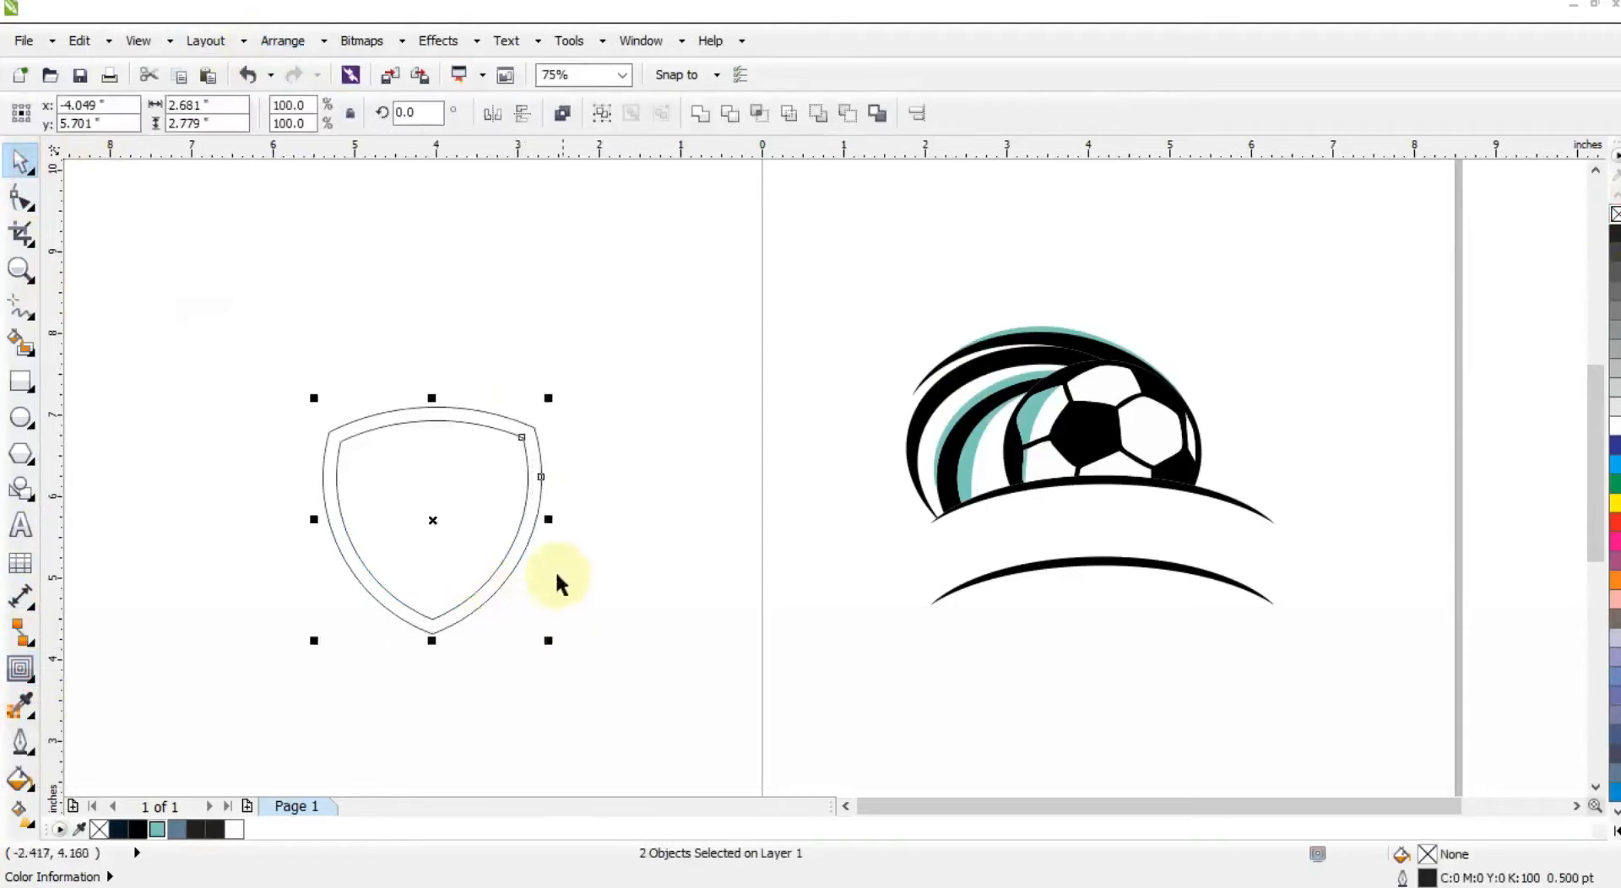
click(563, 112)
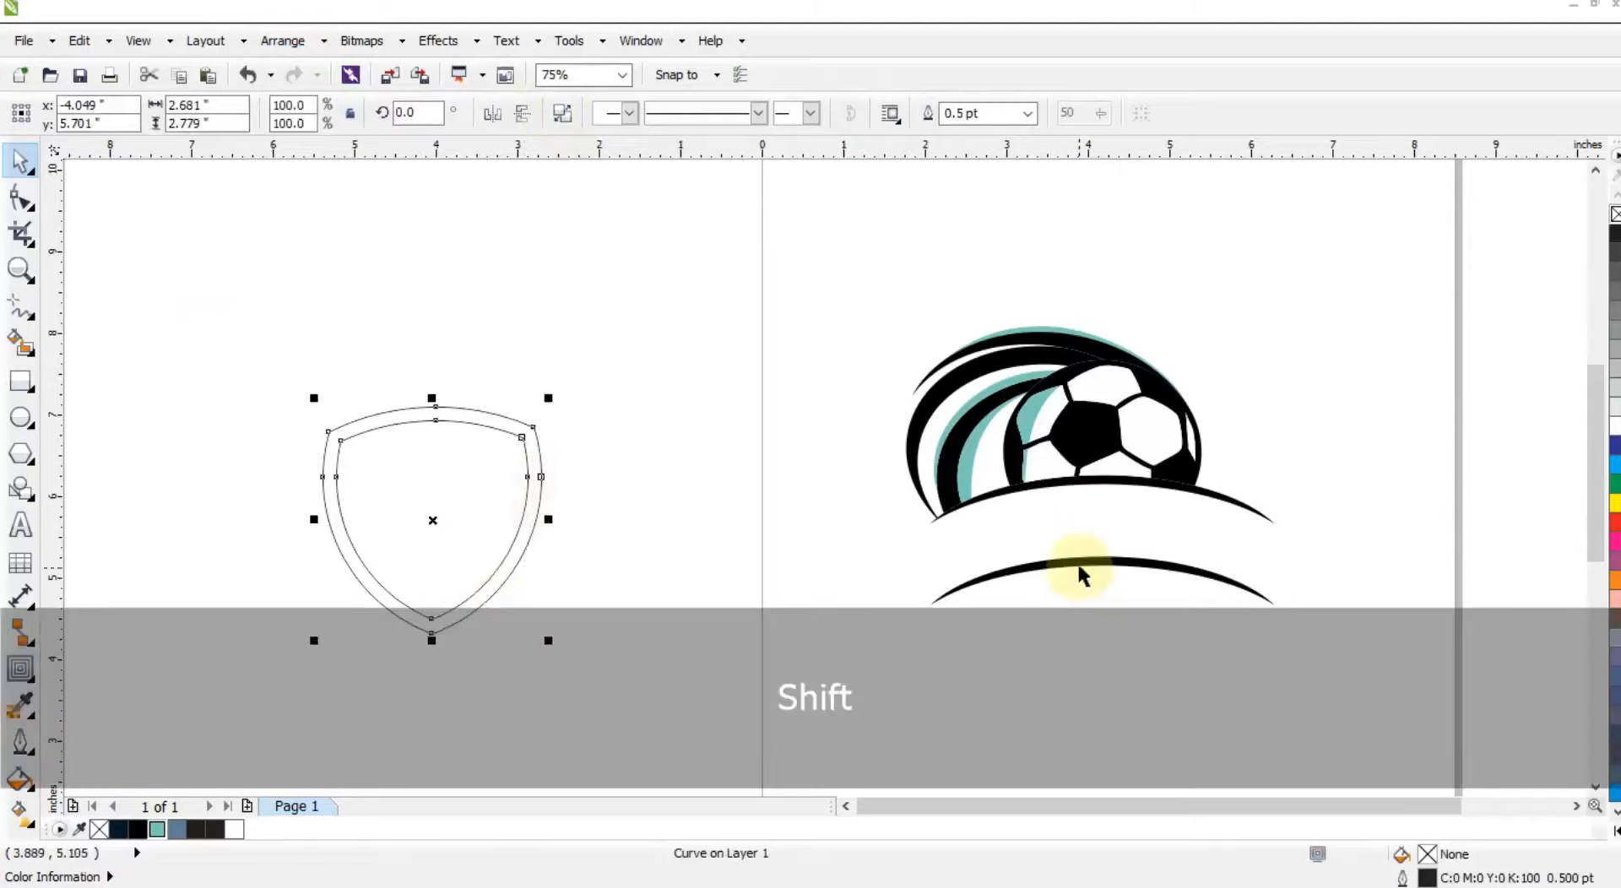
- Center the shield horizontally on the lower arc and enlarge it proportionally to about 3.54 inches wide over the logo
shift+click(1078, 563)
key(c)
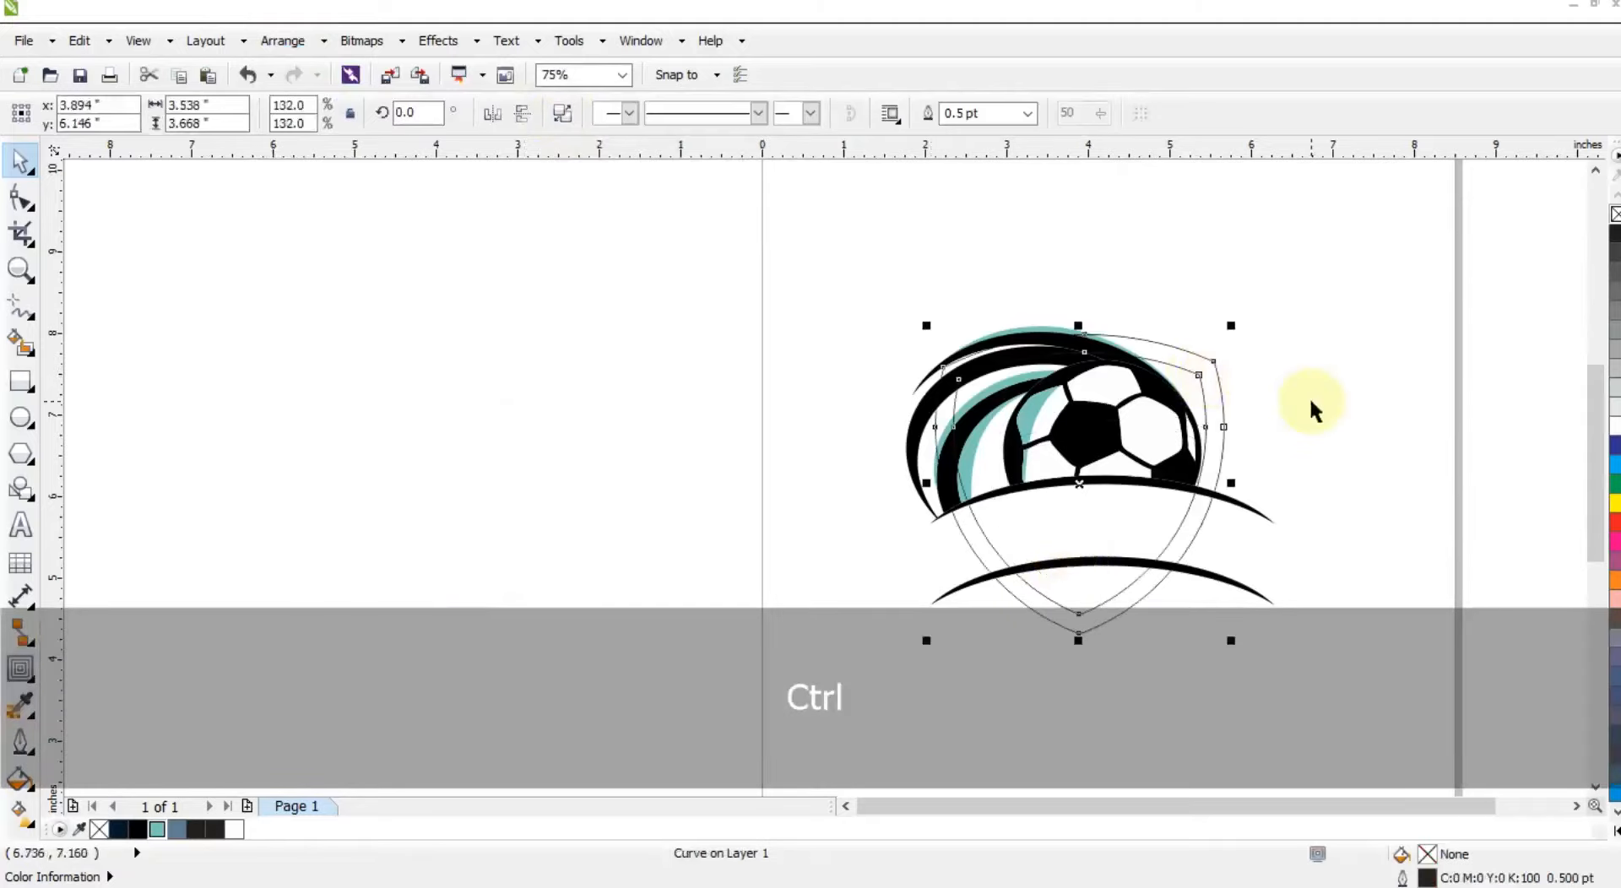
click(1310, 403)
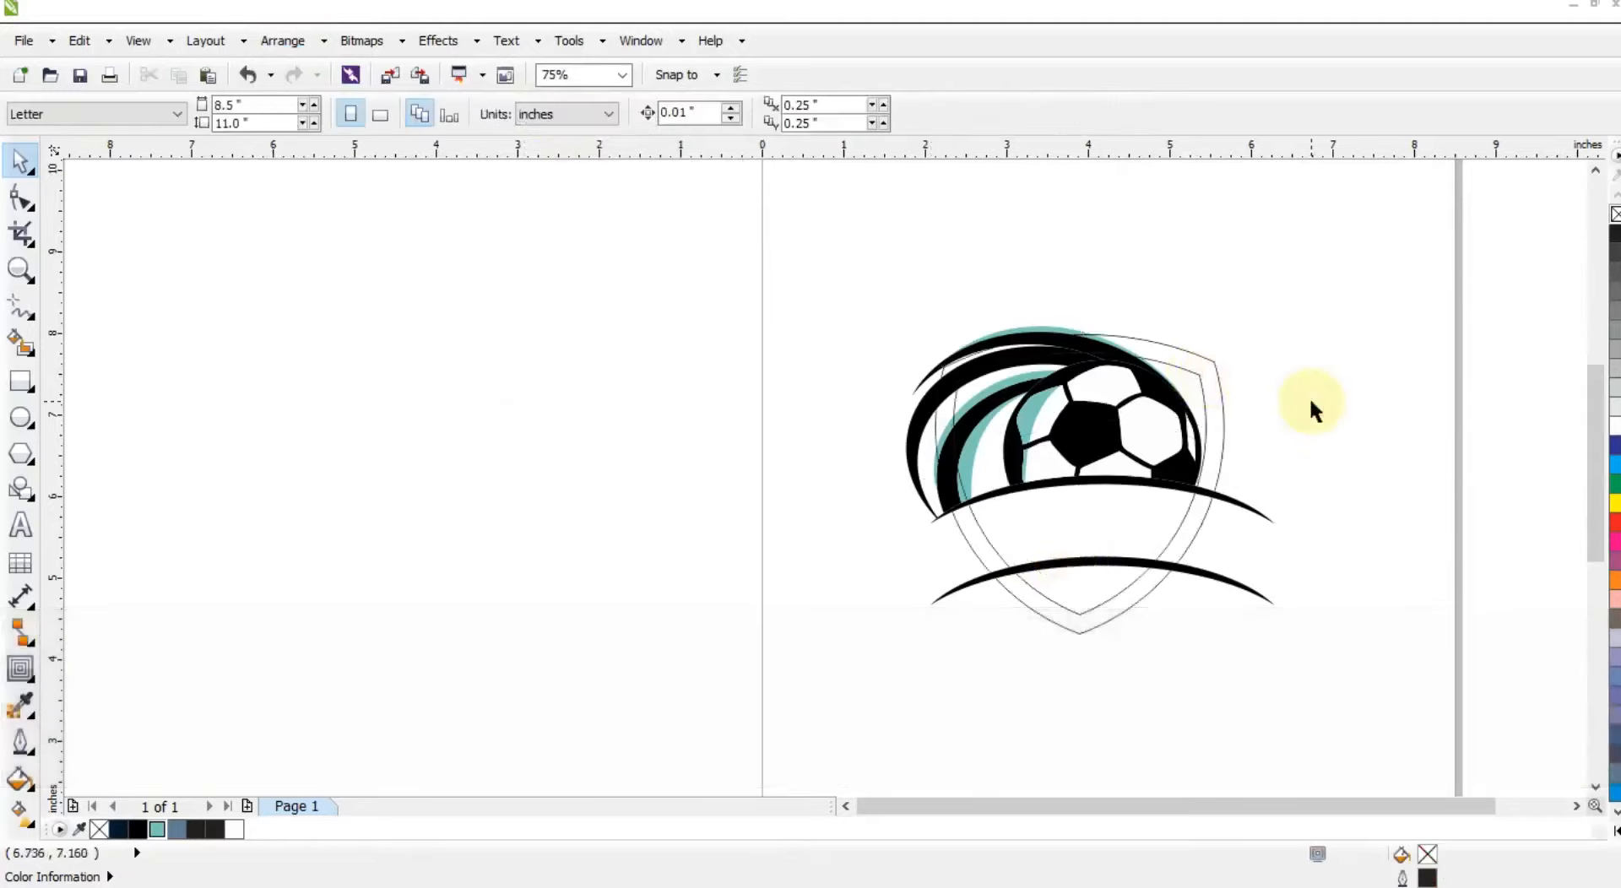
- Draw a straight line about 0.68 inch wide across the shield's upper border, just outside the outer teal band
key(z)
drag(857, 244, 1392, 648)
click(23, 307)
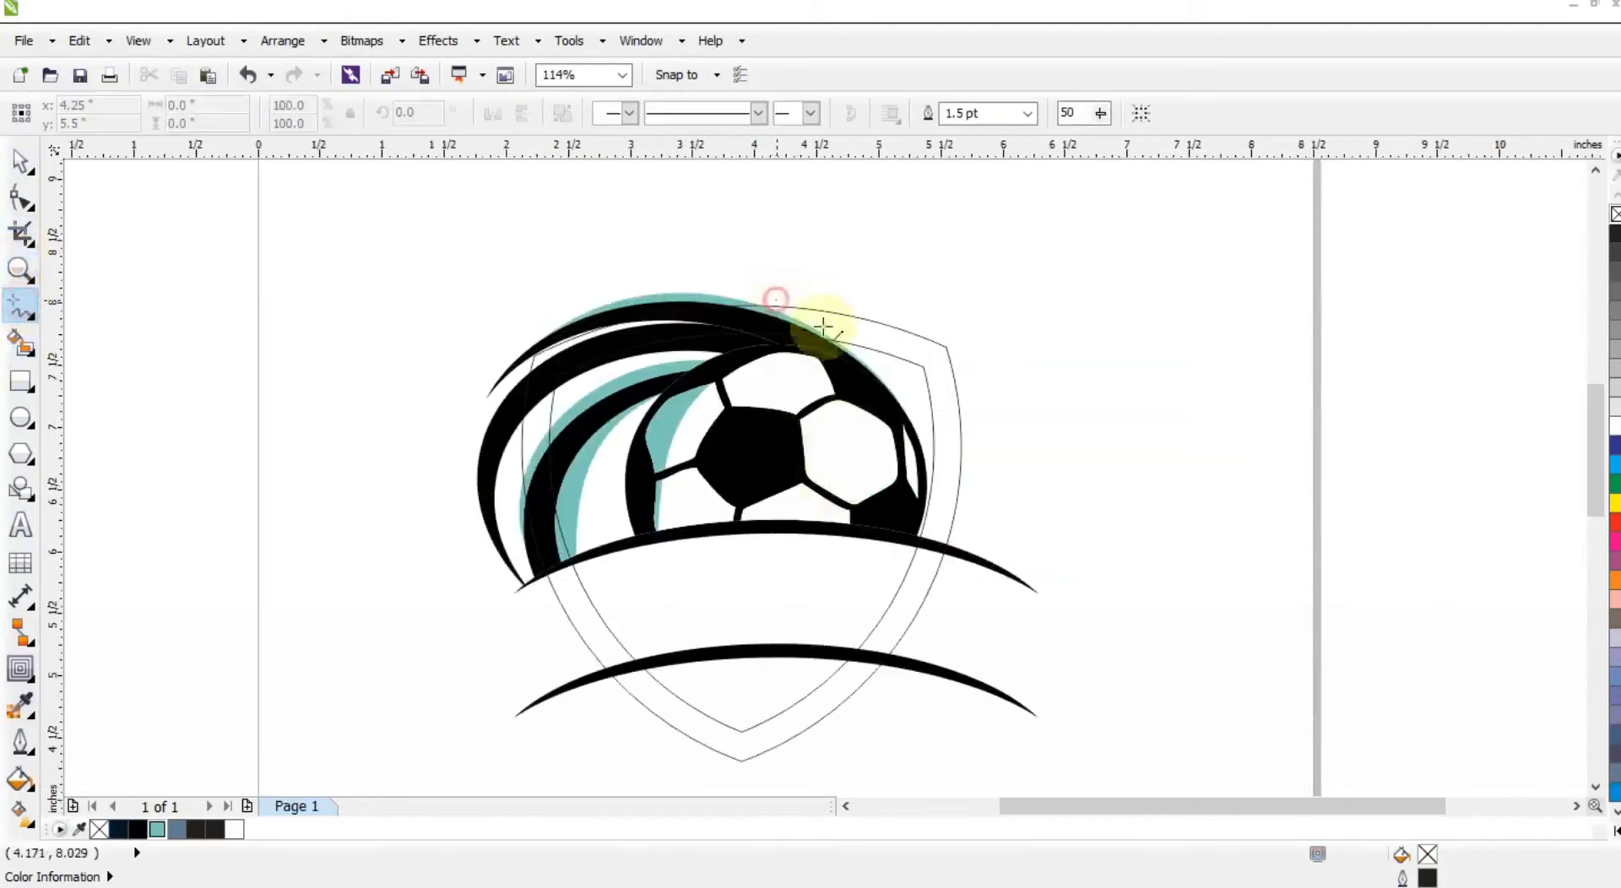
click(861, 353)
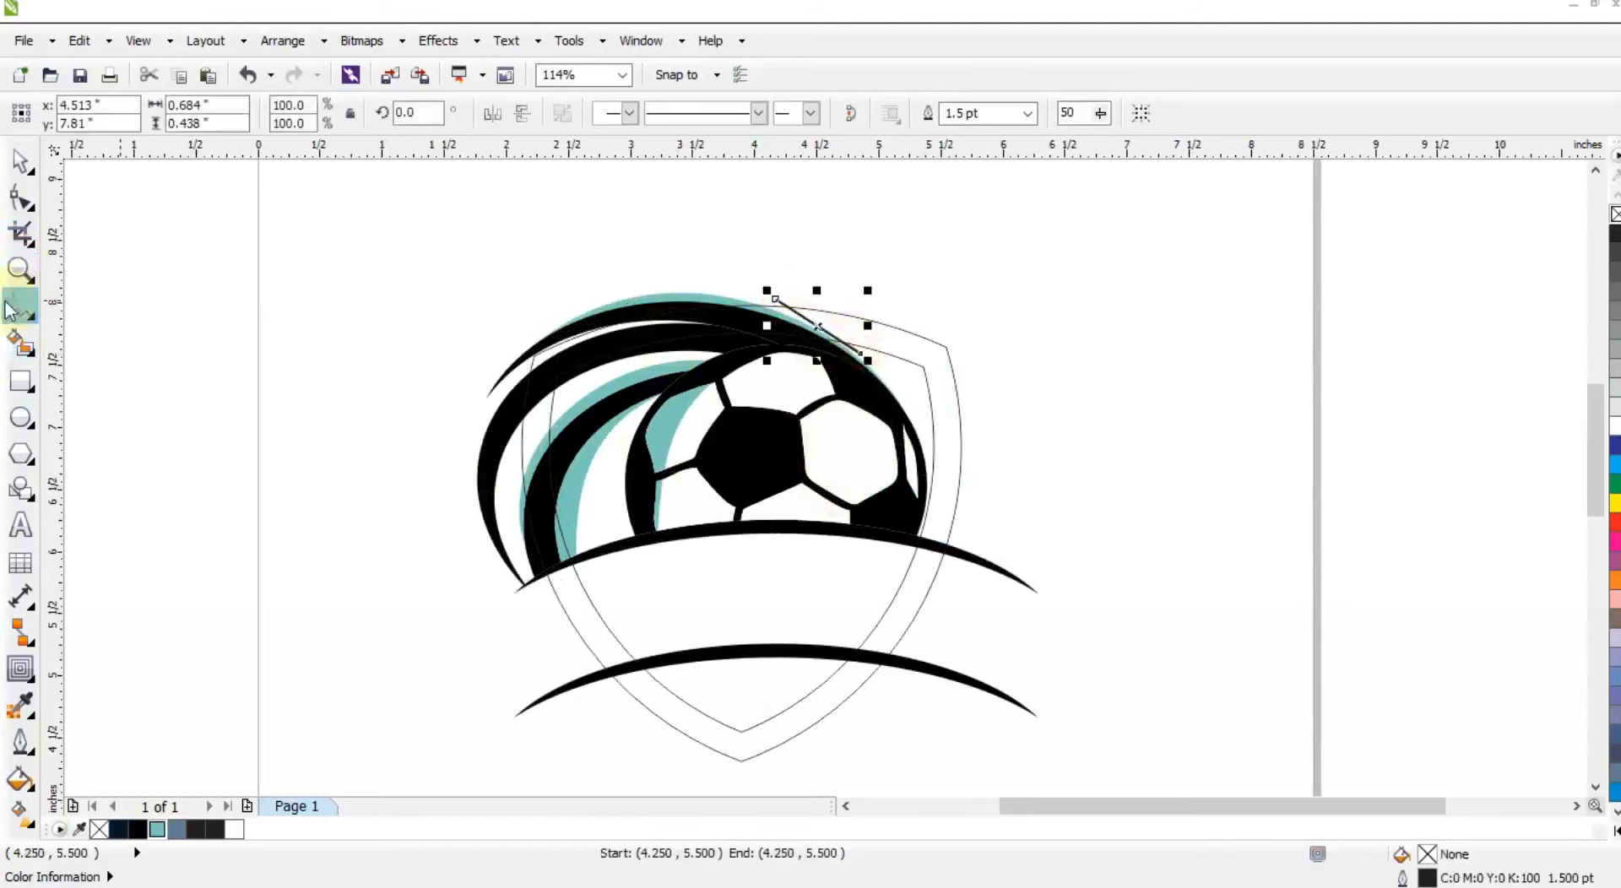
- Bend the line into a curve parallel to the teal band and adjust its end nodes to cross both shield outlines
click(10, 207)
drag(471, 236, 1066, 412)
key(shift+F2)
key(F3)
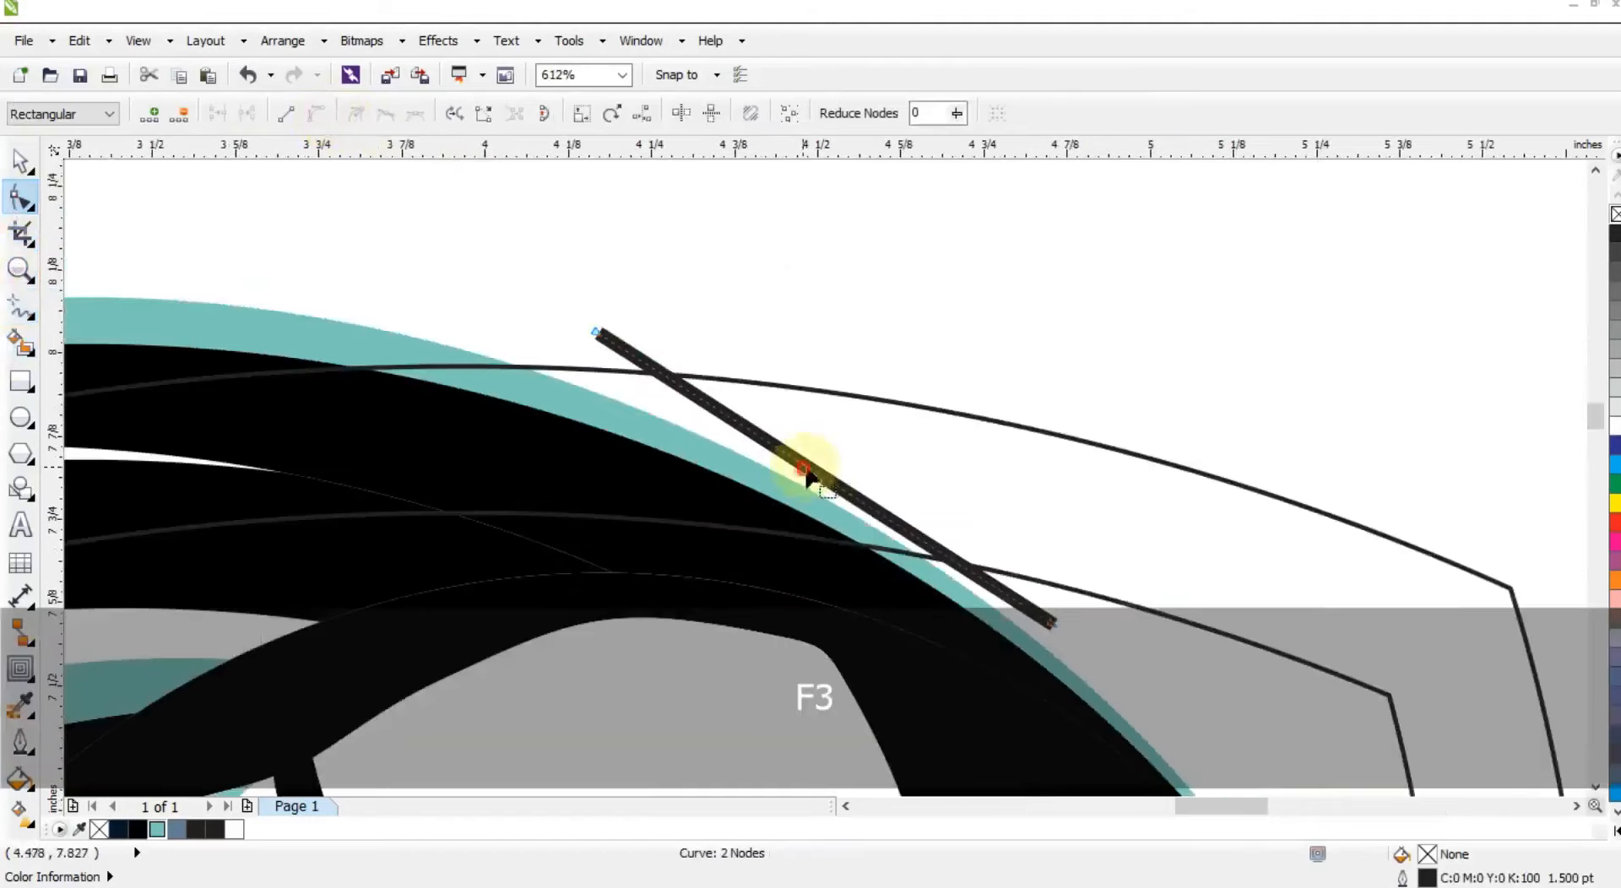
drag(817, 469, 832, 452)
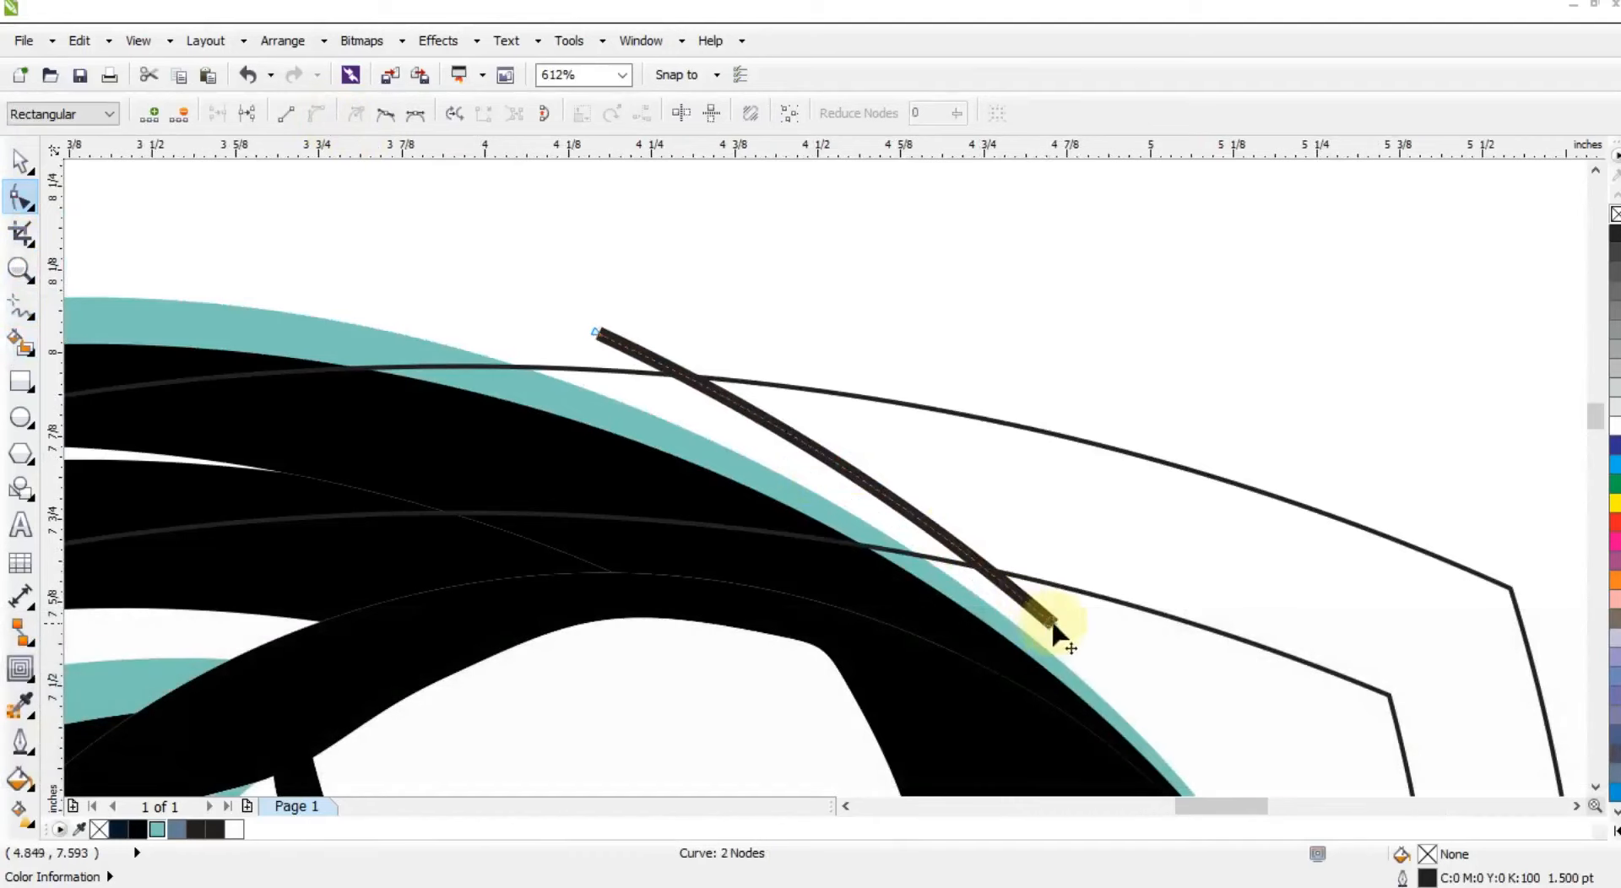
drag(1057, 625, 1063, 623)
drag(598, 334, 589, 335)
drag(776, 423, 783, 418)
key(F3)
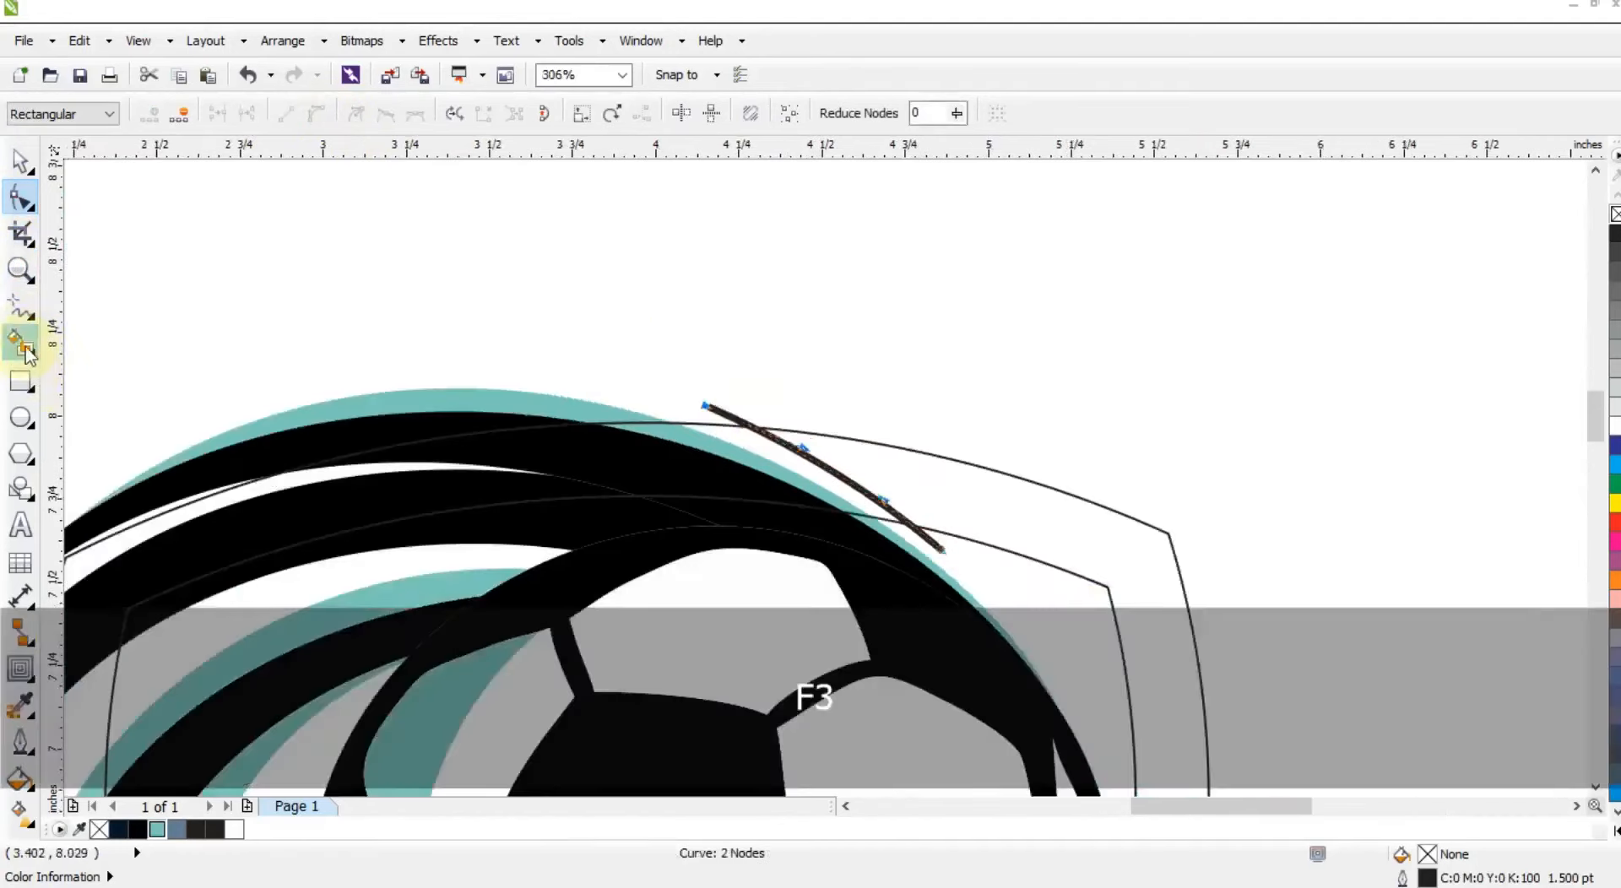
- Smart Fill the shield's right border section up to the curved line, and delete that line
click(21, 342)
click(1051, 514)
click(18, 163)
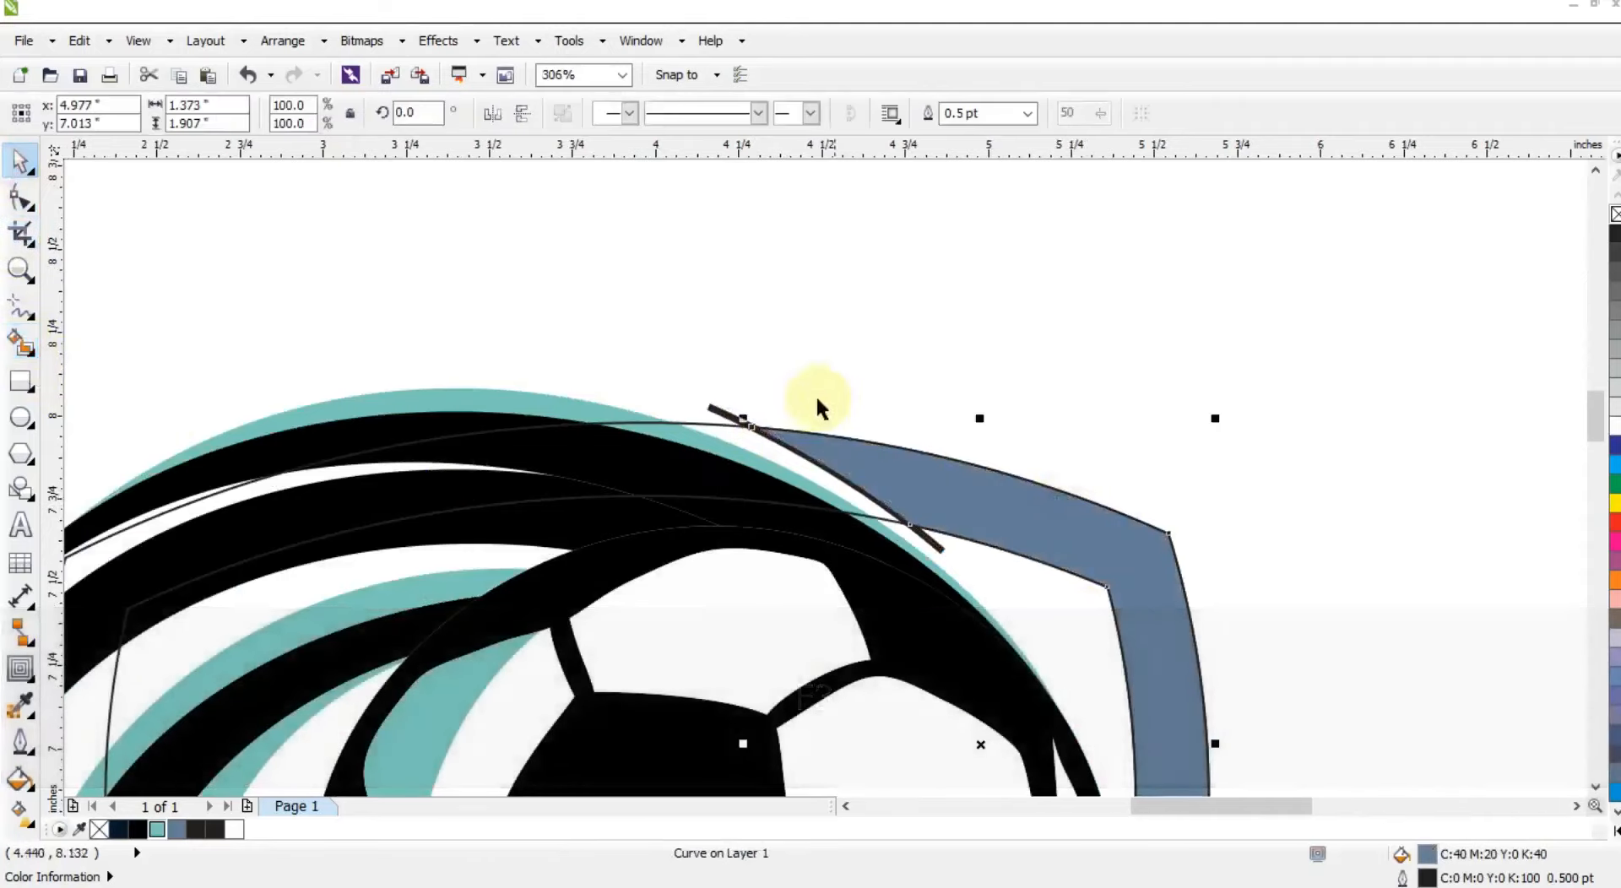
key(Delete)
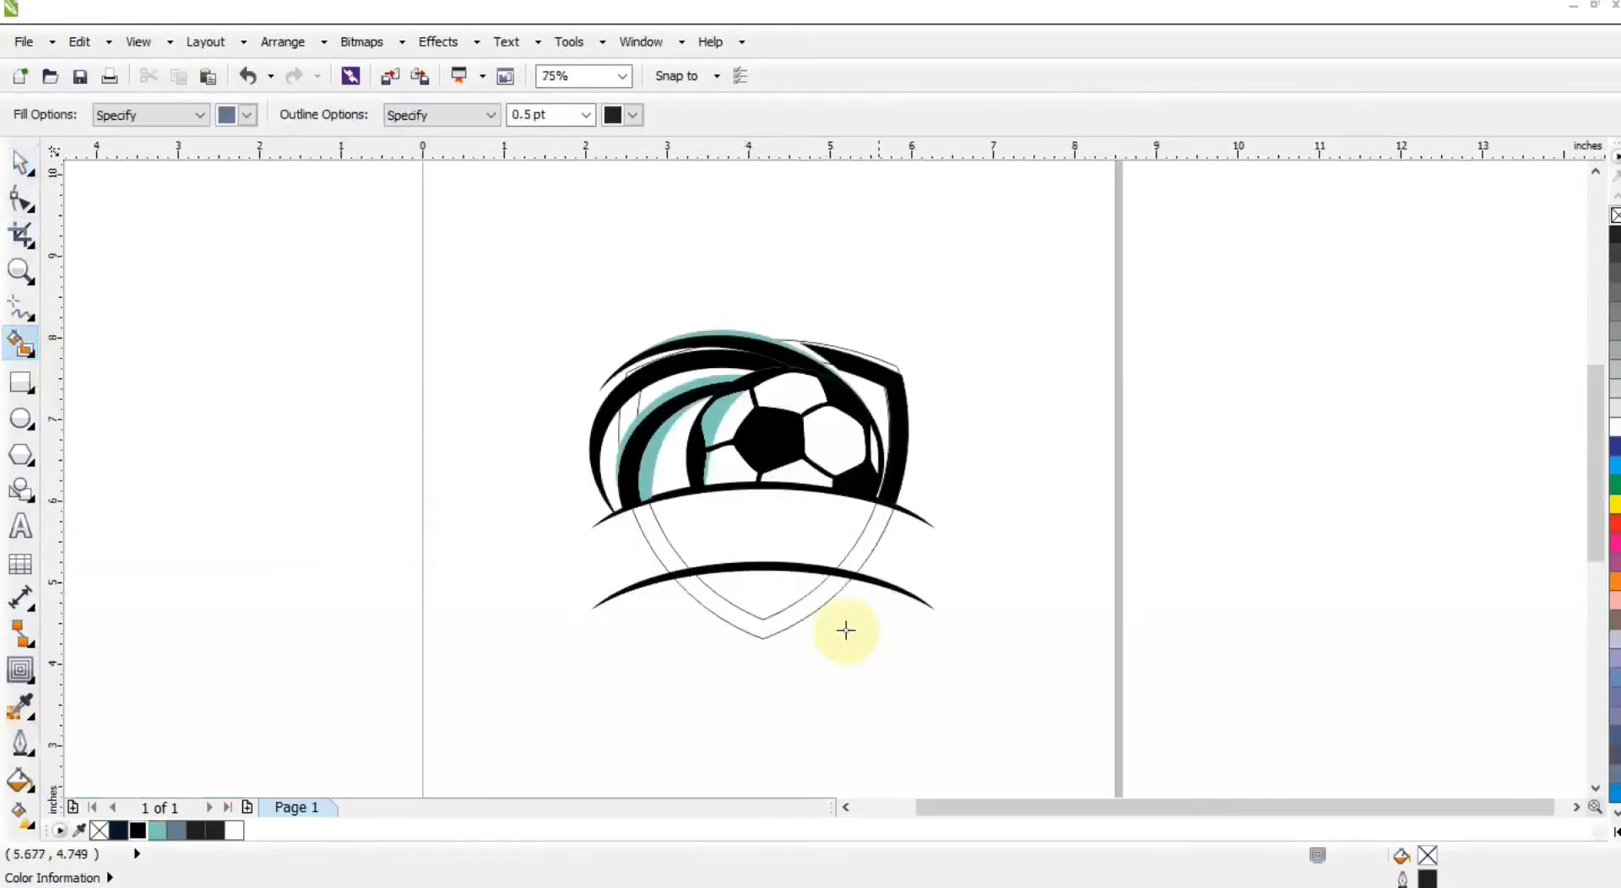
- Smart Fill the shield's interior and border areas below the lower arc, and color the border piece black
click(758, 602)
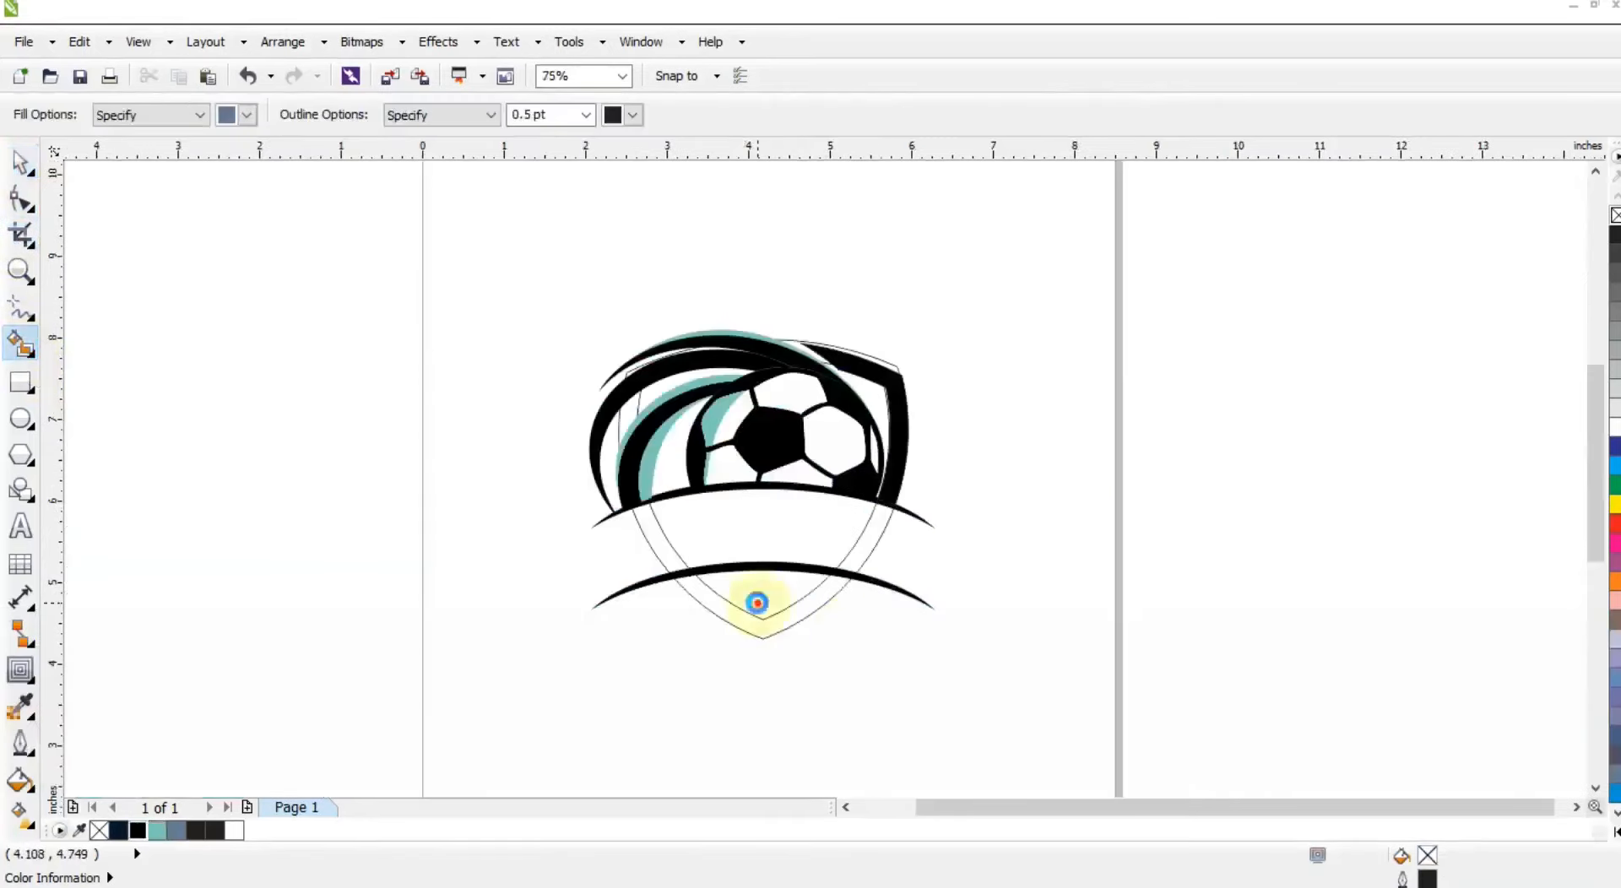
key(ctrl+z)
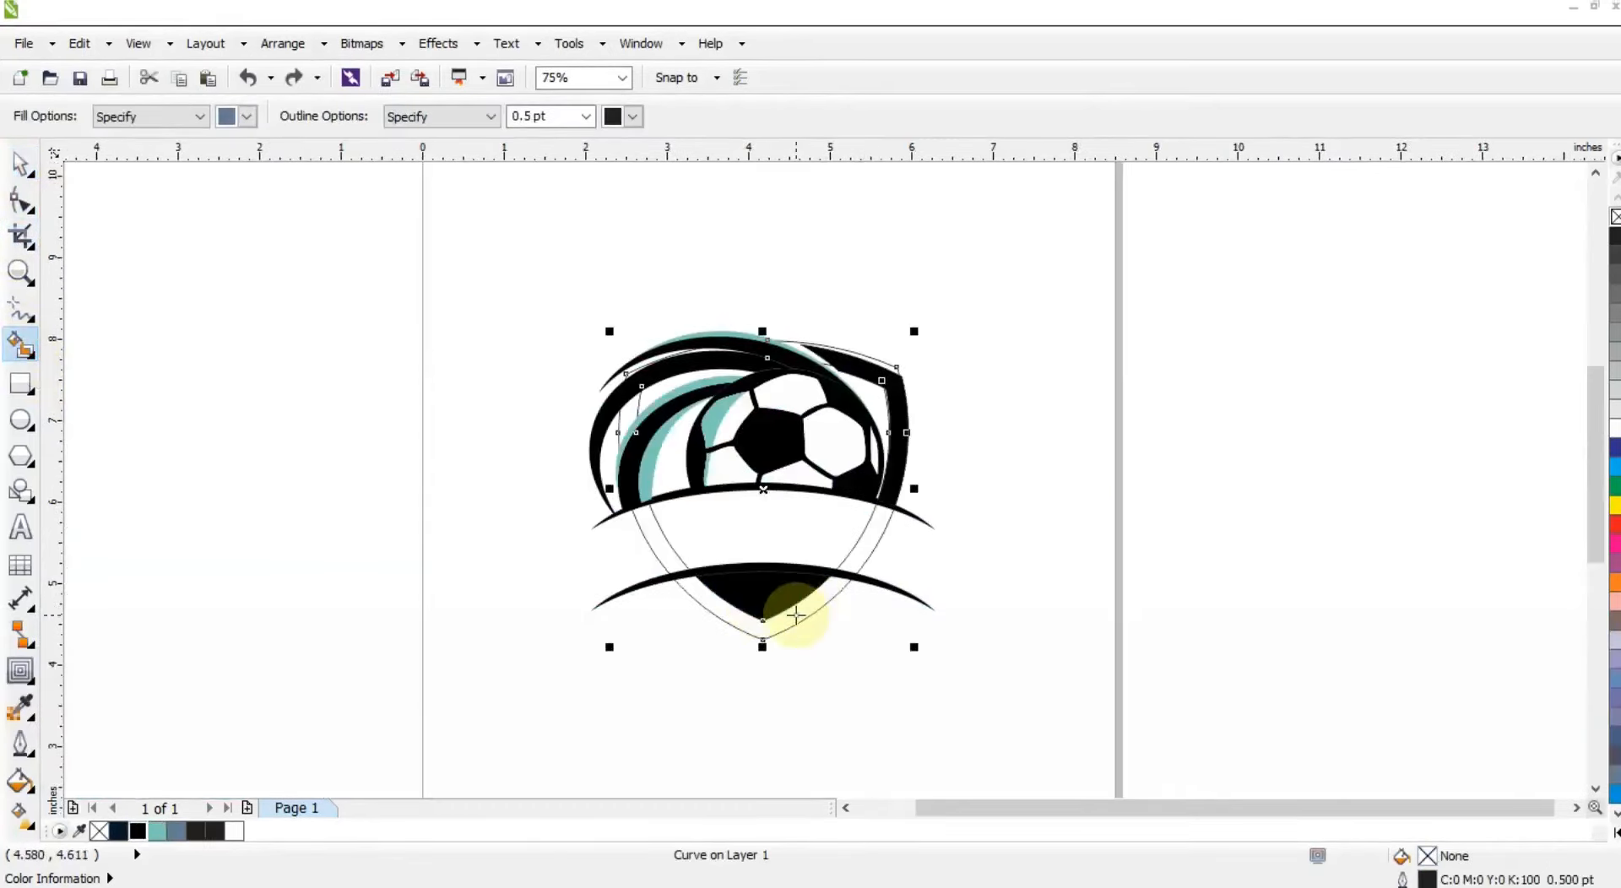
click(795, 616)
click(12, 169)
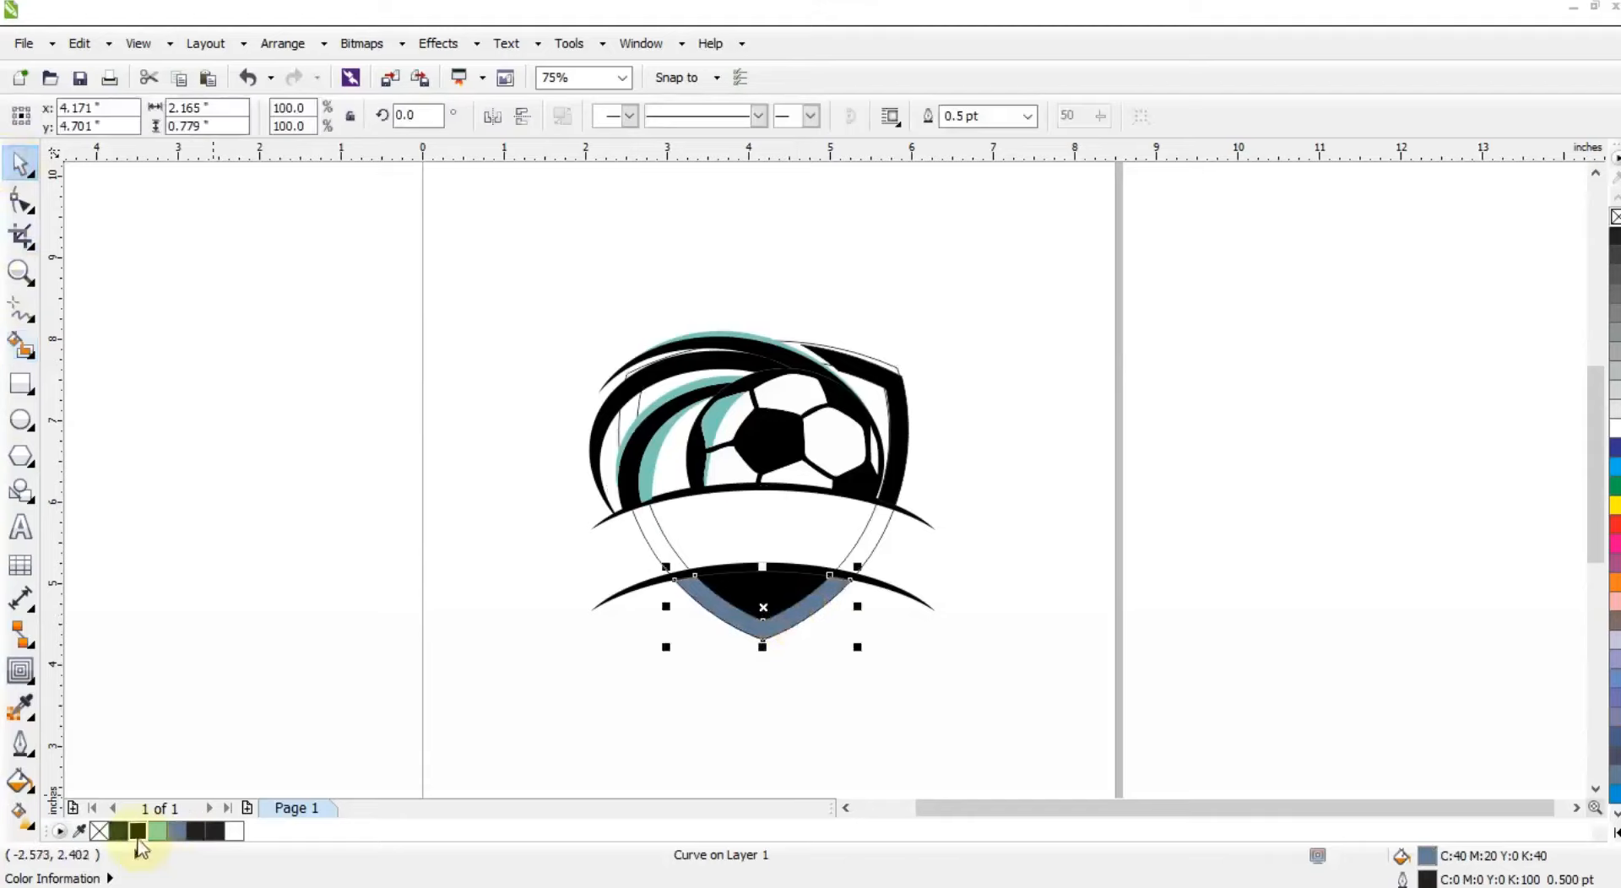
click(137, 831)
- Weld the two black pieces of the shield's tip and delete the remaining shield construction outline
shift+click(780, 579)
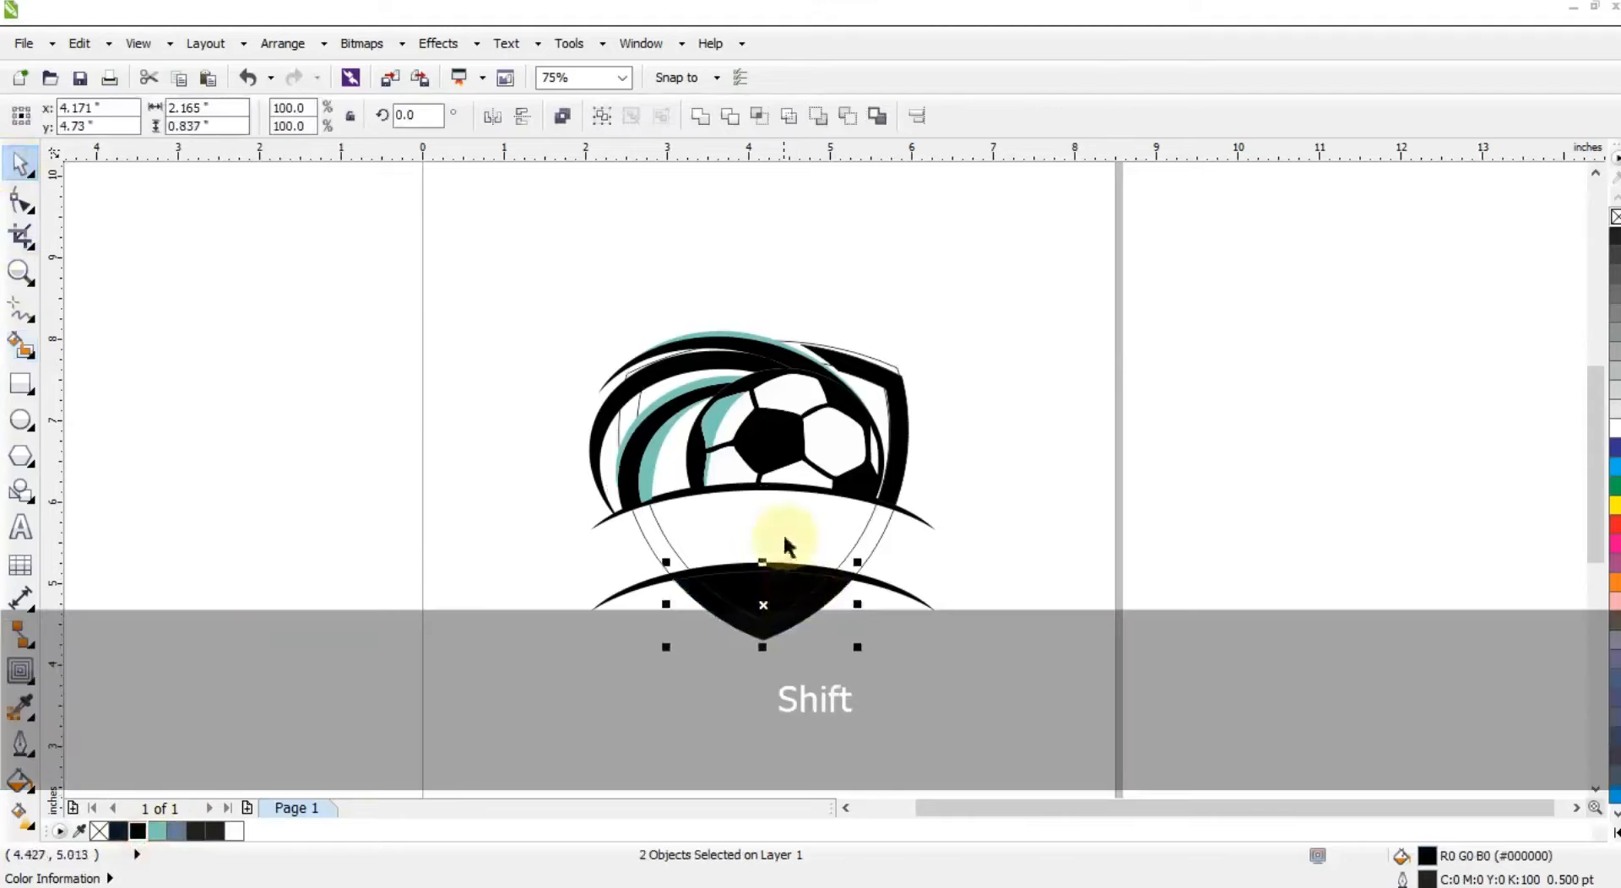
click(712, 126)
click(1064, 540)
click(872, 537)
key(Delete)
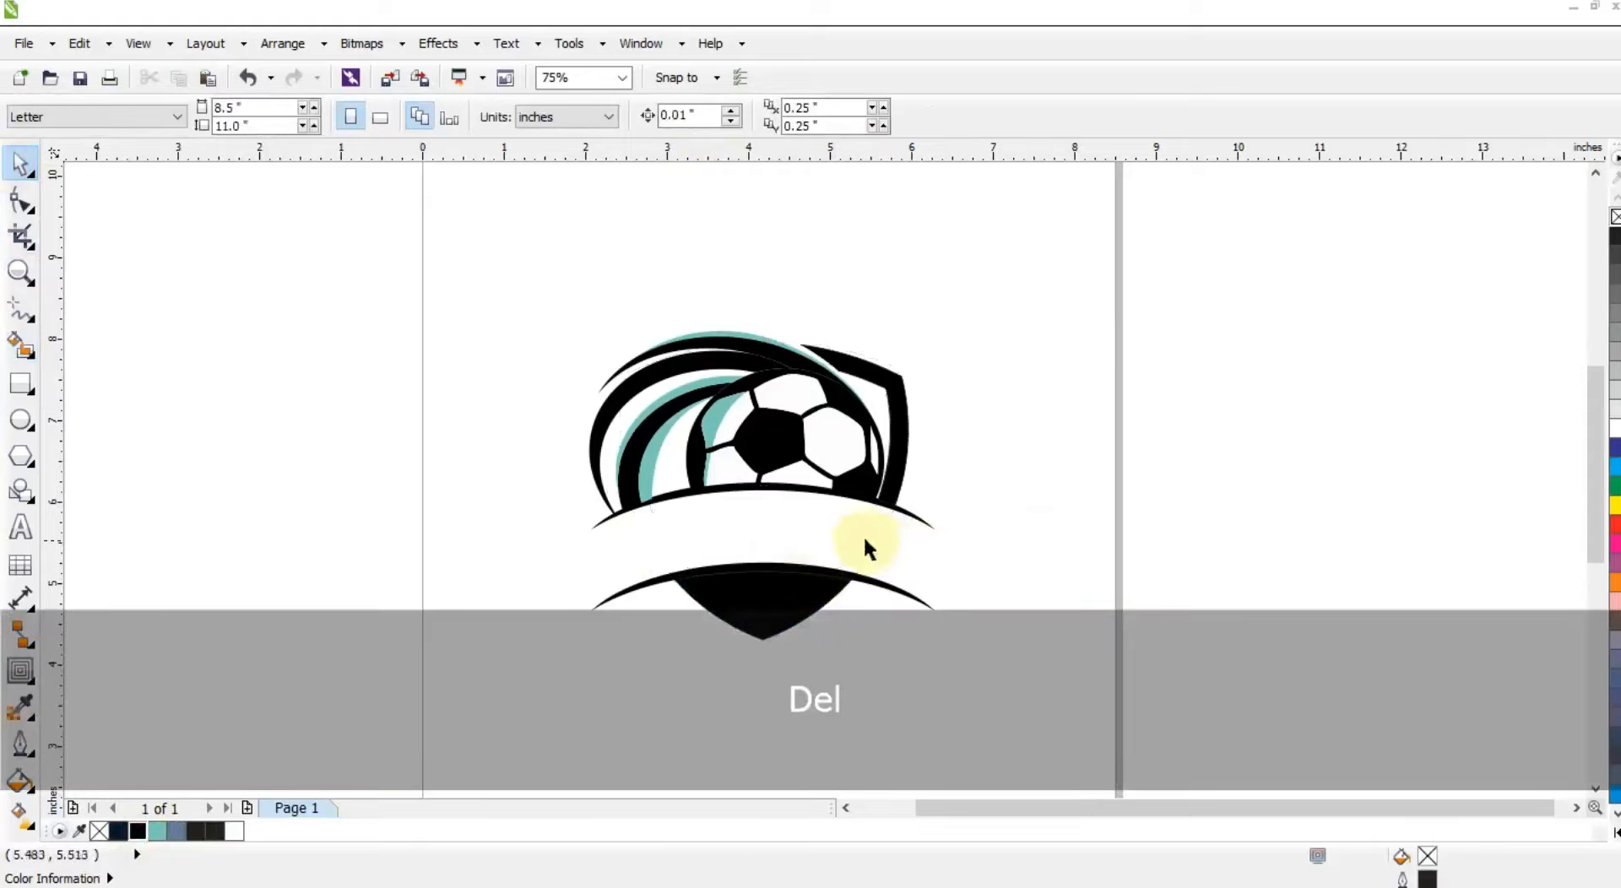
- Draw a closed narrow triangle from the shield's tip to the lower arc's right end, filled black without an outline
click(18, 270)
drag(532, 421, 1169, 760)
click(21, 310)
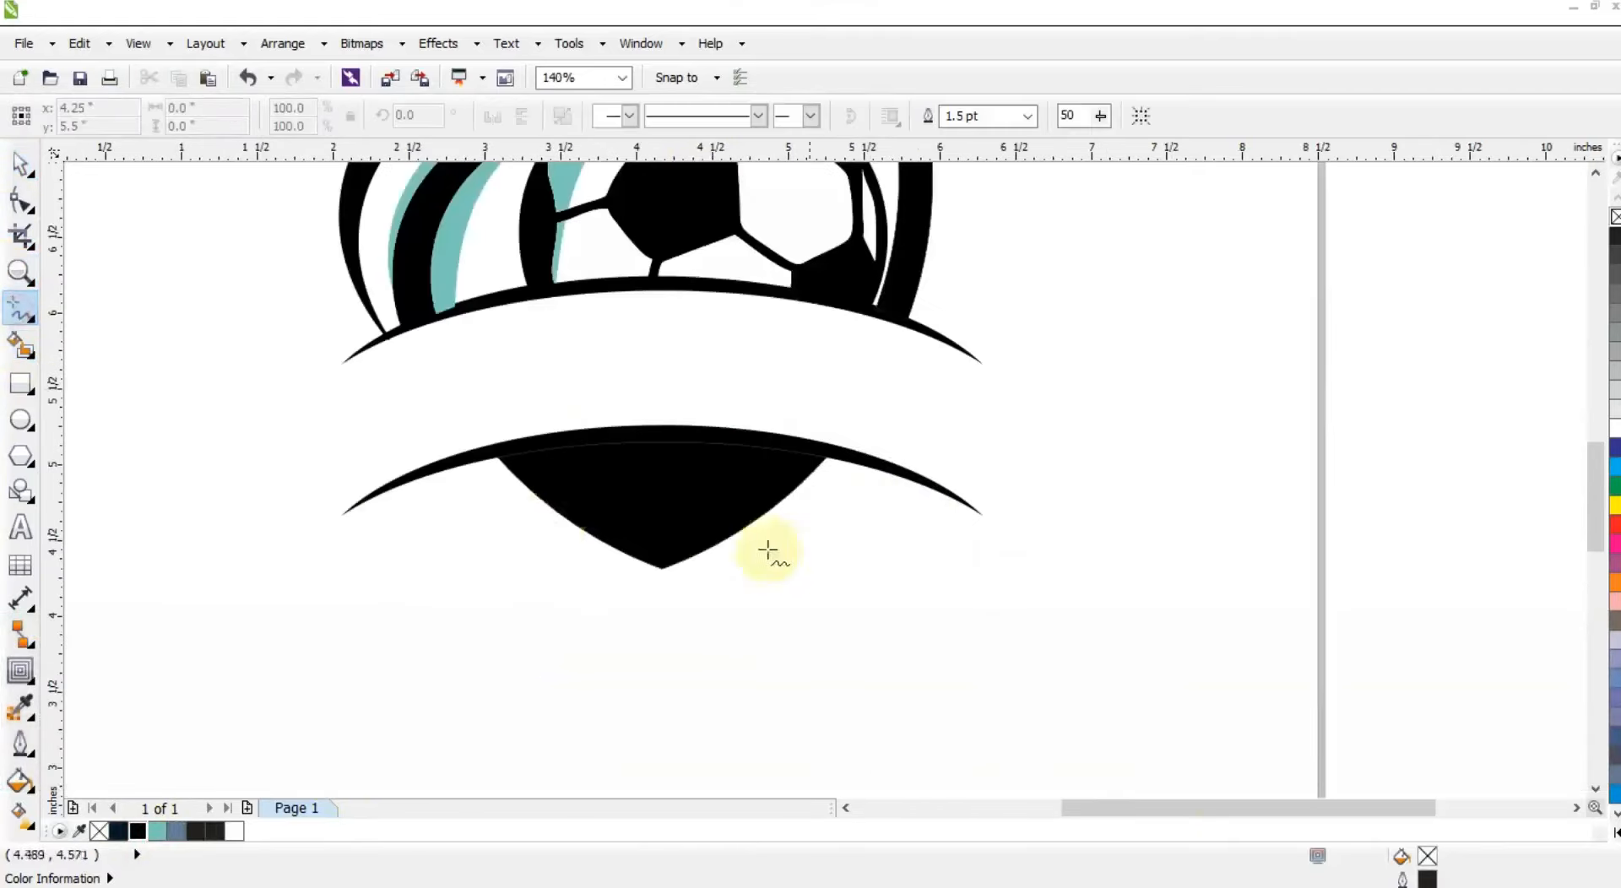
click(663, 566)
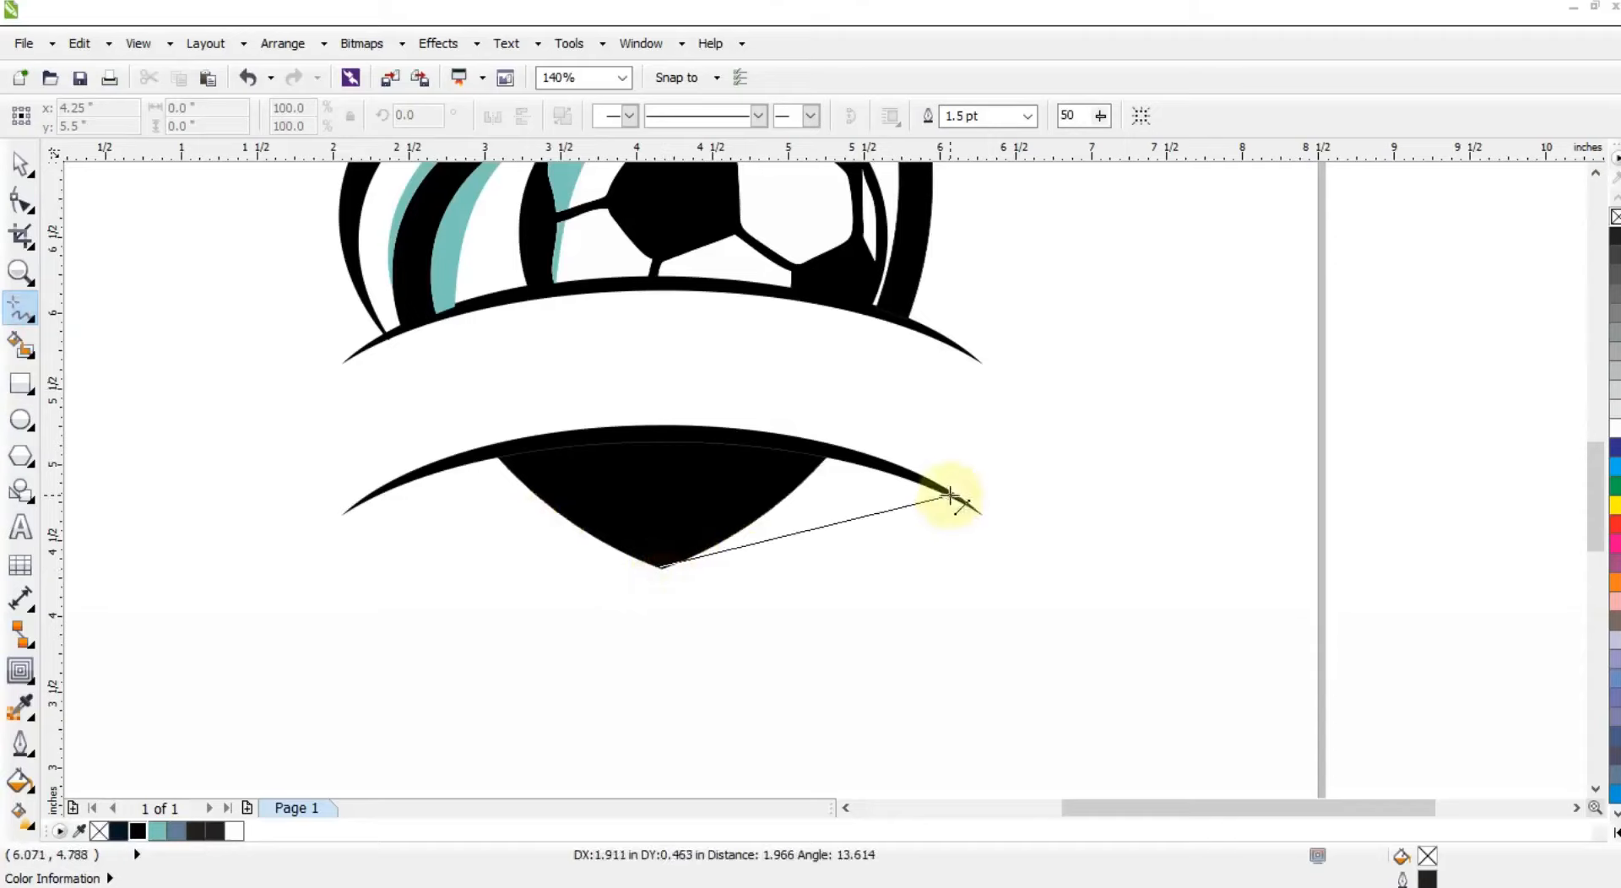
click(948, 494)
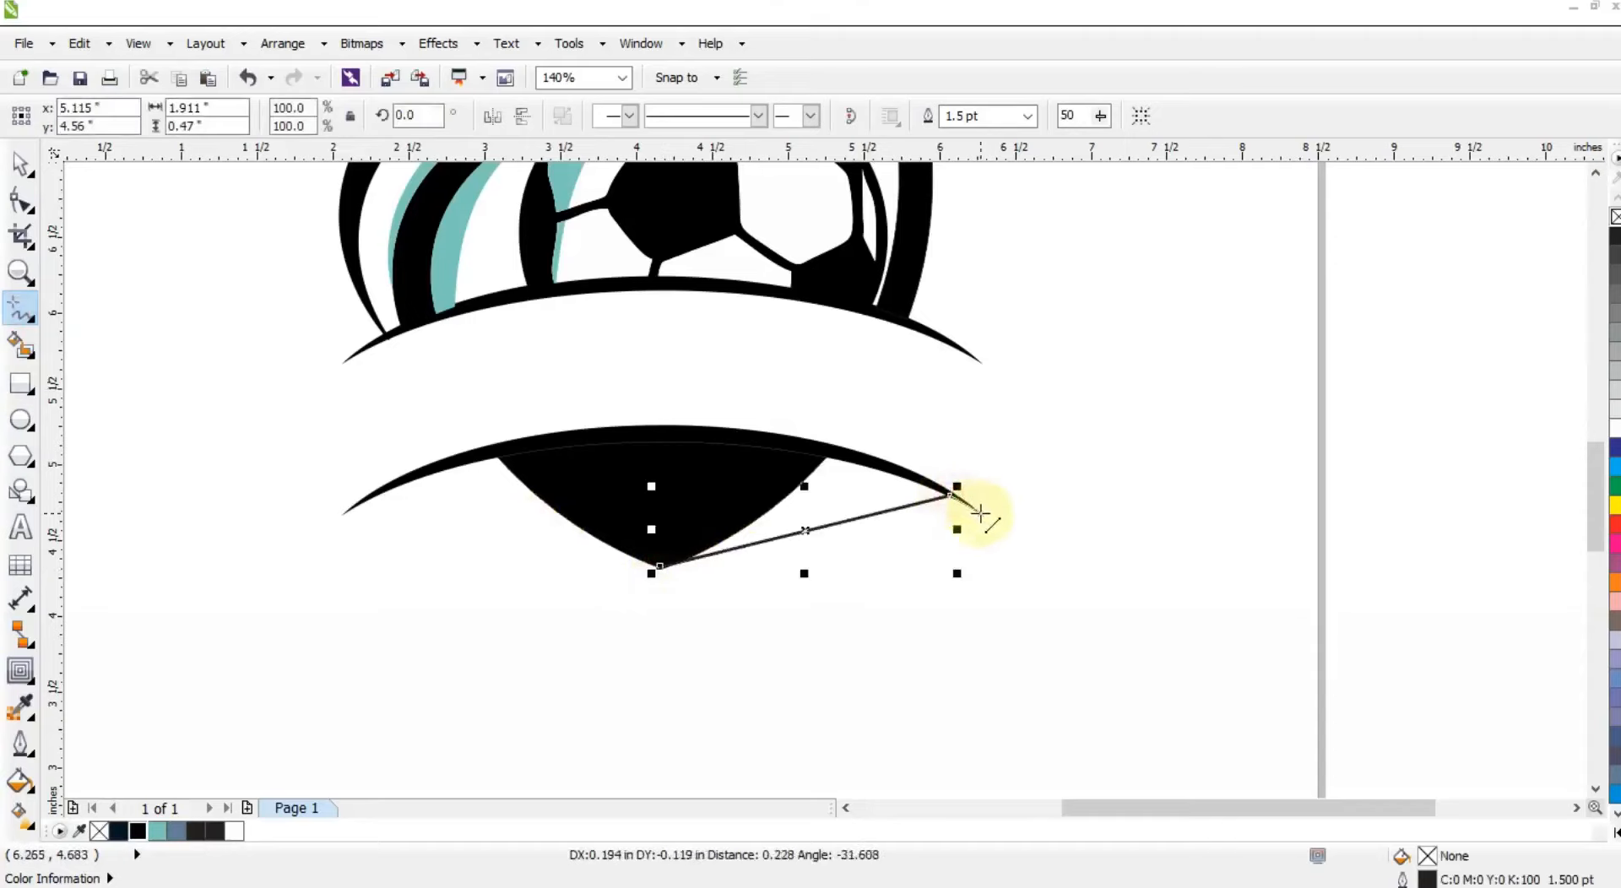
click(980, 514)
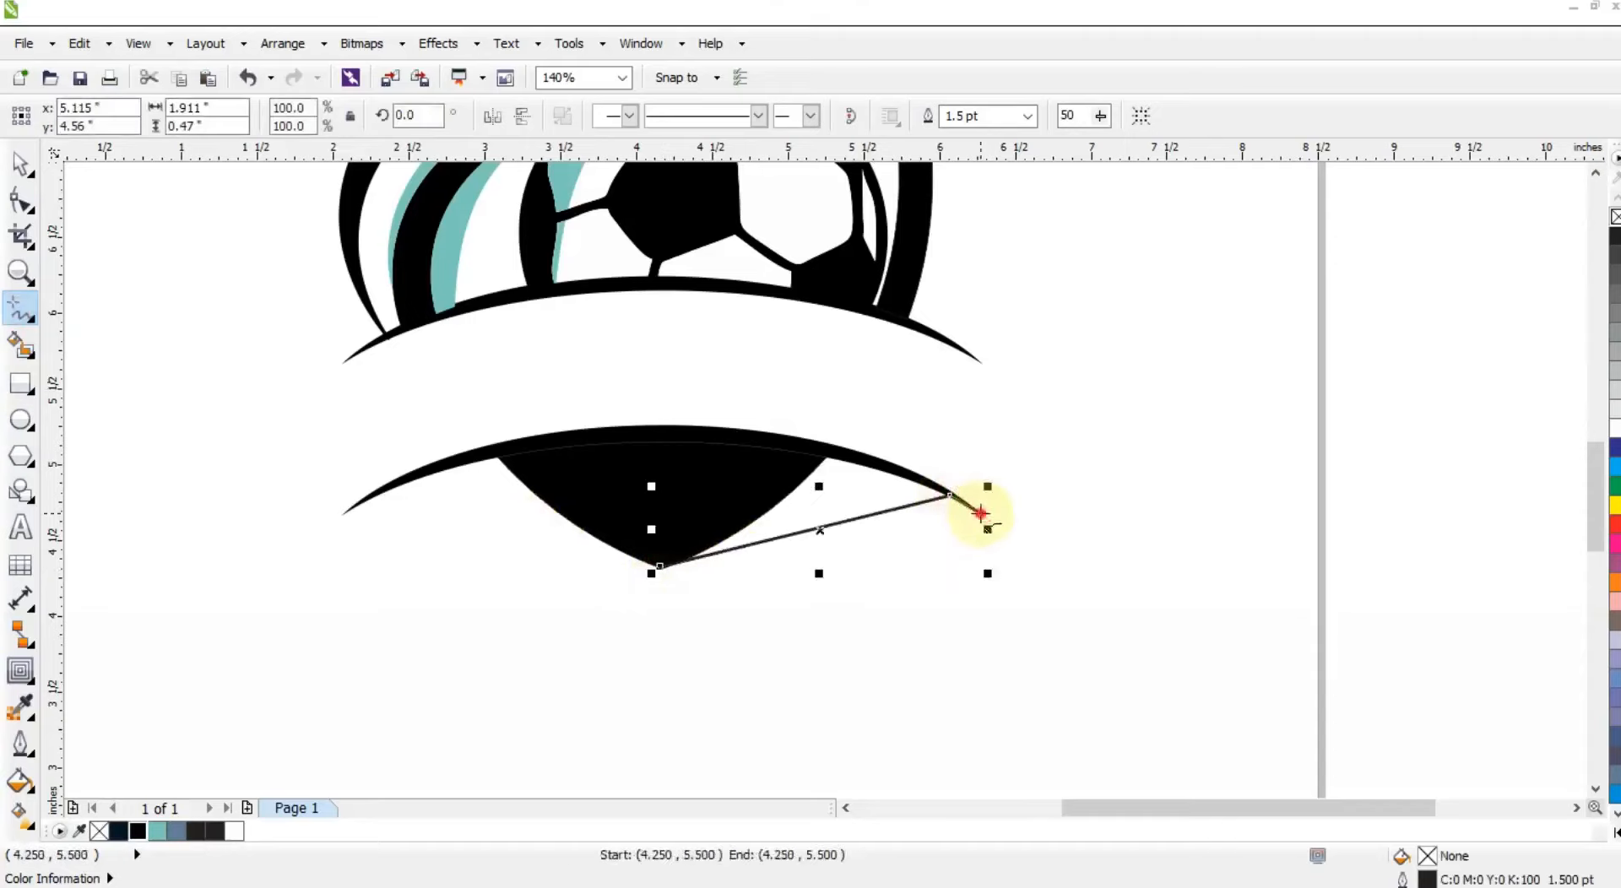
click(661, 563)
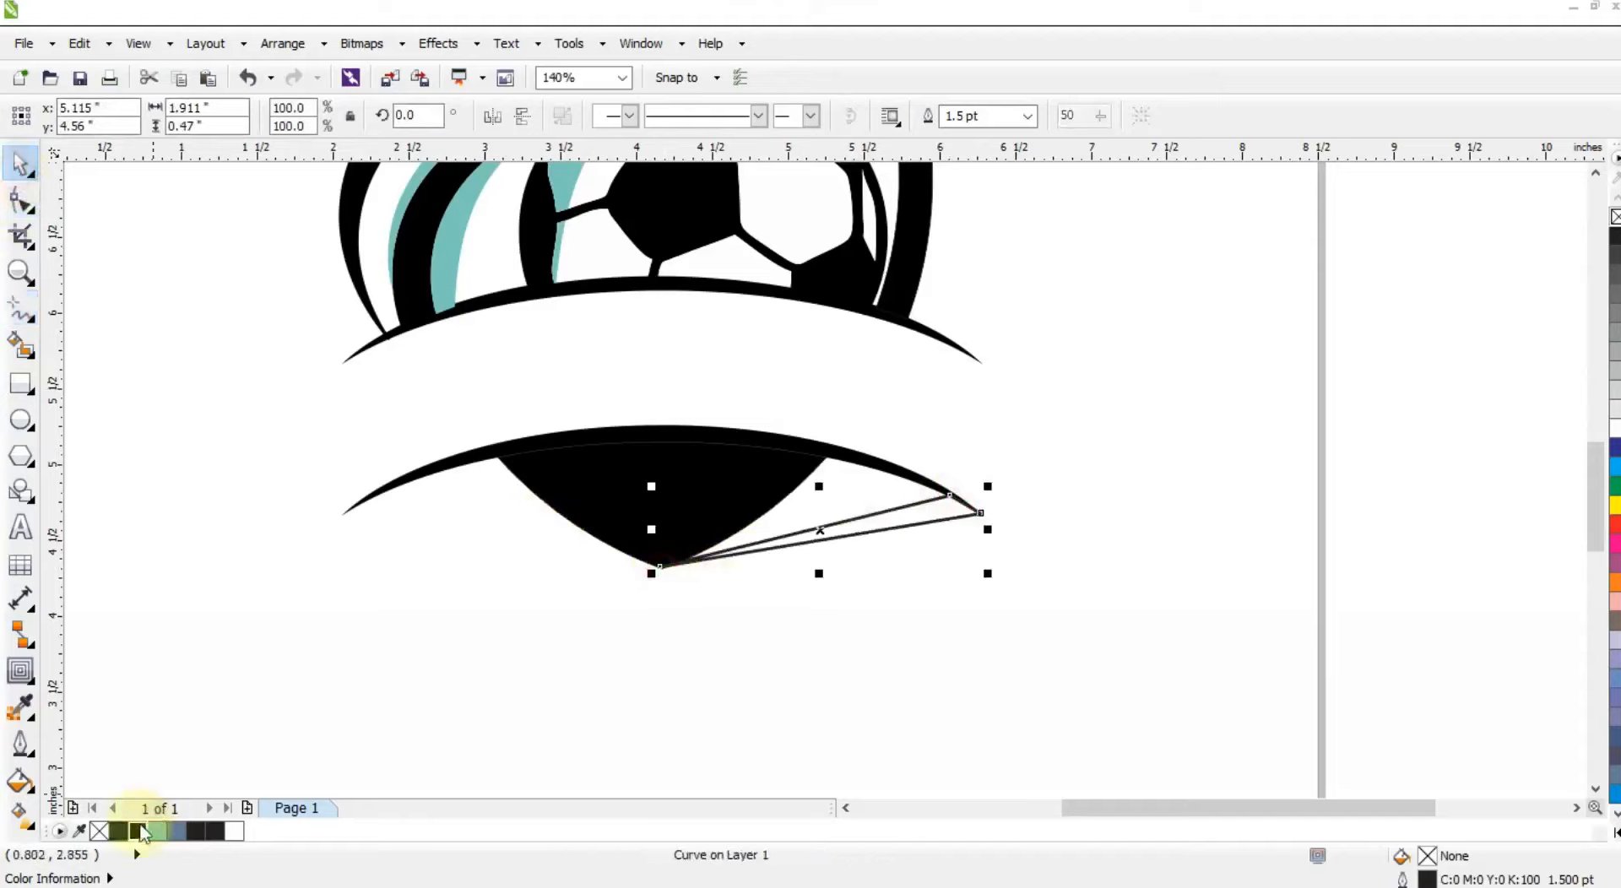
click(137, 831)
right_click(1615, 217)
- Mirror a copy of the black triangle to the left of the shield's tip and weld both triangles together
click(853, 536)
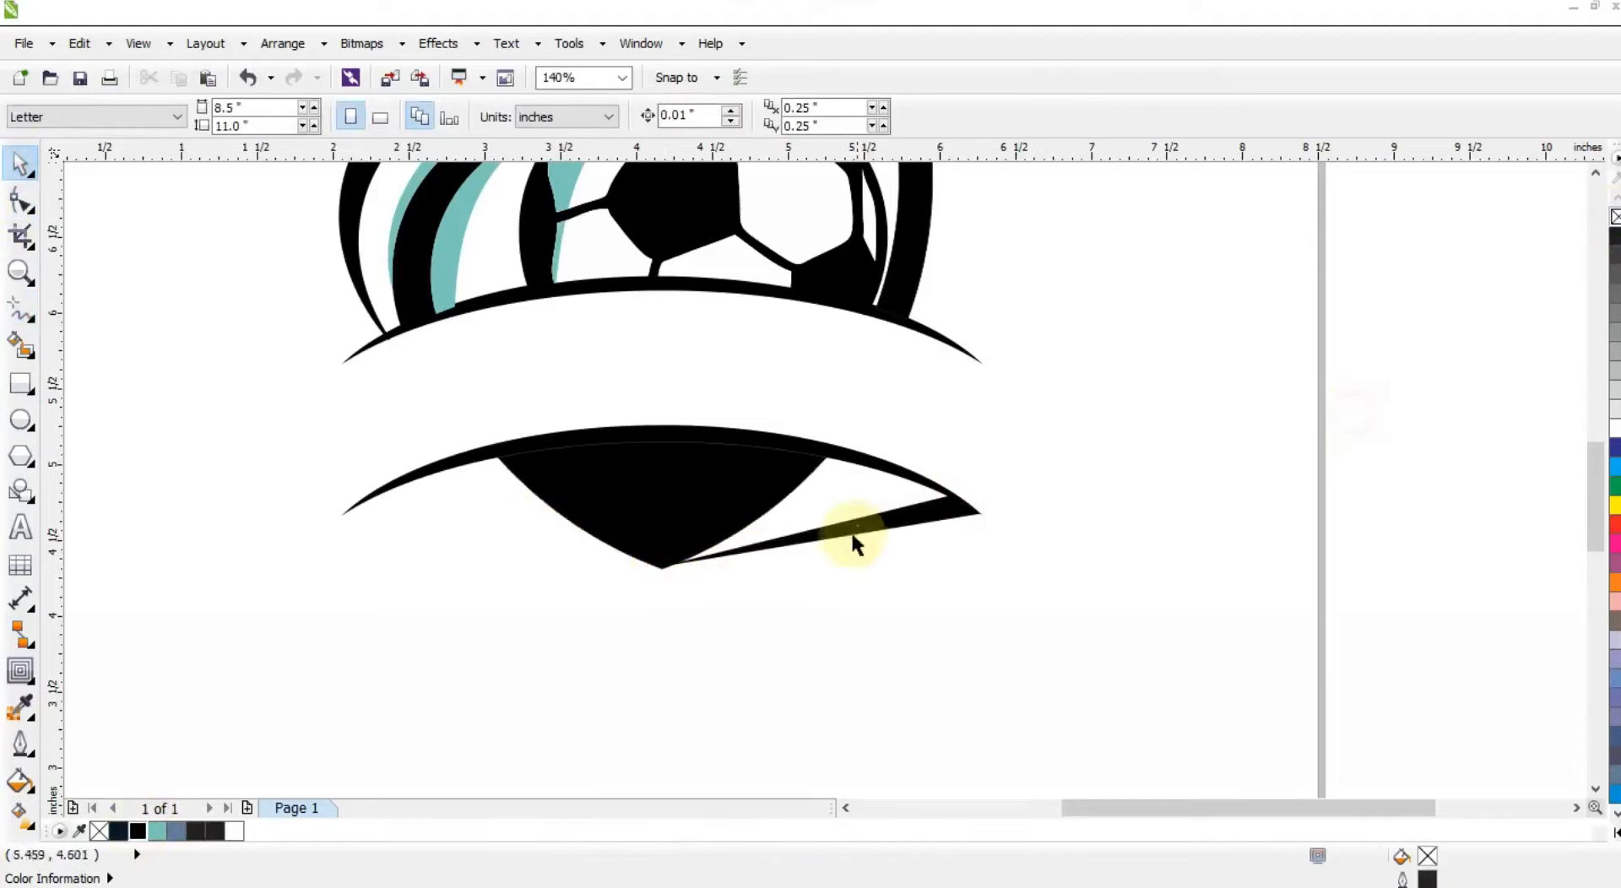
click(985, 527)
drag(986, 528, 628, 631)
shift+click(774, 547)
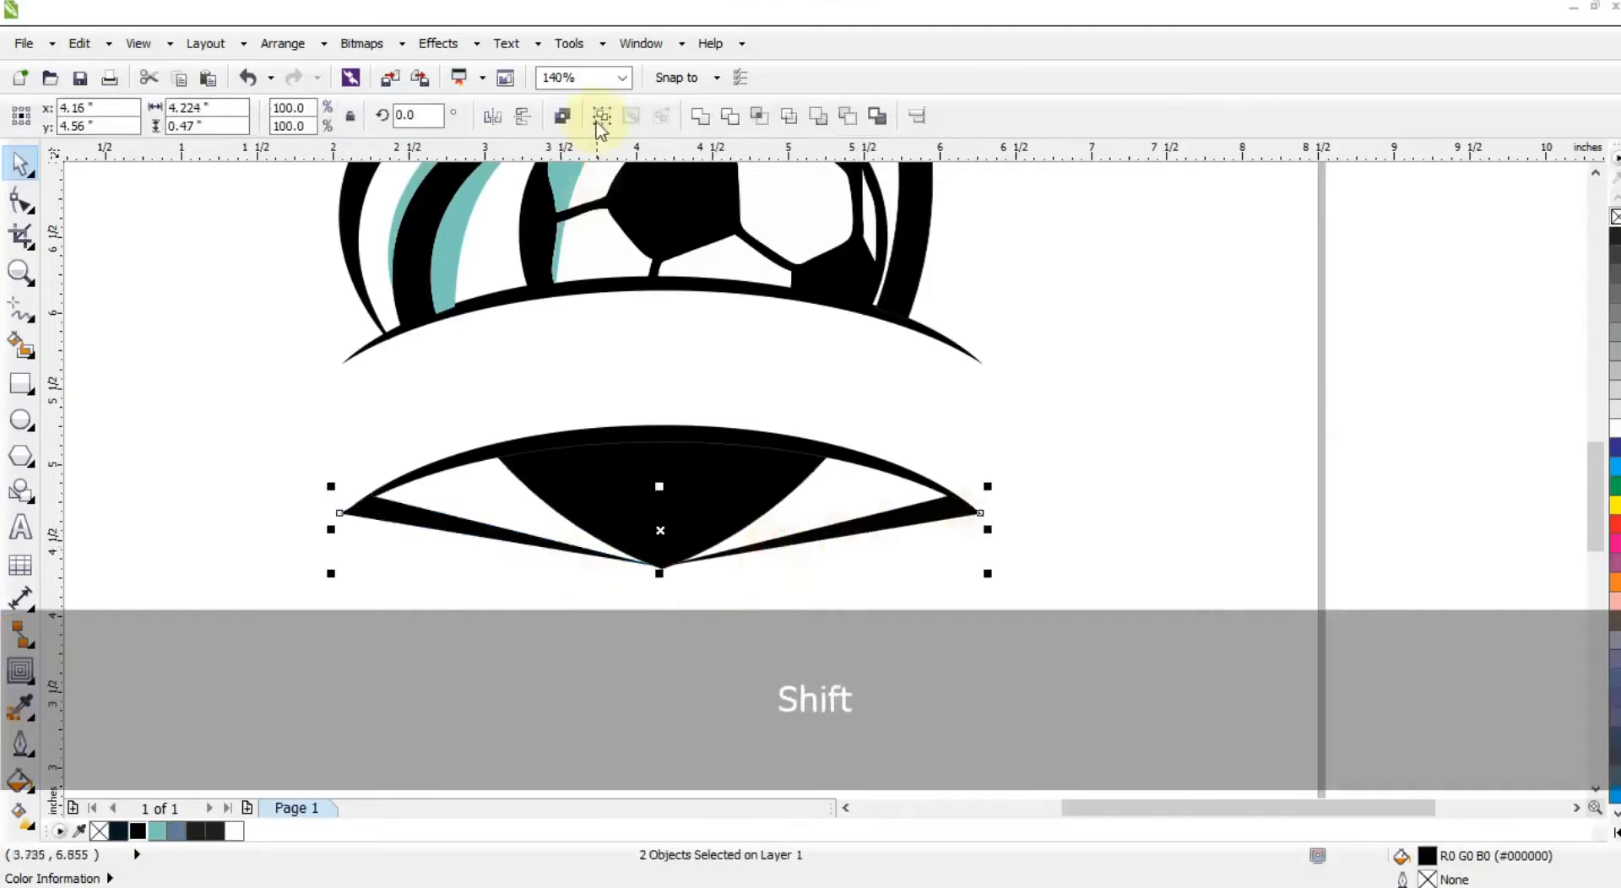
click(688, 119)
- Center the triangles, lower arc and shield tip horizontally on one another and weld them into one shape
shift+click(921, 490)
key(c)
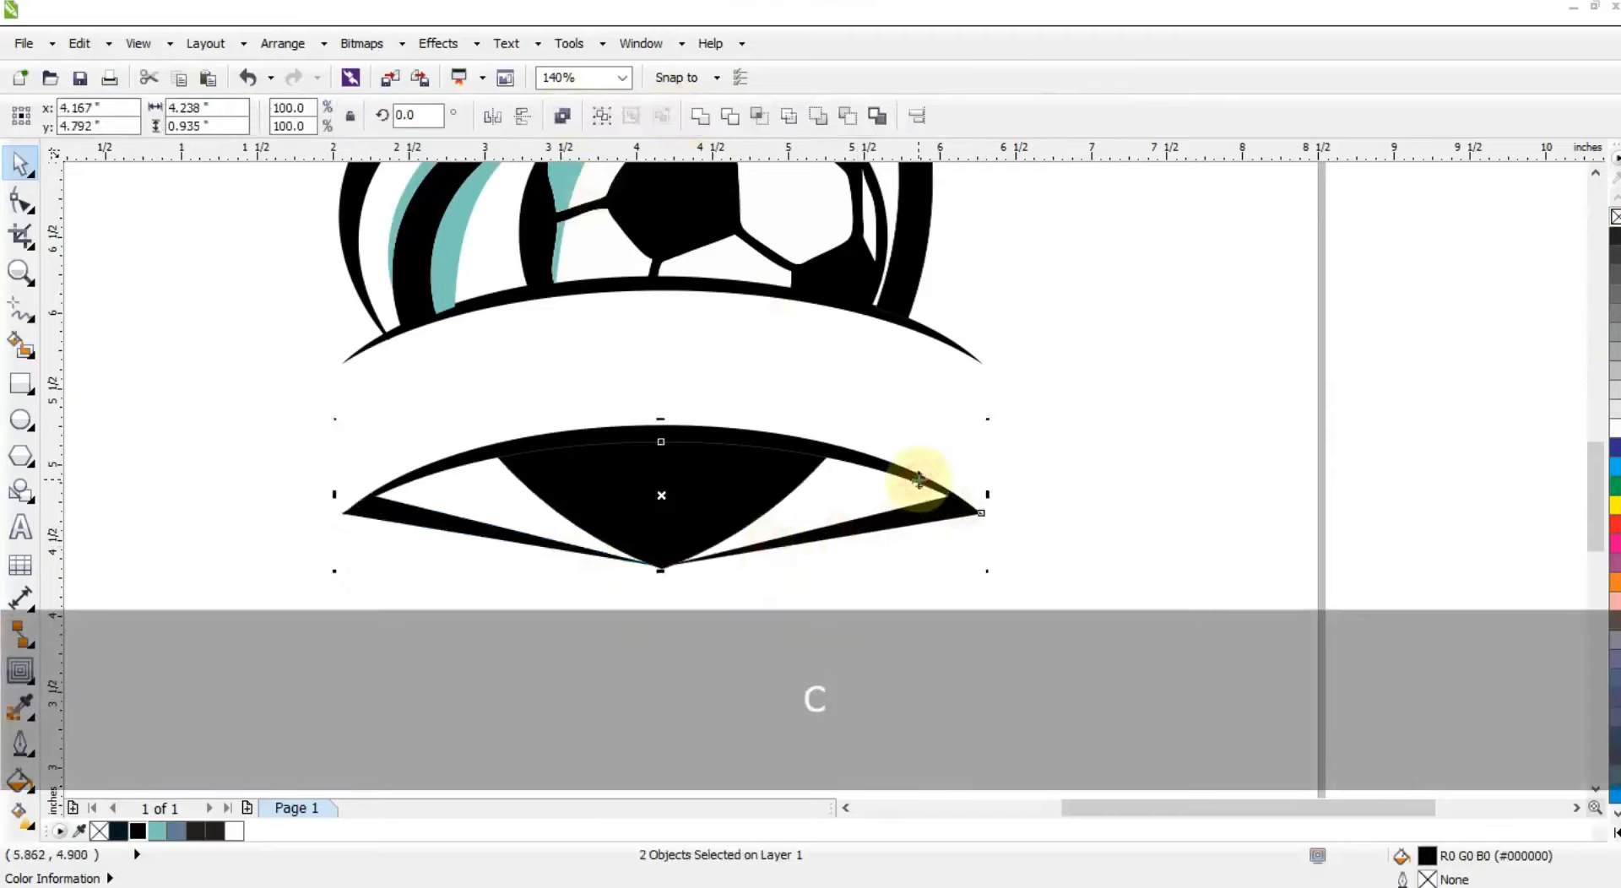
click(703, 119)
shift+click(700, 494)
key(c)
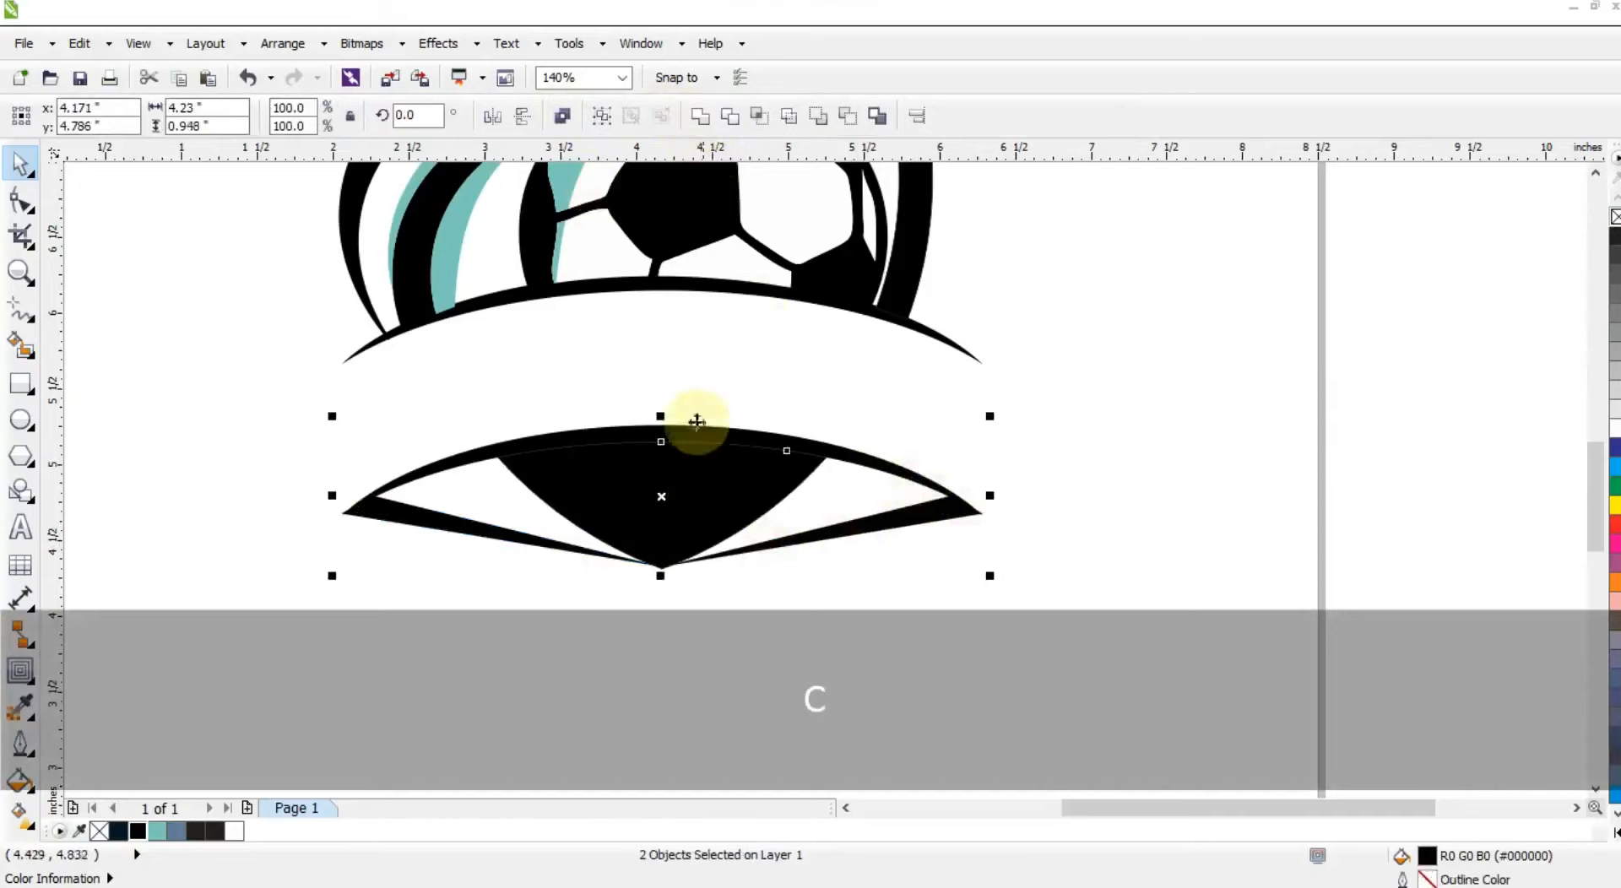
click(701, 118)
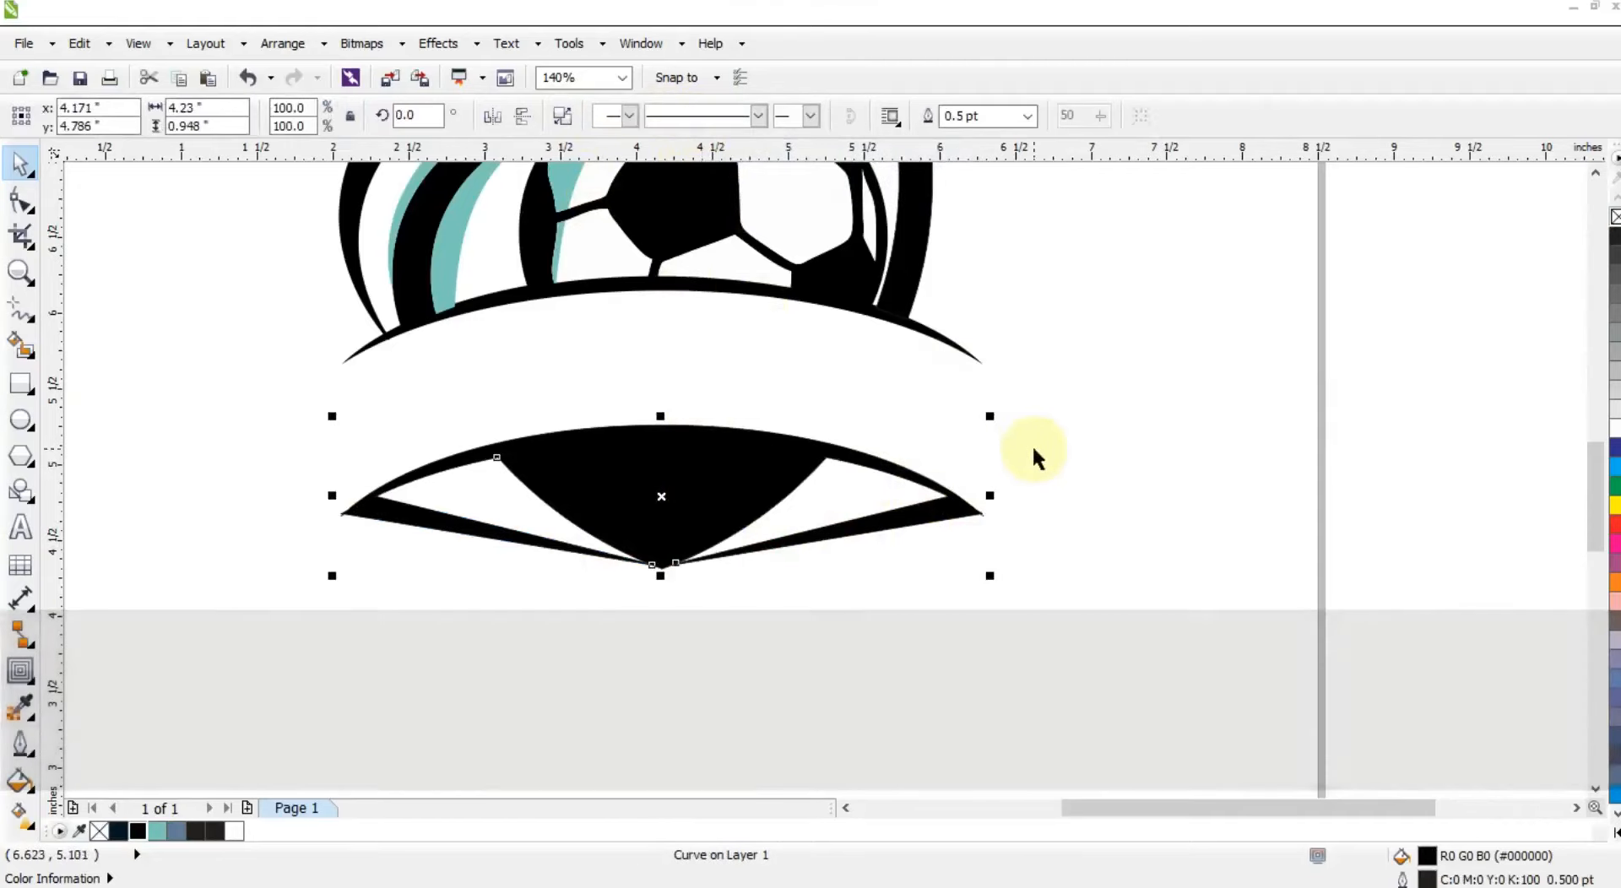
click(1032, 444)
- Draw a circle about 4.64 inches in diameter around the whole logo
key(F3)
key(F3)
key(F3)
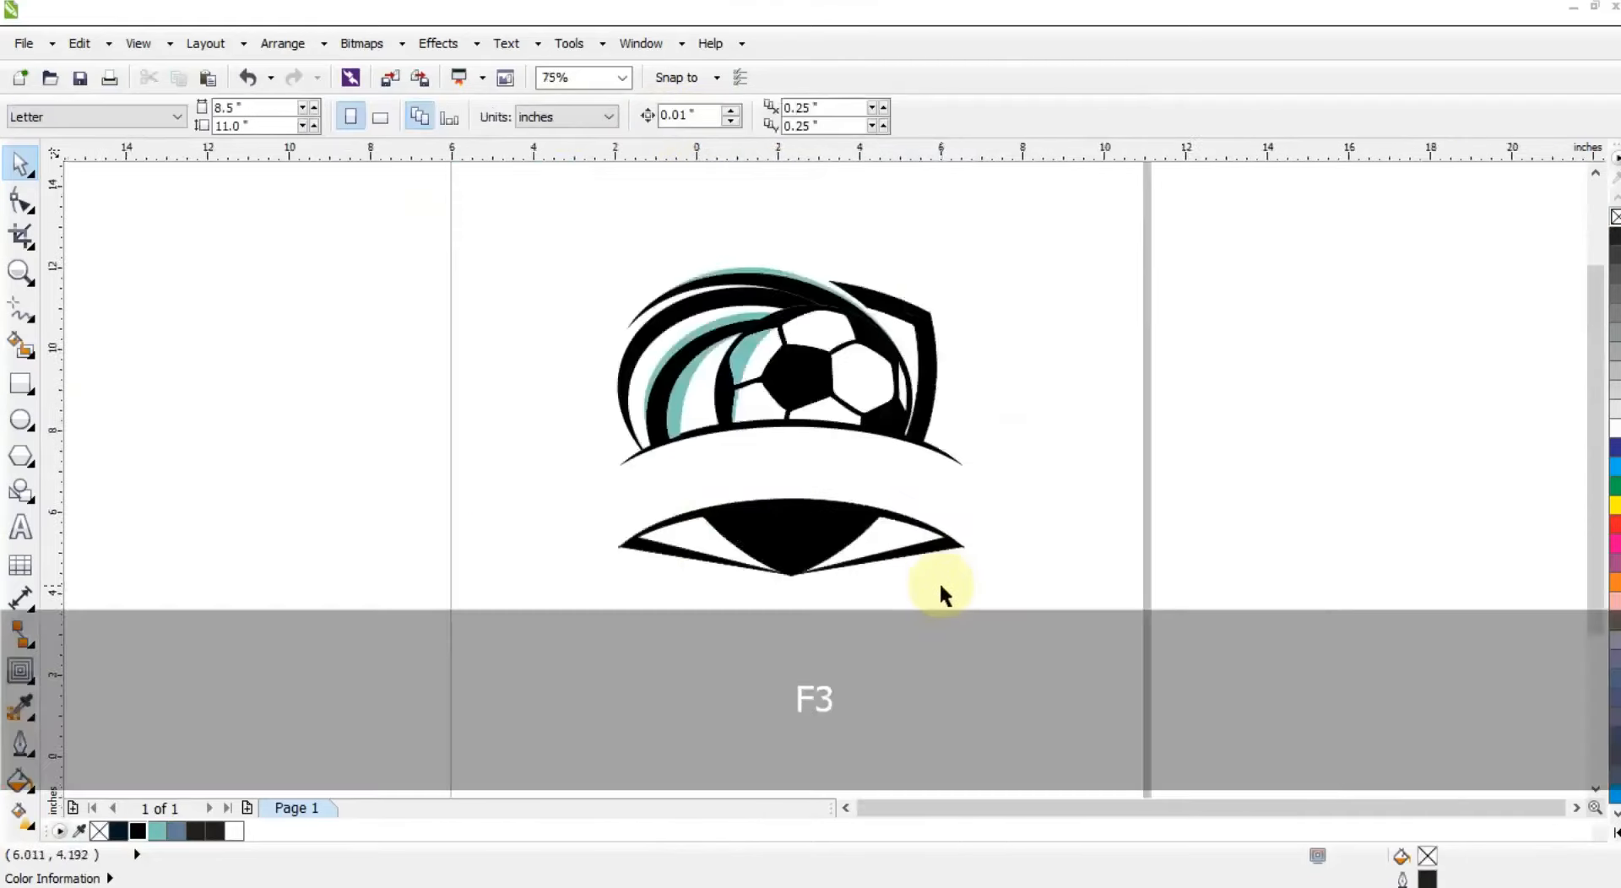
click(21, 272)
drag(644, 307, 1127, 616)
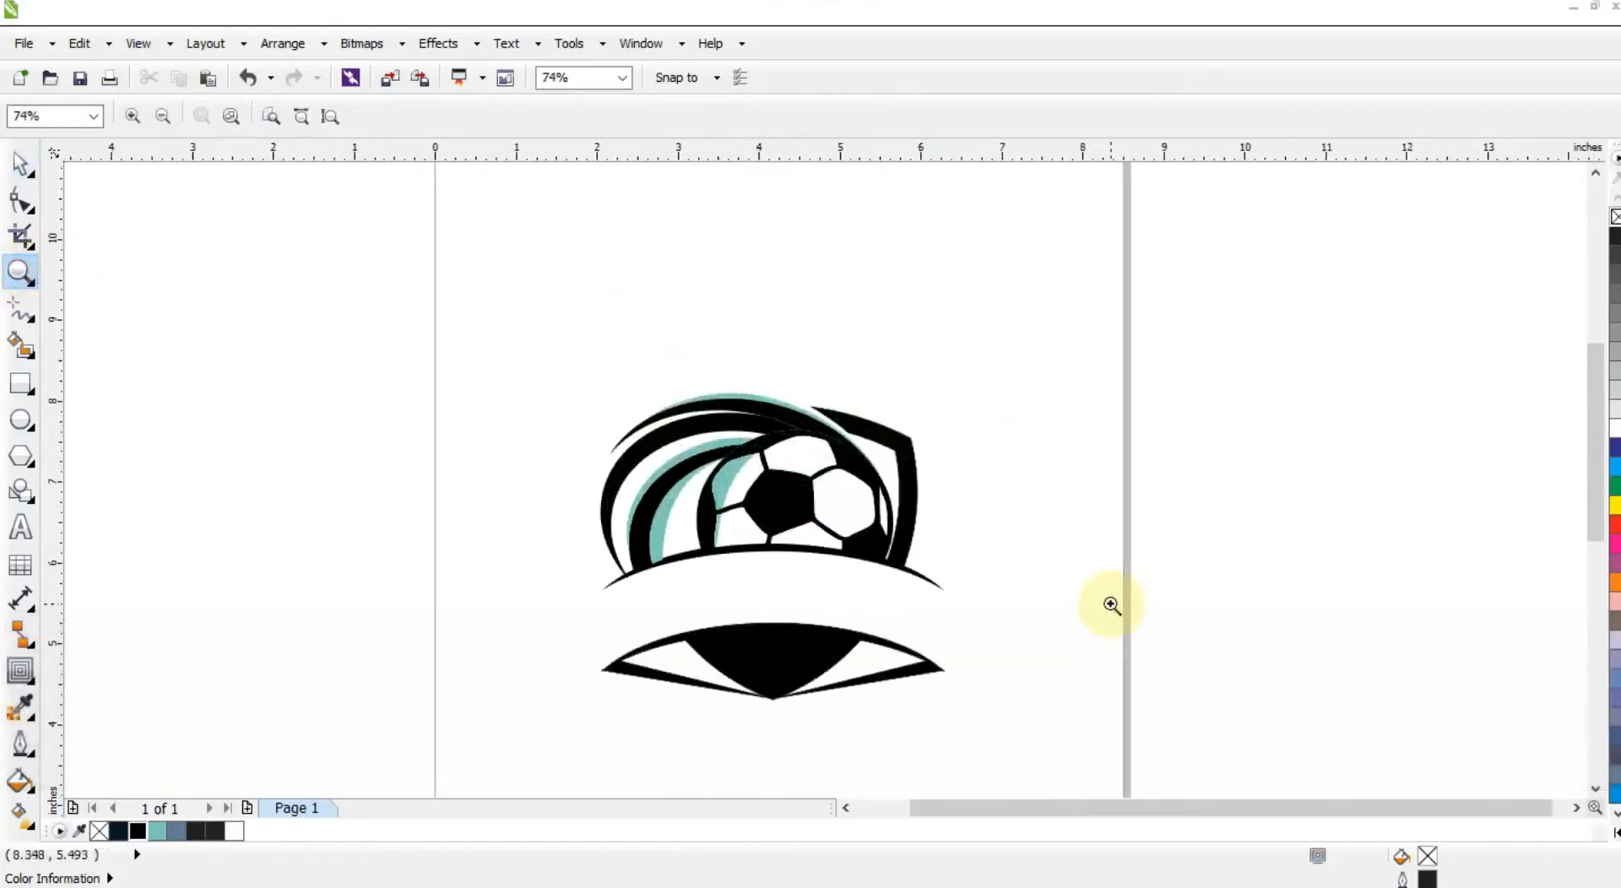
click(24, 419)
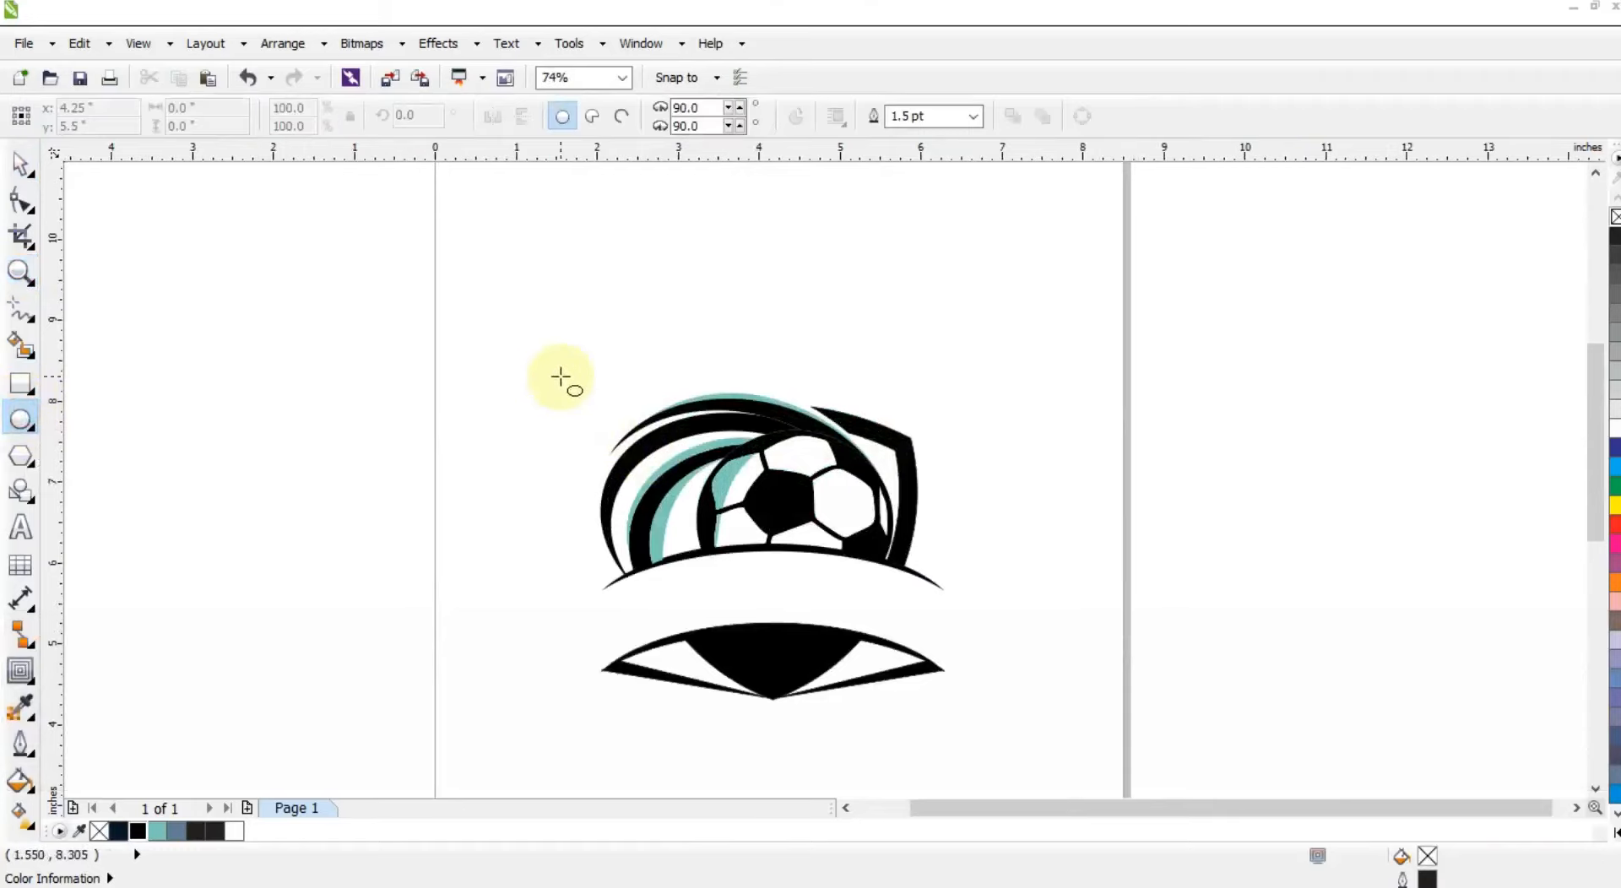
drag(560, 378, 861, 757)
click(23, 162)
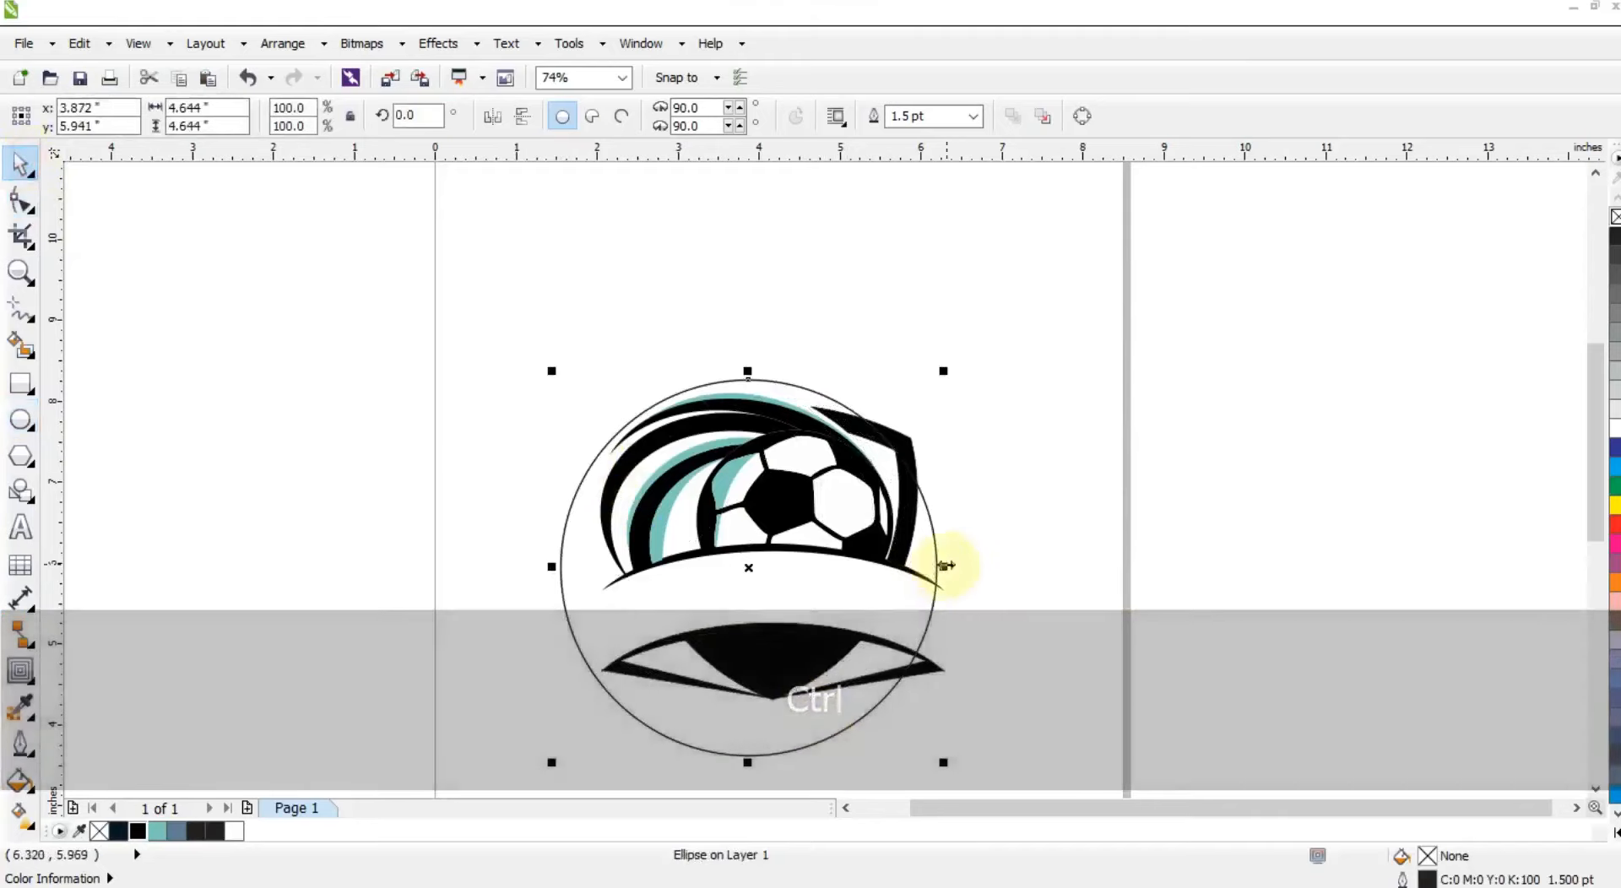
- Stretch the circle into an ellipse about 5.23 inches wide and center it horizontally on the lower shape
key(shift)
drag(945, 566, 967, 566)
shift+click(942, 671)
key(c)
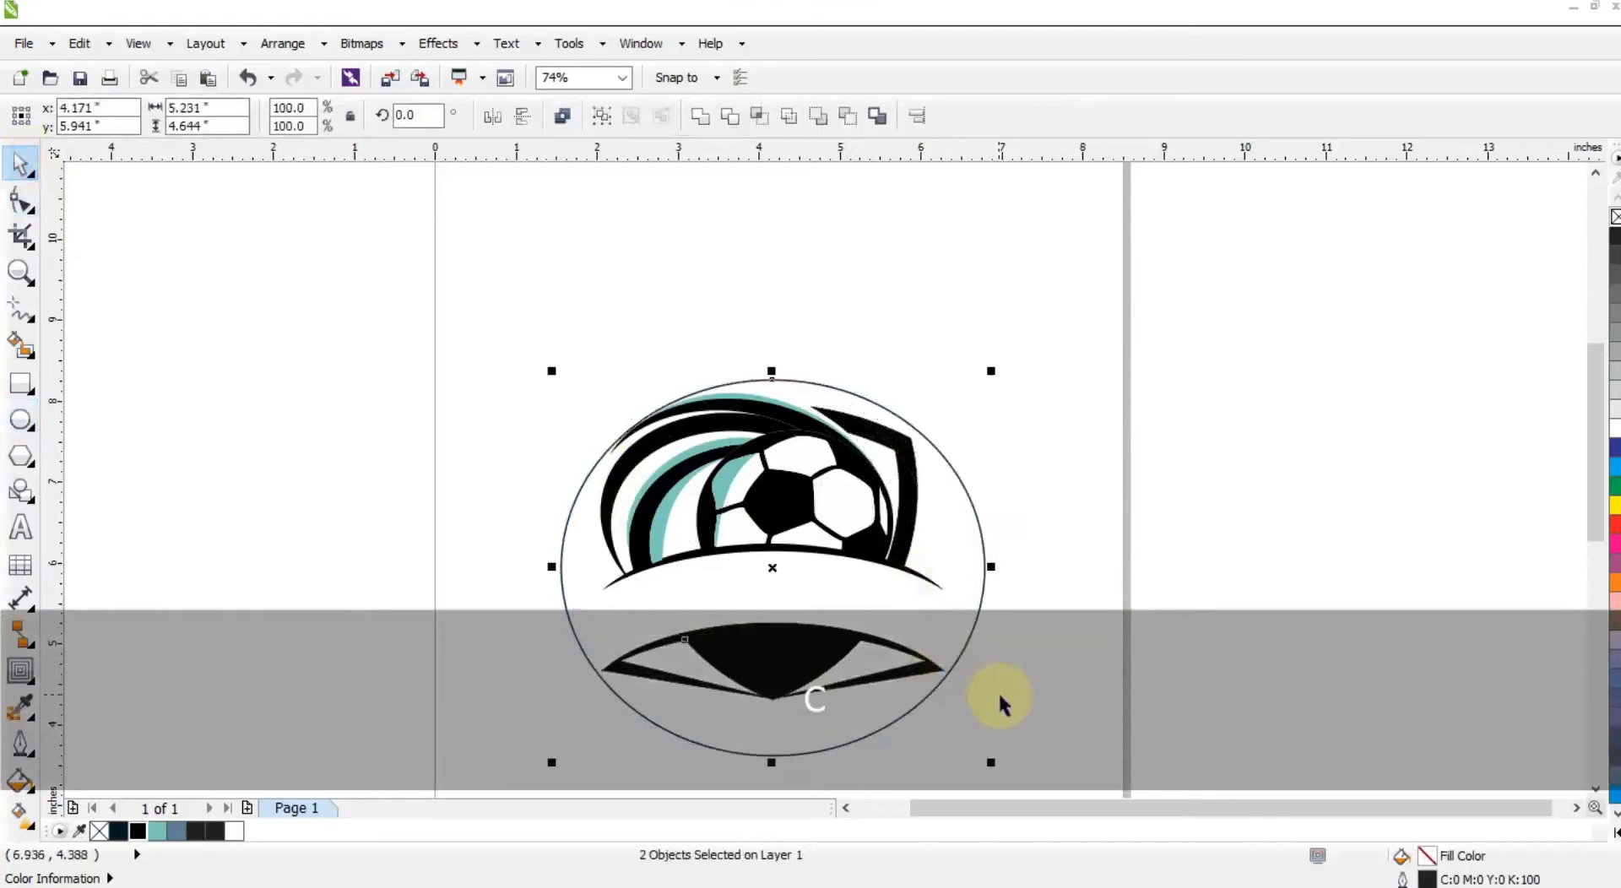
- Widen the ellipse to about 6.14 inches and shift it slightly down and left around the logo
click(952, 571)
click(983, 568)
key(shift)
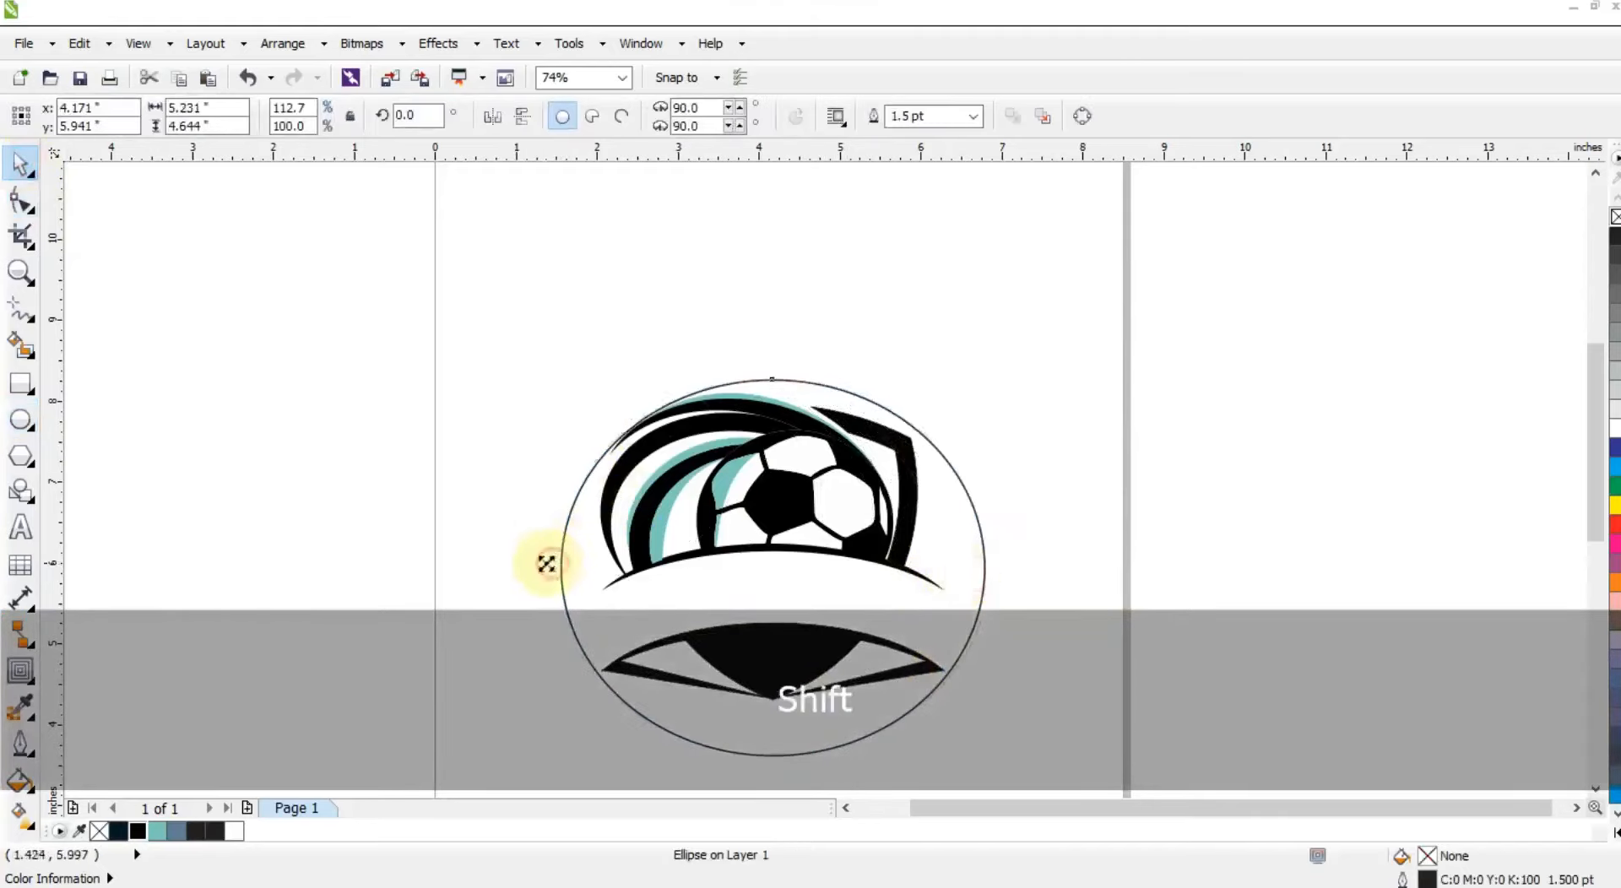
mouse_move(549, 566)
mouse_down()
mouse_move(516, 566)
mouse_move(543, 572)
mouse_up()
key(ctrl)
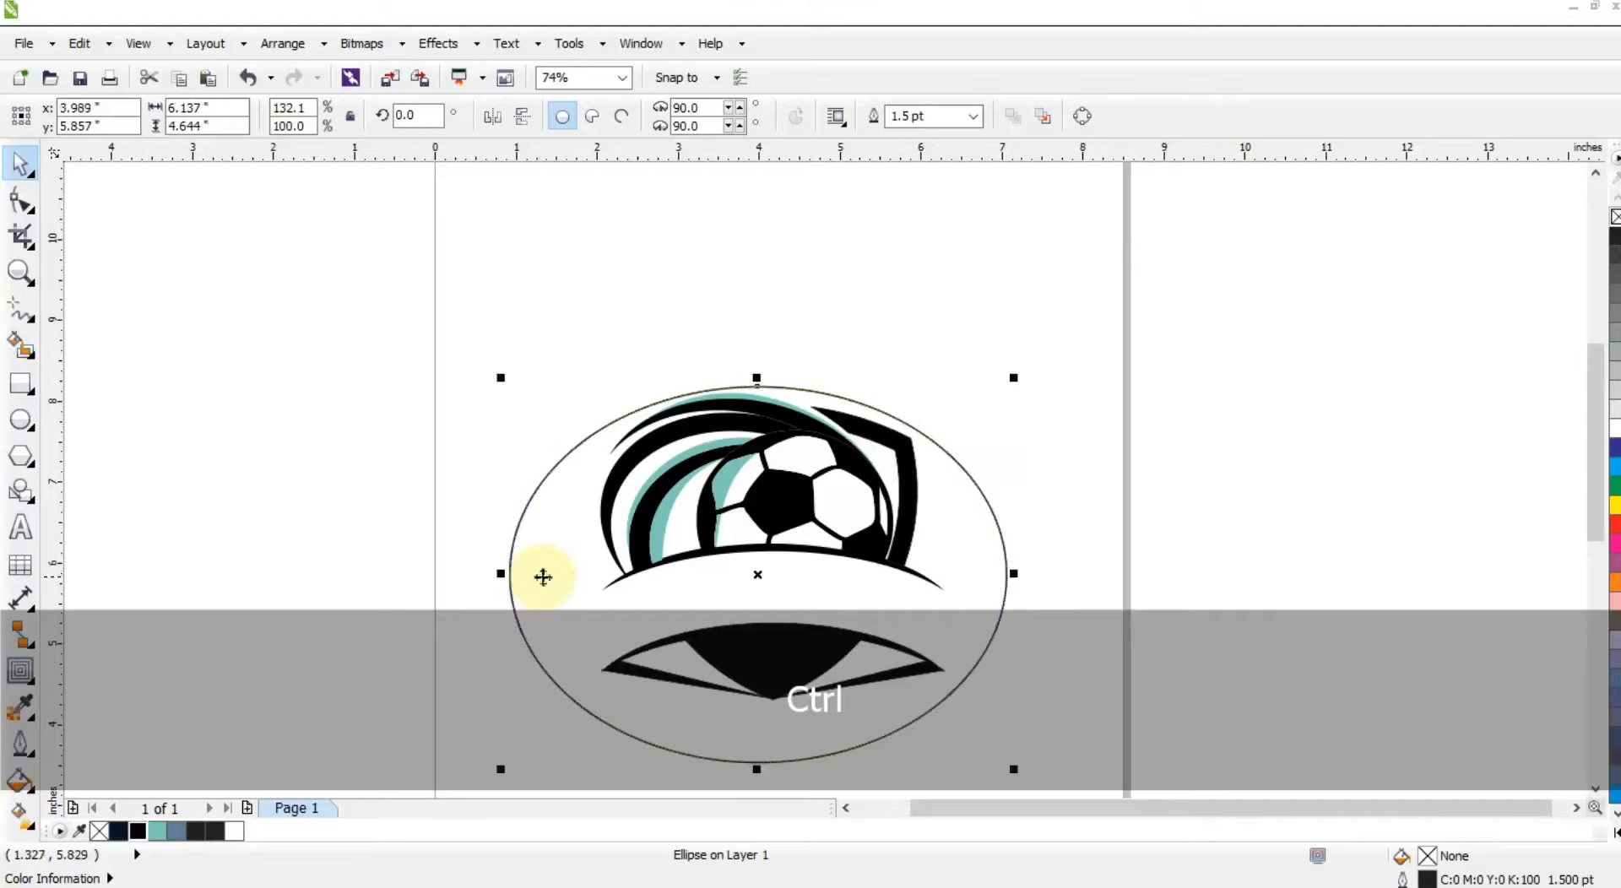
click(1088, 505)
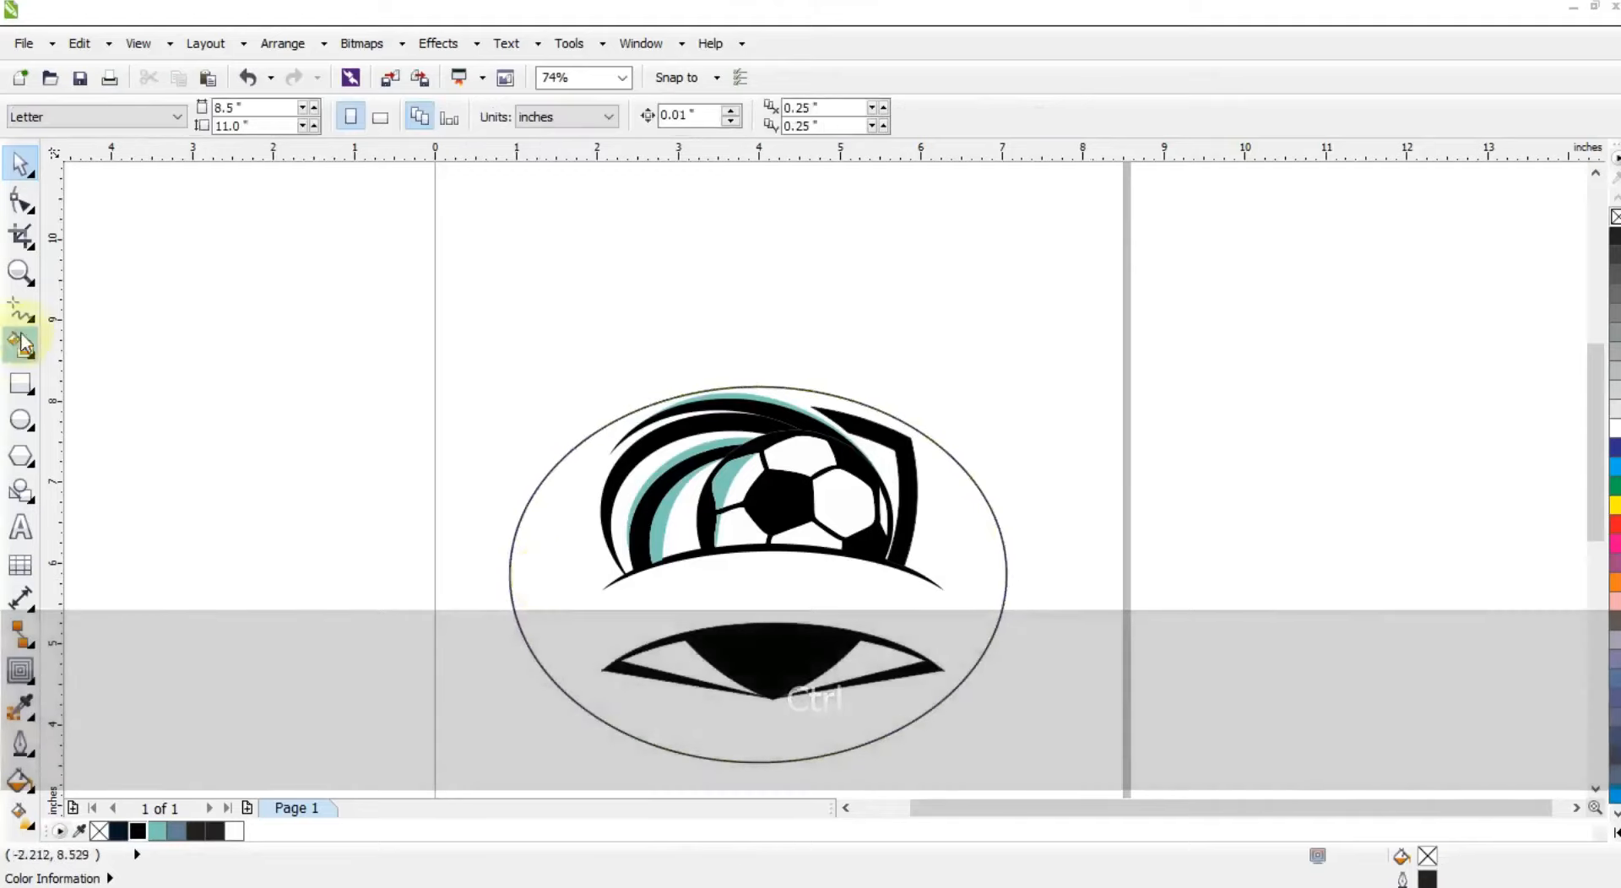
- Draw the left half of a crown as connected straight lines above the ellipse, about 1.94 by 2 inches
click(20, 308)
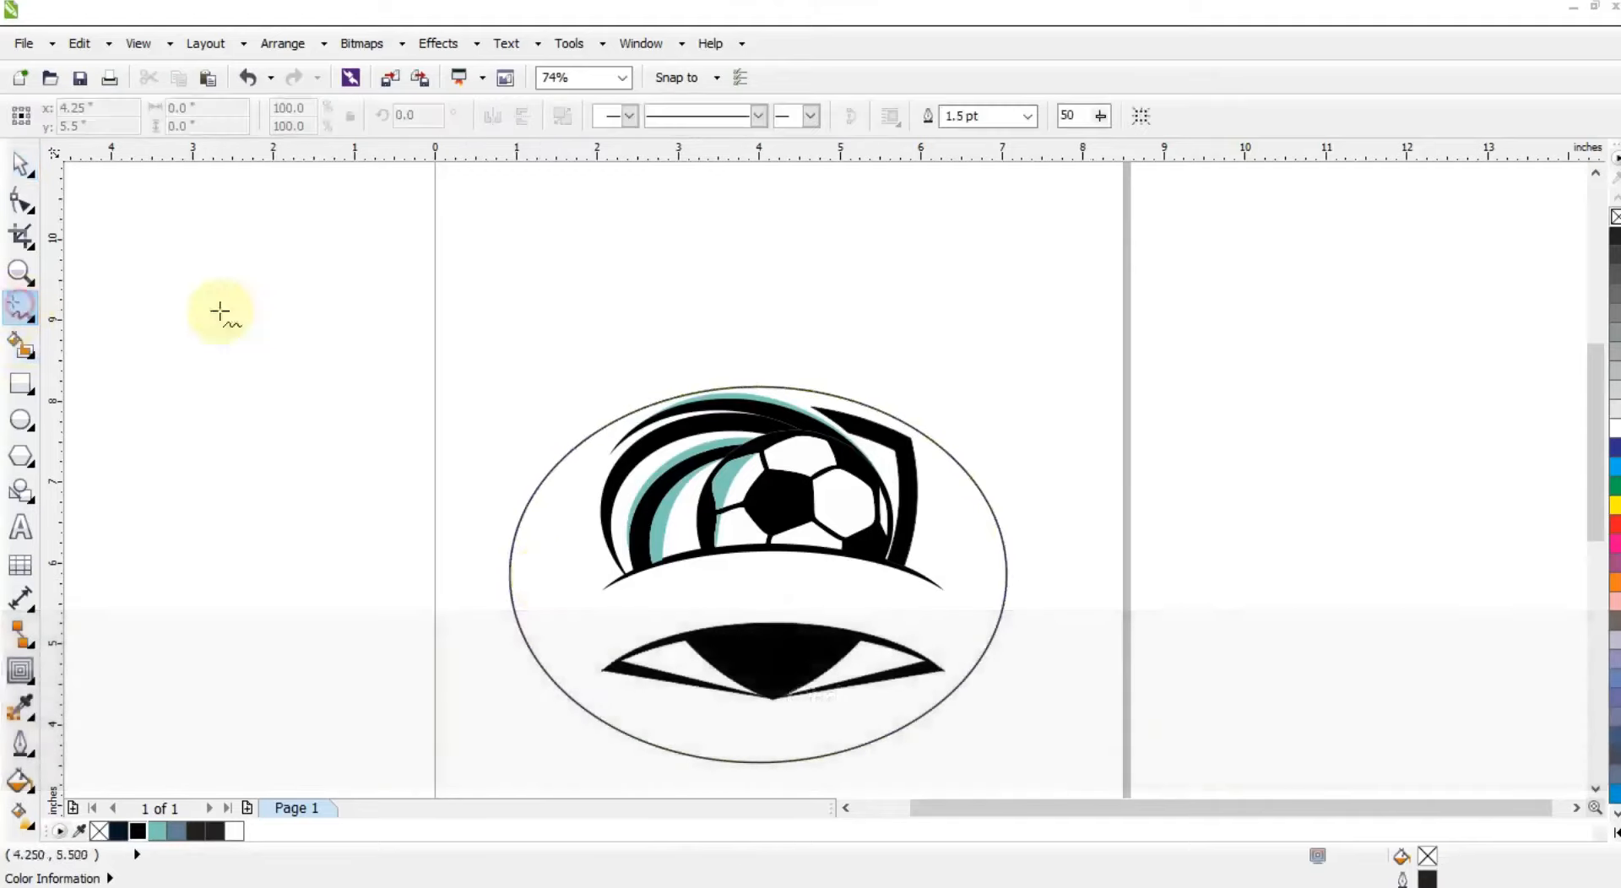
click(607, 431)
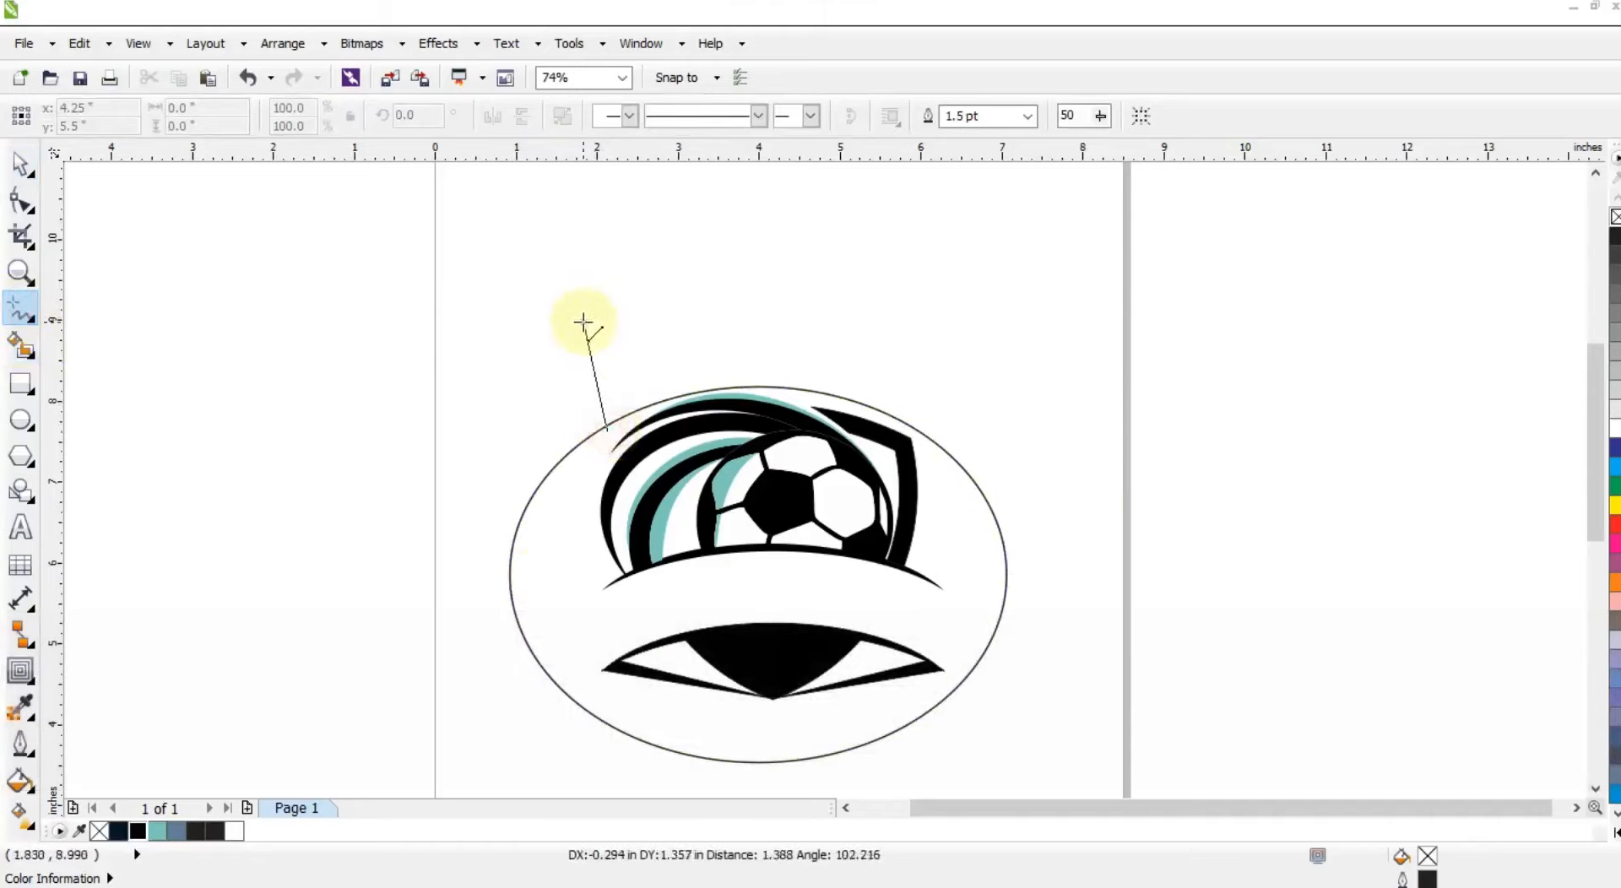
click(574, 324)
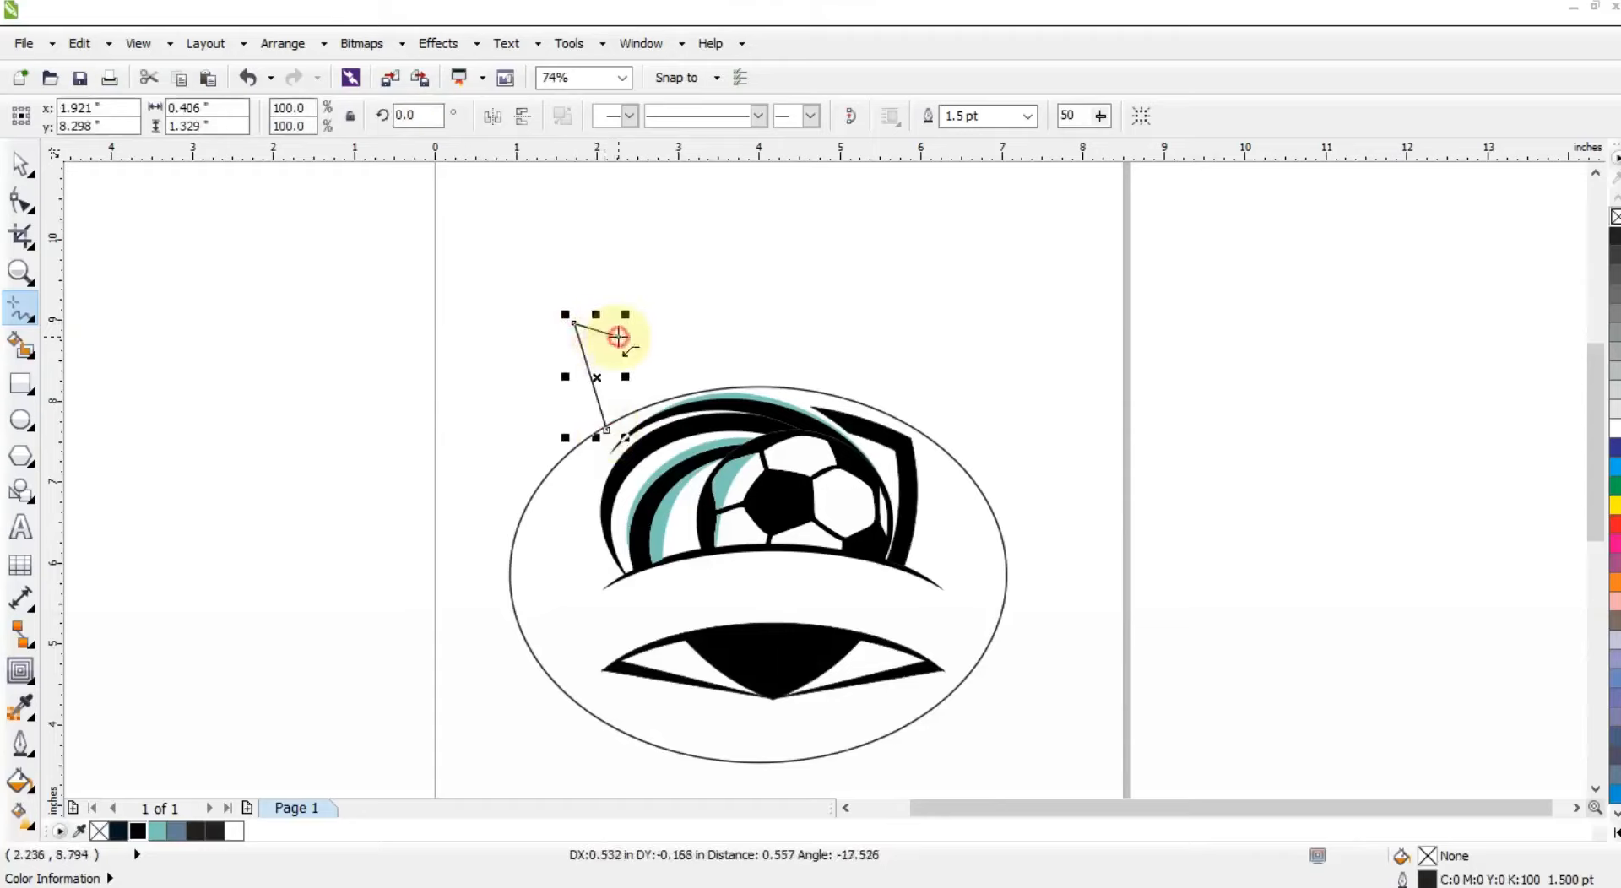
click(618, 337)
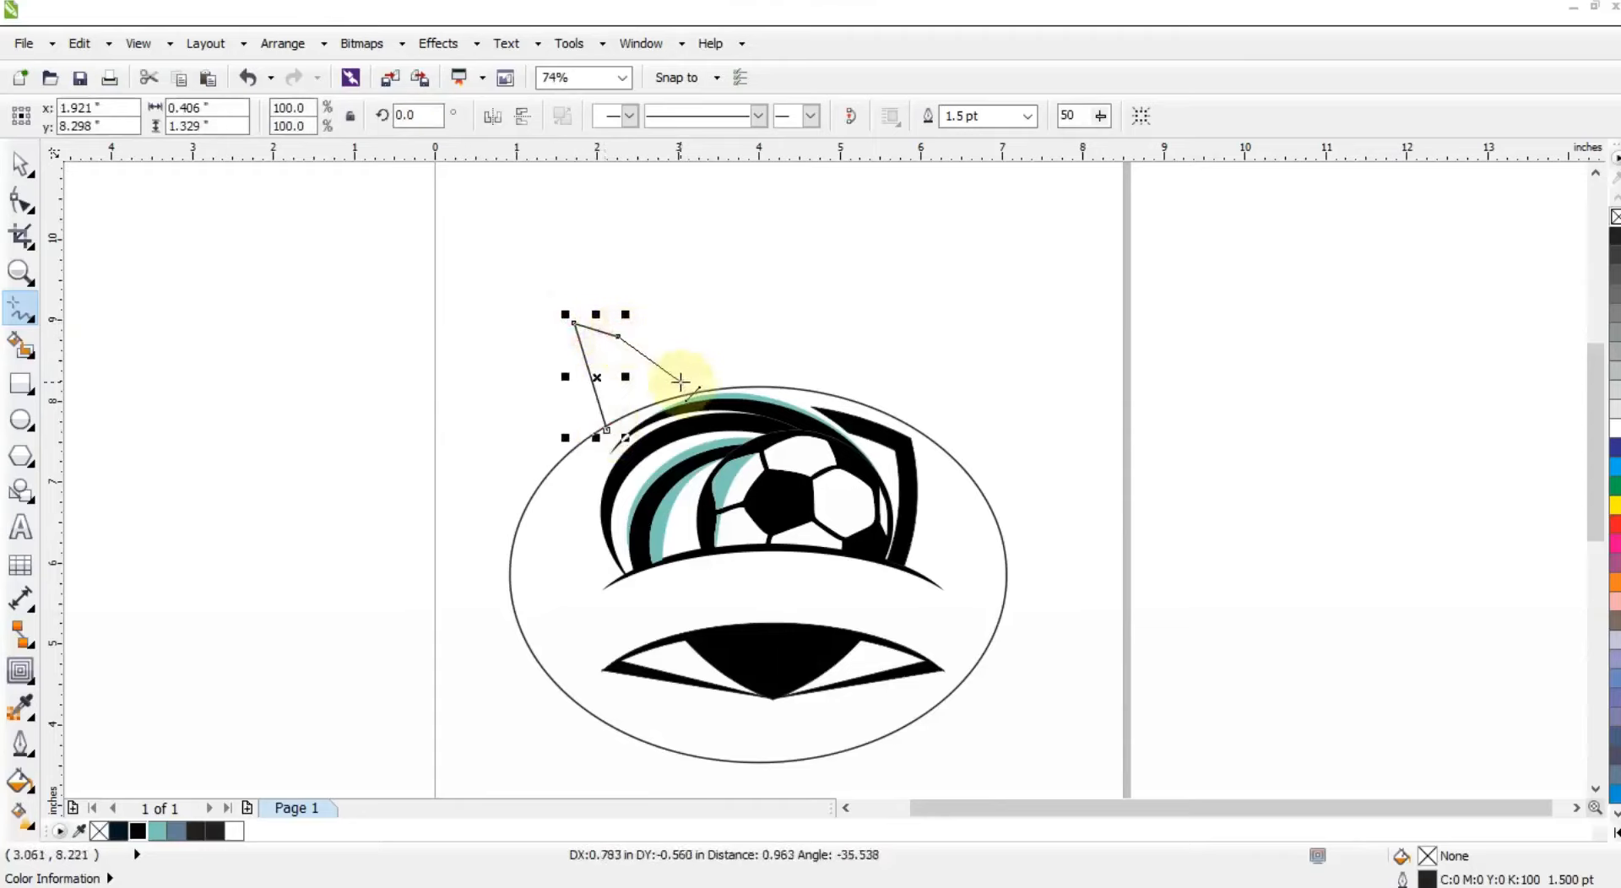
click(716, 308)
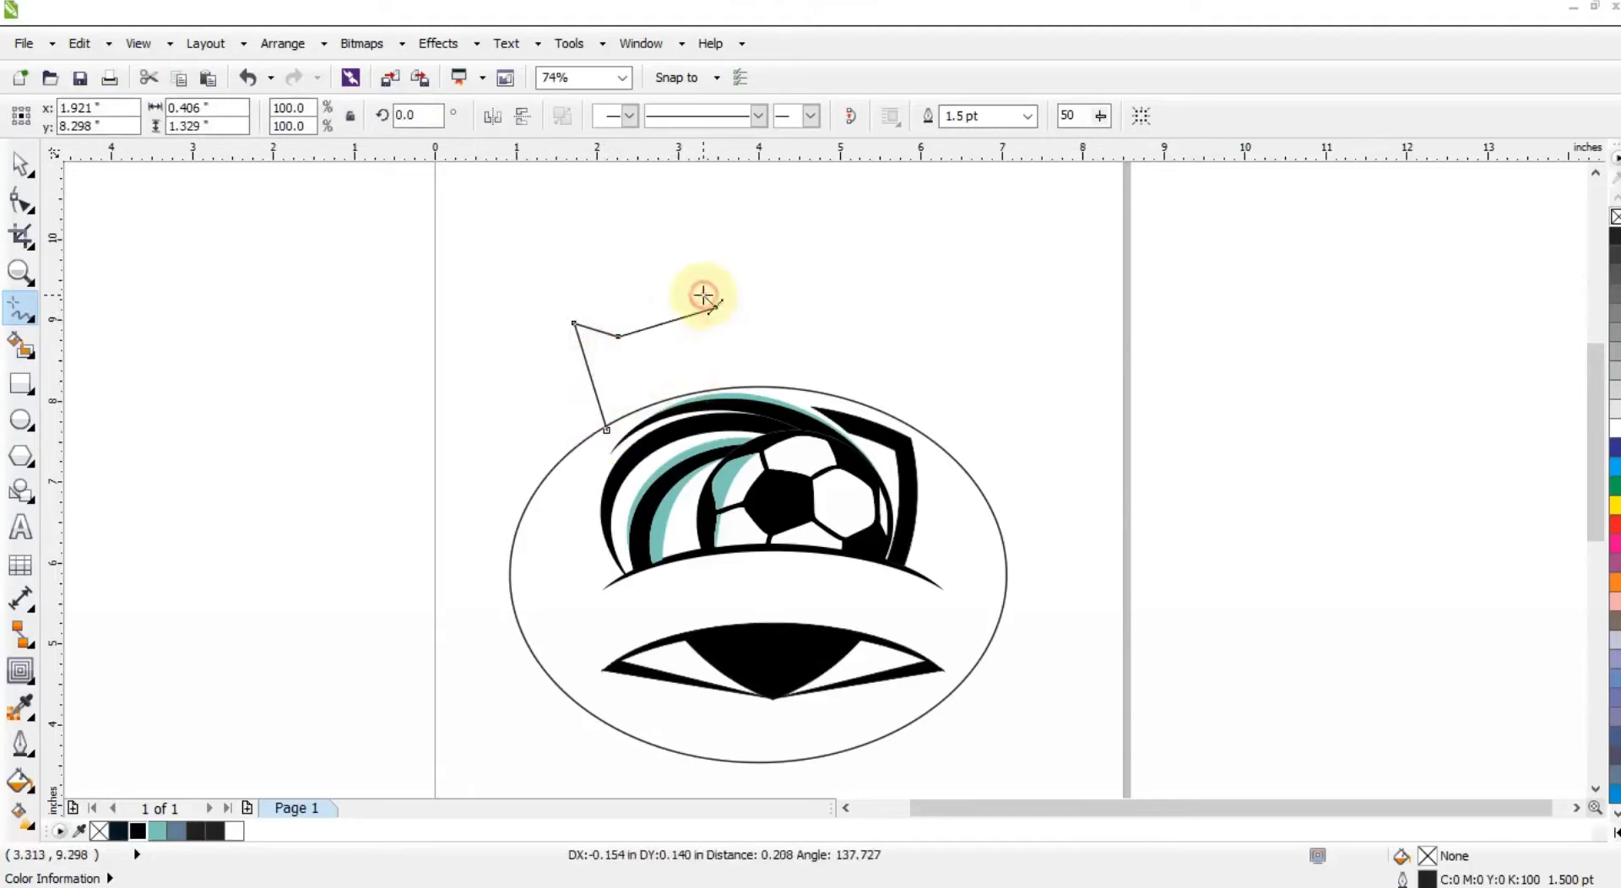
click(723, 285)
click(732, 268)
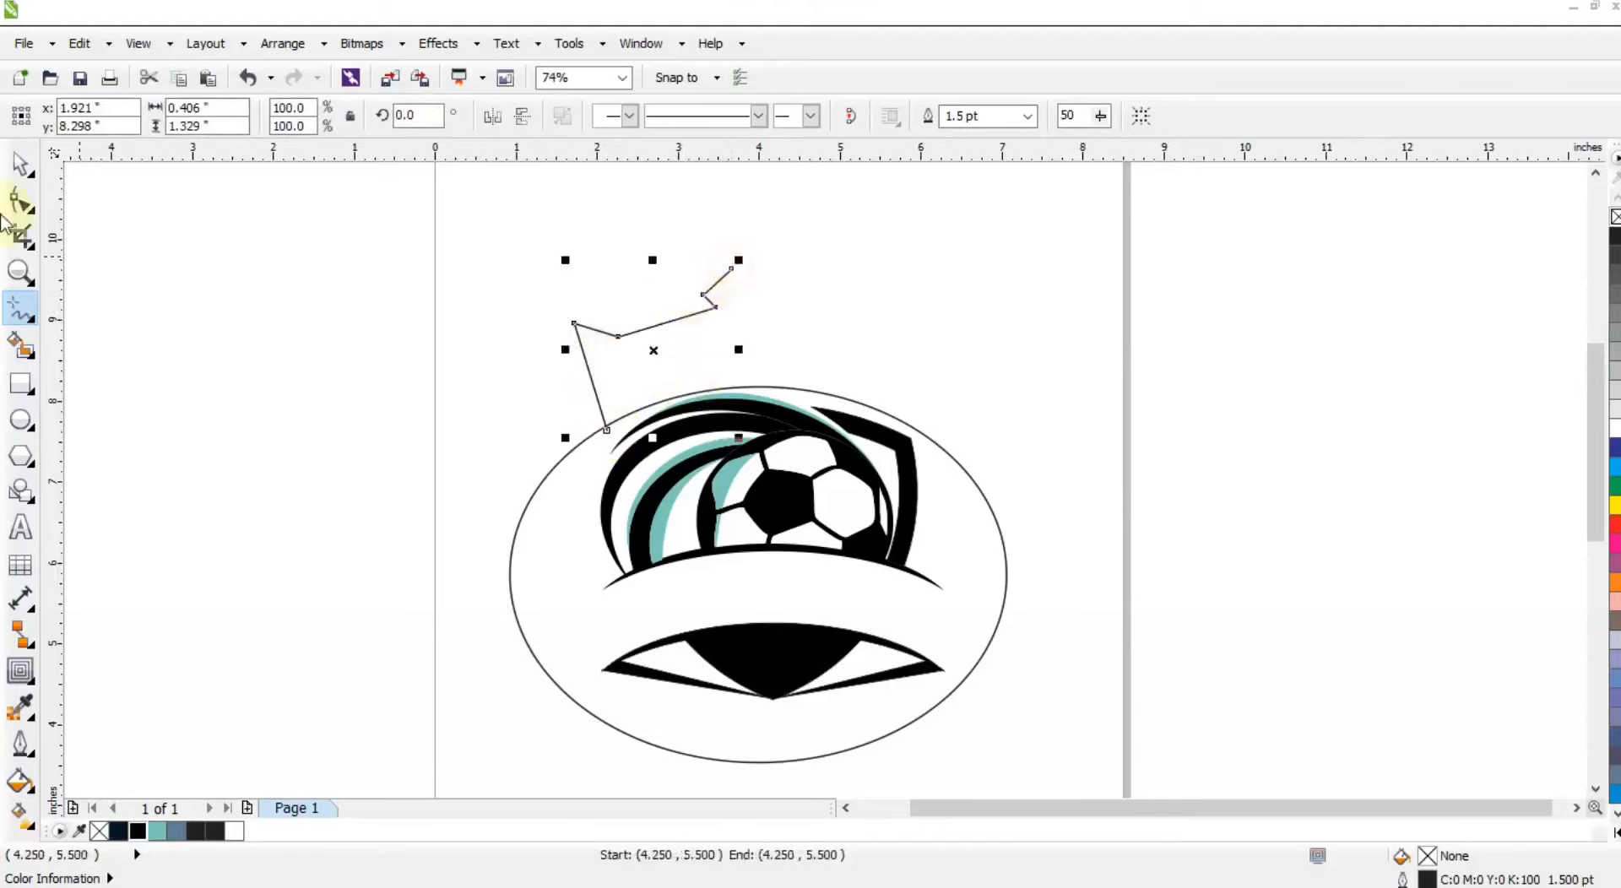
- Convert the half crown's segments to curves and bend the long middle segment into a deep round dip
click(17, 205)
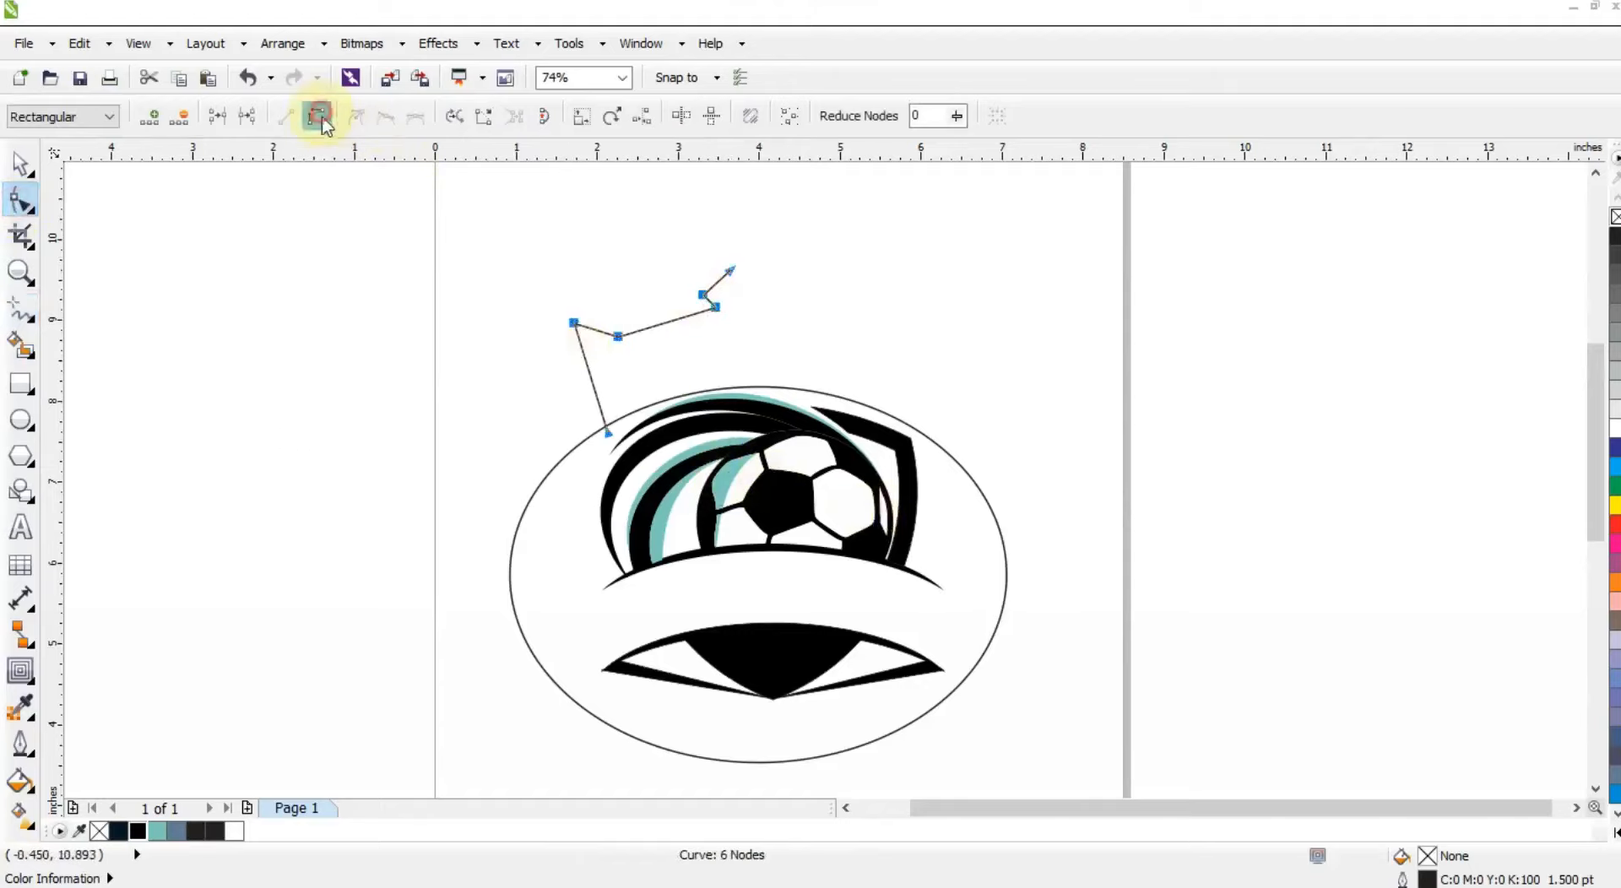
click(320, 117)
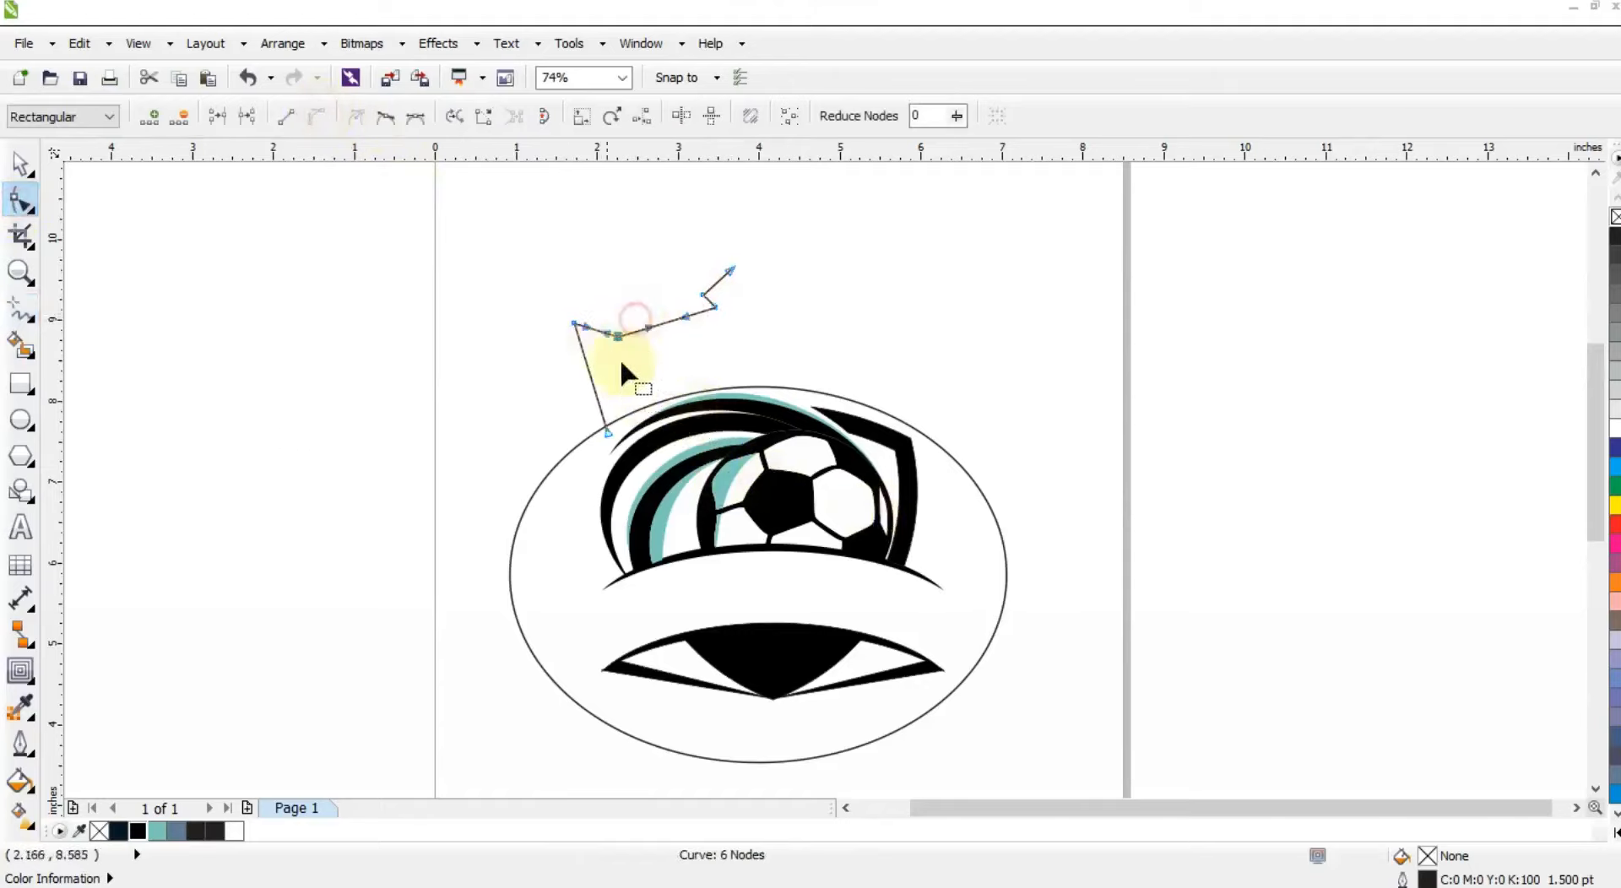
drag(644, 328, 616, 373)
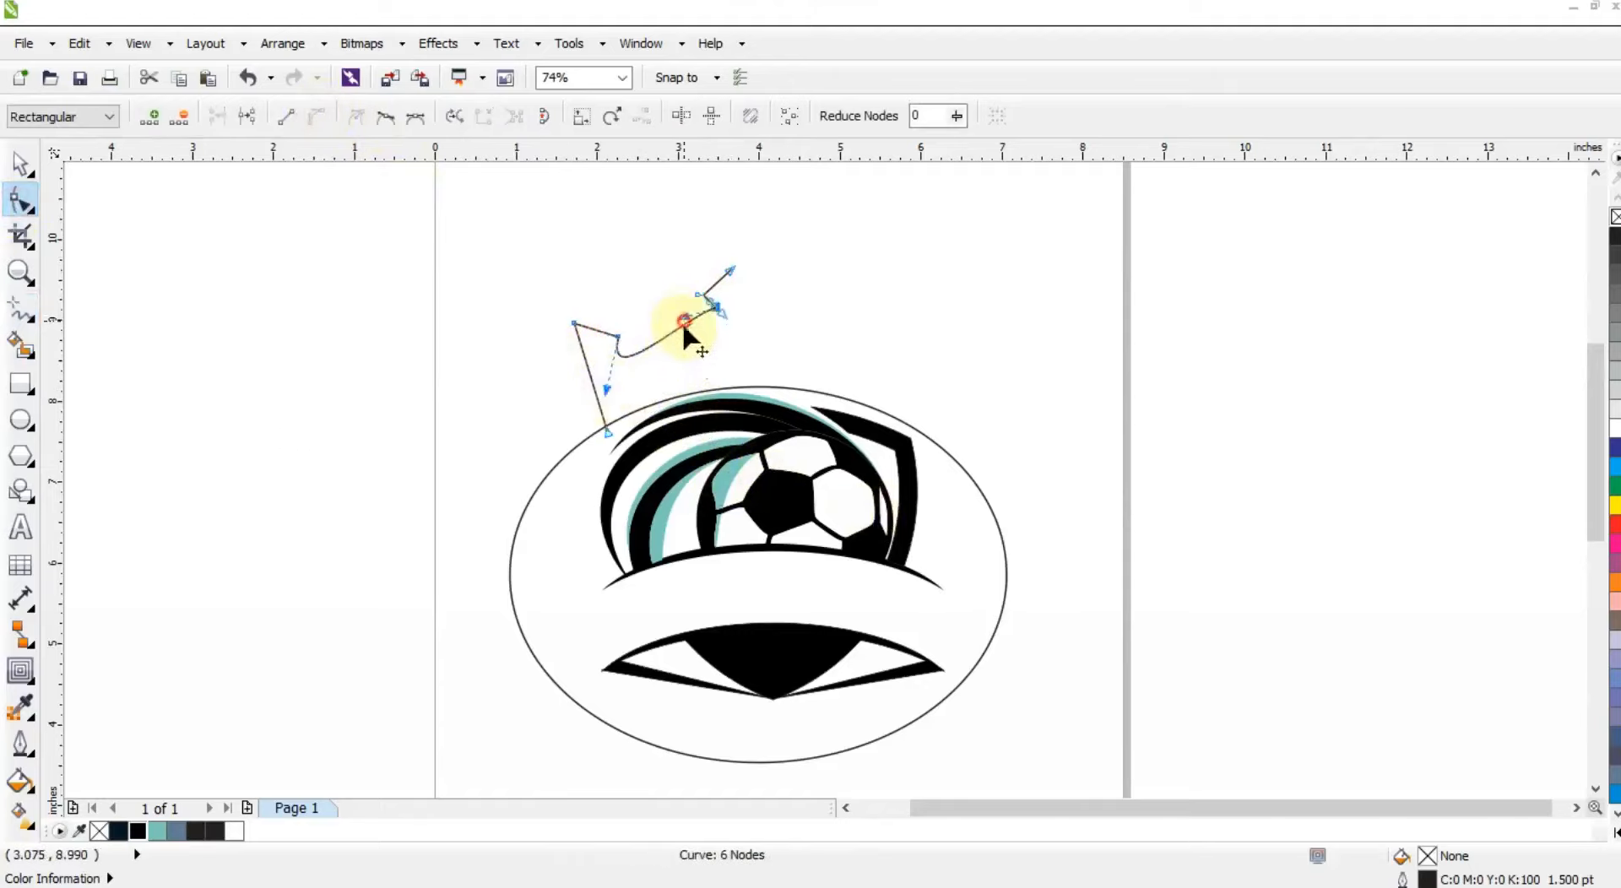
drag(684, 321, 754, 380)
drag(607, 389, 608, 411)
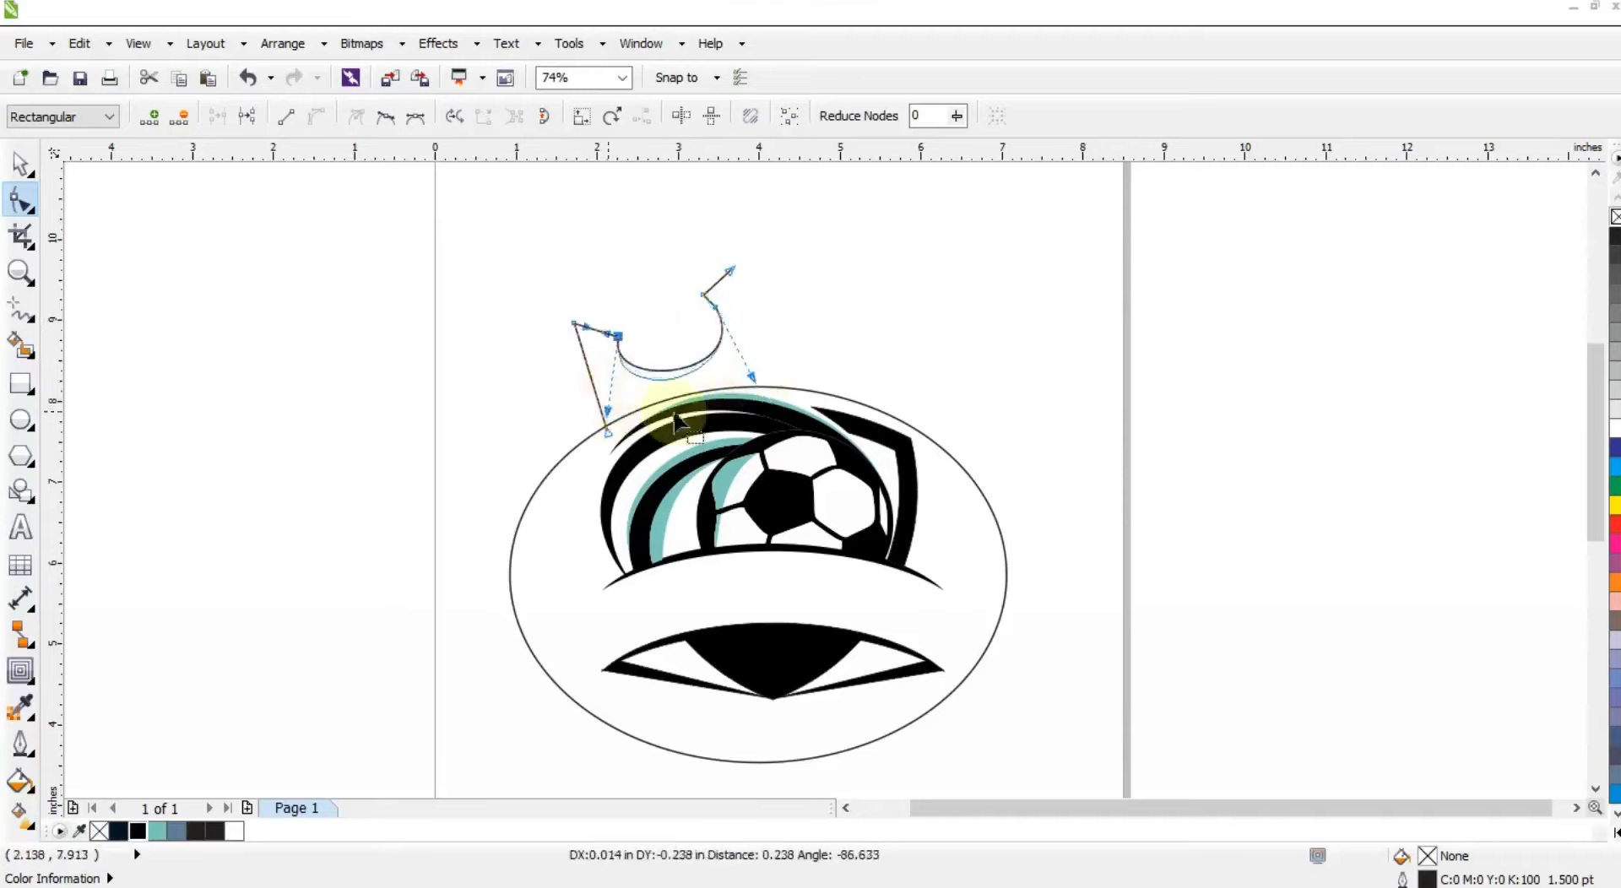
drag(749, 373, 766, 386)
- Mirror a copy of the half crown to the right and combine both halves into one curve
click(10, 175)
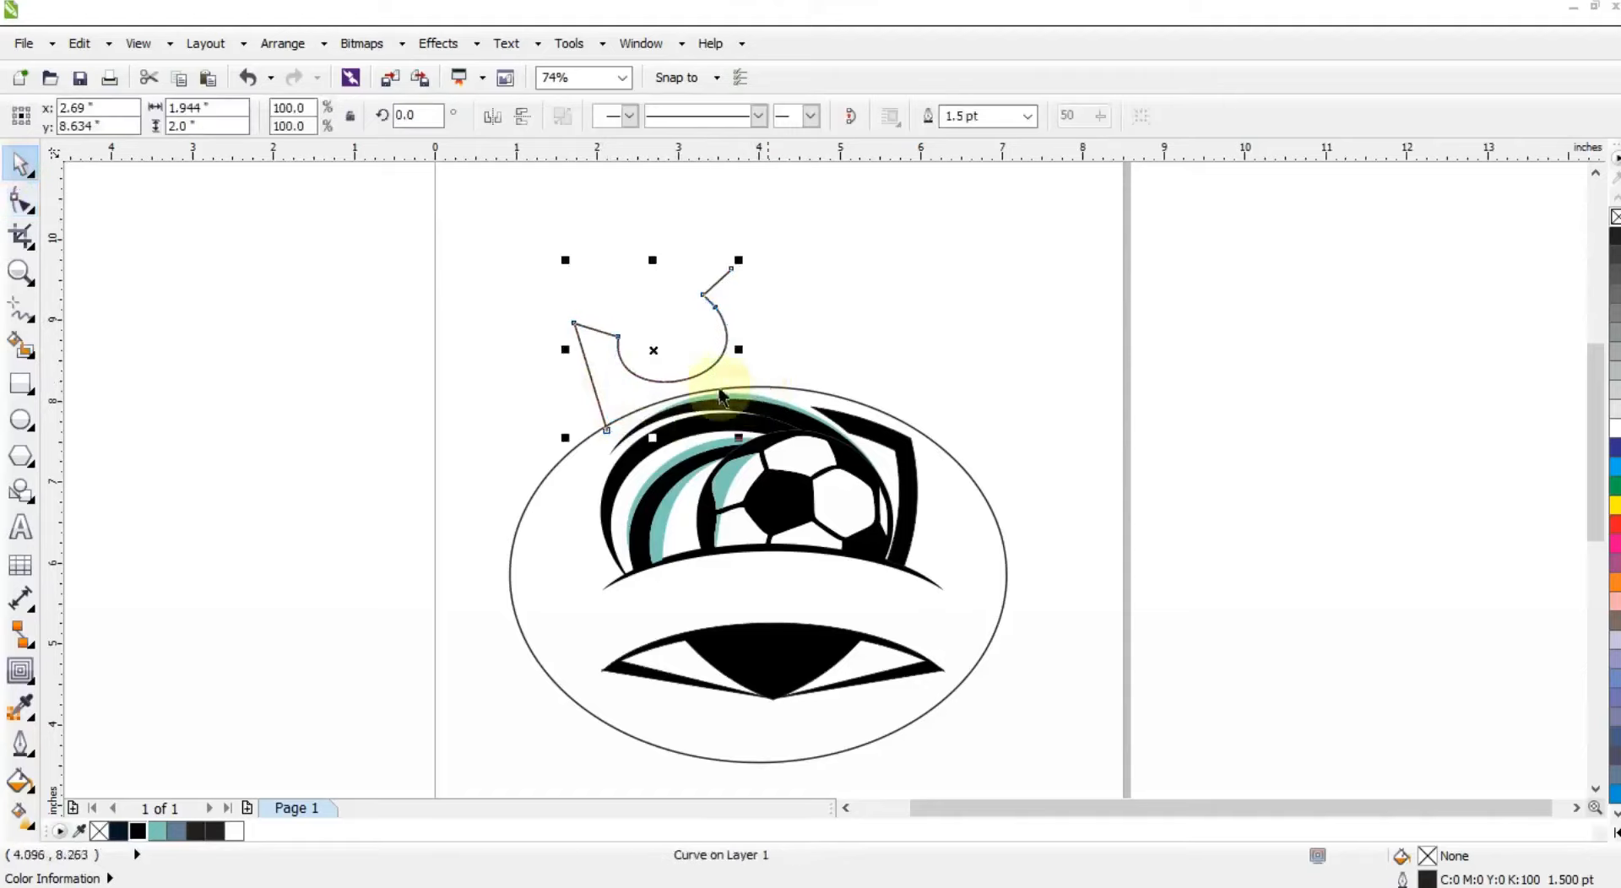
drag(571, 353, 717, 317)
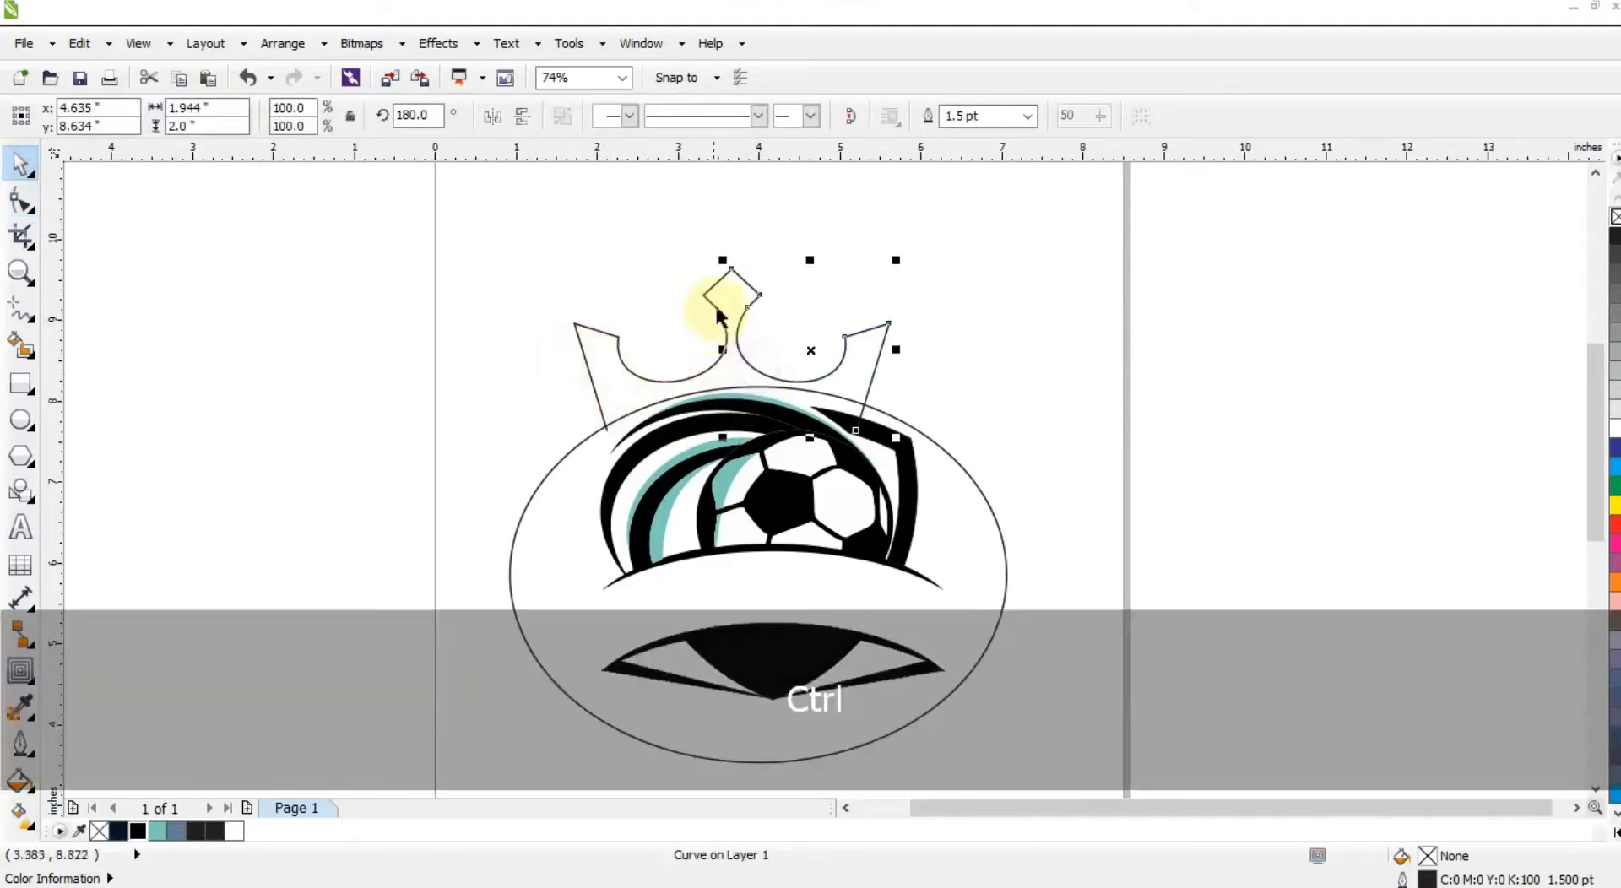
shift+click(712, 302)
click(561, 116)
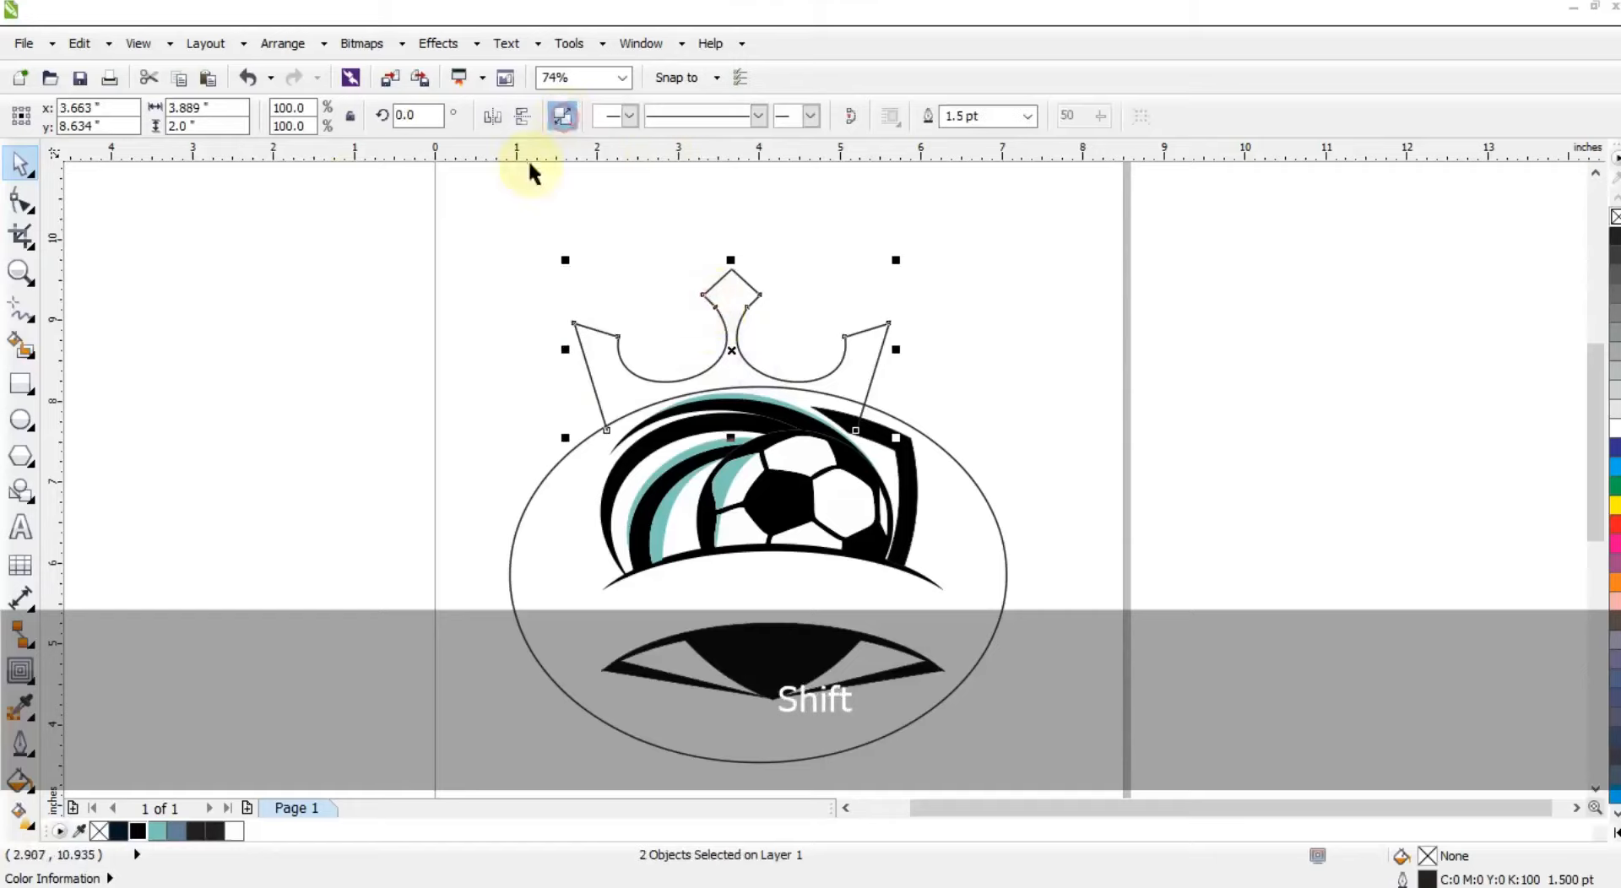
- Join the two open end nodes at the crown's top point
click(21, 201)
drag(712, 254, 743, 286)
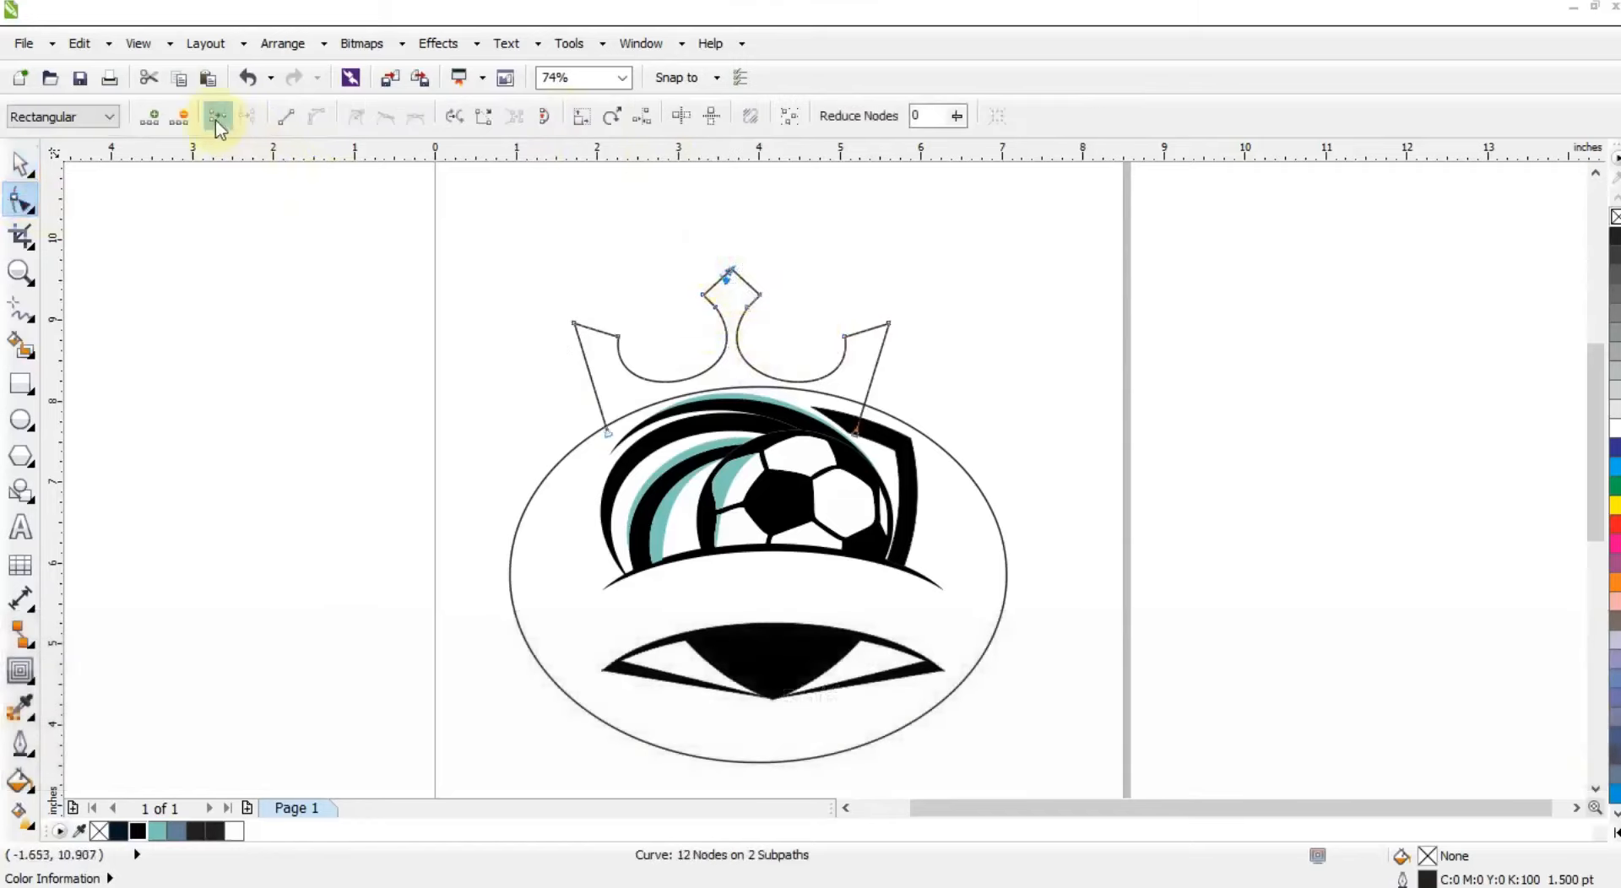
click(218, 118)
- Center the crown outline horizontally on the ellipse
click(21, 173)
shift+click(973, 466)
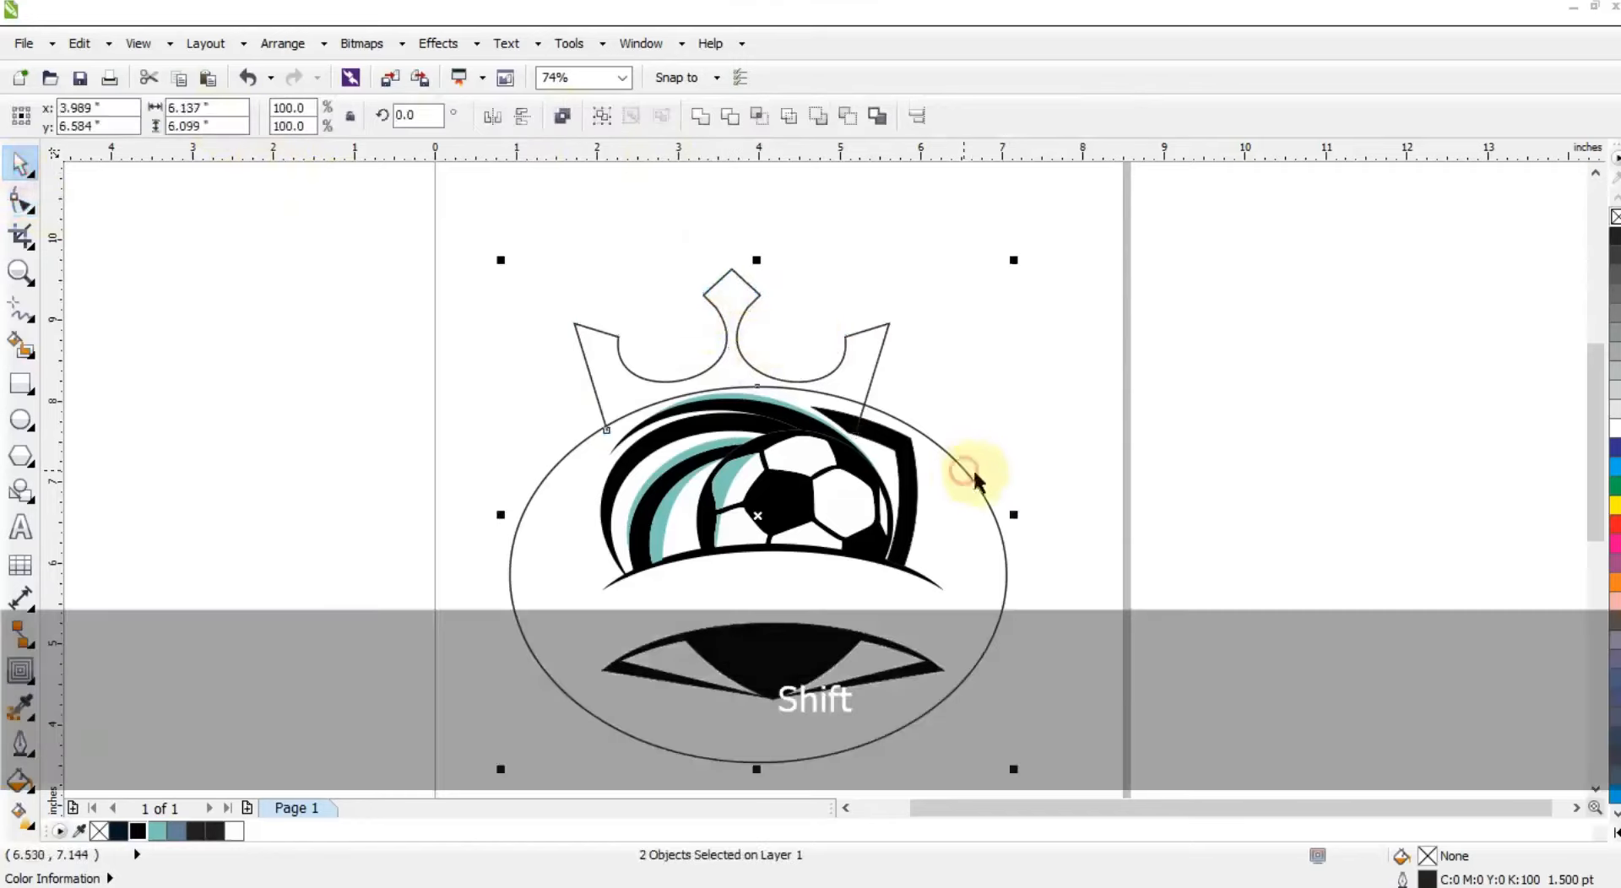
key(c)
click(1108, 466)
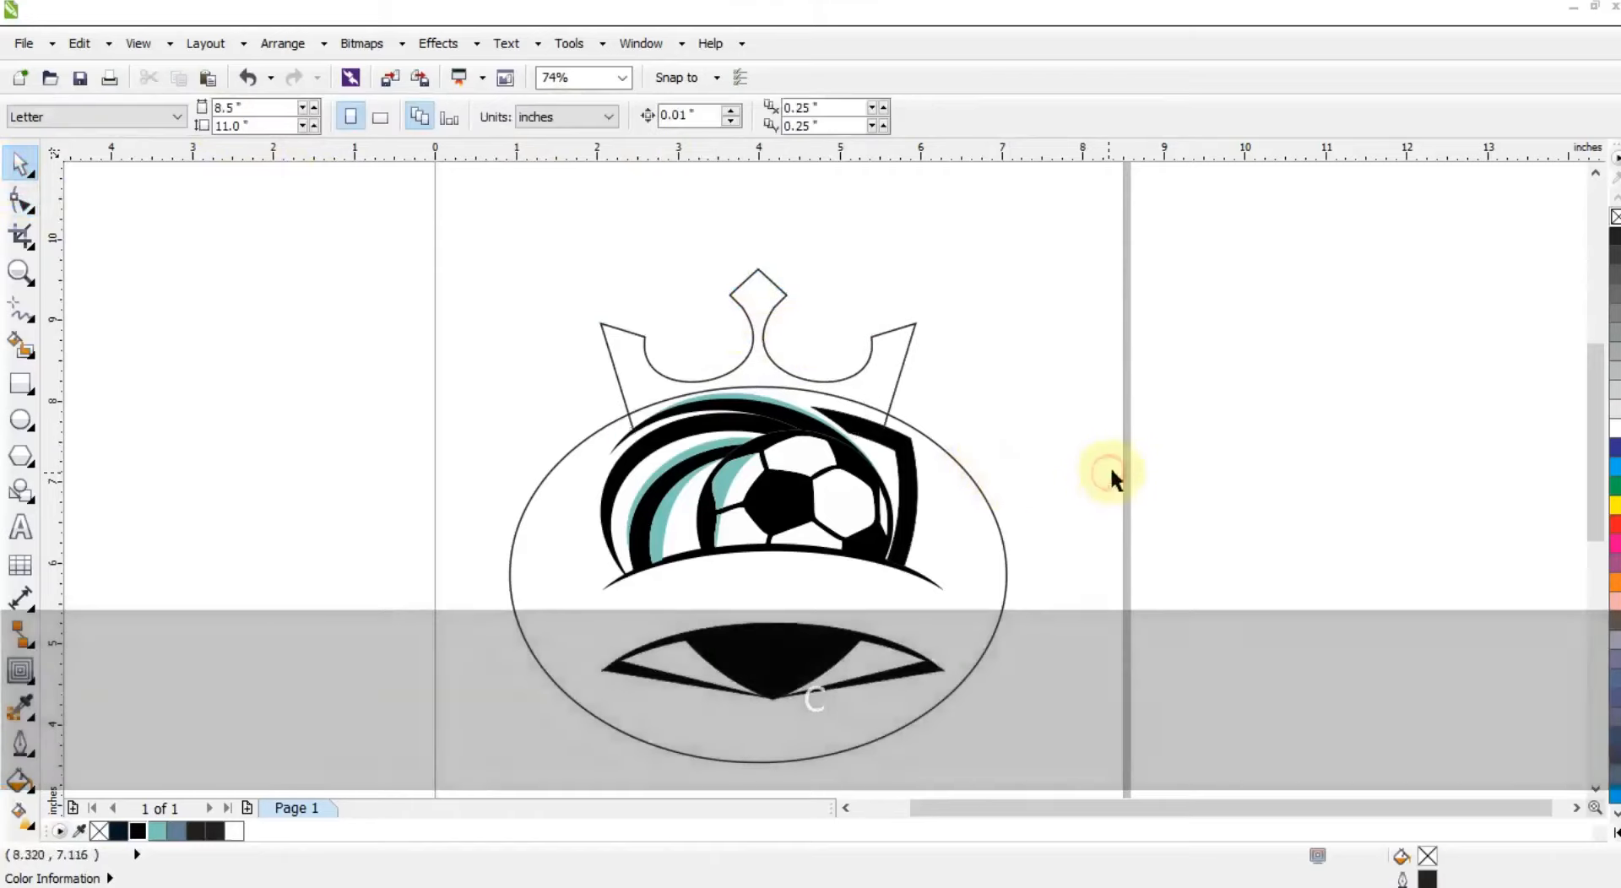
- Smart-fill the crown area above the ellipse in blue-grey with a 0.5 pt outline and delete the construction lines
click(21, 347)
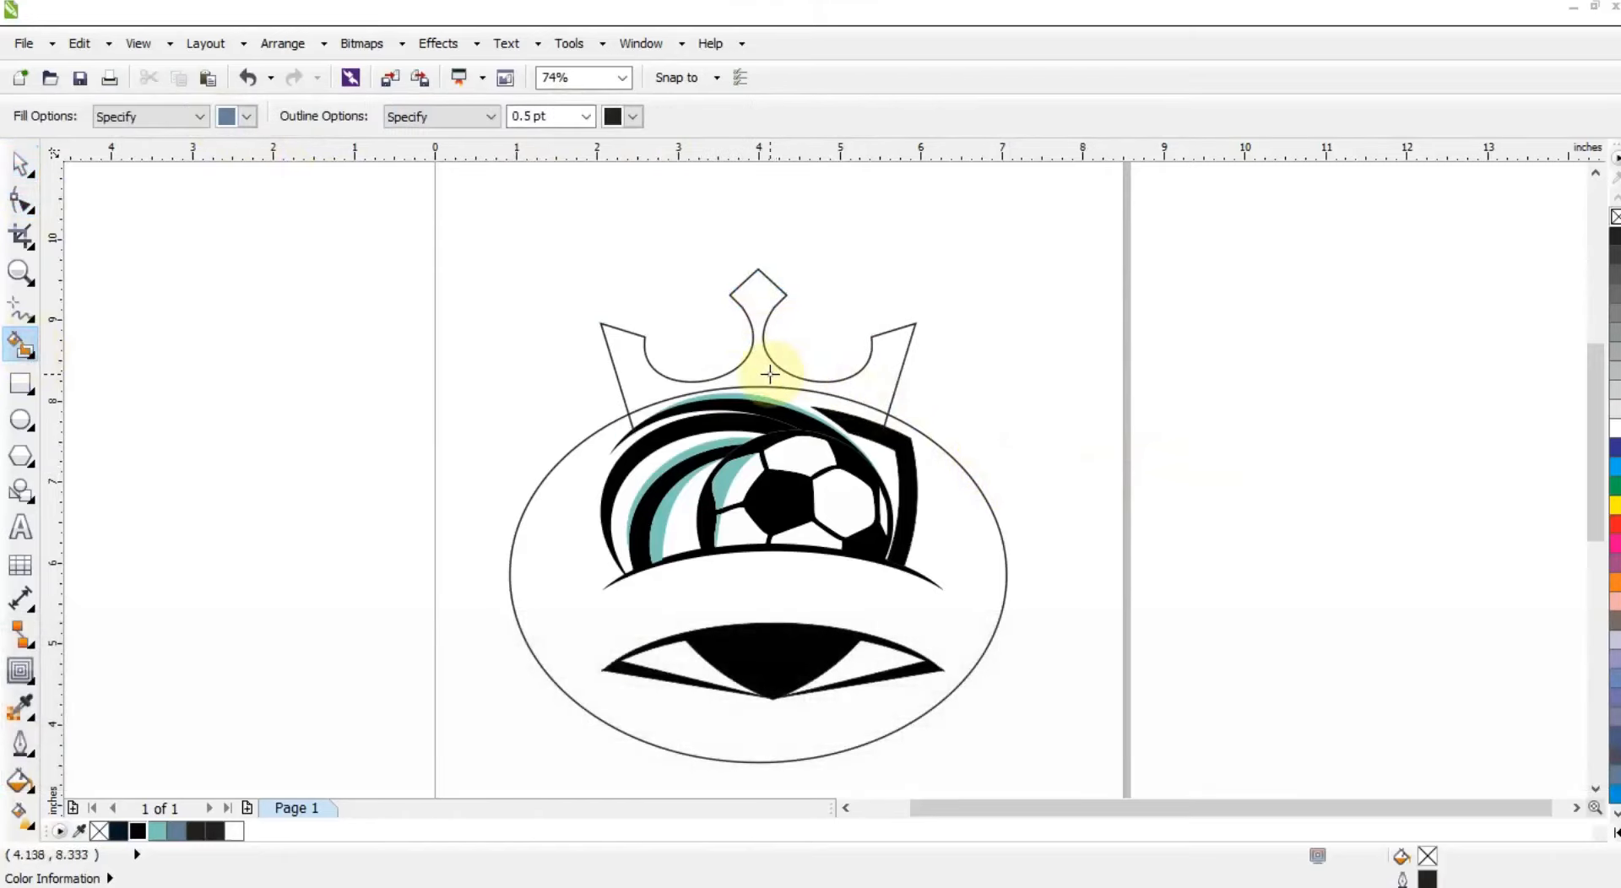
click(769, 373)
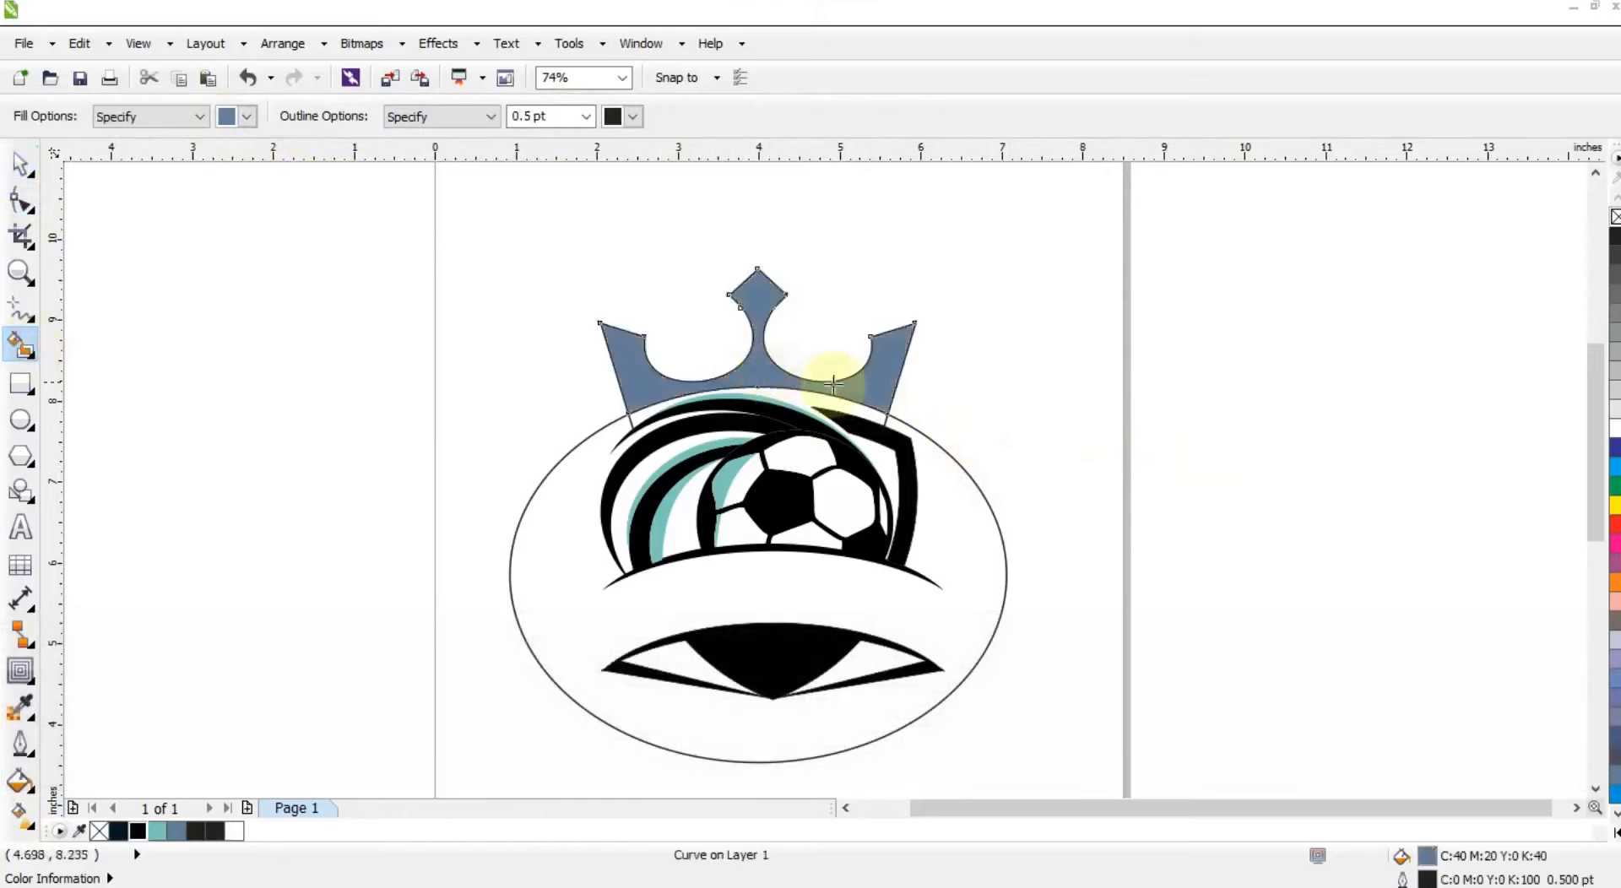
click(20, 163)
key(Delete)
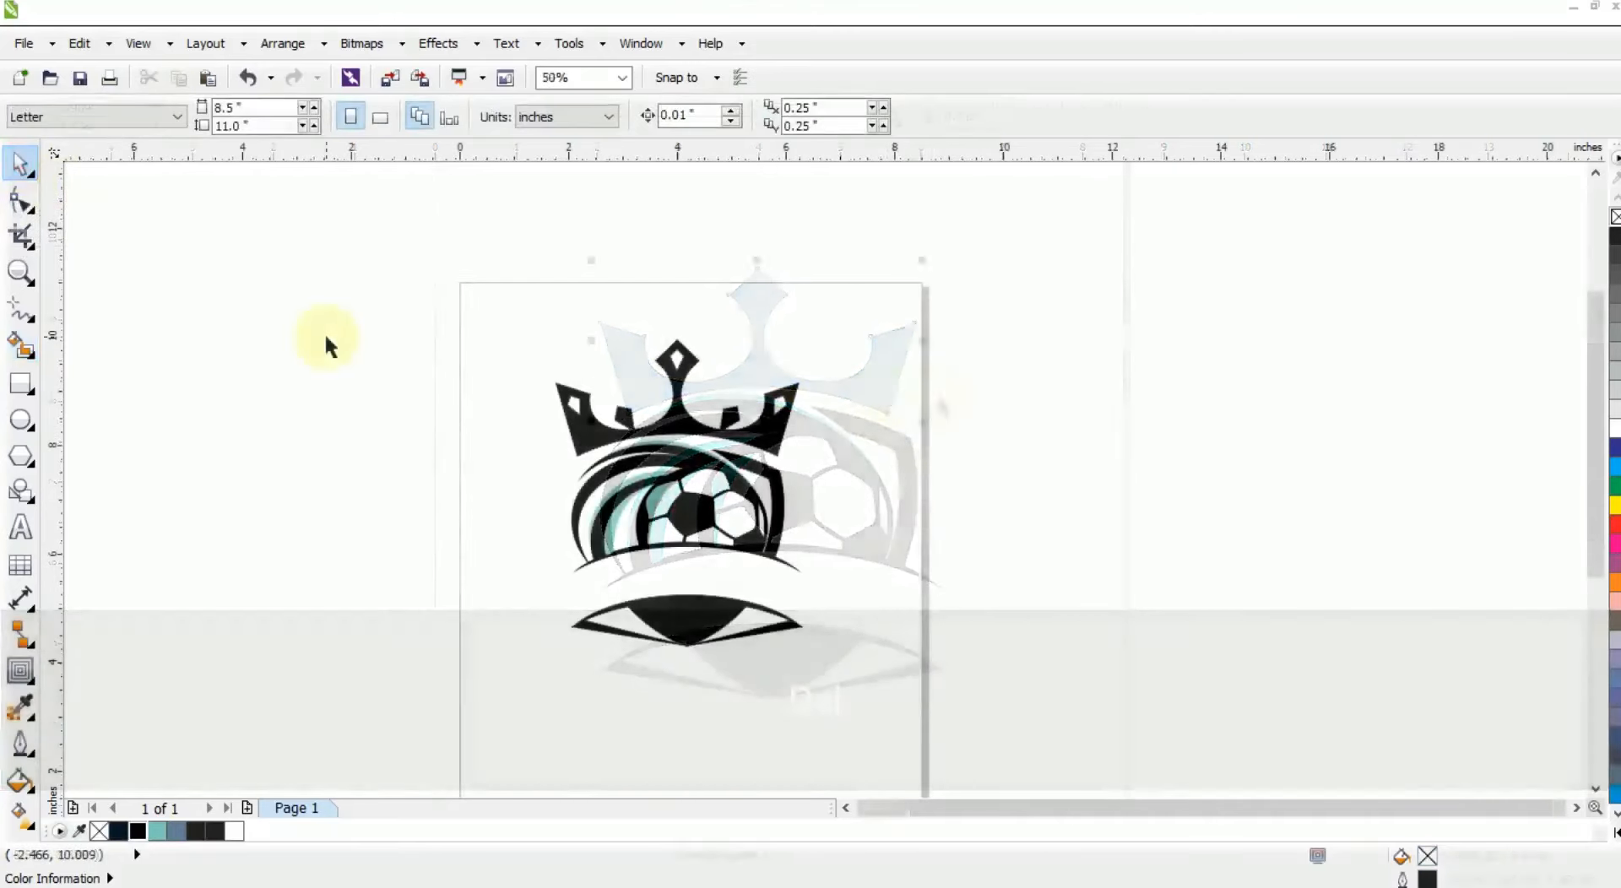
- Add the two-line artistic text FOOTBALL KING in bold GeoSlab703 Md BT at 24 pt
click(21, 527)
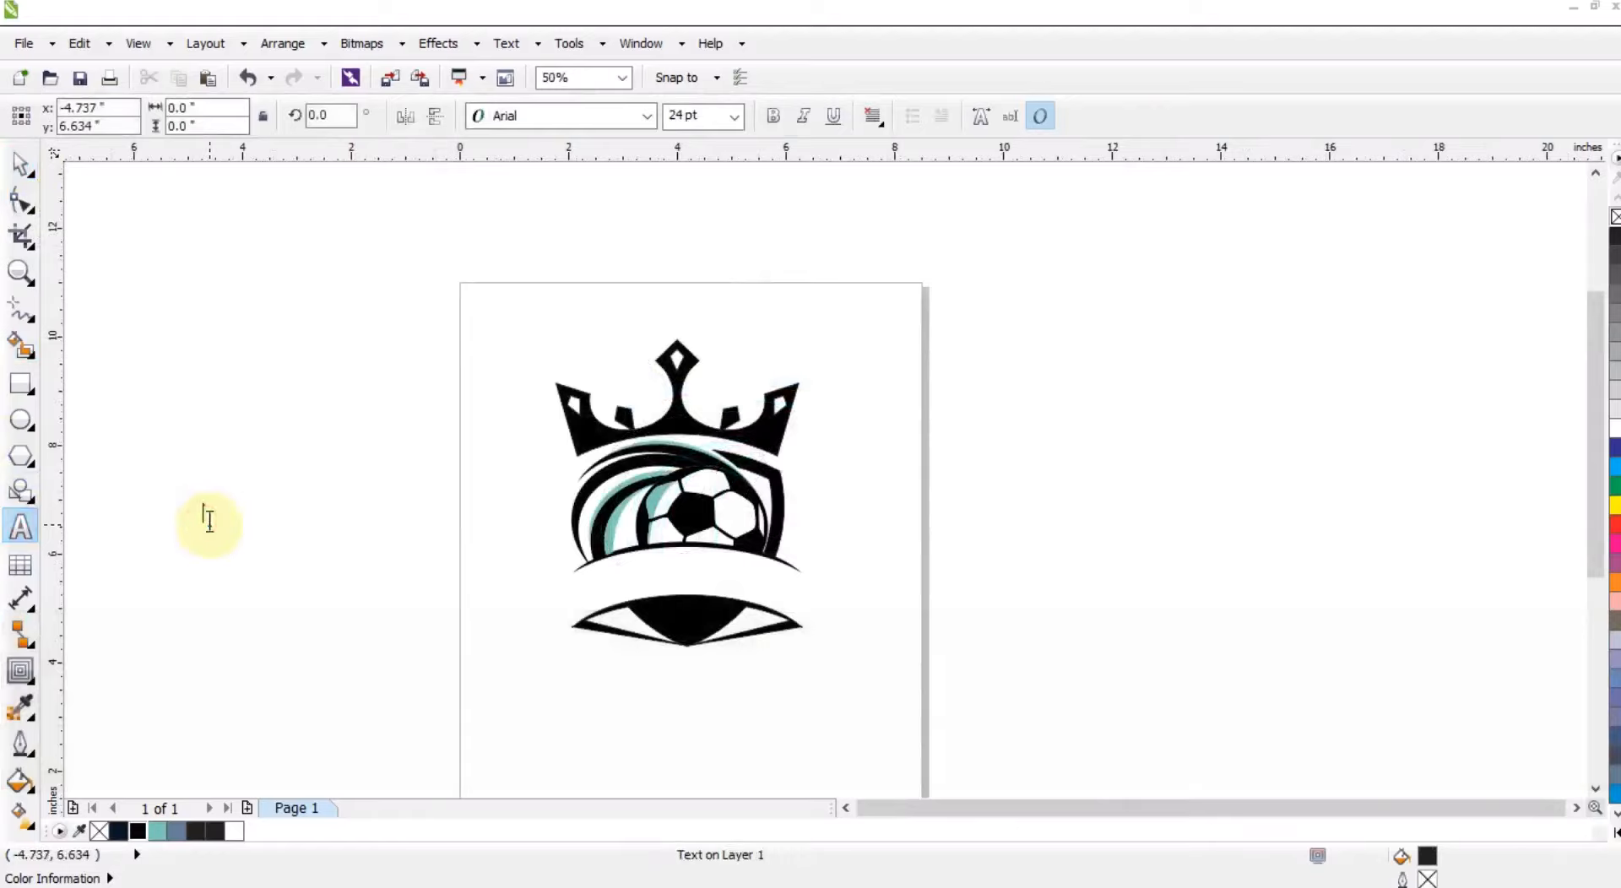
key(Caps_Lock)
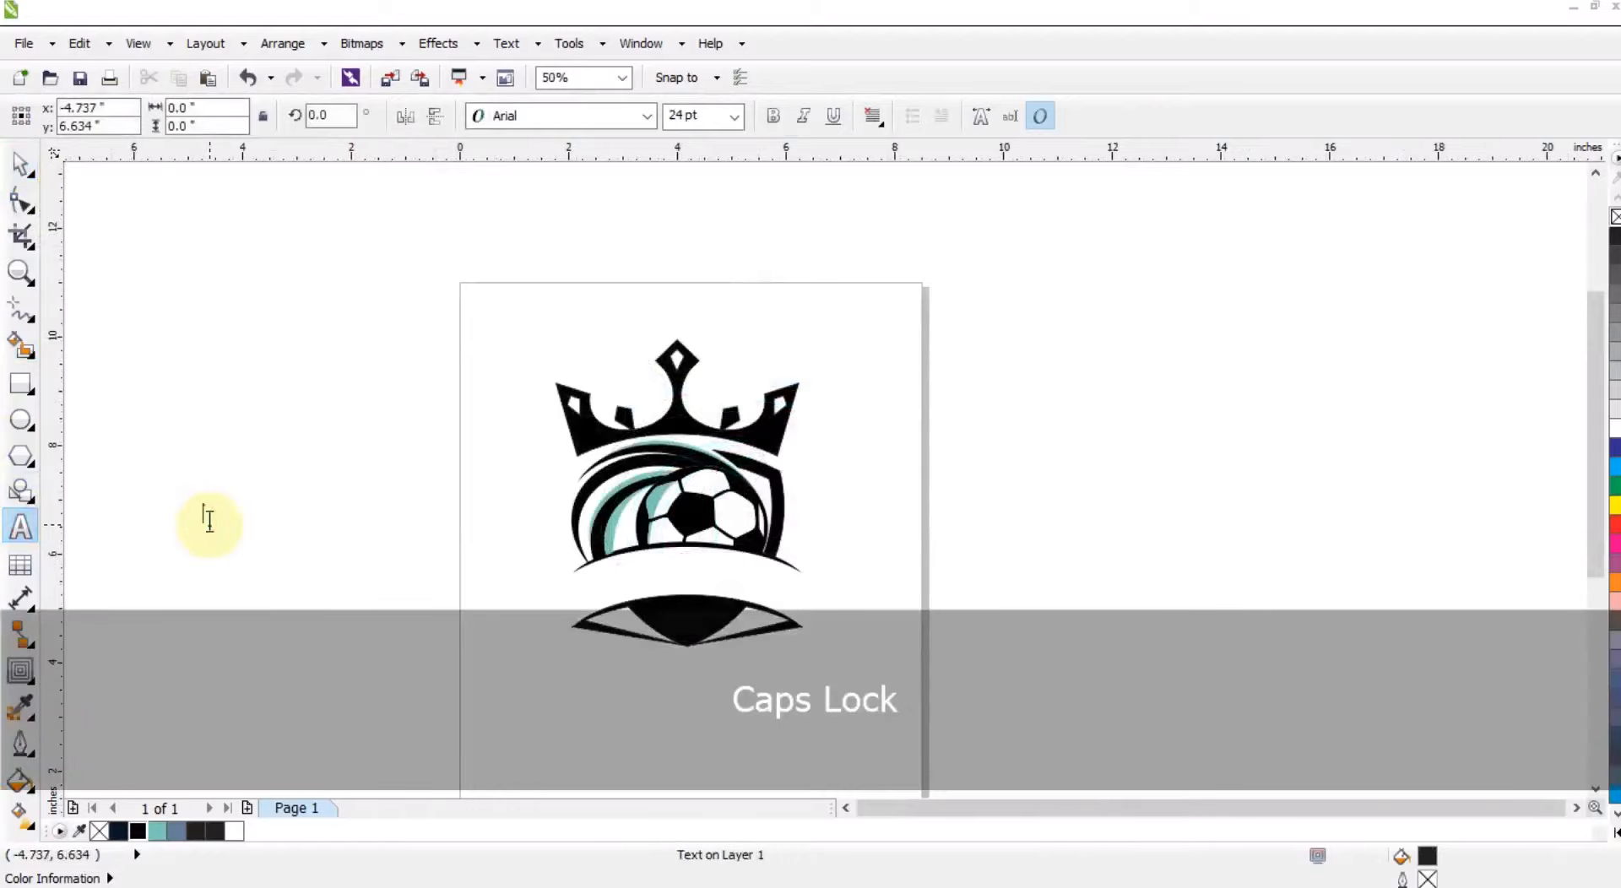
click(209, 521)
text(FOOTBALL)
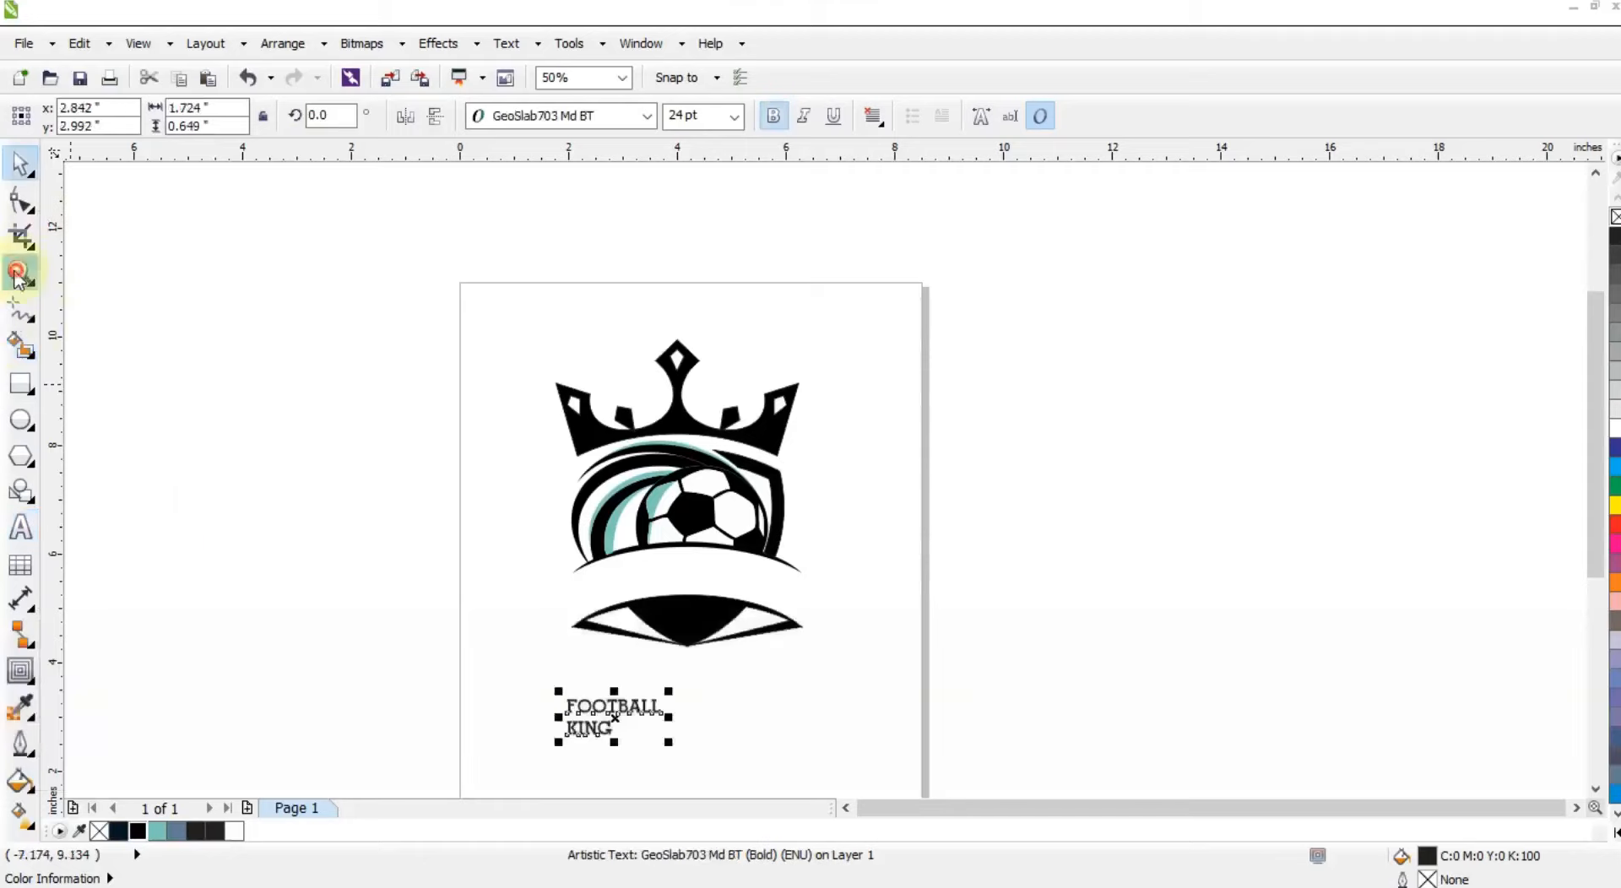
- Break the two-line text apart into separate FOOTBALL and KING lines
click(17, 275)
drag(416, 493, 990, 797)
click(17, 169)
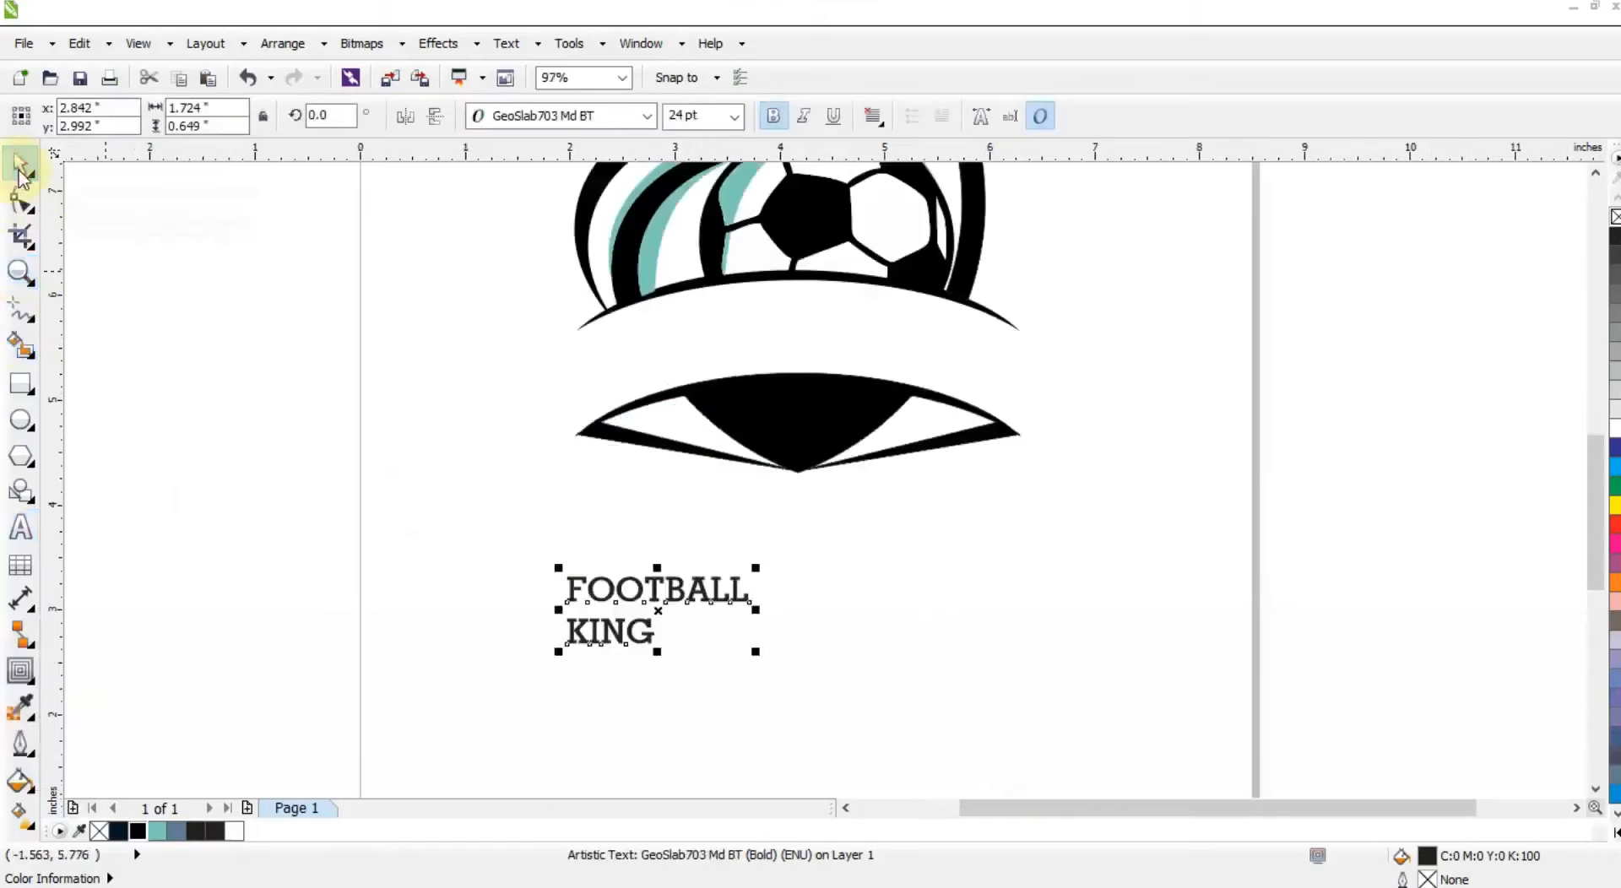
key(ctrl+k)
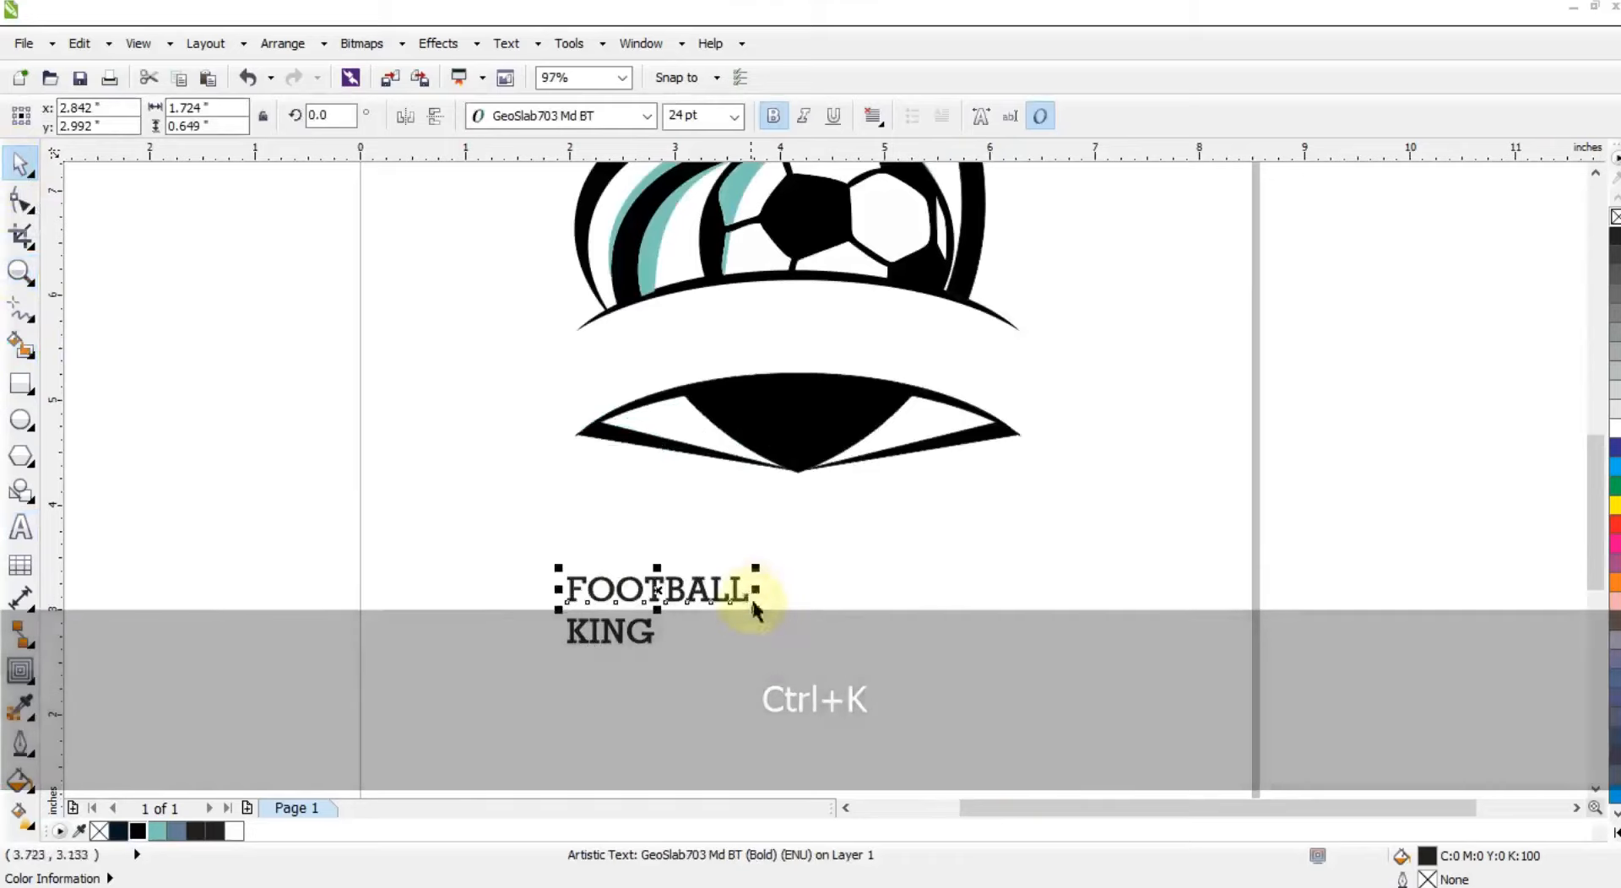
- Color FOOTBALL dark navy (#051727), enlarge it to about 54 pt and place it in the white banner area
shift+click(753, 602)
click(728, 592)
drag(757, 611, 845, 669)
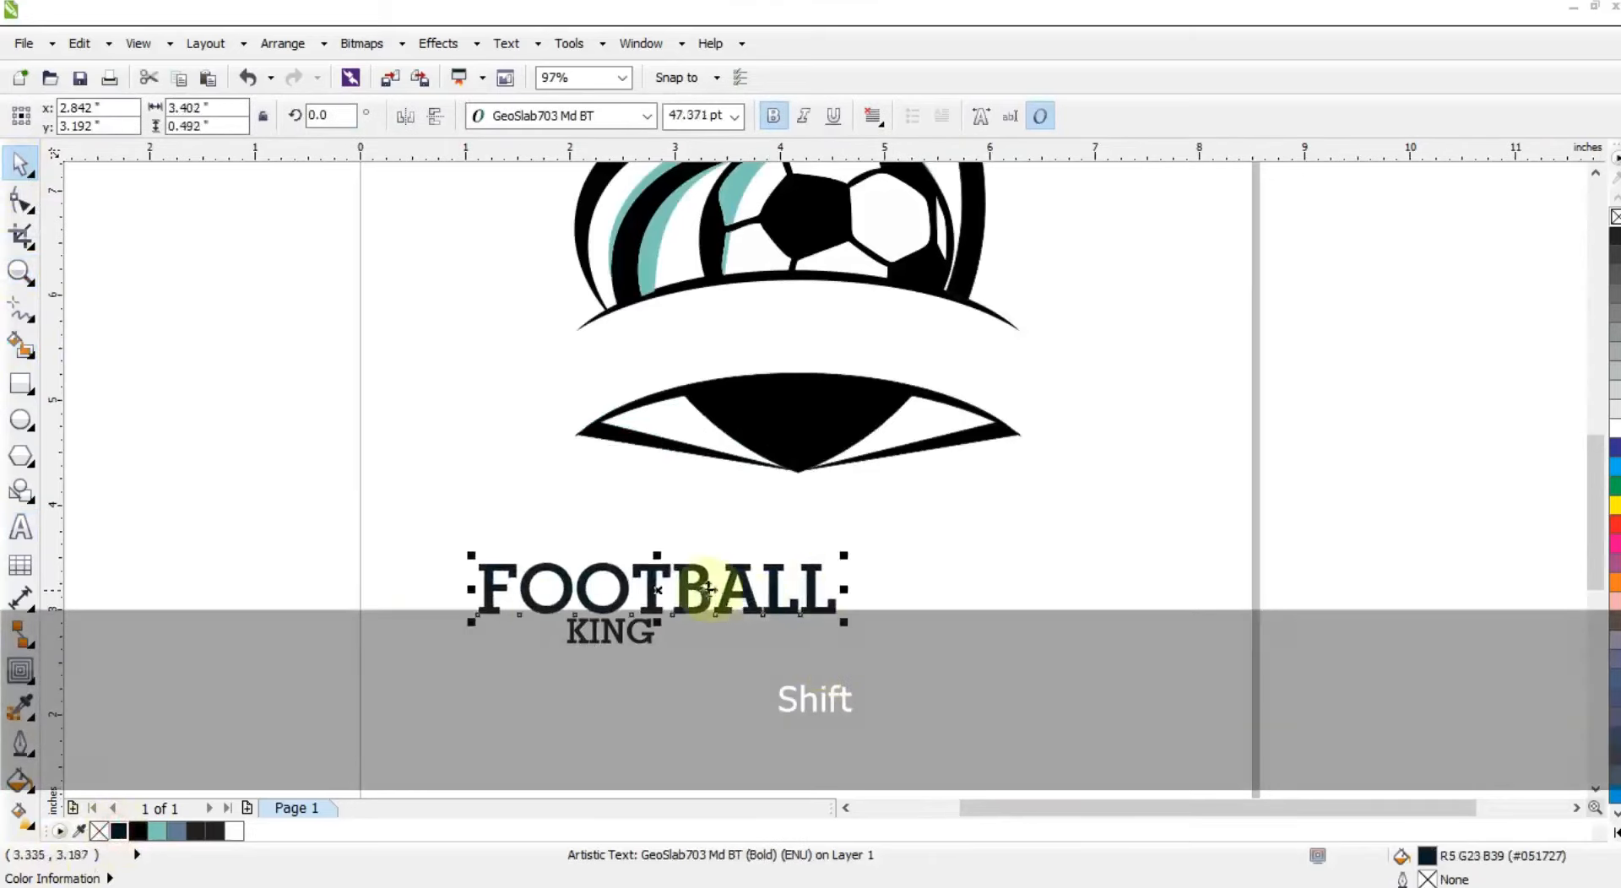
drag(698, 590, 838, 344)
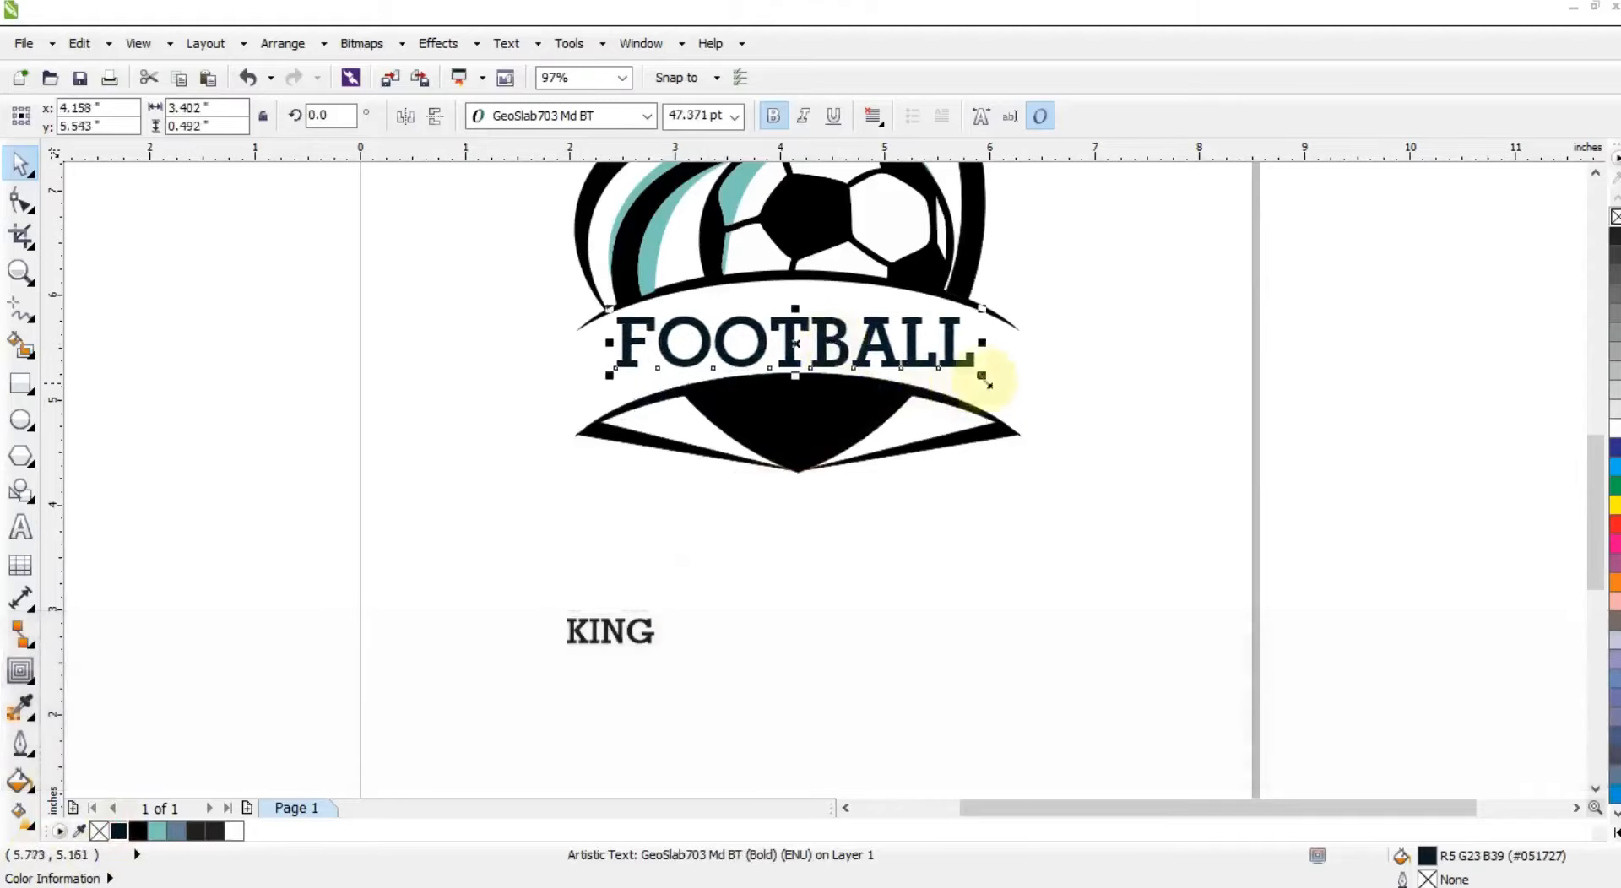
drag(988, 370, 1010, 387)
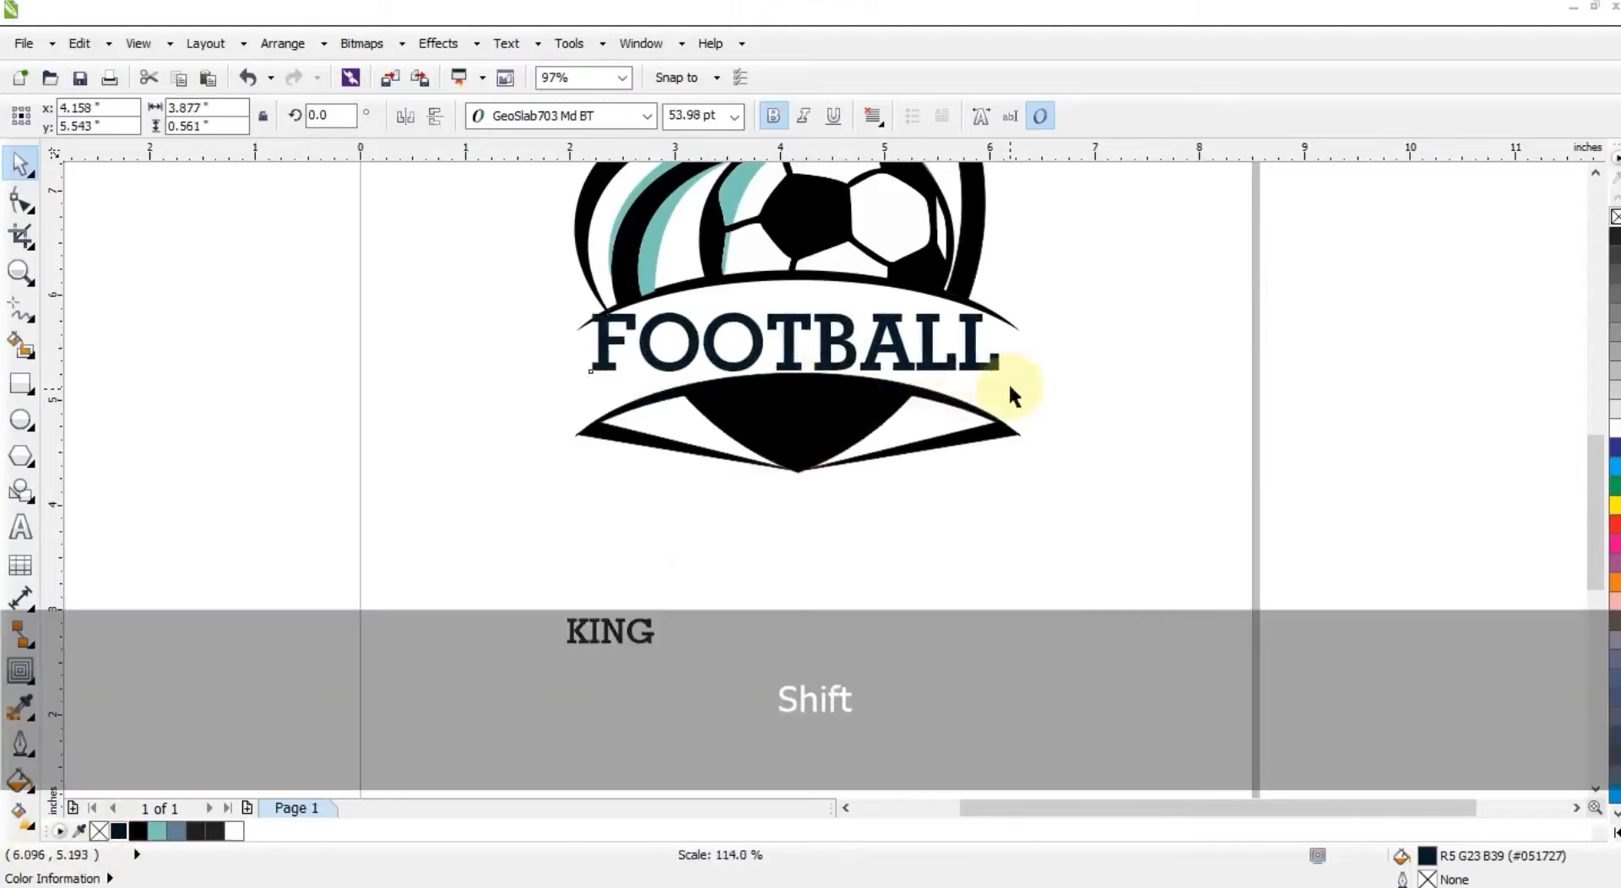
- Fit FOOTBALL to the banner's upper arc and mirror the text horizontally and vertically so it reads upright above it
shift+click(1014, 322)
click(506, 43)
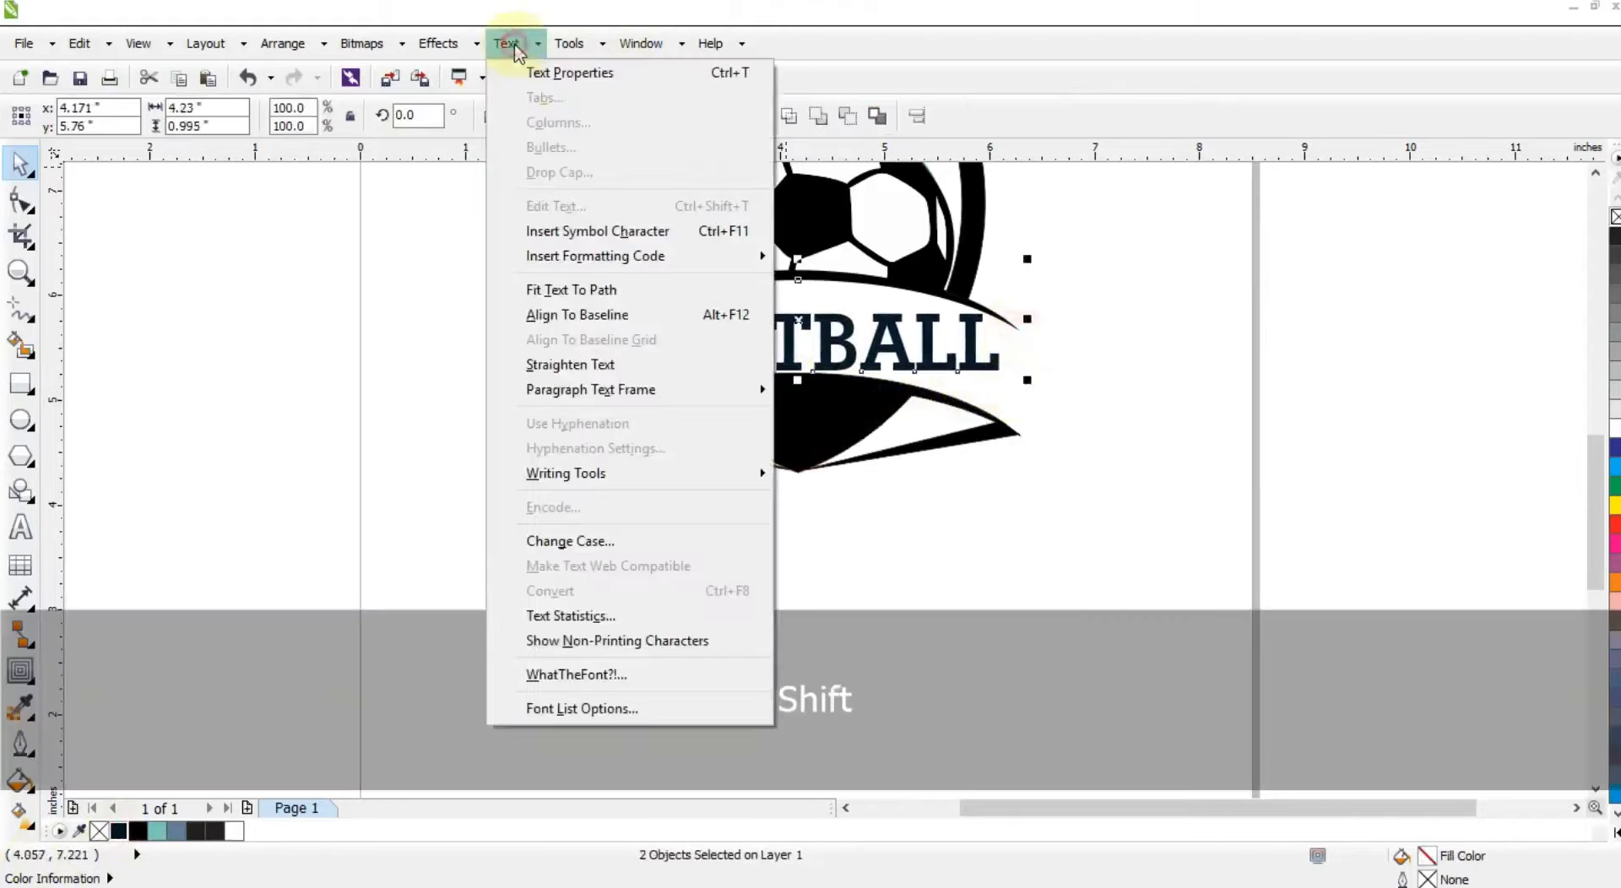
click(554, 287)
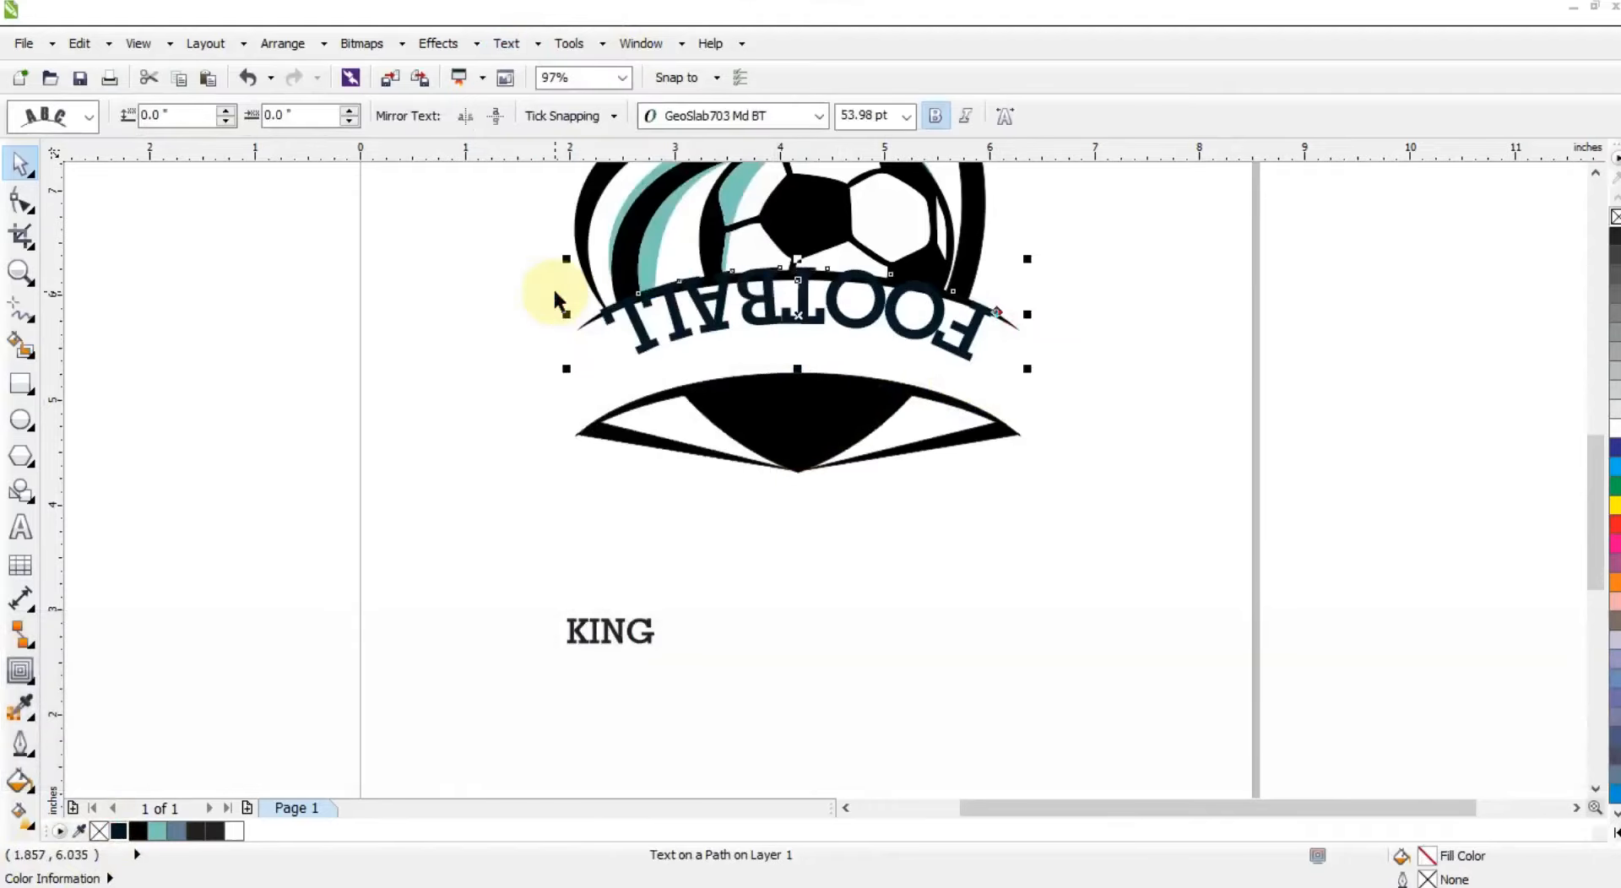
click(468, 119)
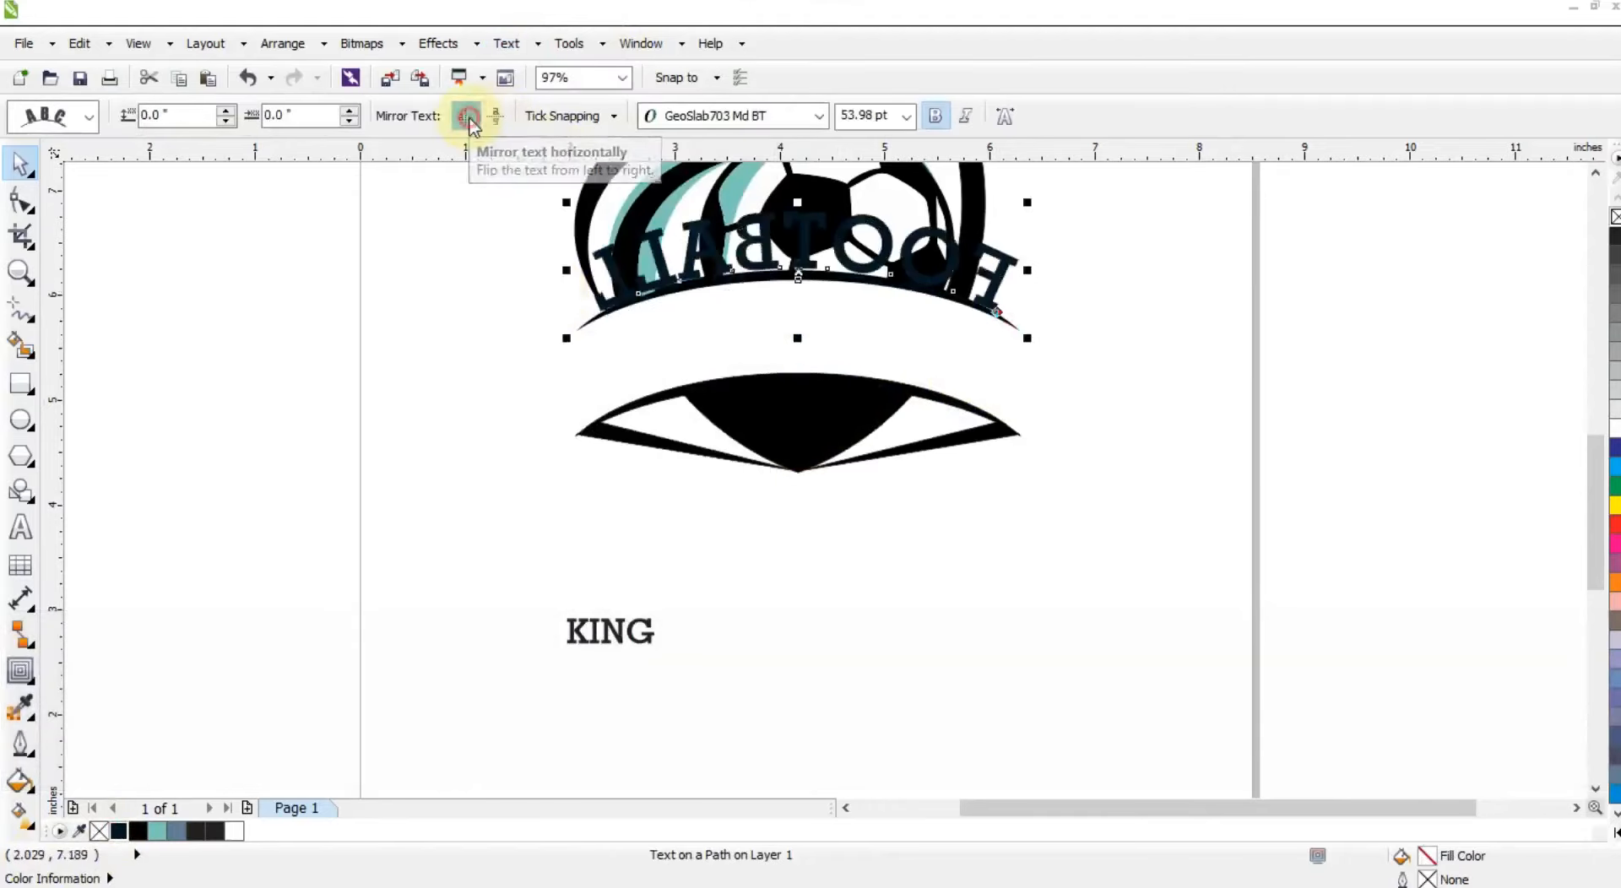
click(468, 119)
- Break the curved FOOTBALL text apart from its arc path
click(289, 53)
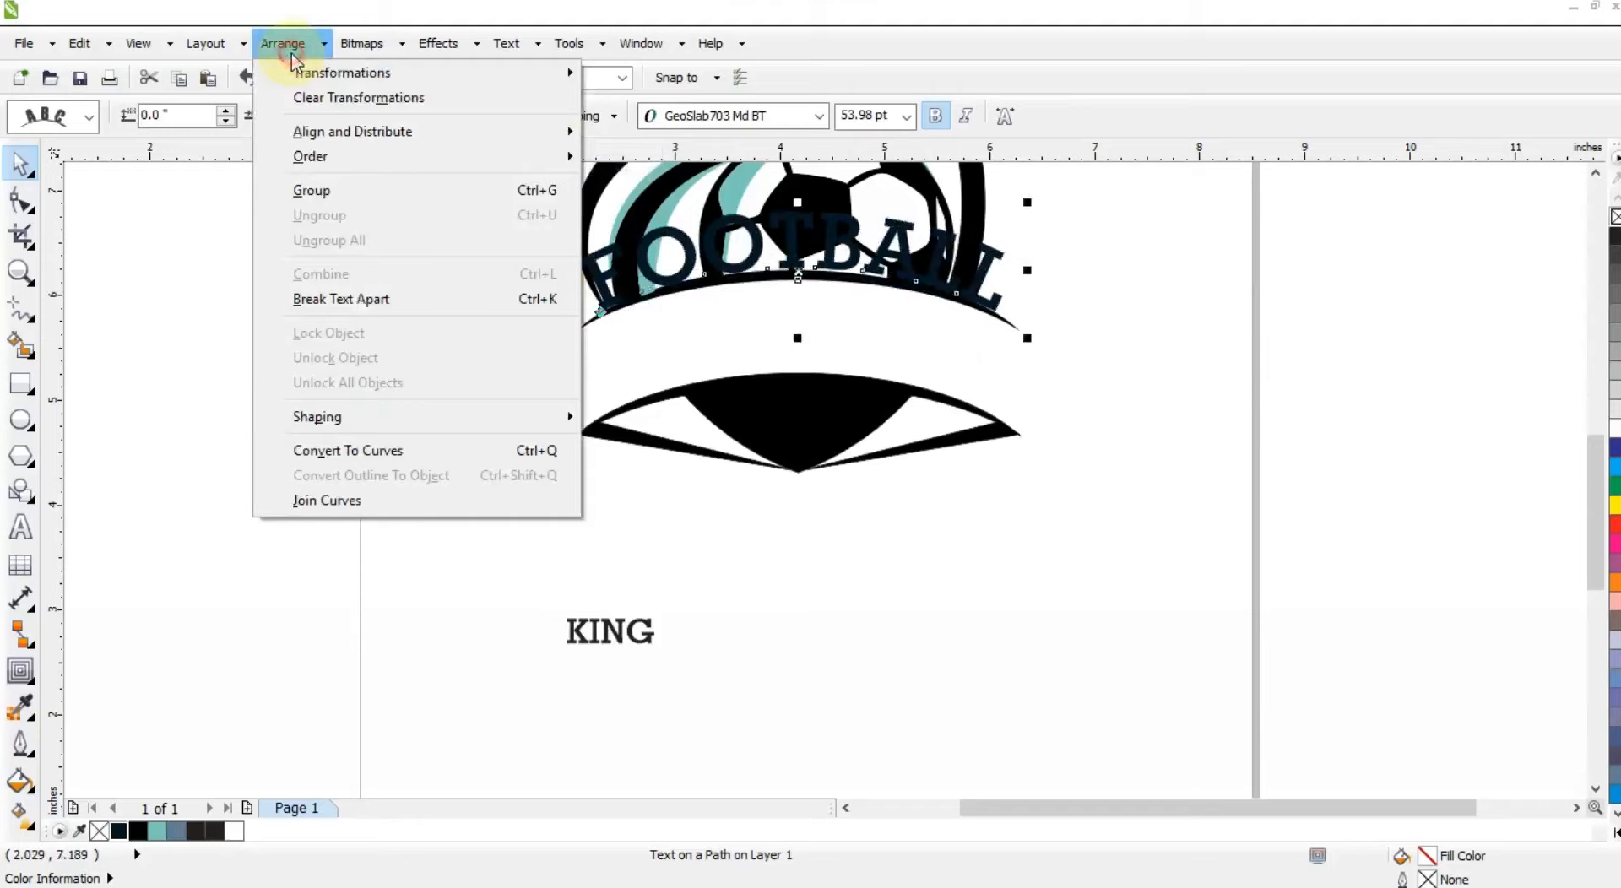
click(337, 299)
click(304, 358)
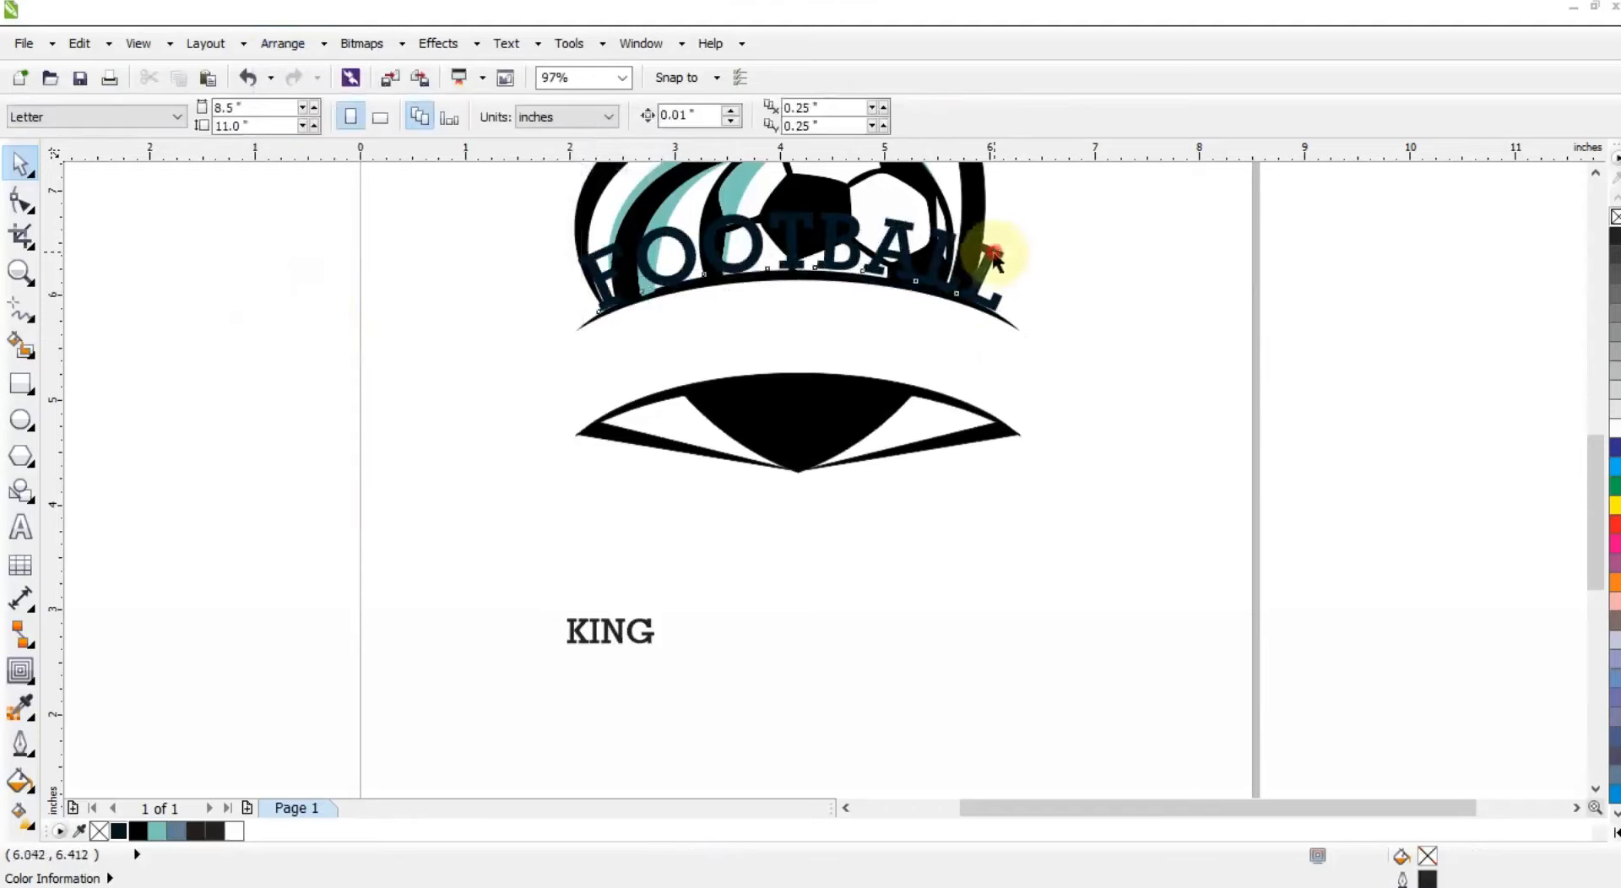
- Move the curved FOOTBALL lettering down into the white banner, enlarge it to about 4.27 inches wide and convert it to curves
drag(995, 258, 1005, 343)
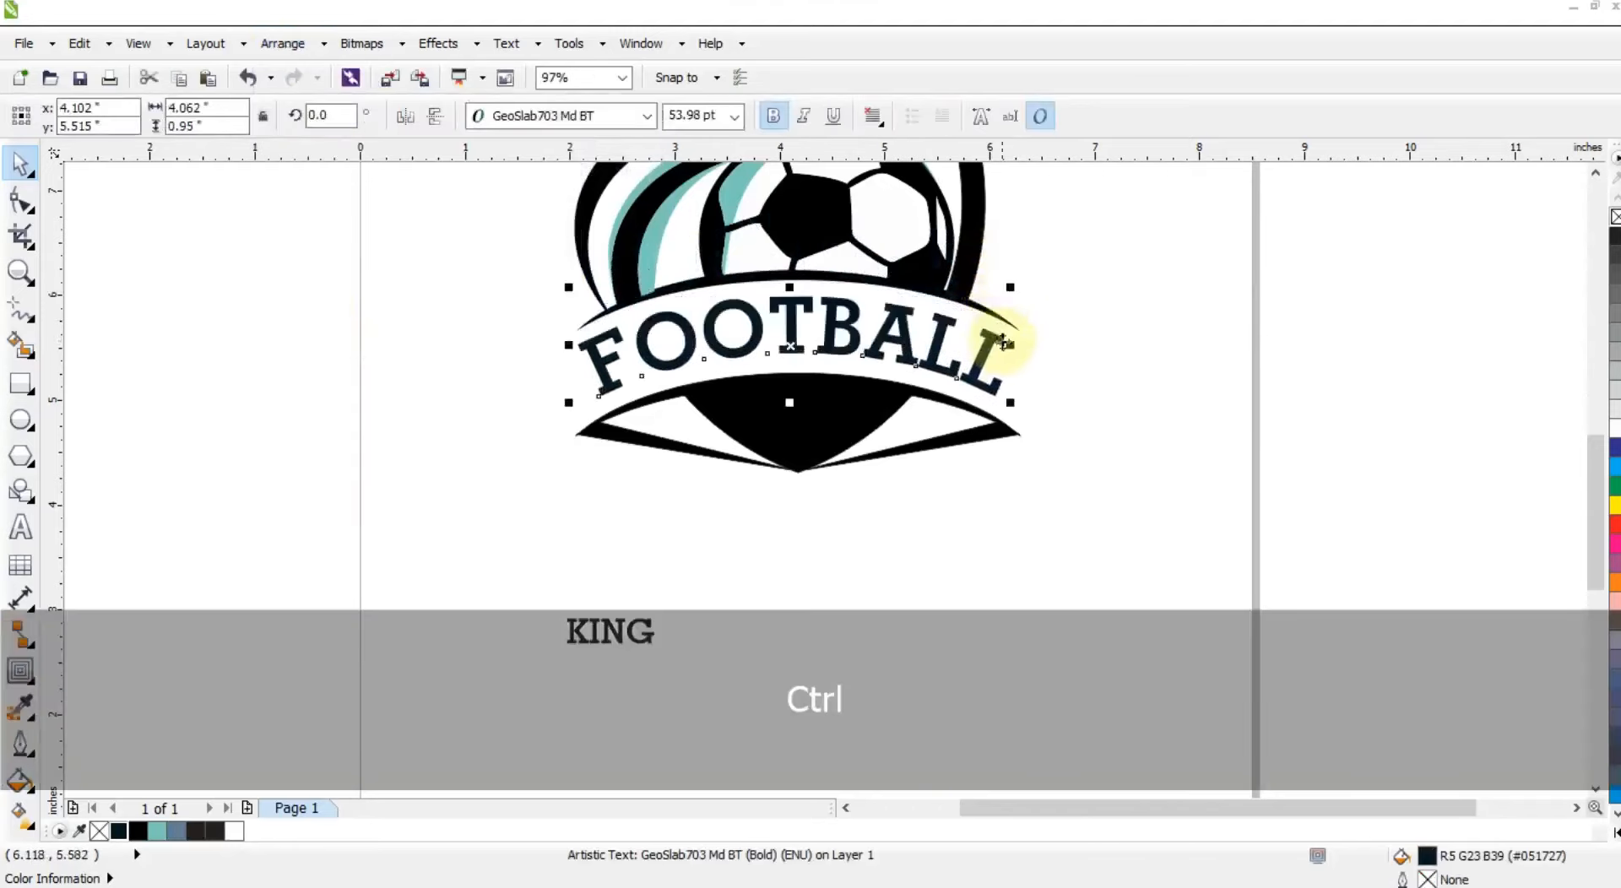
drag(1013, 404, 933, 363)
key(ctrl+q)
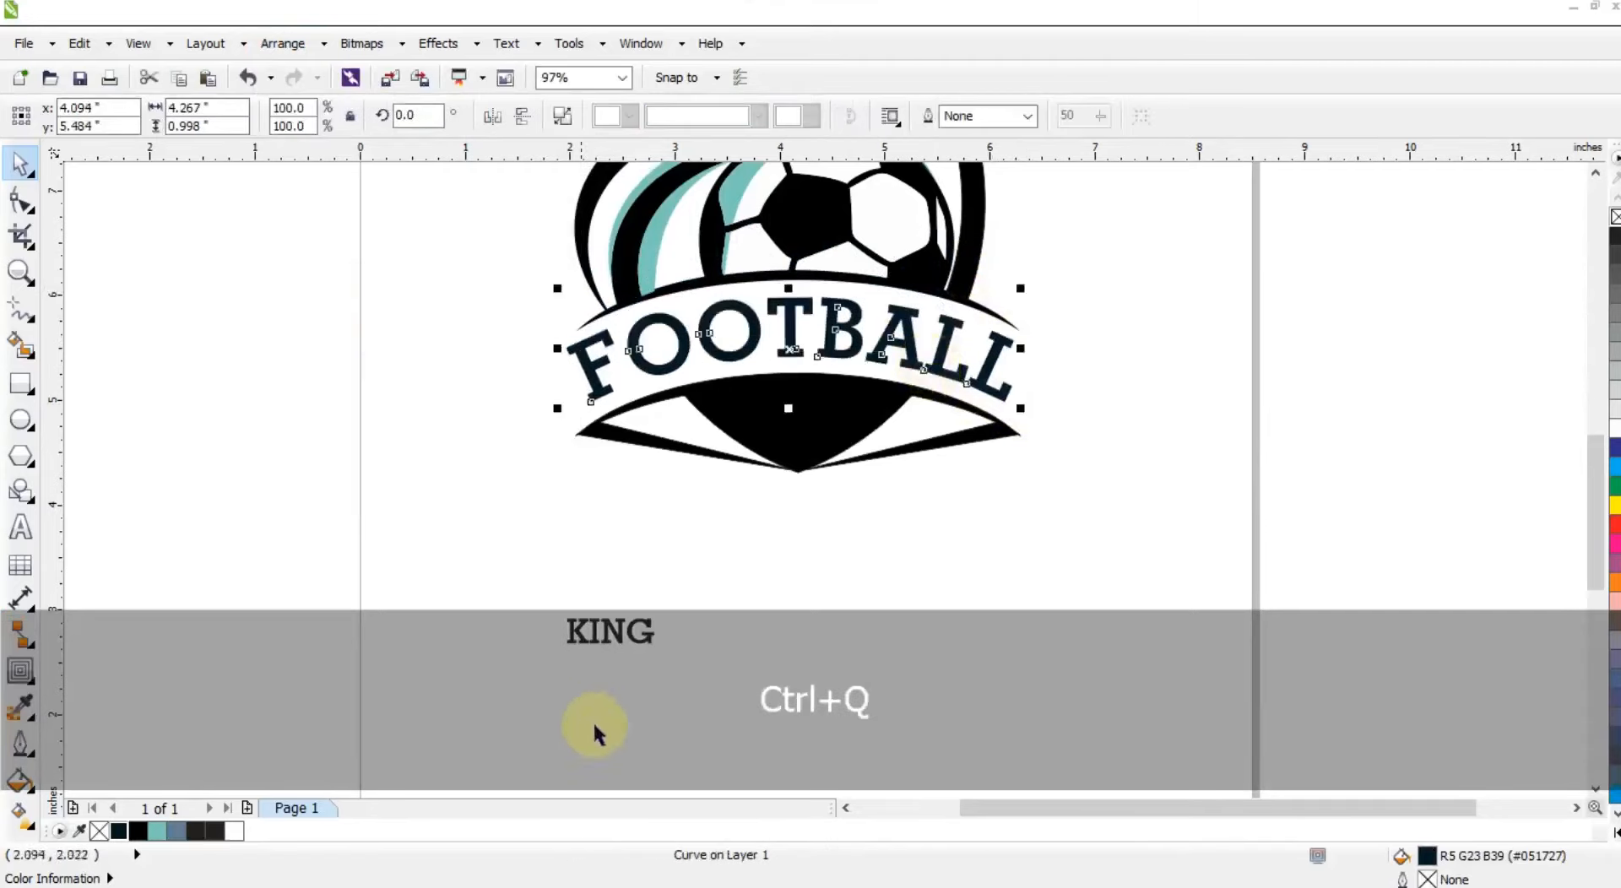
- Place KING on the black shape below the banner, color it white and center it horizontally on that shape
drag(611, 642, 867, 391)
click(1611, 428)
shift+click(879, 407)
key(c)
click(863, 518)
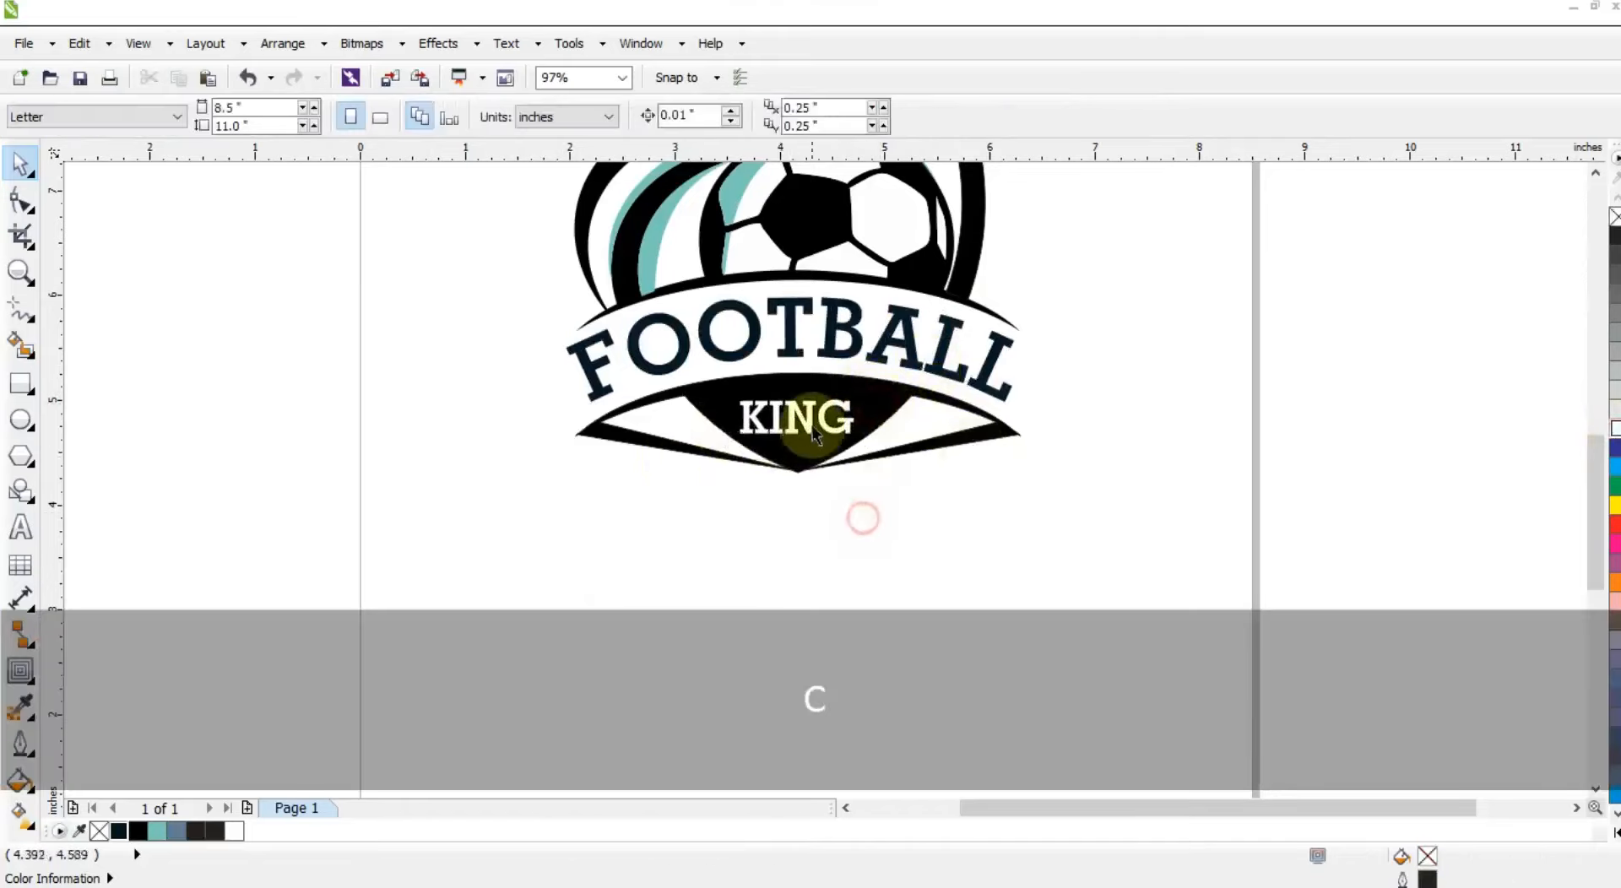
- Convert KING to curves, enlarge it slightly and recenter it horizontally on the black shape
click(813, 433)
key(ctrl+q)
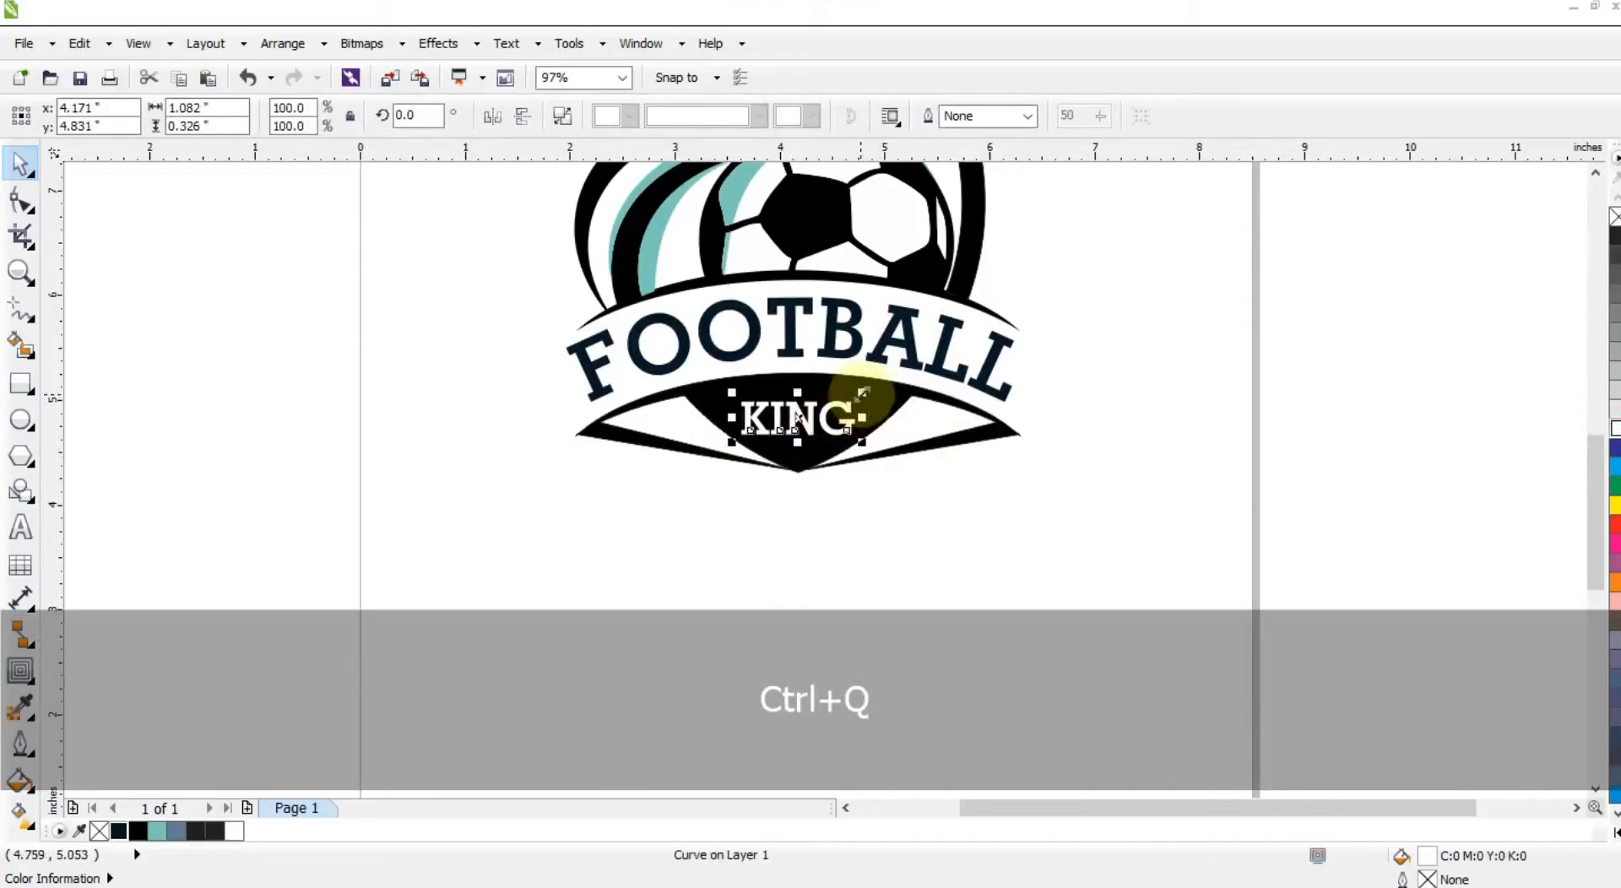
drag(863, 393, 870, 390)
shift+click(842, 387)
key(c)
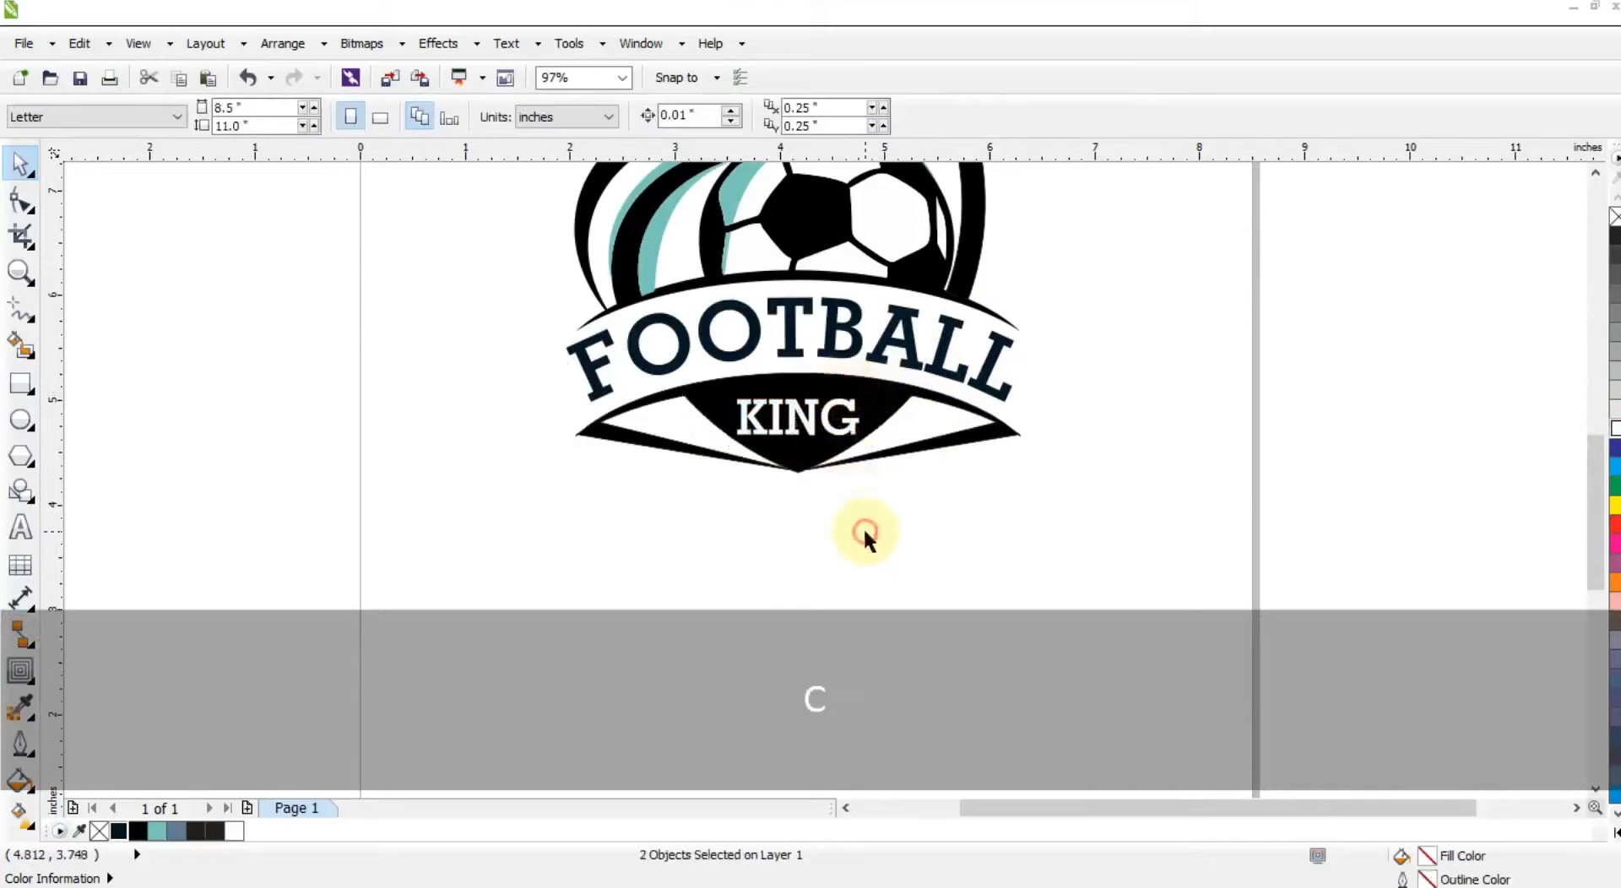
- Examine the complete logo with its crown, ball and banner lettering in a full-screen preview
key(F3)
key(Escape)
key(F3)
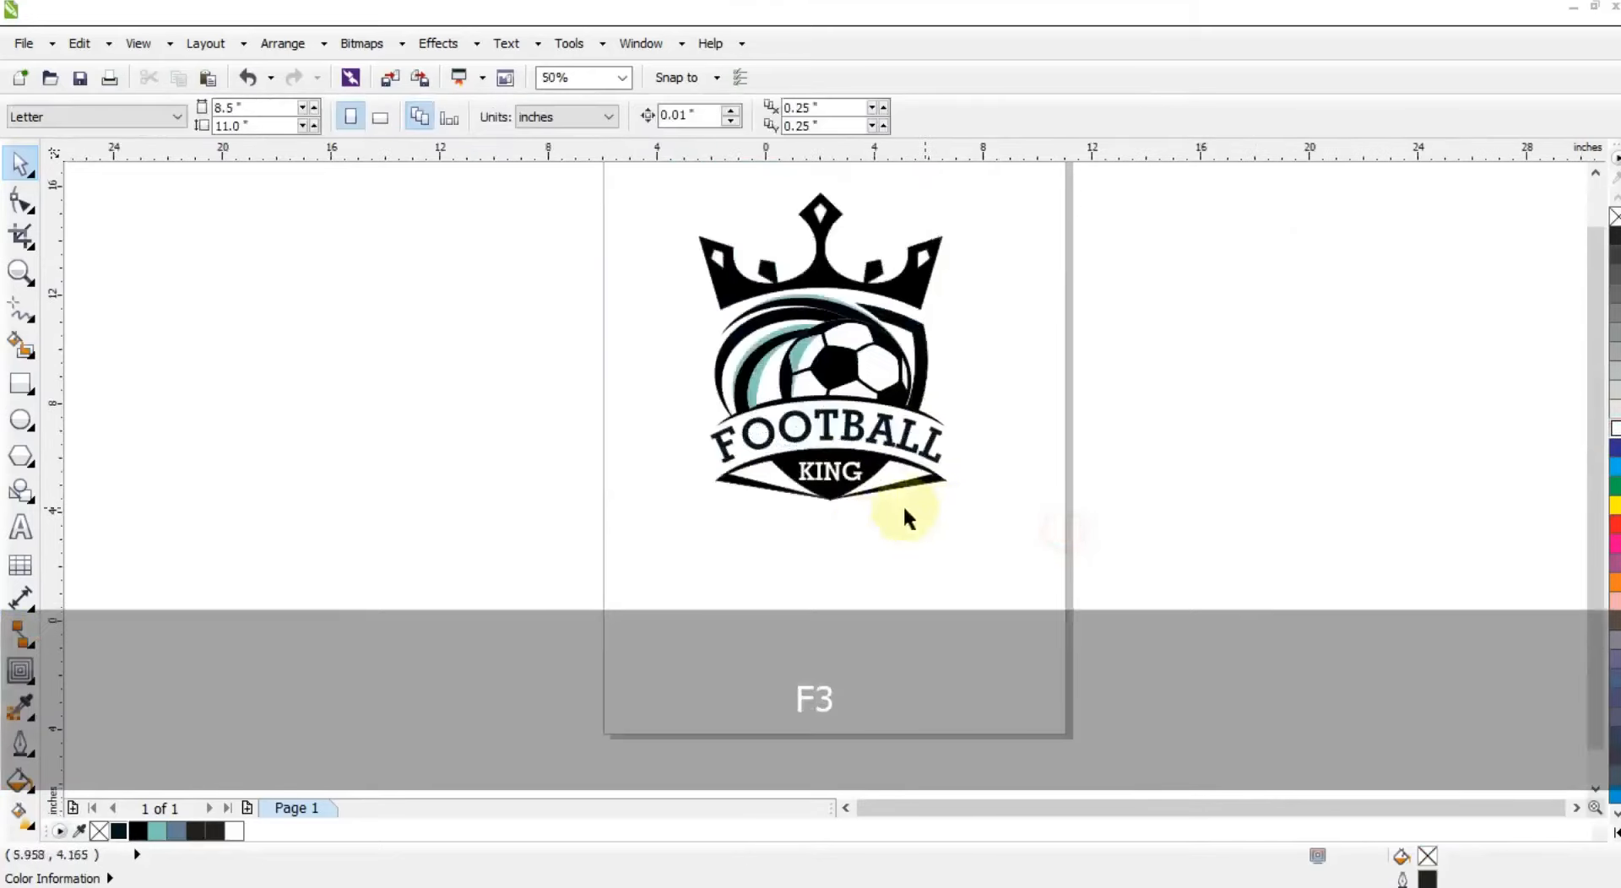
key(Escape)
click(20, 272)
drag(721, 312, 1048, 556)
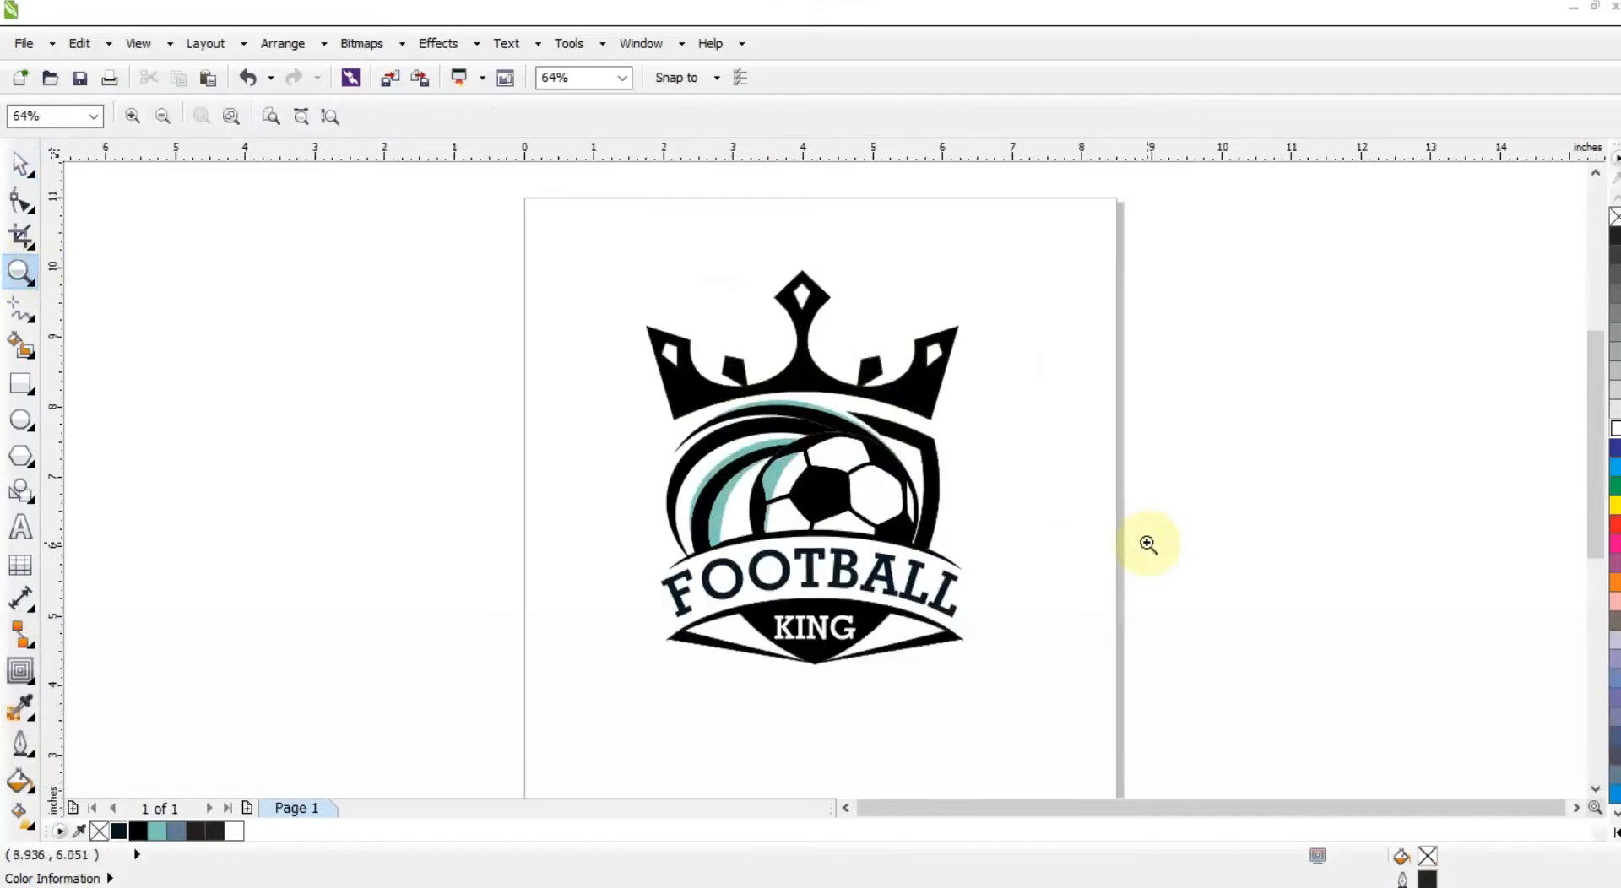
key(F9)
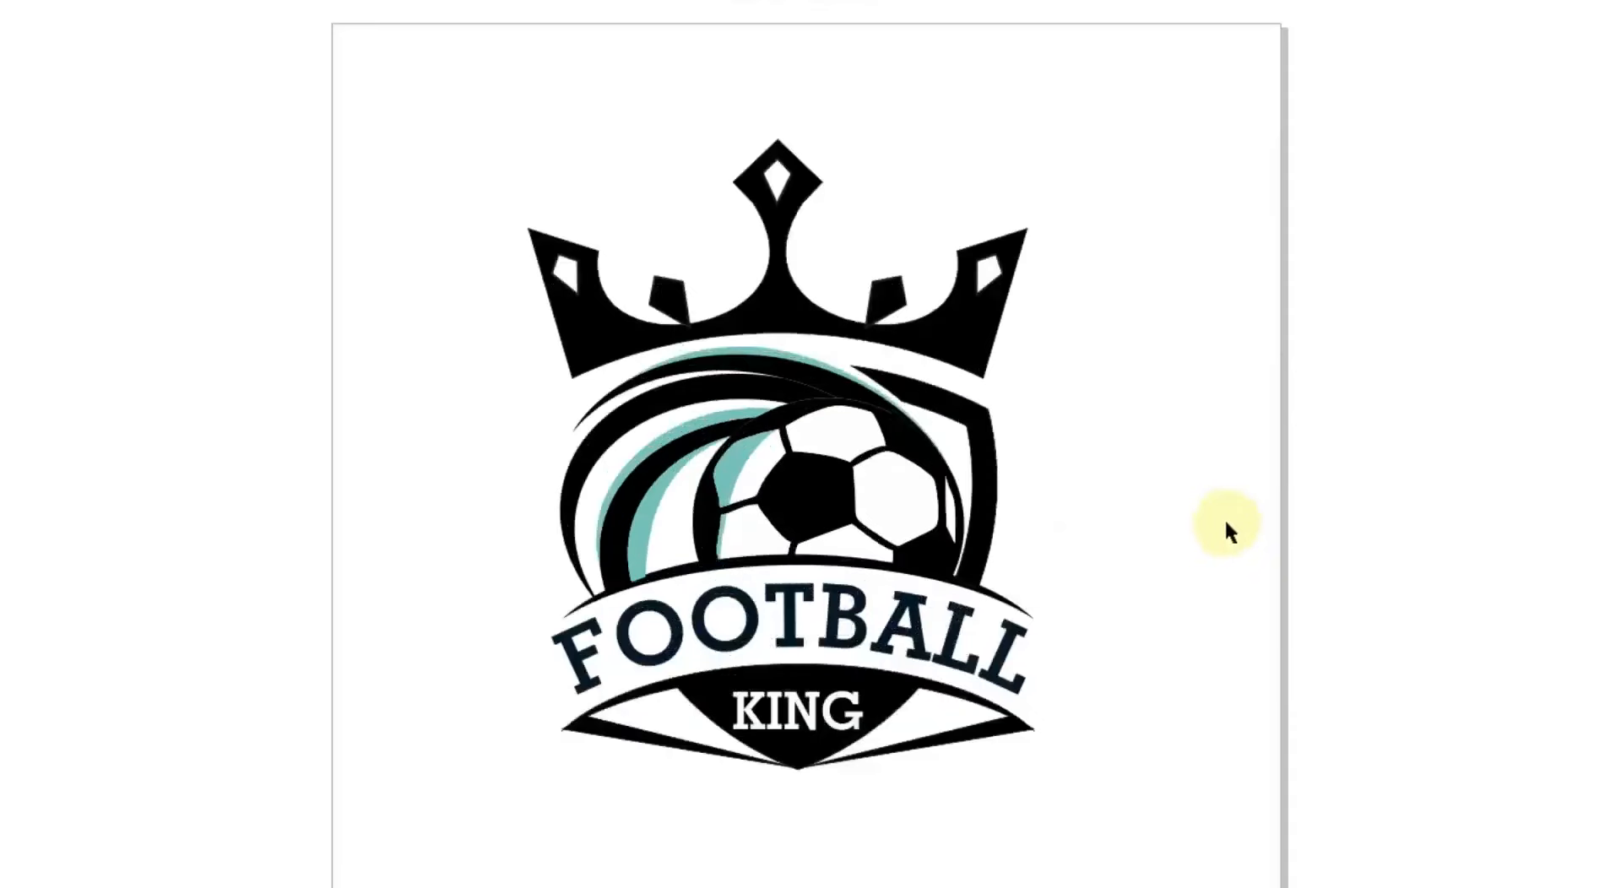